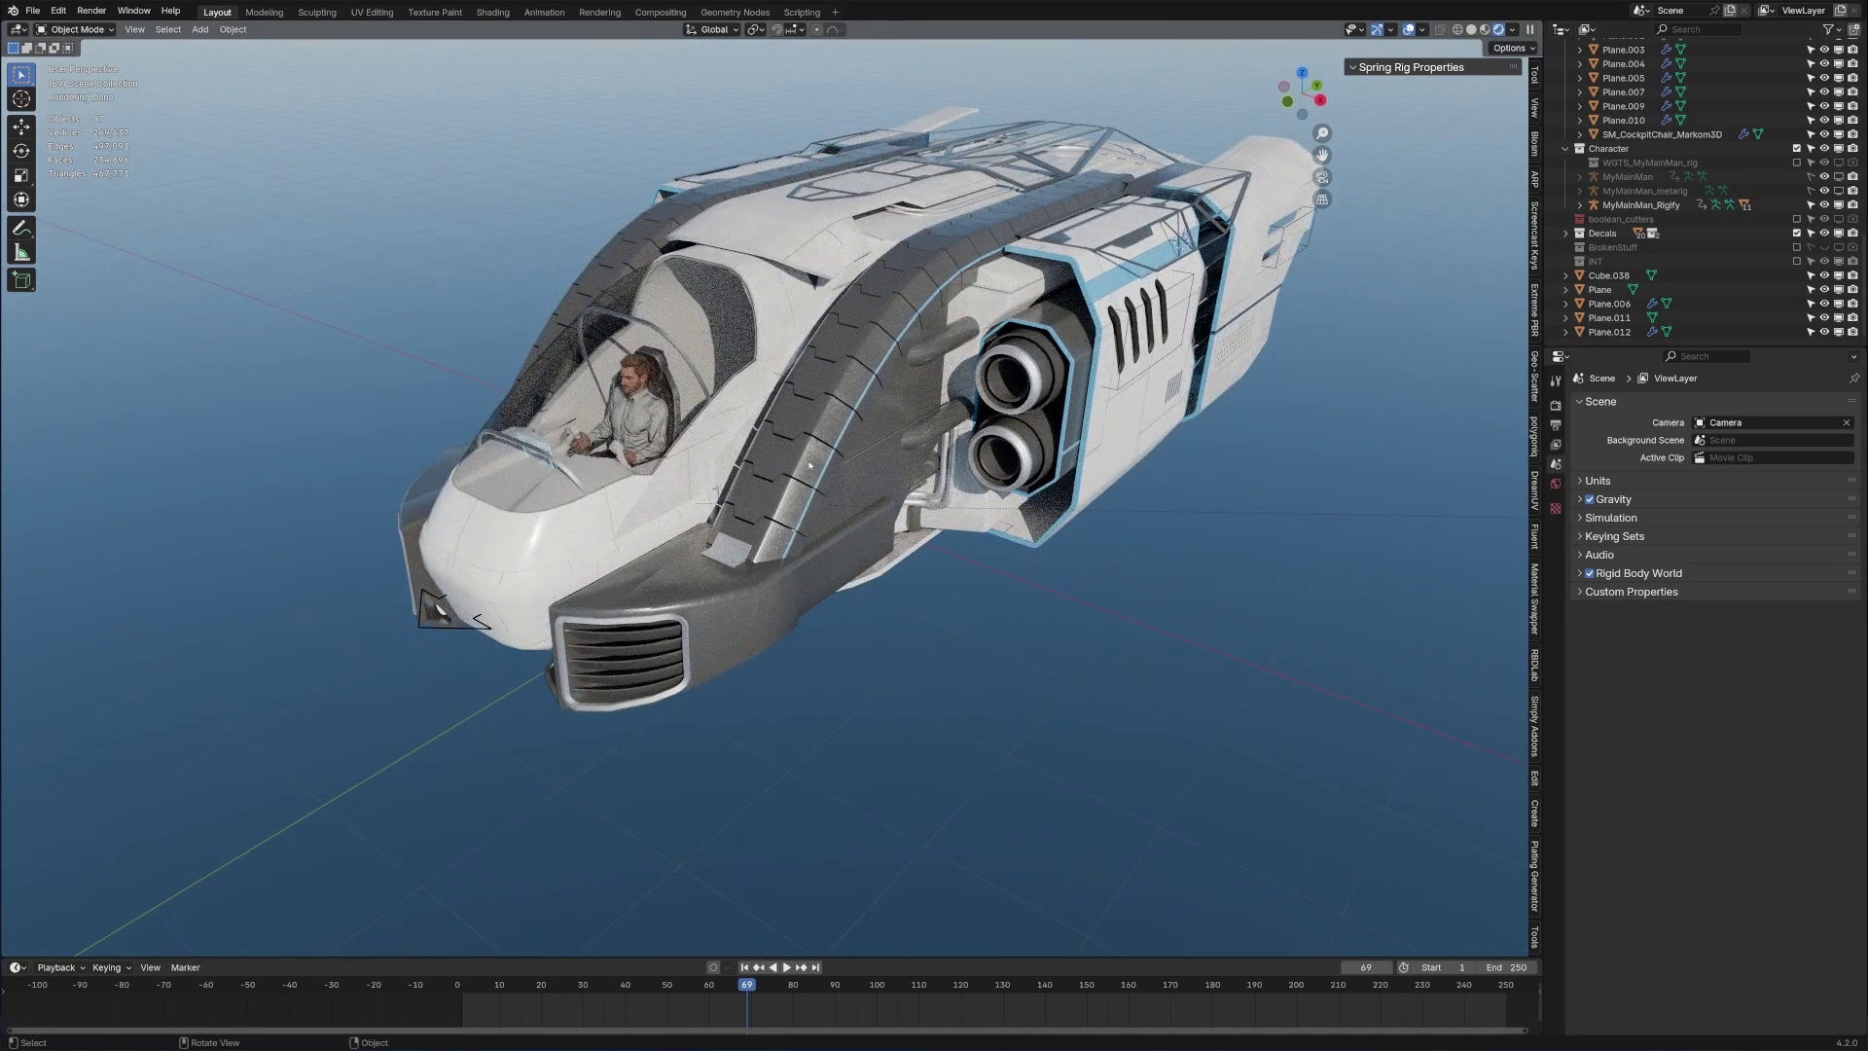
Step: Sketch annotation outlines for the cargo and food areas on the hold floor, and for the bed and storage on the side wall
middle_click_drag(1333, 476, 1046, 484)
middle_click_drag(609, 534, 876, 716, "shift")
middle_click_drag(846, 720, 811, 632)
scroll(812, 632, "up", 5)
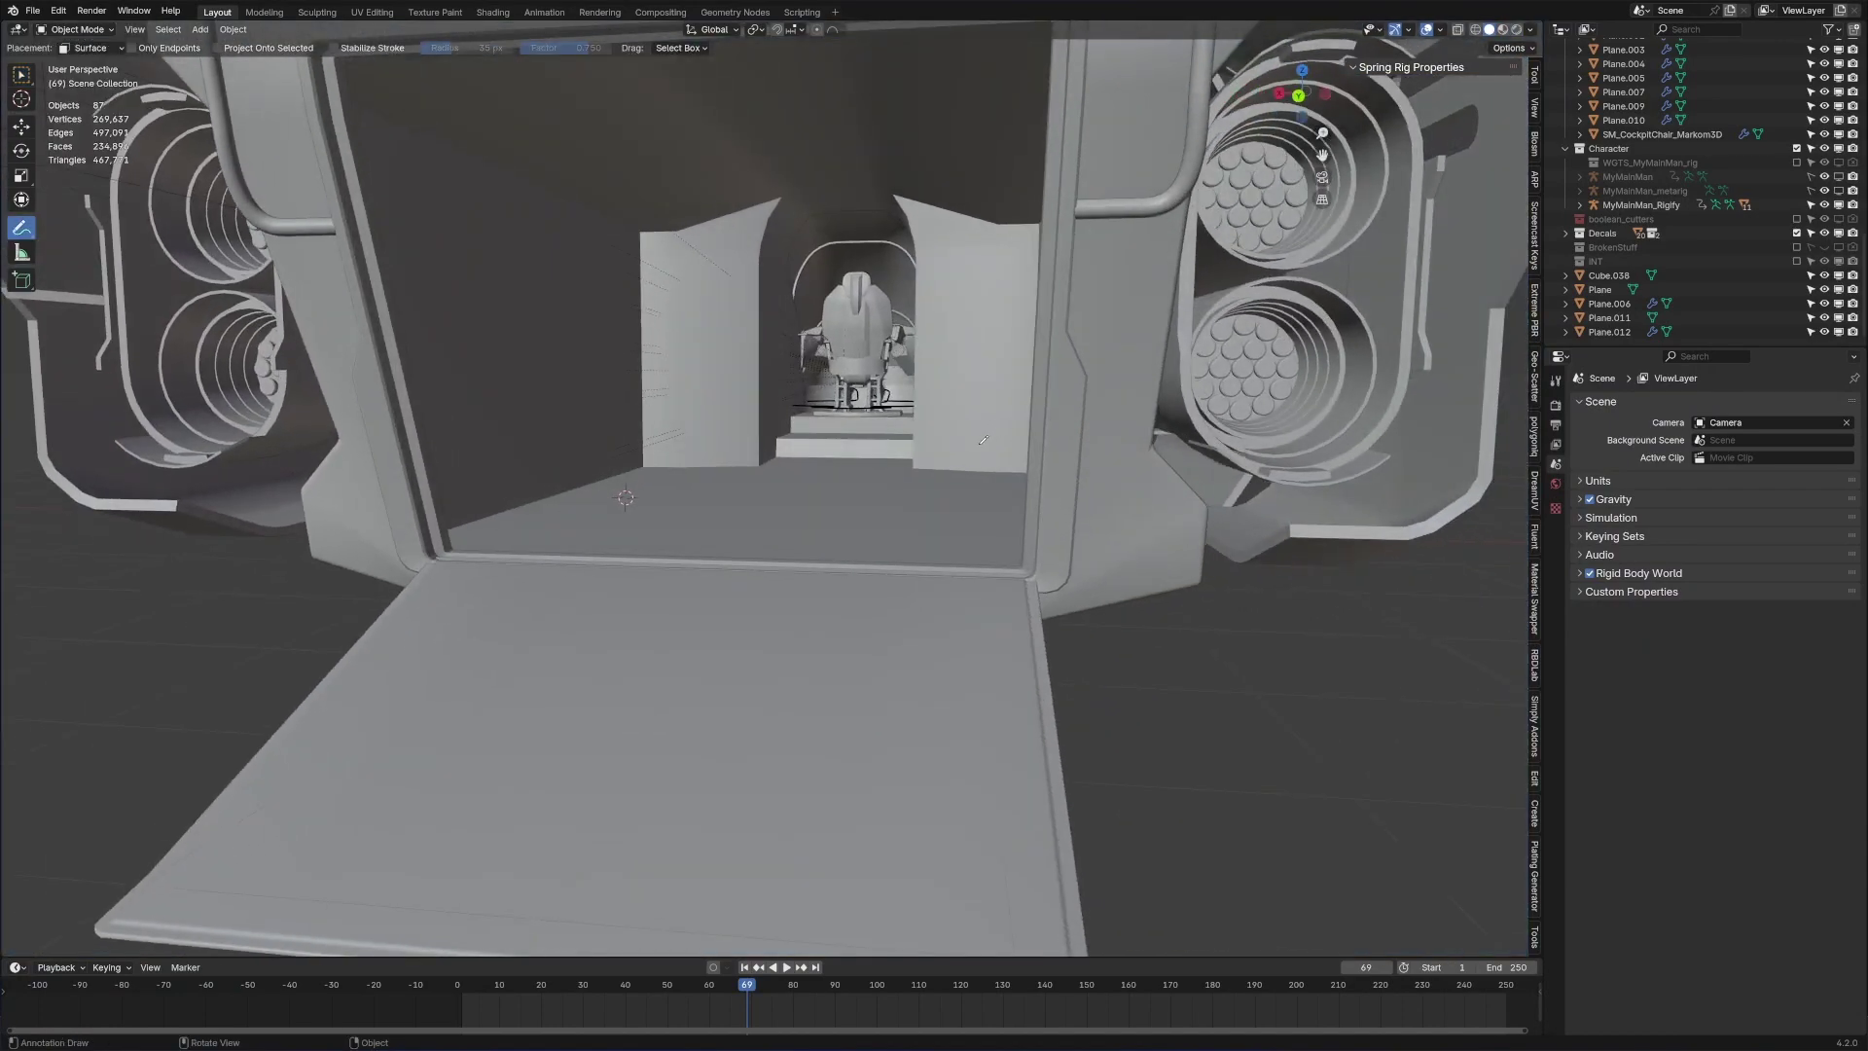
middle_click_drag(982, 439, 859, 442)
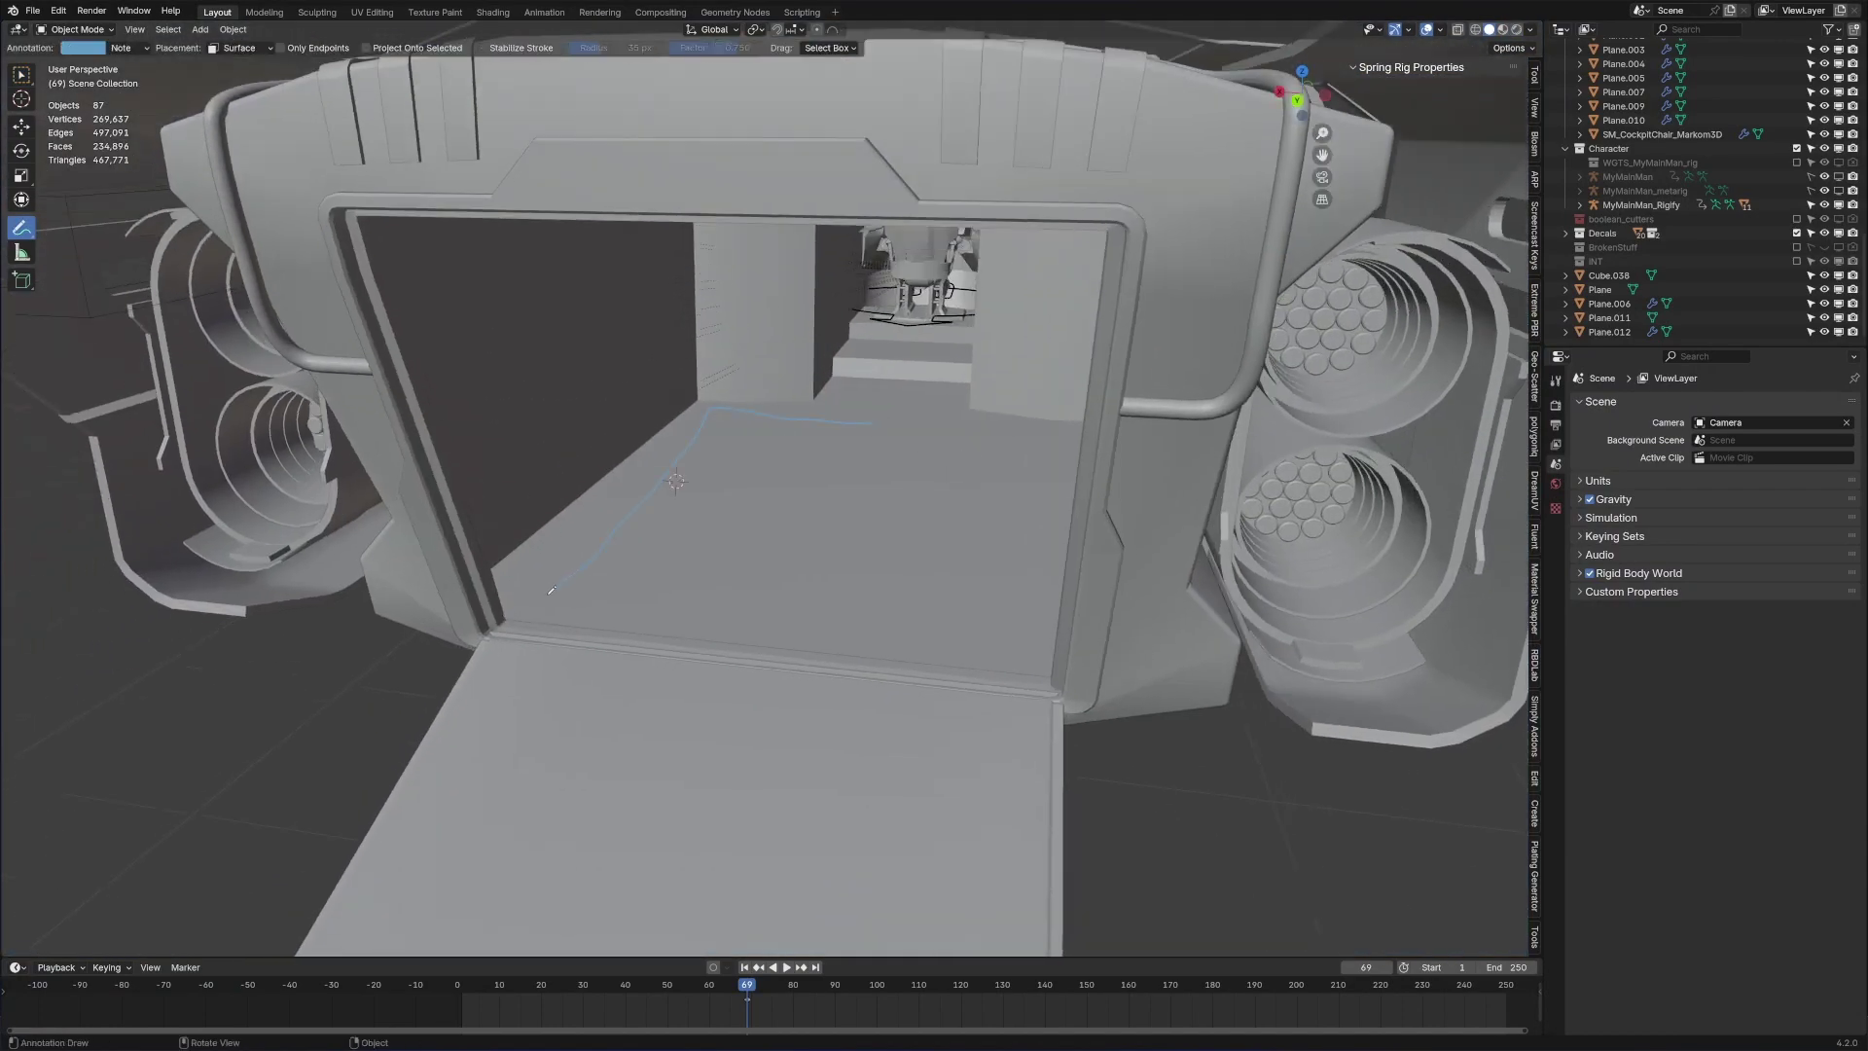
mouse_move(861, 444)
middle_mouse_down()
mouse_move(1012, 457)
mouse_move(914, 438)
middle_mouse_up()
left_click_drag(663, 456, 592, 472)
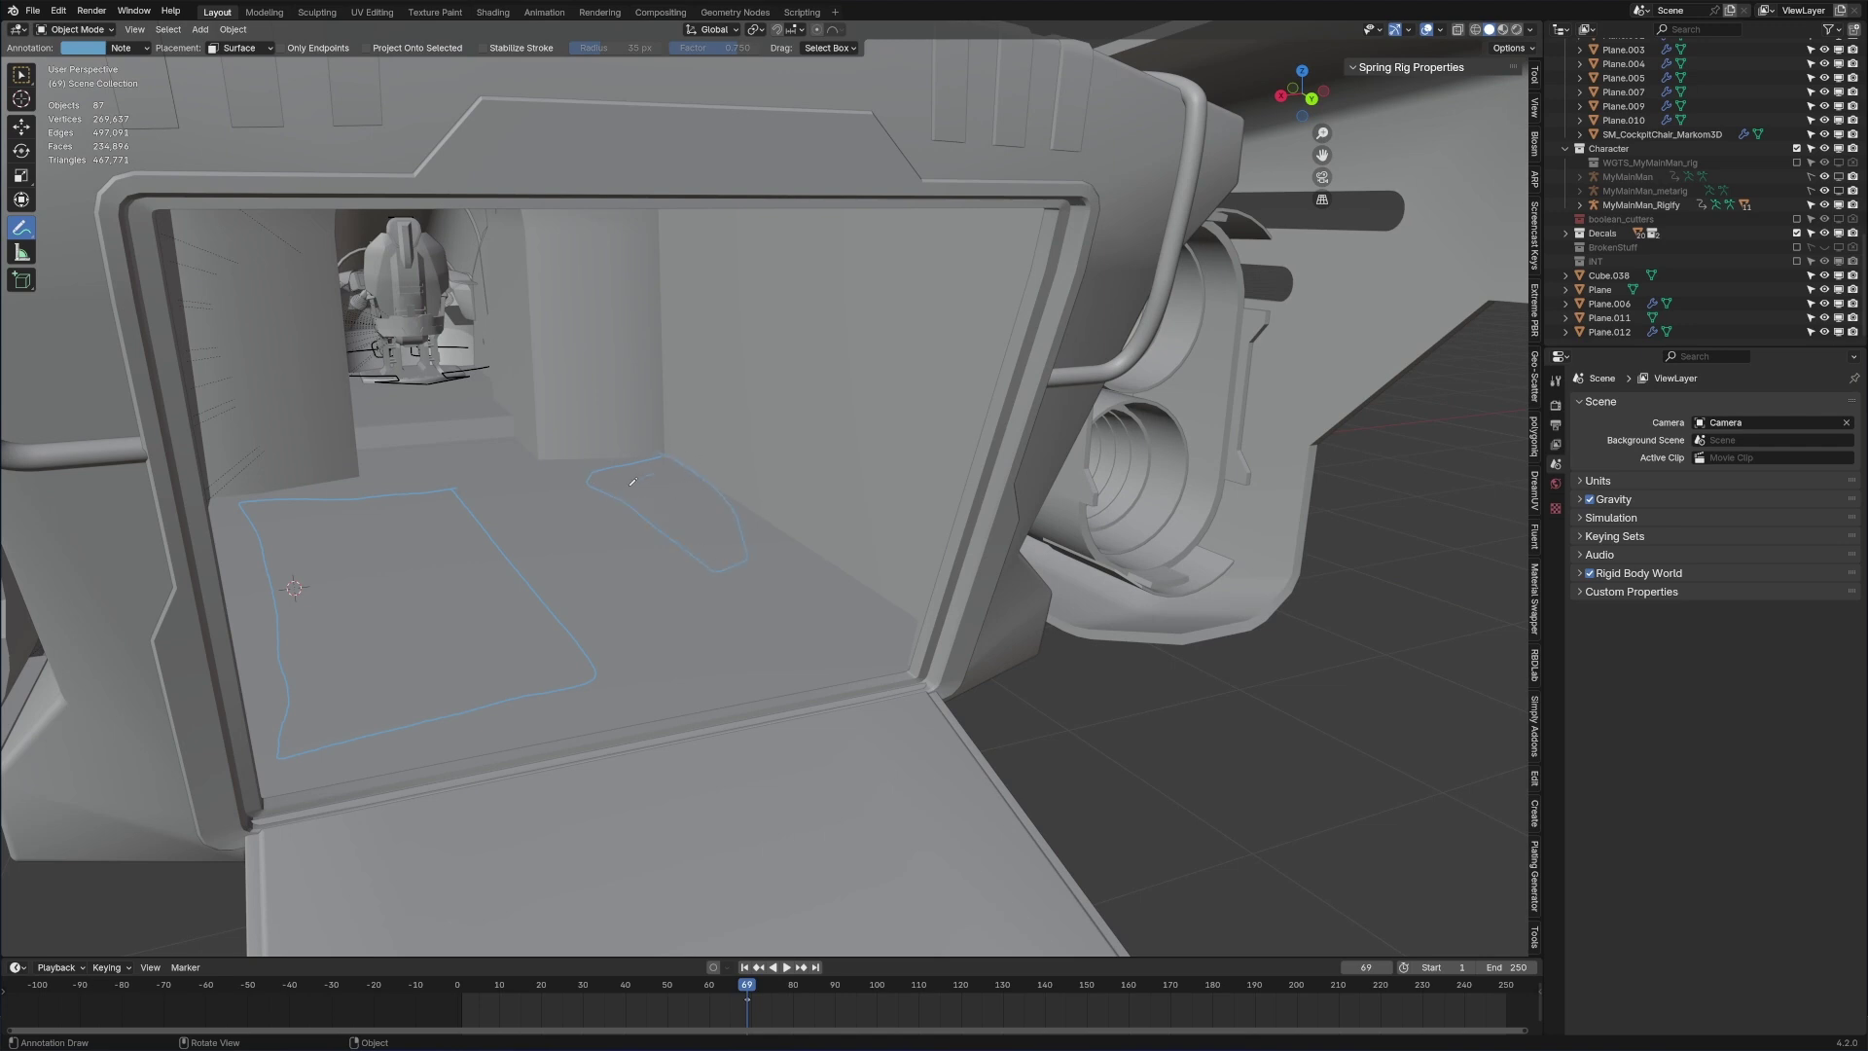
scroll(683, 545, "up", 5)
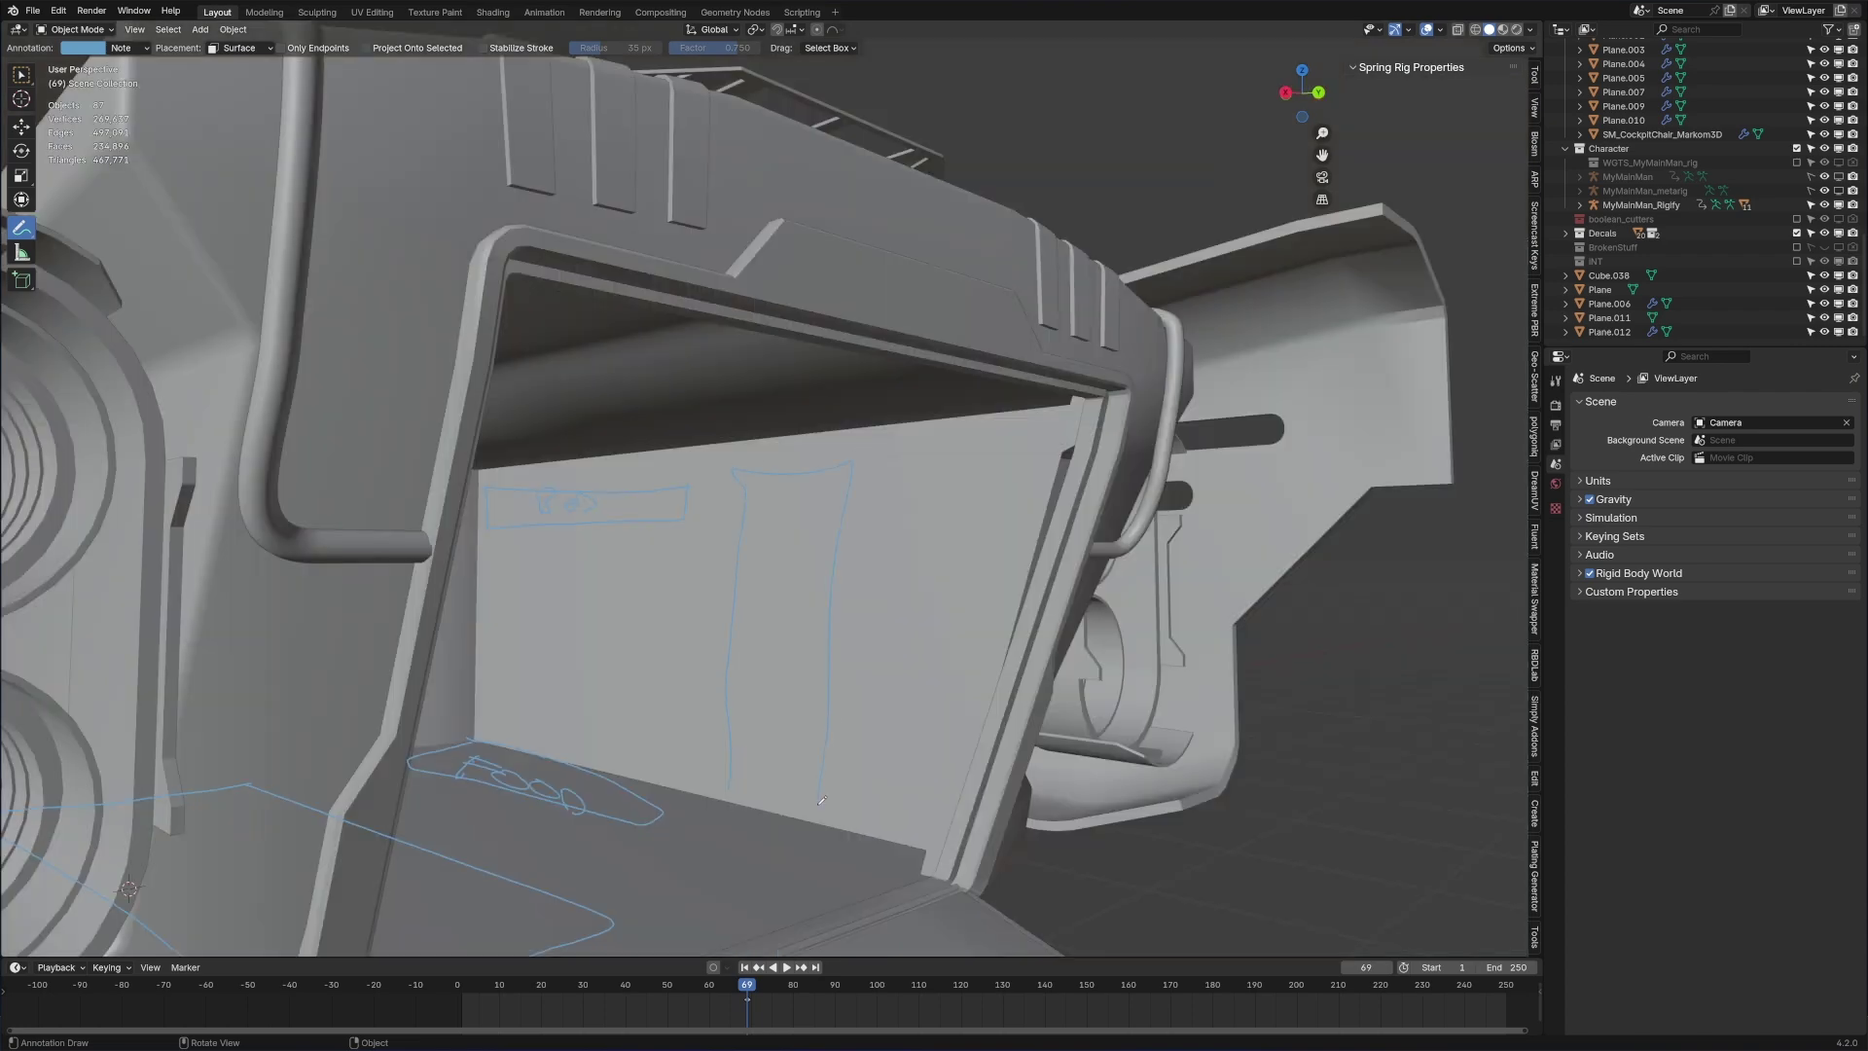
Step: Sketch annotations for the ribs, braces and small panel on the hold ceiling, and outline the doorway leading to the cockpit
middle_click_drag(829, 790, 1209, 629)
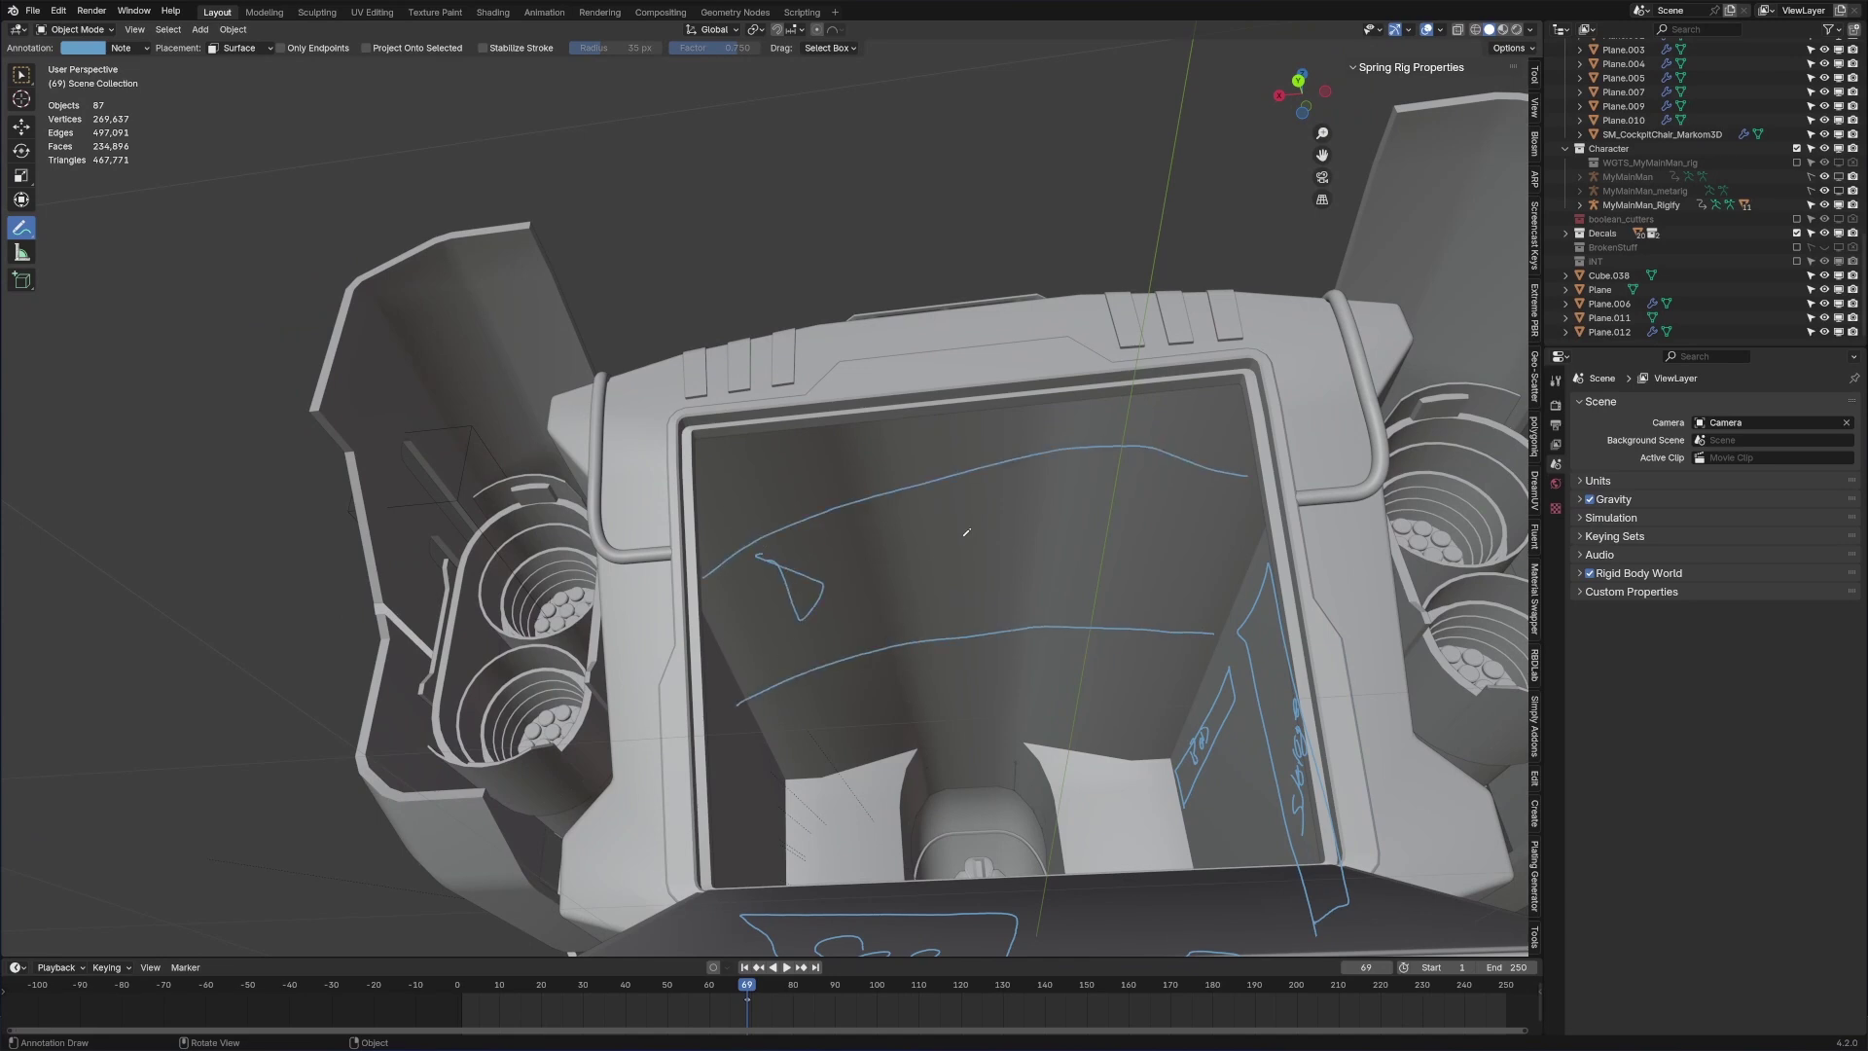
left_click_drag(1120, 527, 1106, 601)
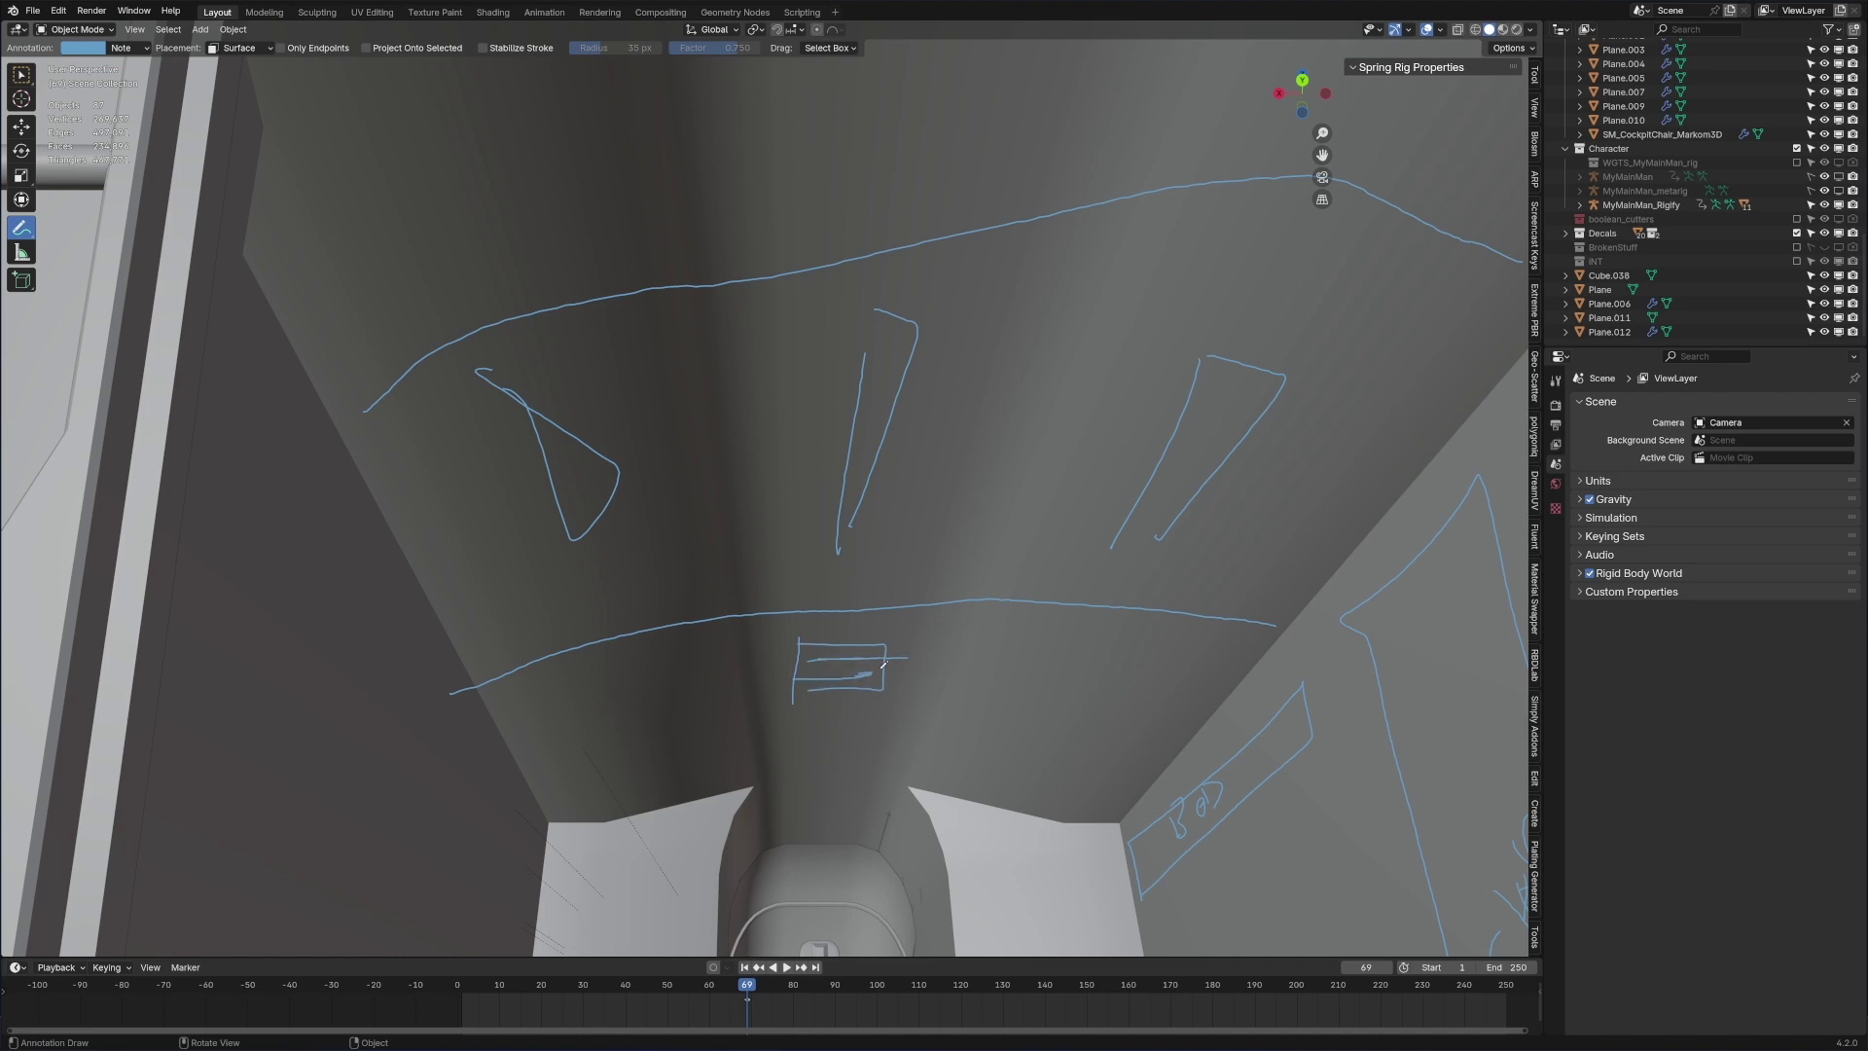
left_click_drag(881, 662, 854, 665)
middle_click_drag(854, 666, 748, 439)
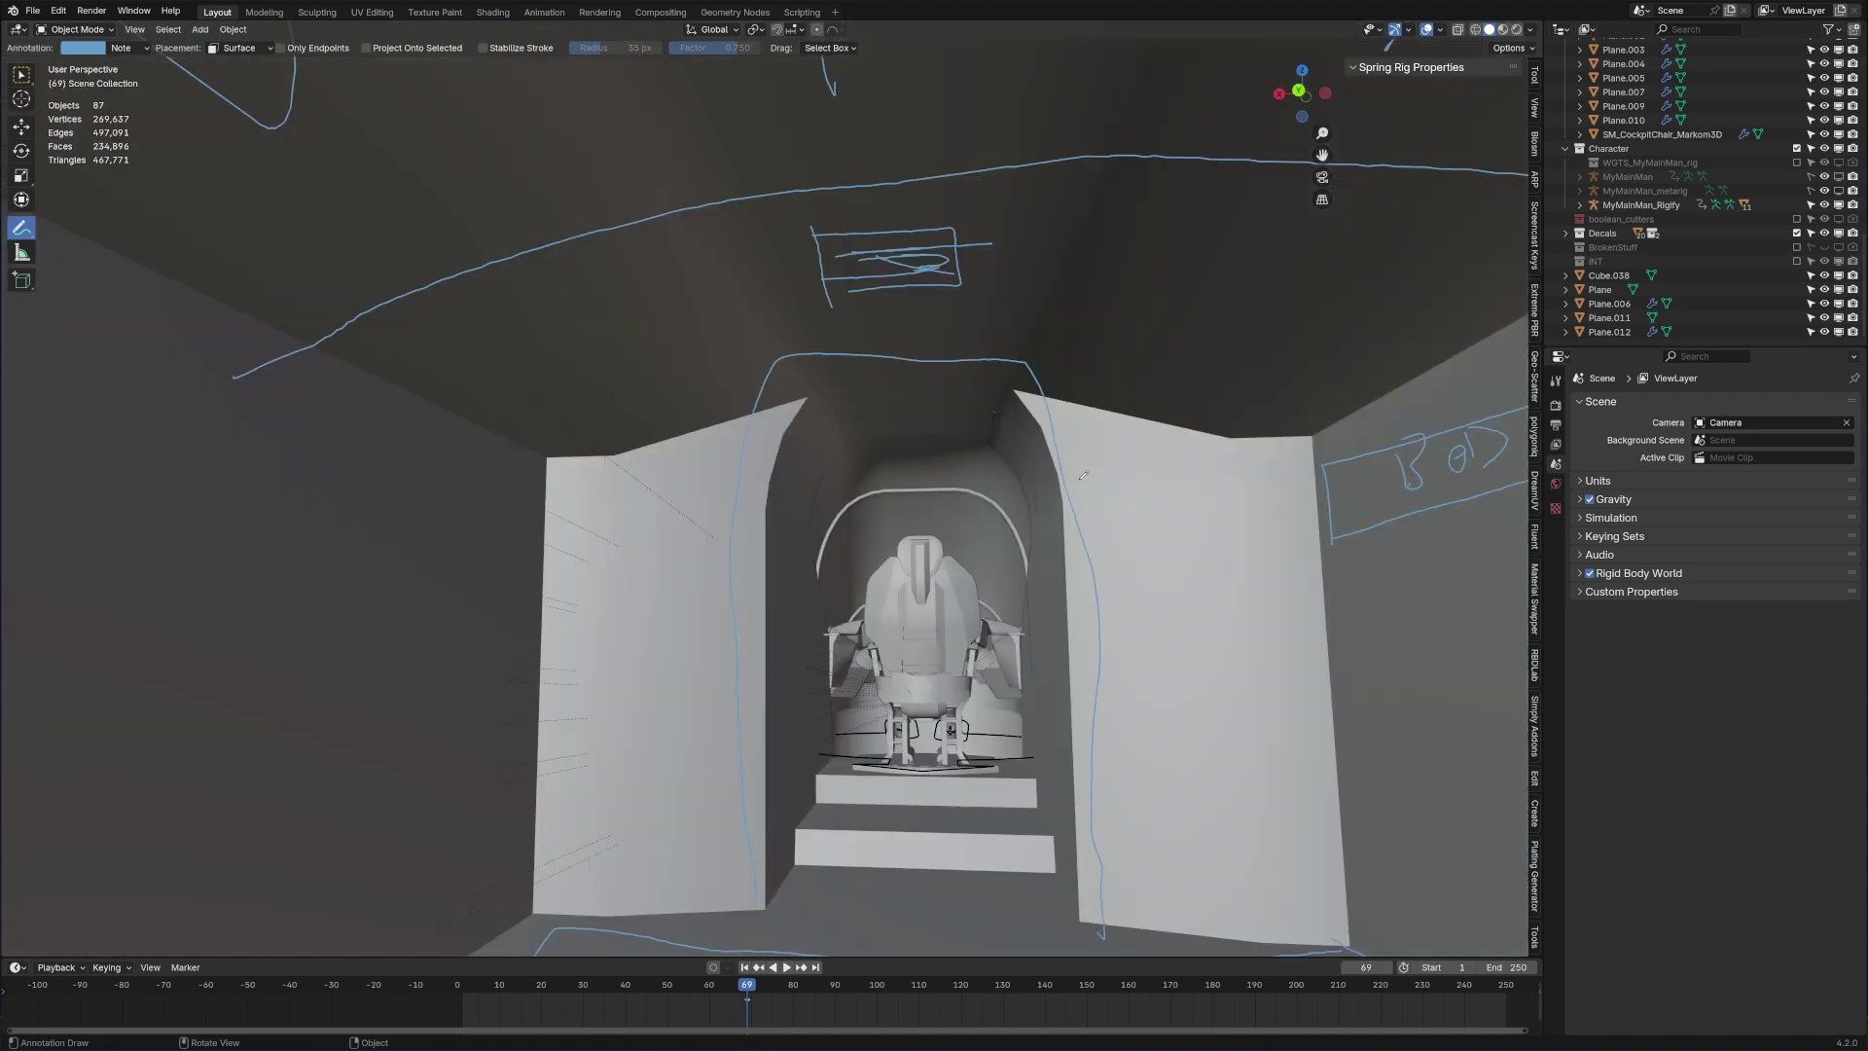
Step: Examine the annotated interior layout from inside the hold and from the rear ramp
middle_click_drag(1089, 494, 1033, 465)
middle_click_drag(1000, 644, 955, 636, "shift")
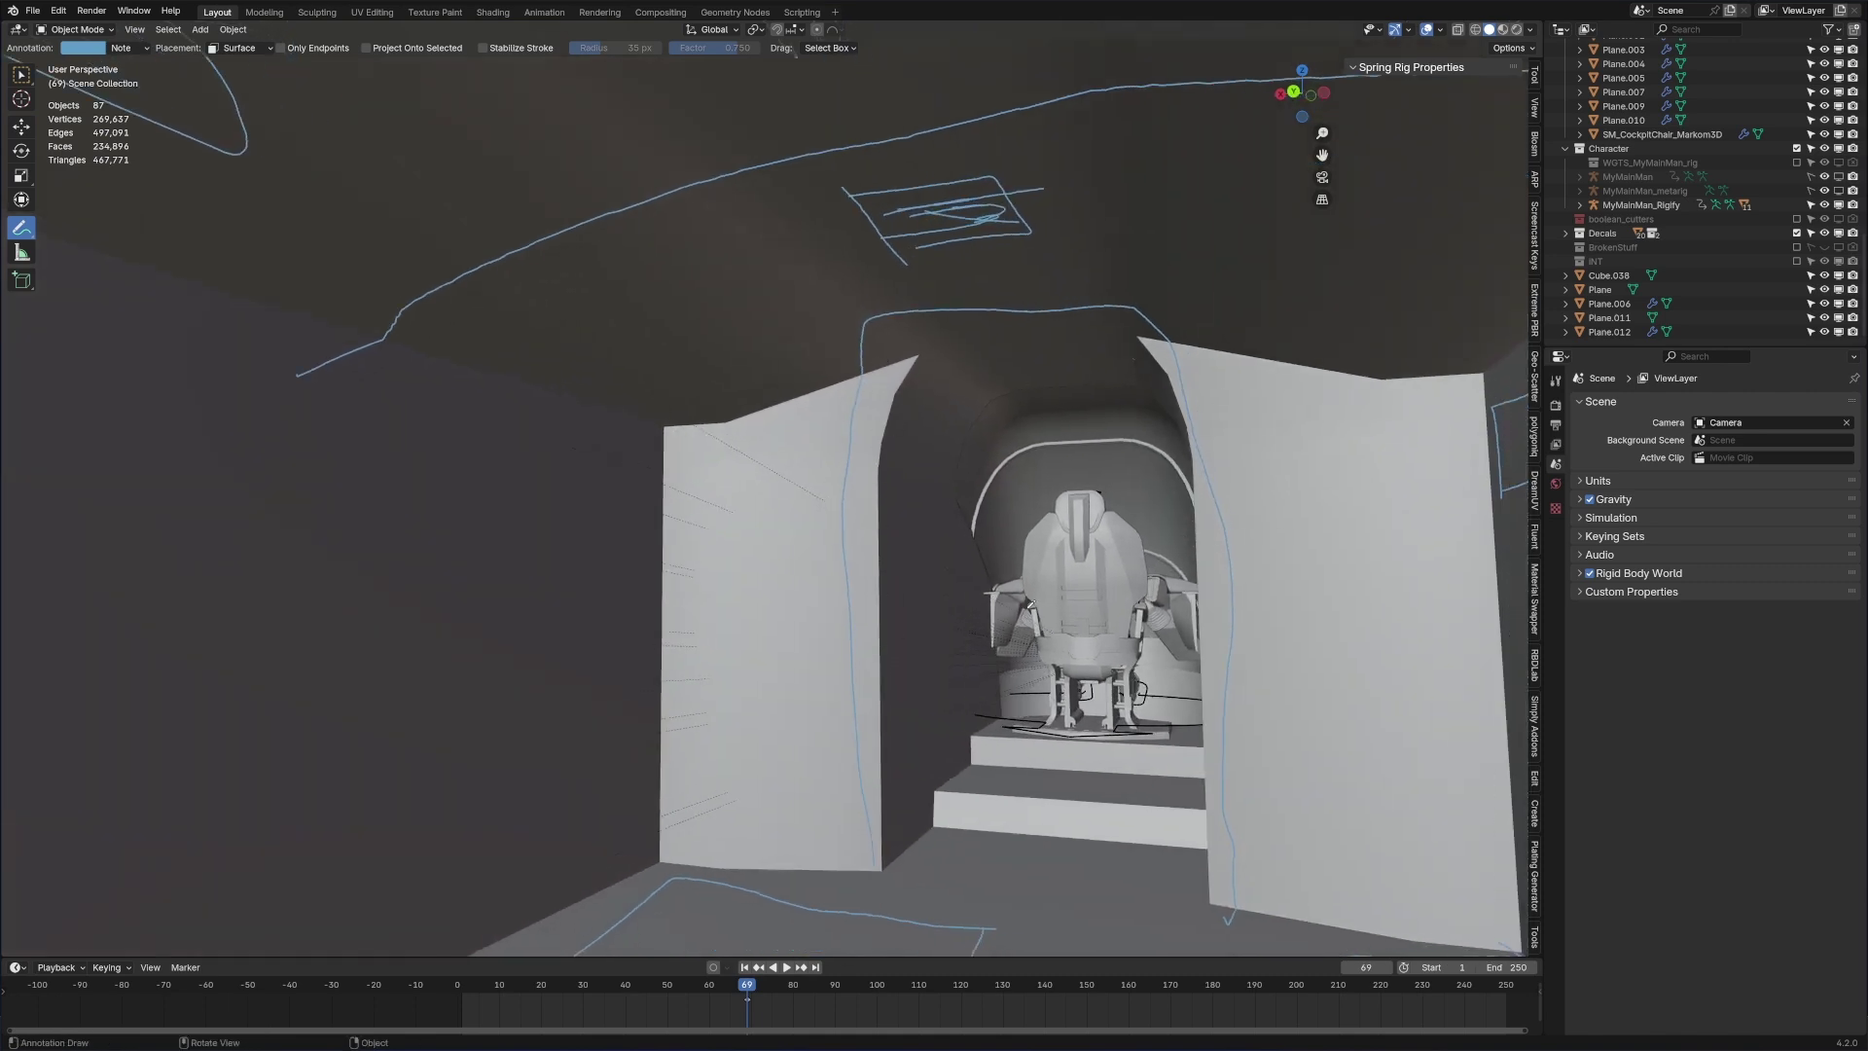
scroll(1030, 604, "down", 4)
mouse_move(834, 660)
middle_mouse_down()
mouse_move(947, 672)
mouse_move(896, 702)
middle_mouse_up()
scroll(947, 673, "down", 2)
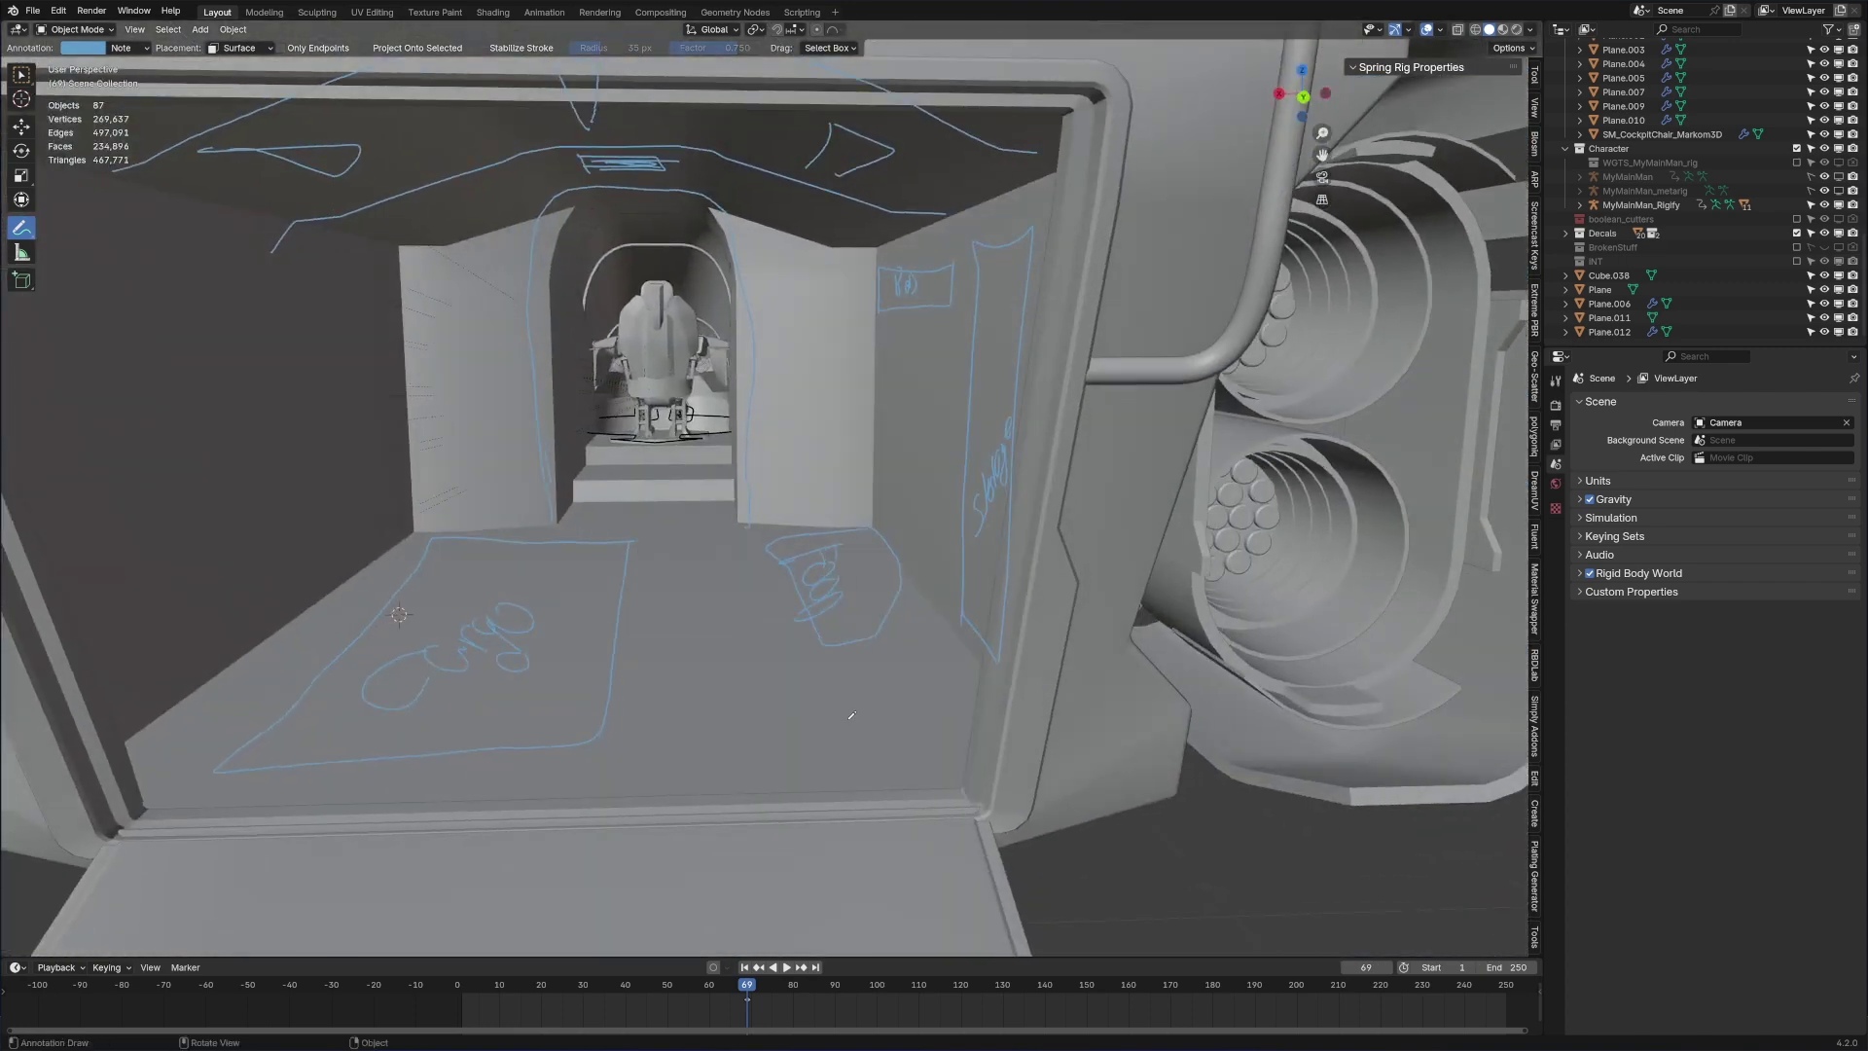
middle_click_drag(763, 759, 768, 682)
scroll(870, 638, "down", 2)
middle_click_drag(778, 604, 906, 626)
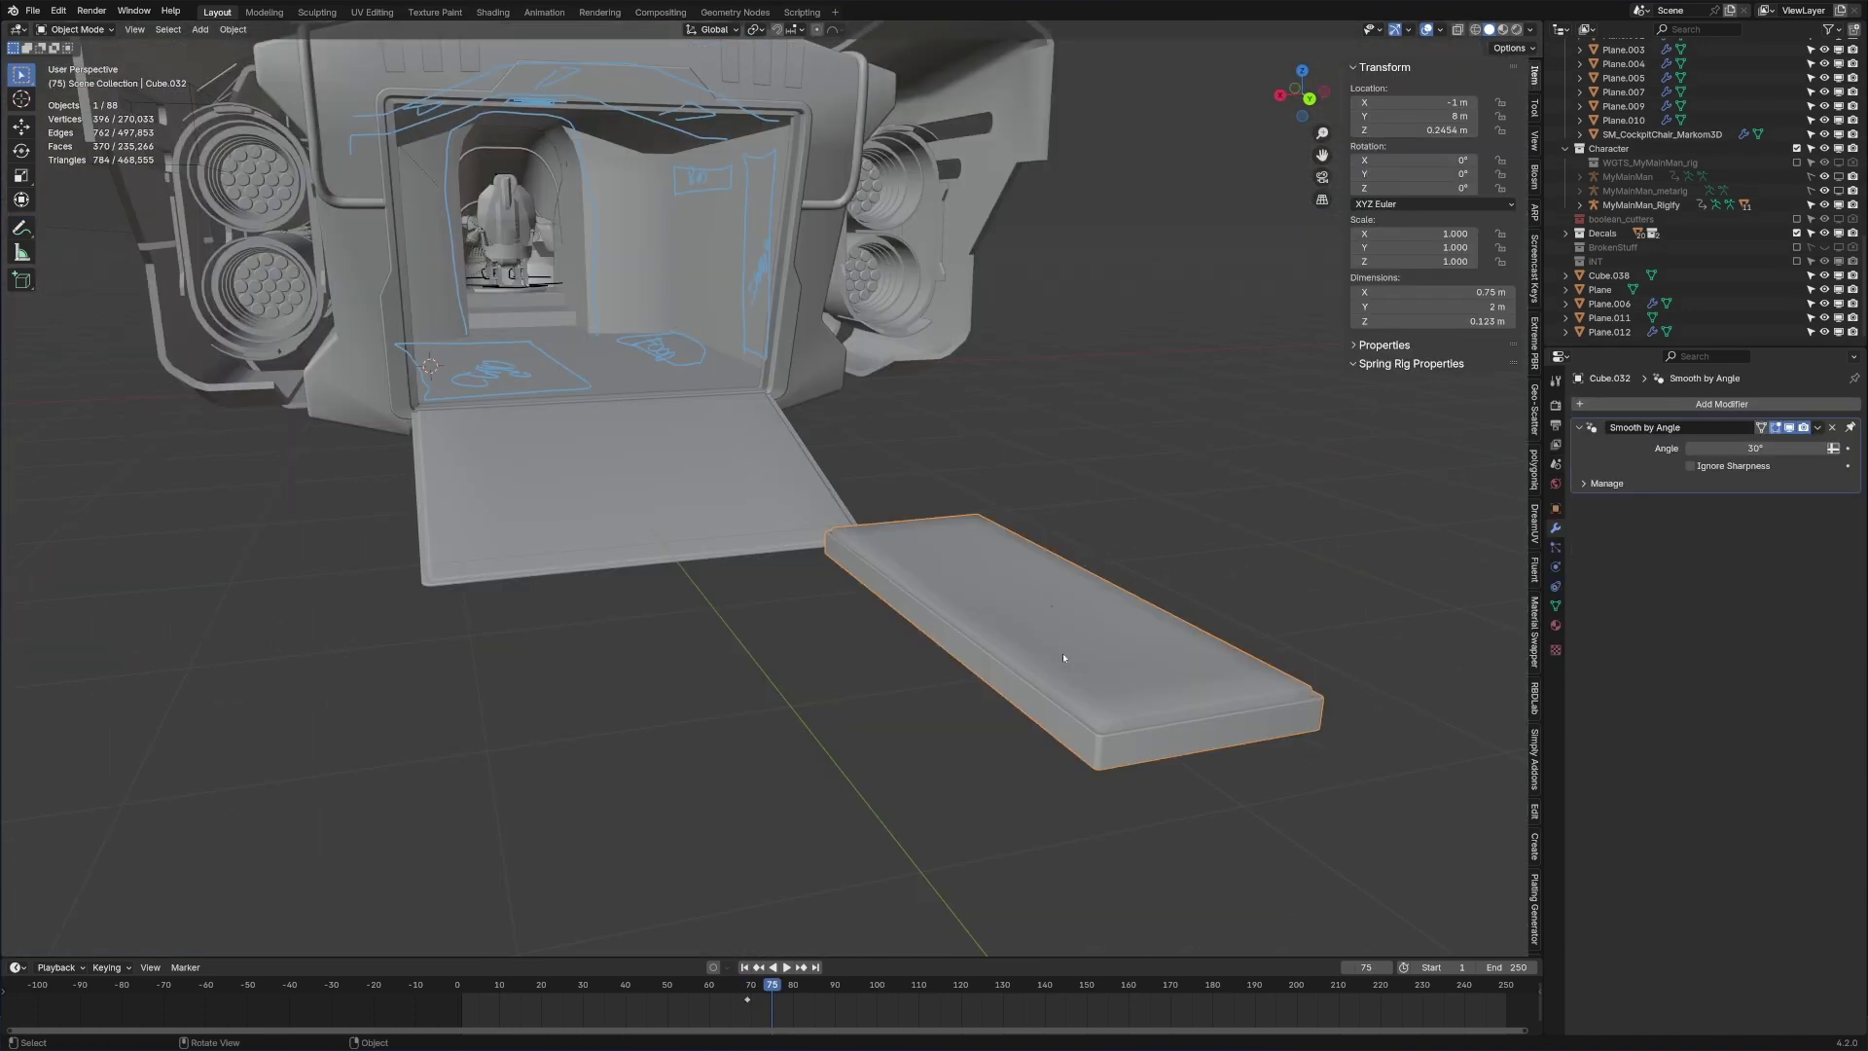
Step: Move the bed slab along Y from behind the ship into the cargo hold, at about Y 2.31 m
key("g")
key("y")
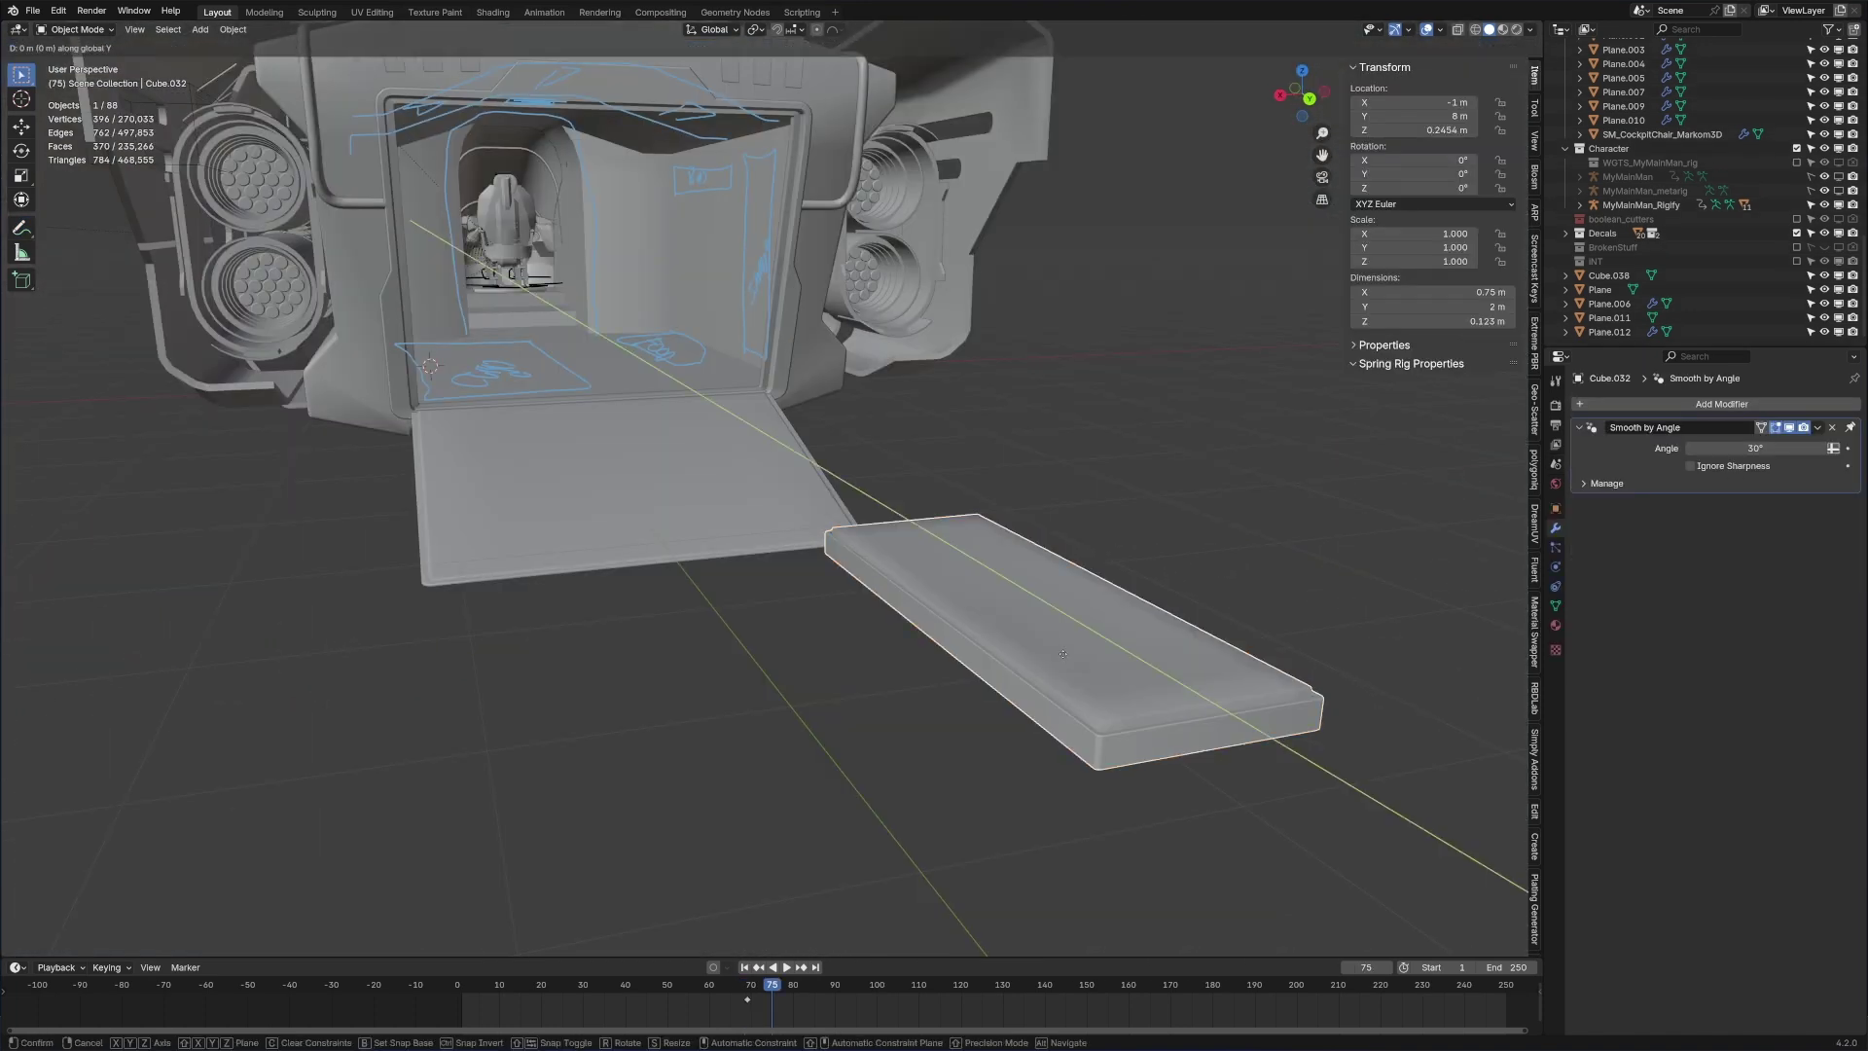
left_click(701, 396)
middle_click_drag(699, 396, 759, 546, "shift")
Step: Raise the bed slab along Z to bunk height at about Z 1.84 m near the side wall
scroll(759, 547, "up", 2)
key("g")
key("z")
left_click(766, 282)
middle_click_drag(765, 282, 771, 424, "shift")
key("g")
key("z")
left_click(771, 428)
scroll(964, 615, "up", 6)
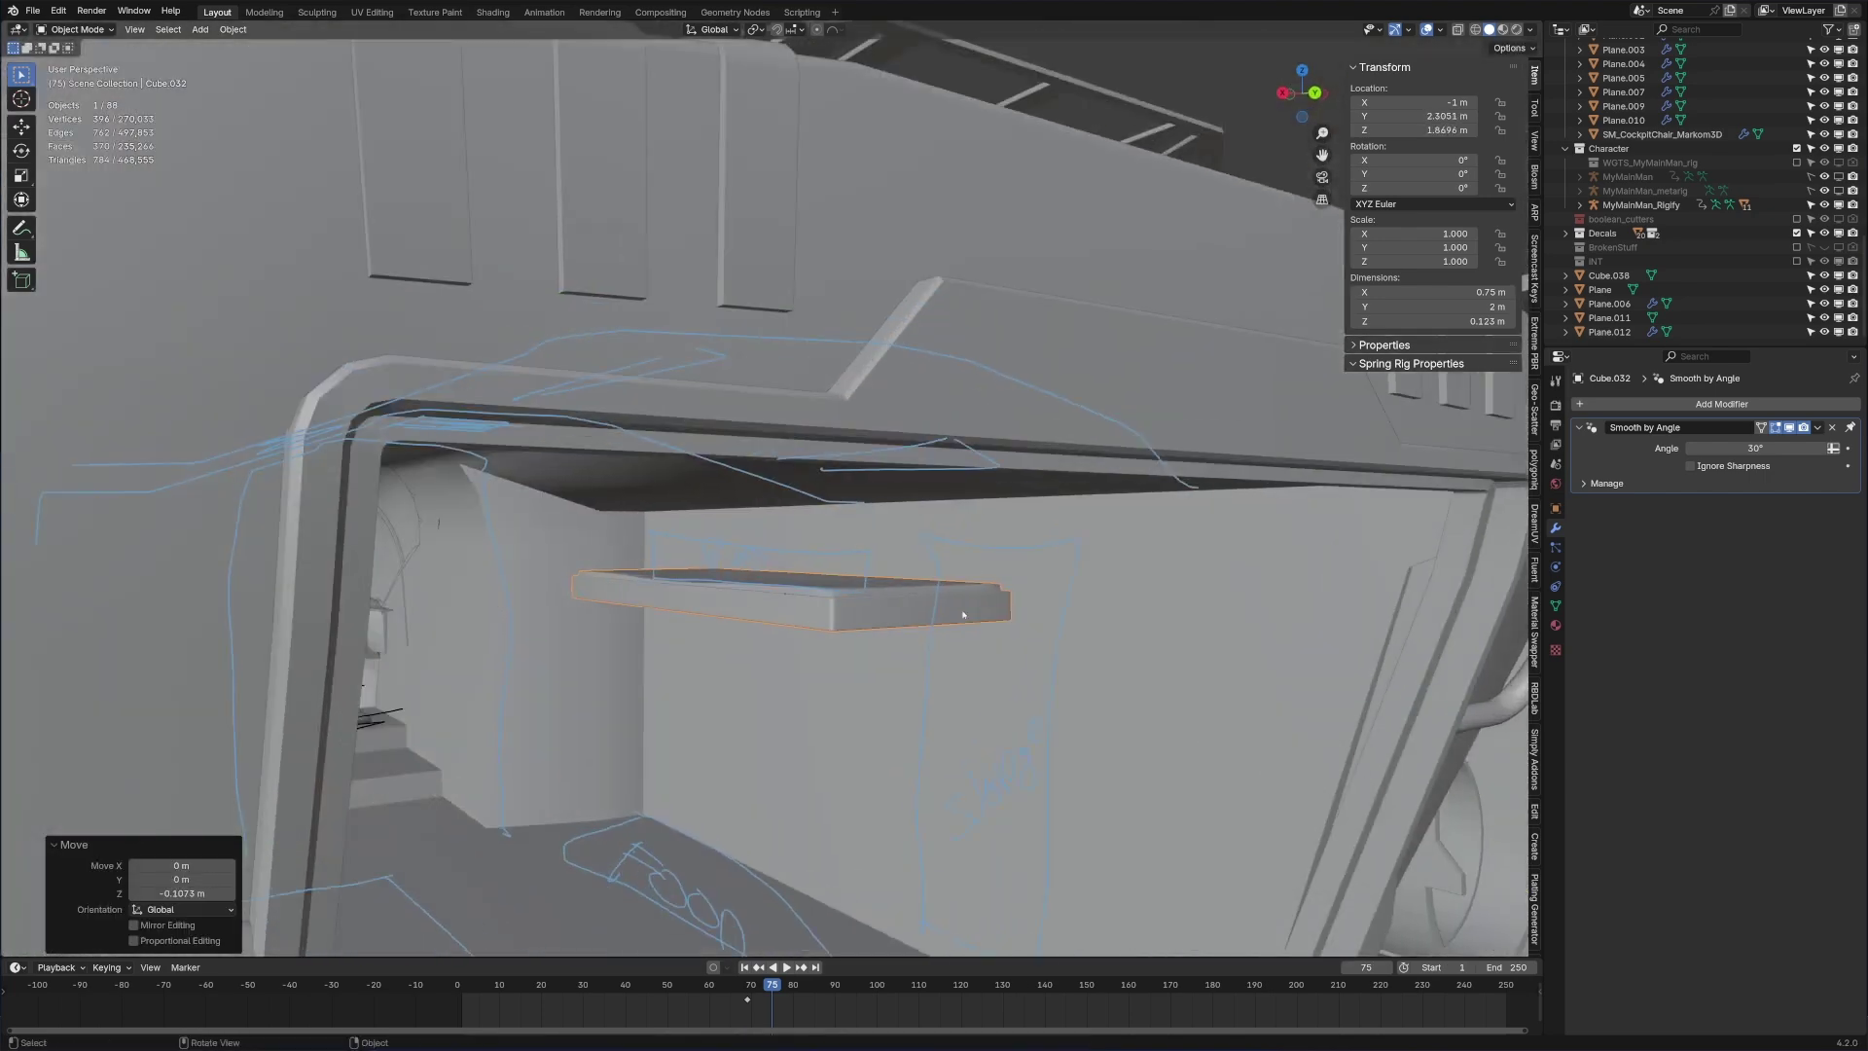
middle_click_drag(963, 615, 949, 506)
scroll(955, 490, "up", 3)
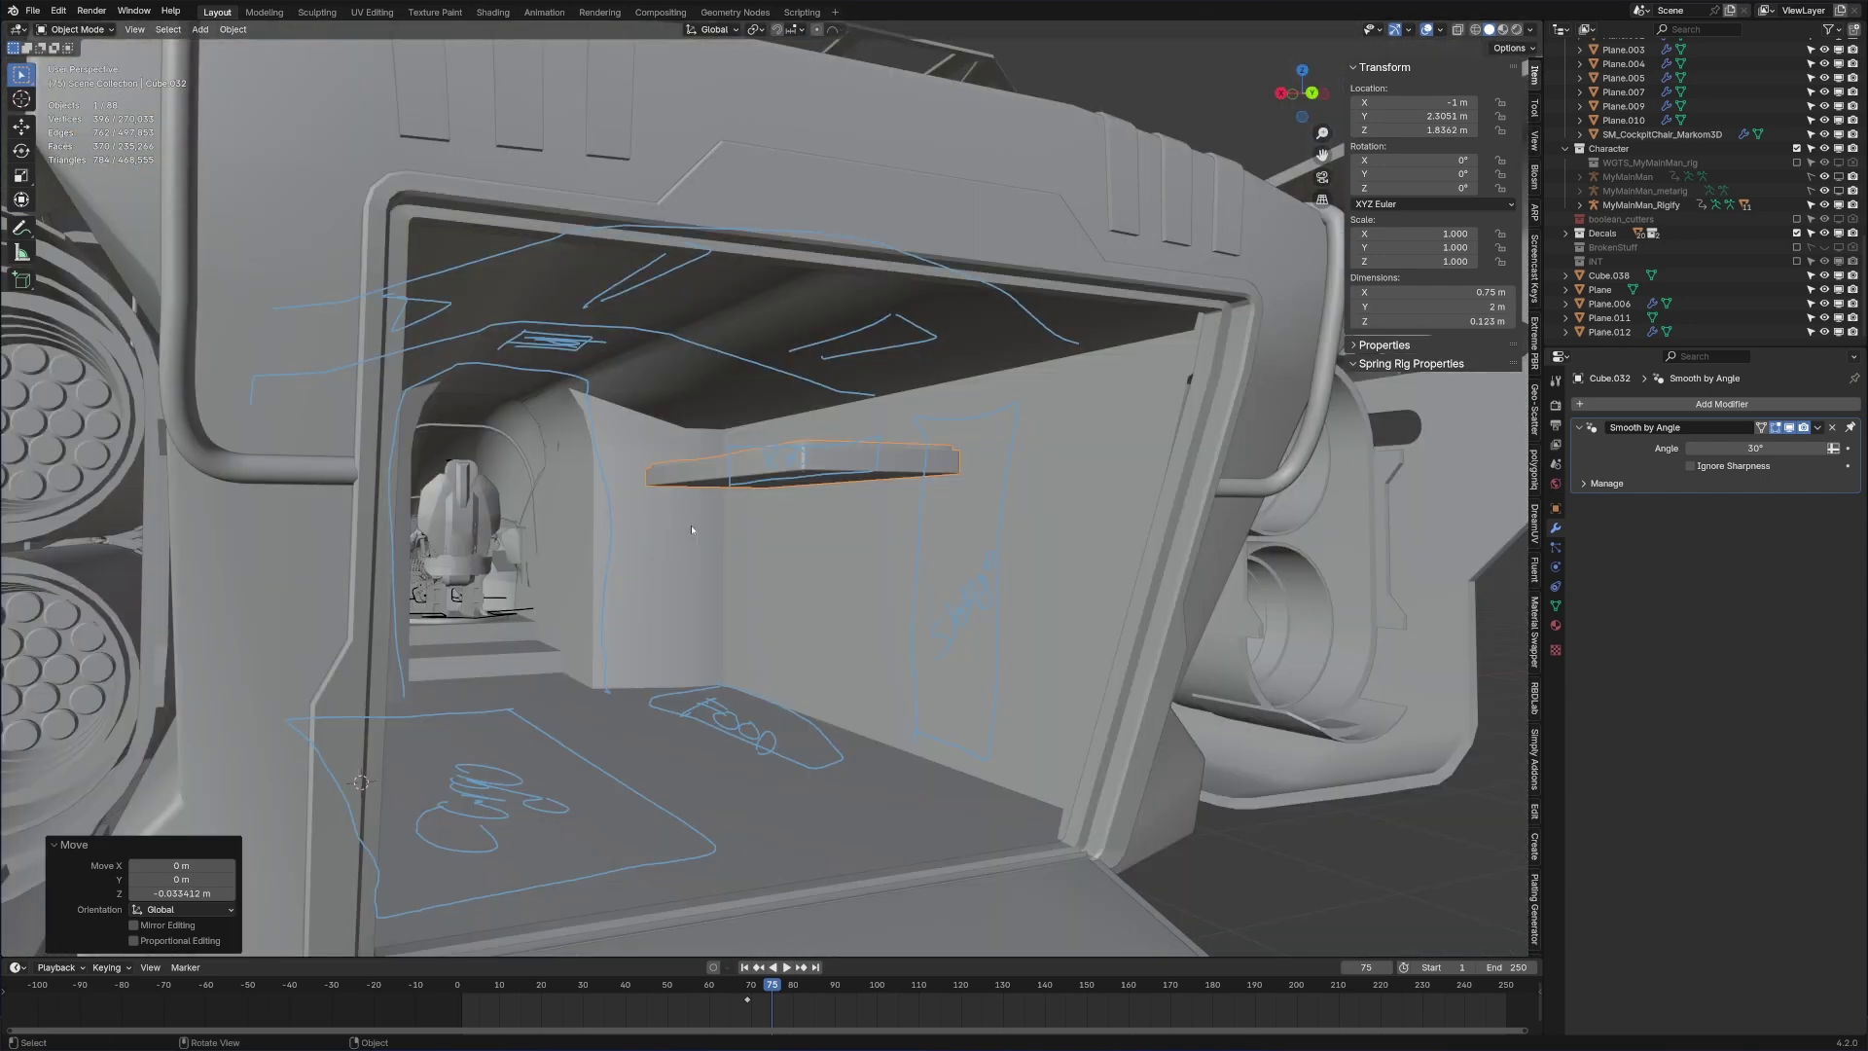
Step: Bring the small cabinet with the control strip onto the hold floor at about X -1.24 m and shift it along Y under the bed
scroll(659, 619, "down", 3)
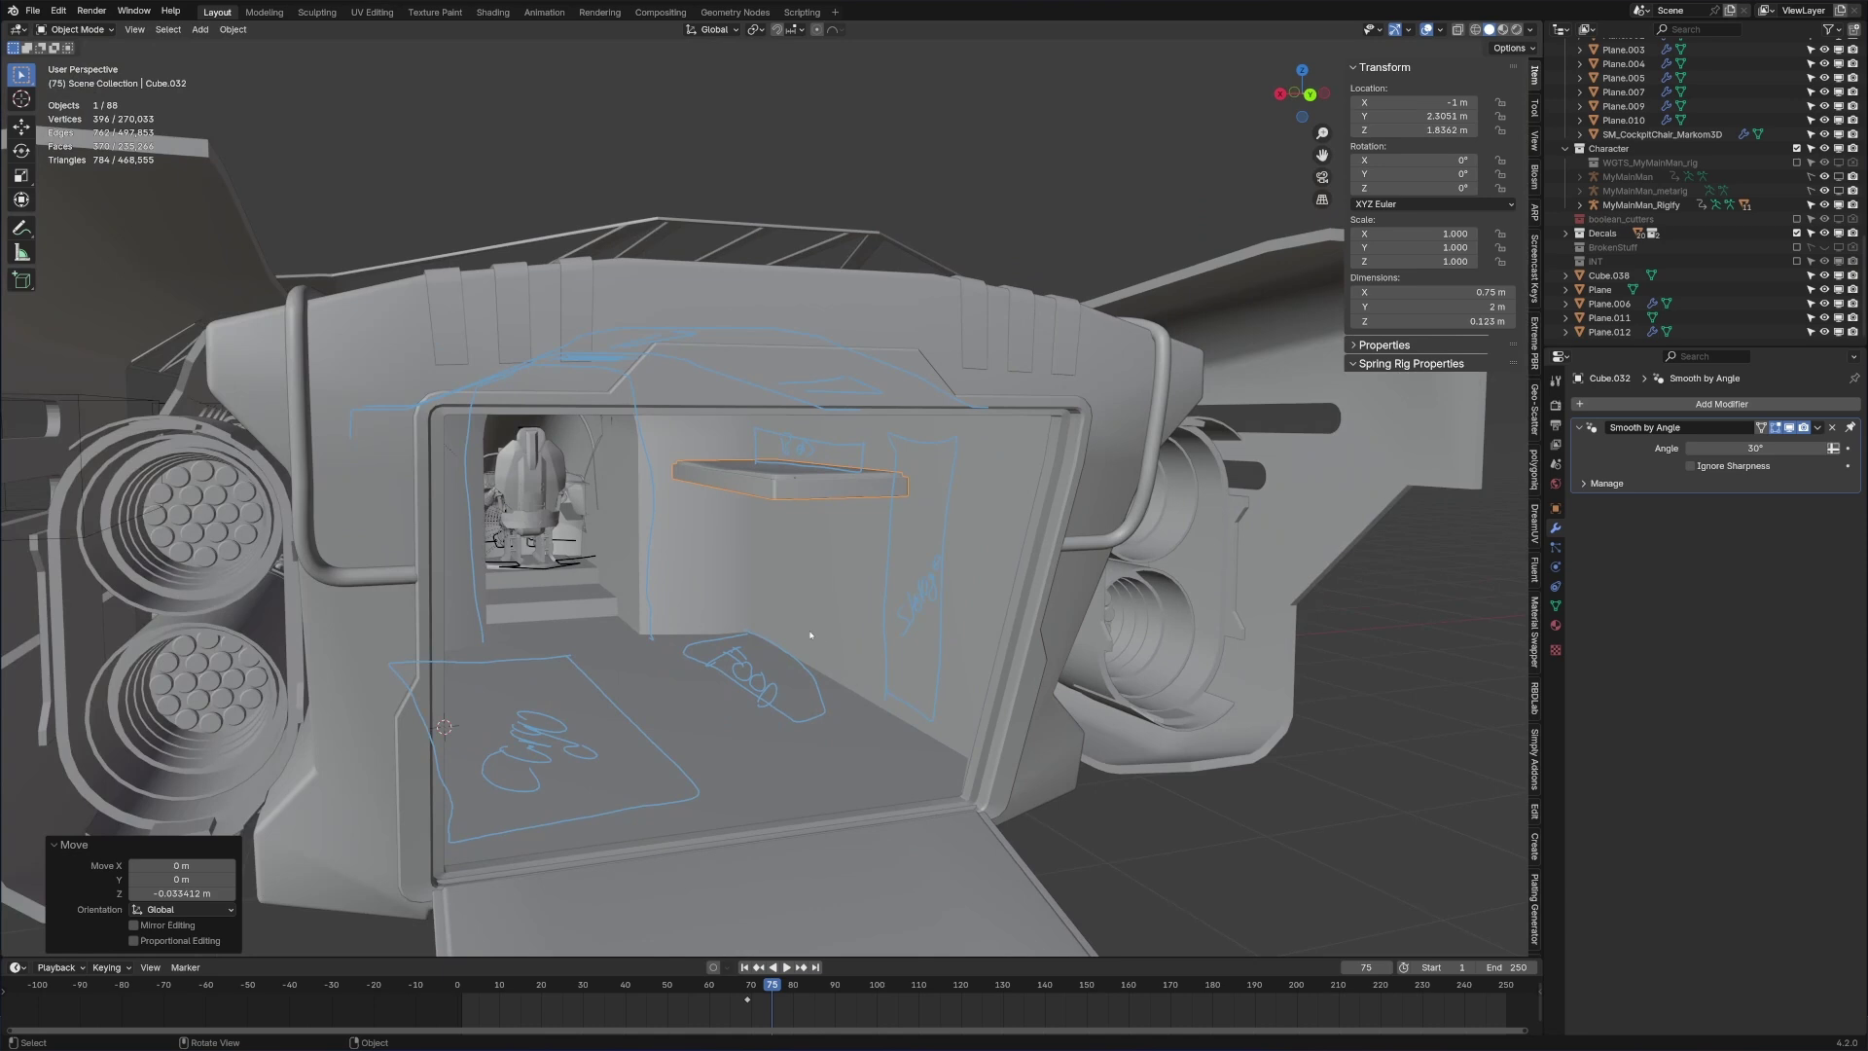
scroll(811, 634, "down", 5)
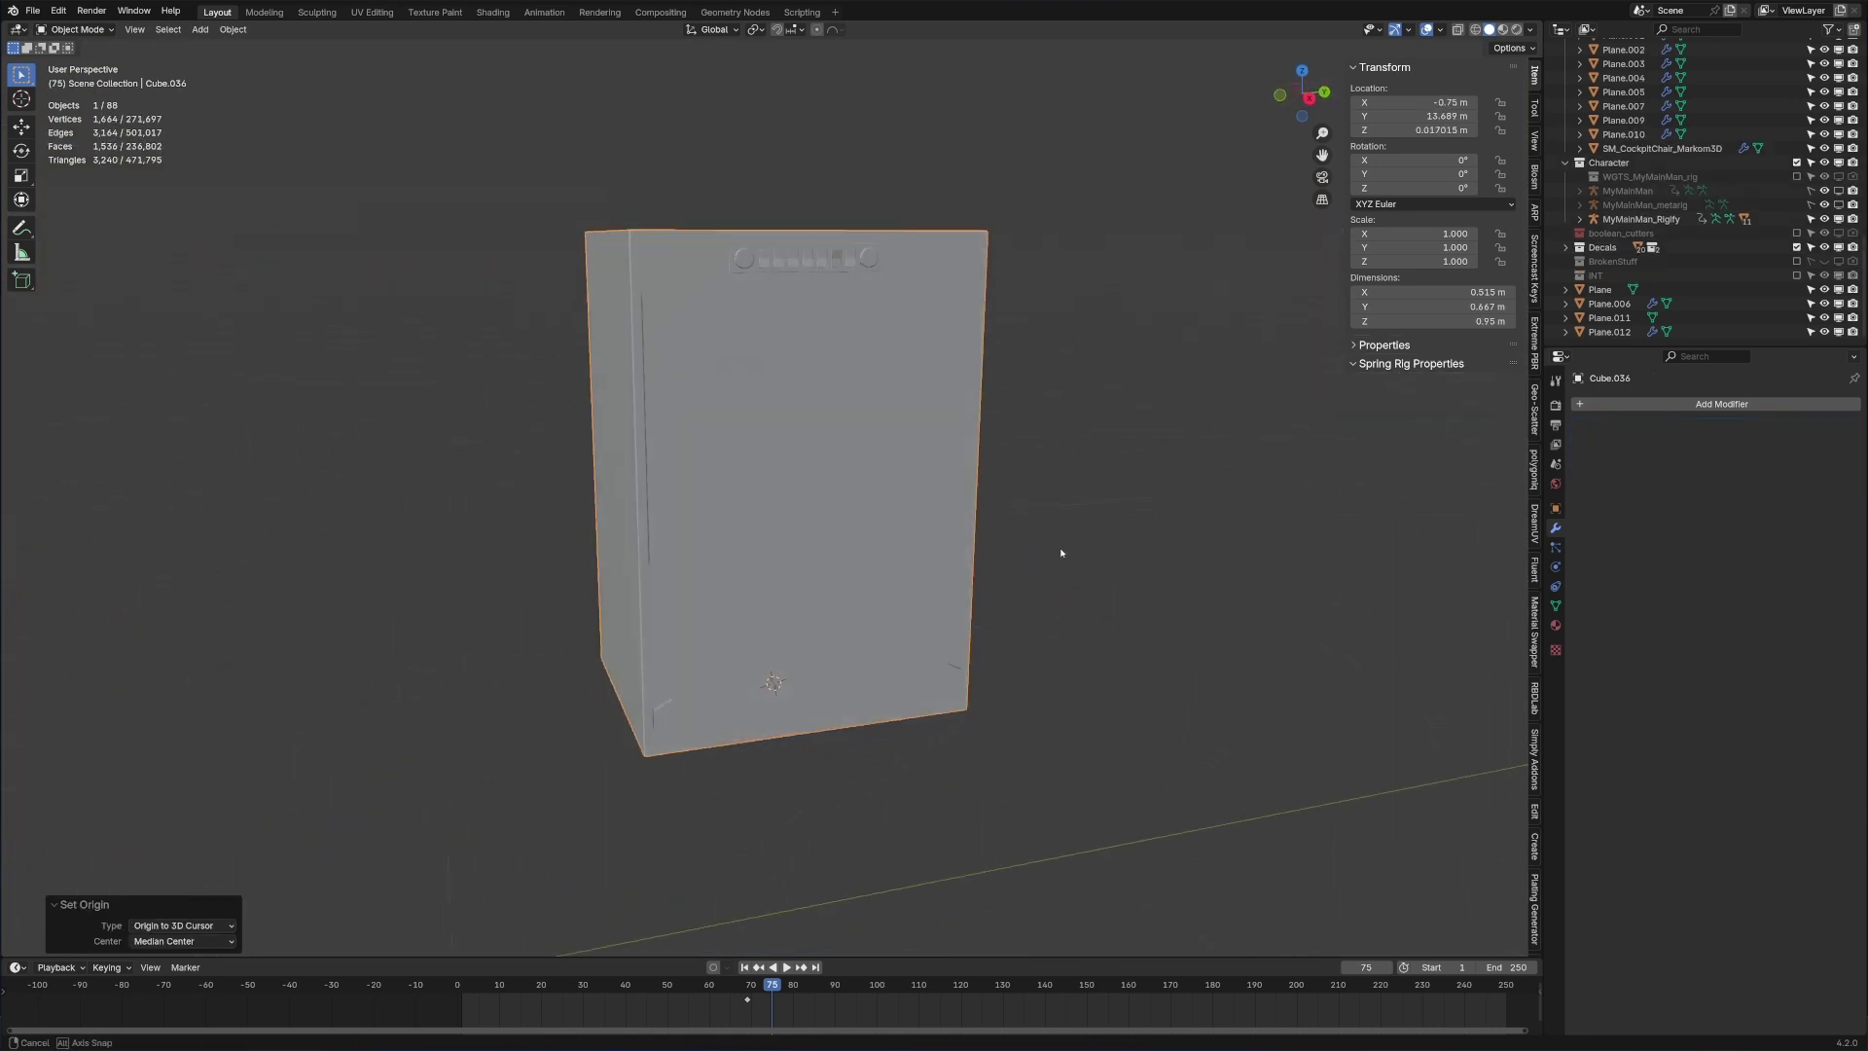
middle_click_drag(1060, 547, 971, 626)
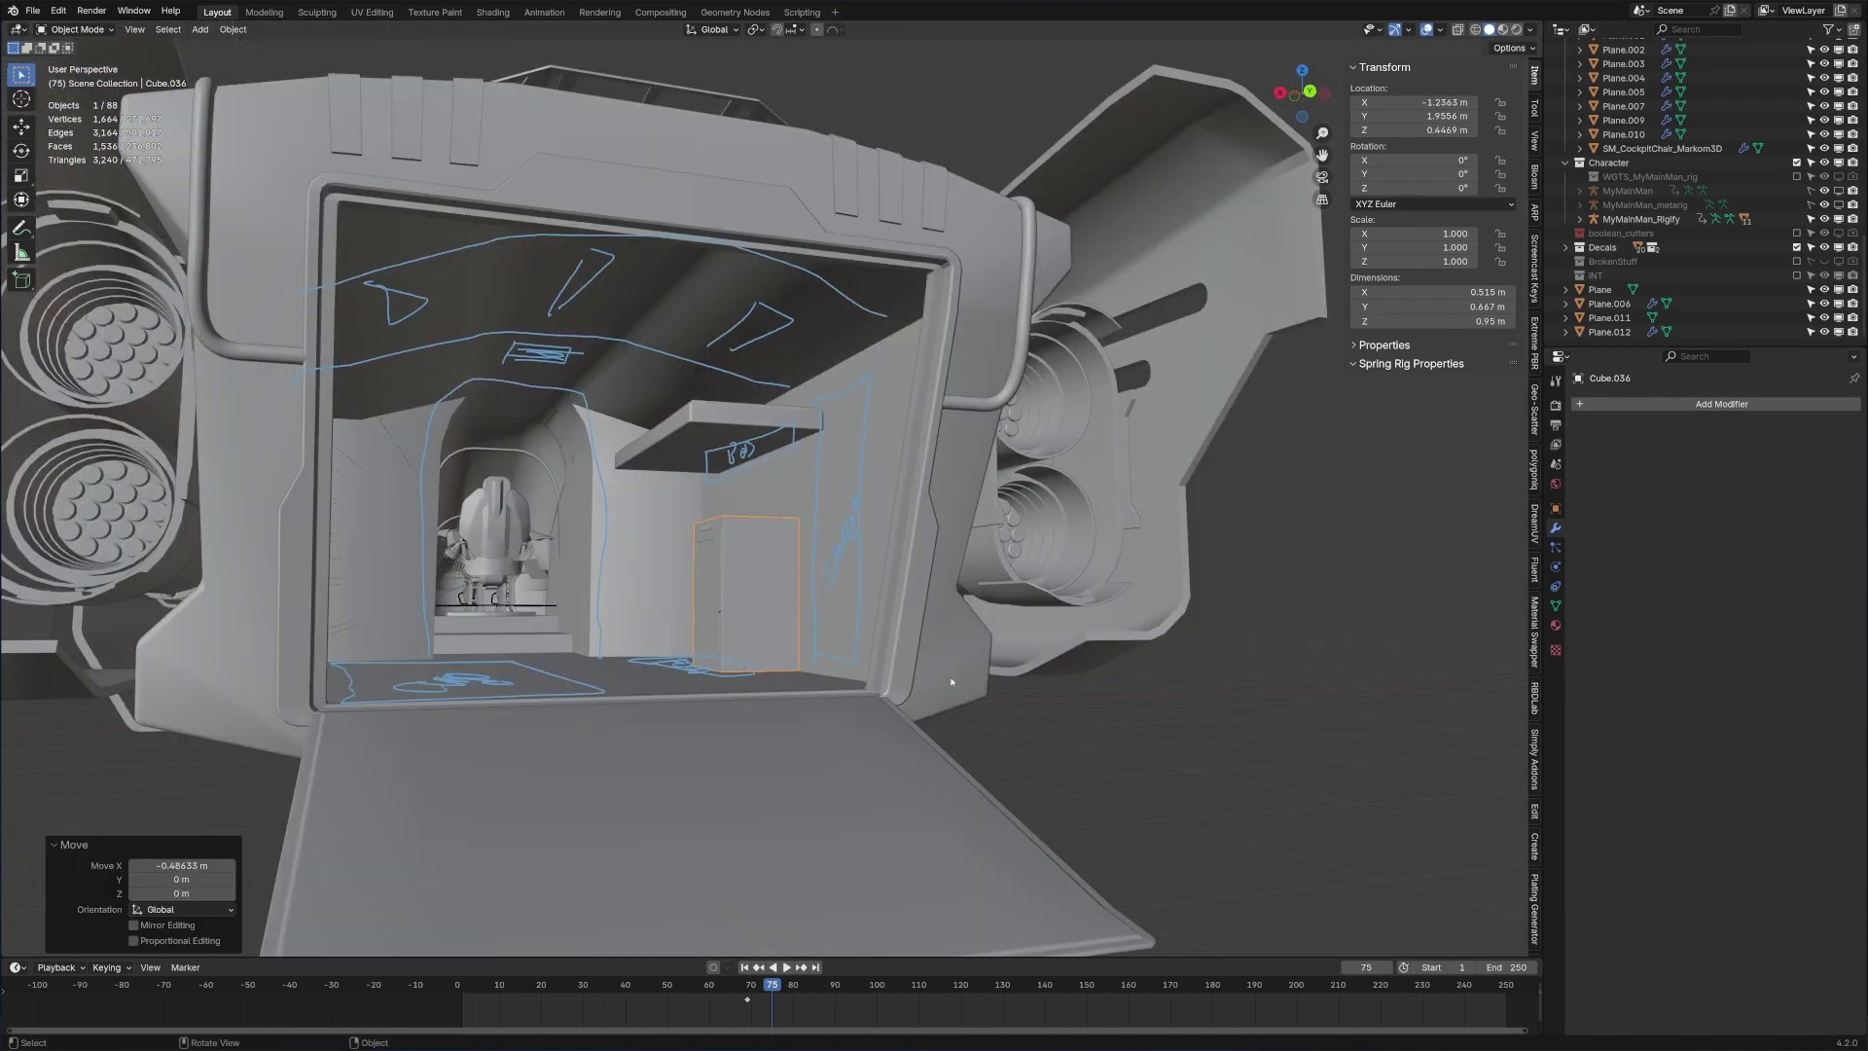
scroll(952, 682, "up", 5)
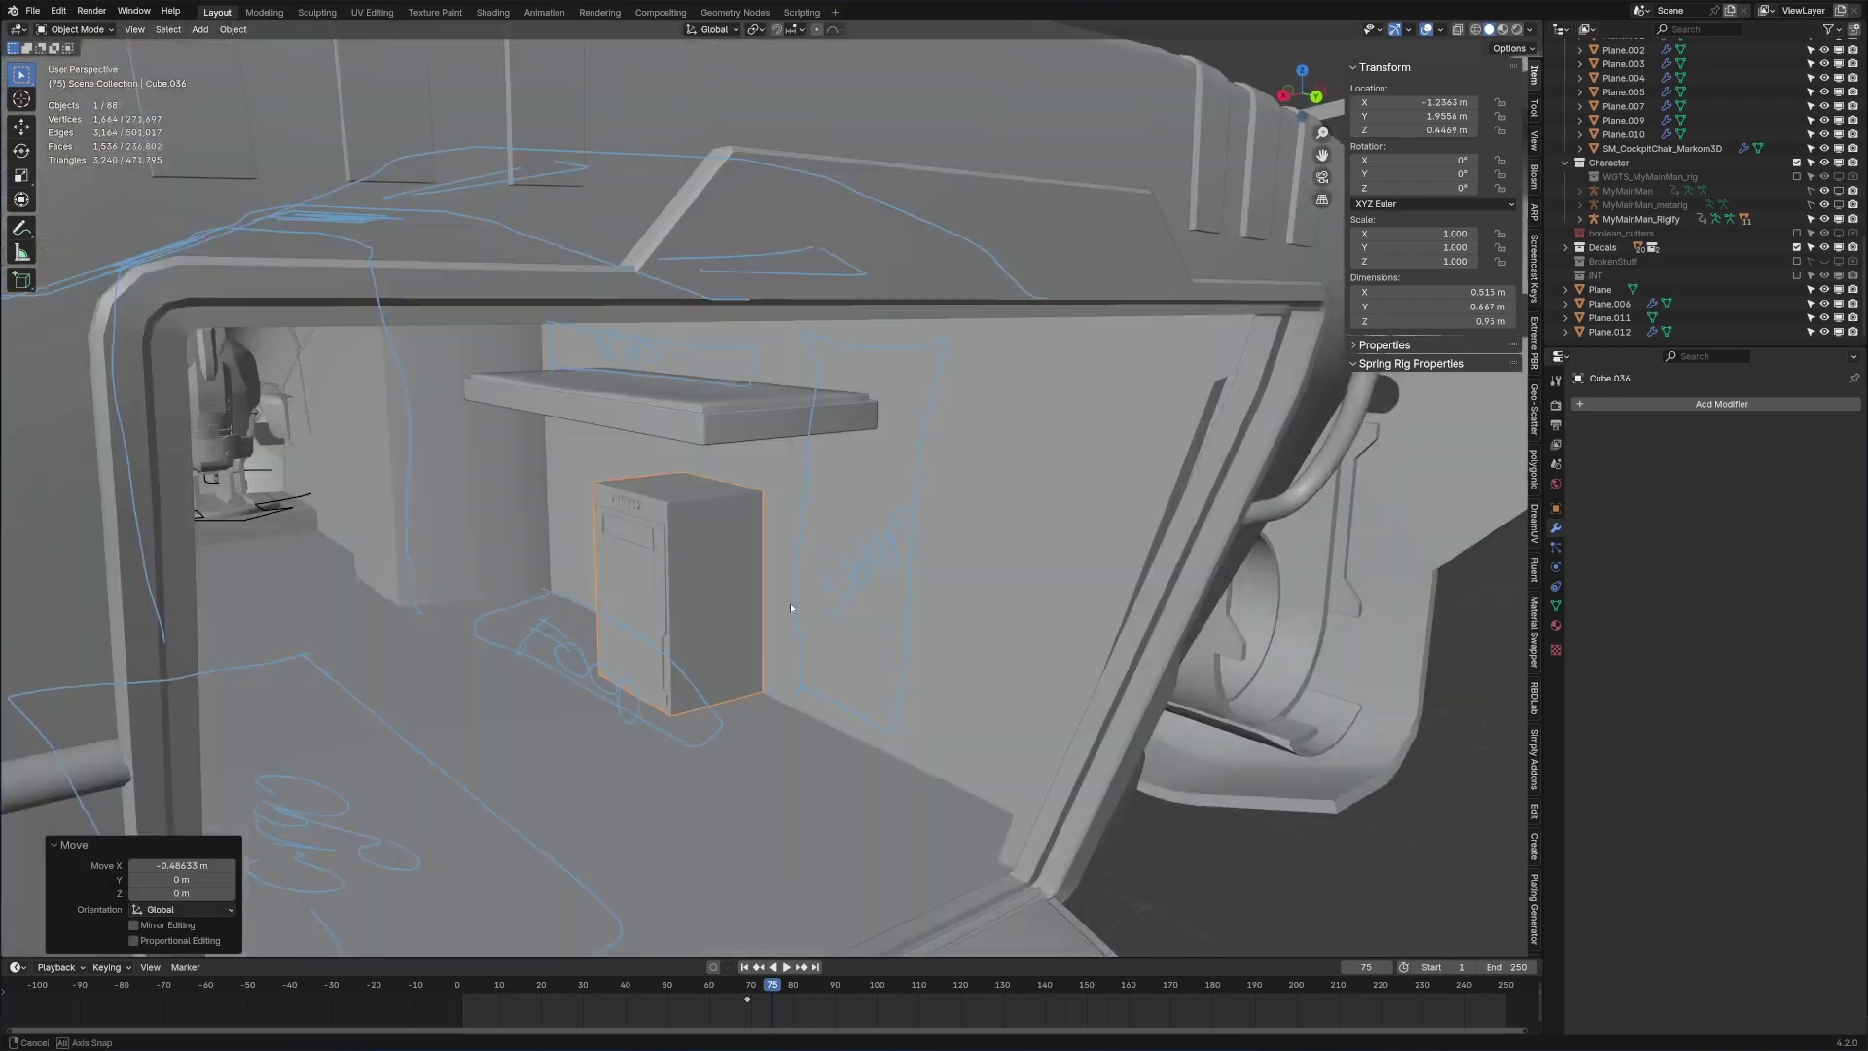
key("g")
key("y")
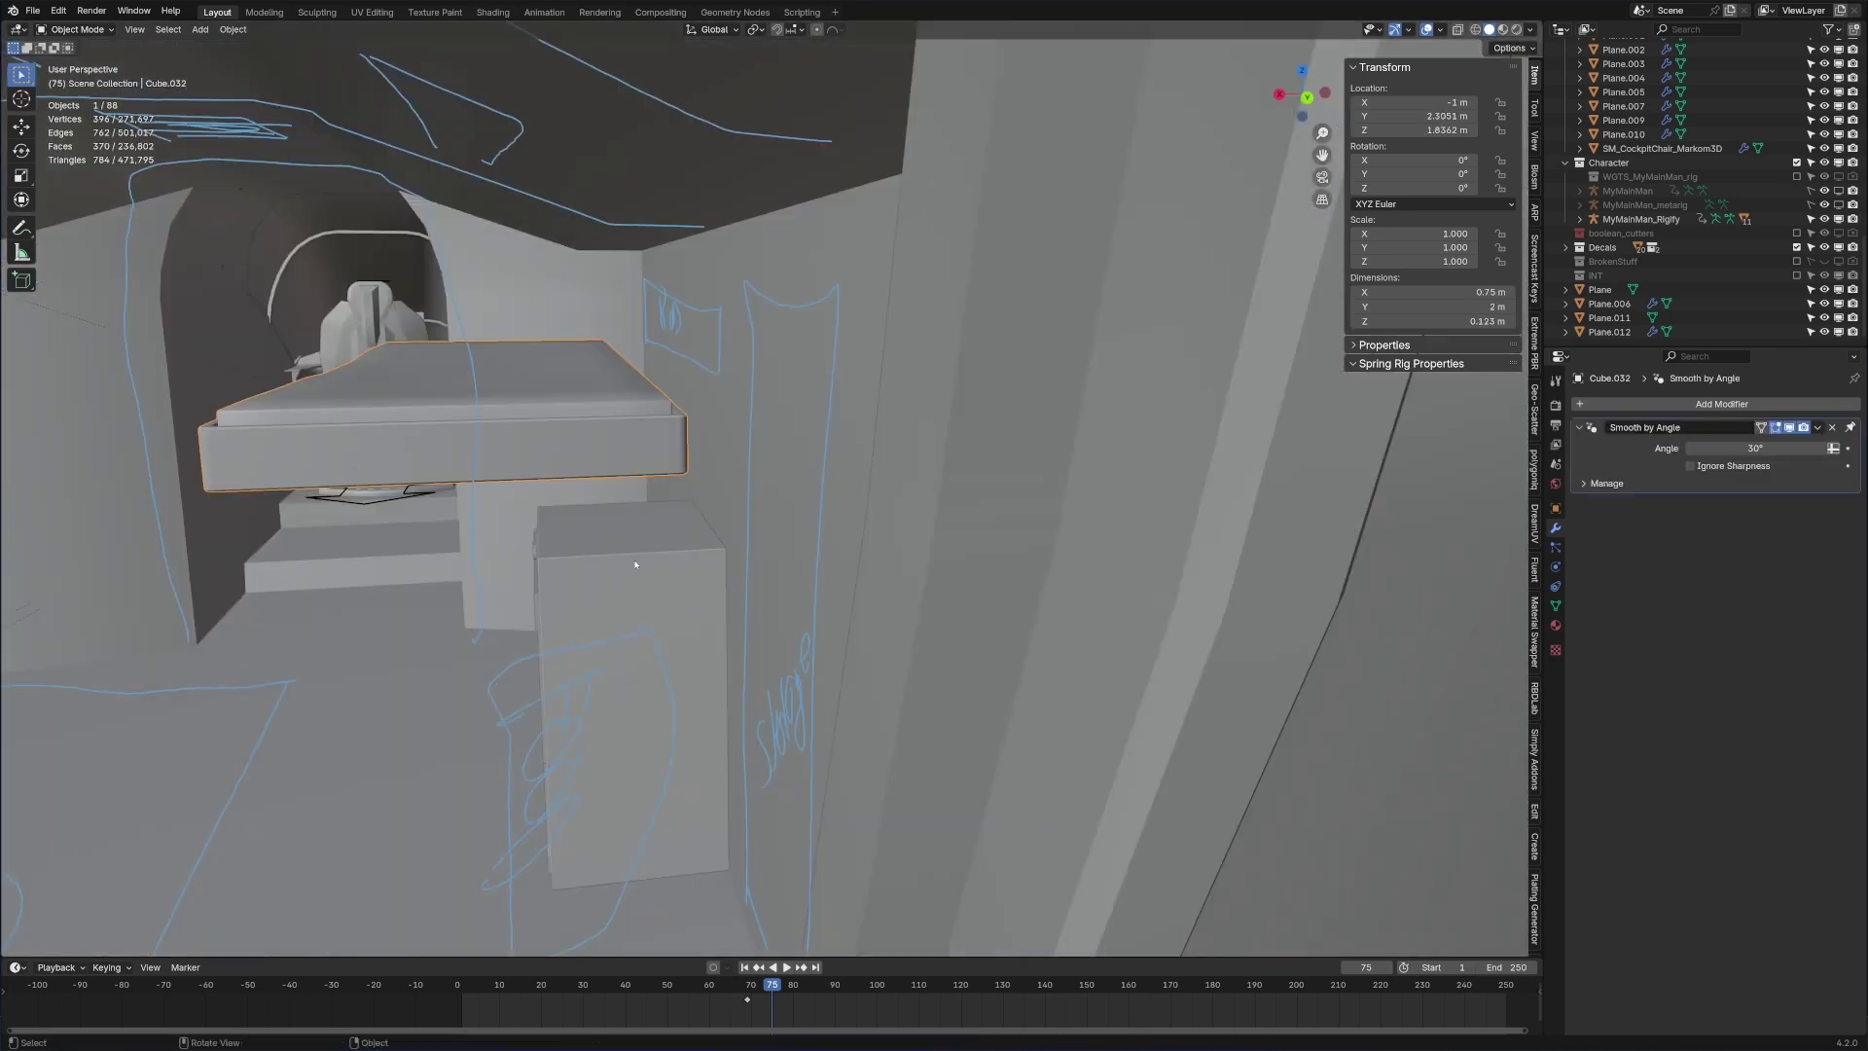
Step: Shift the bed along X against the side wall and settle the control-strip cabinet in the front corner at about Y 0.59 m
key("g")
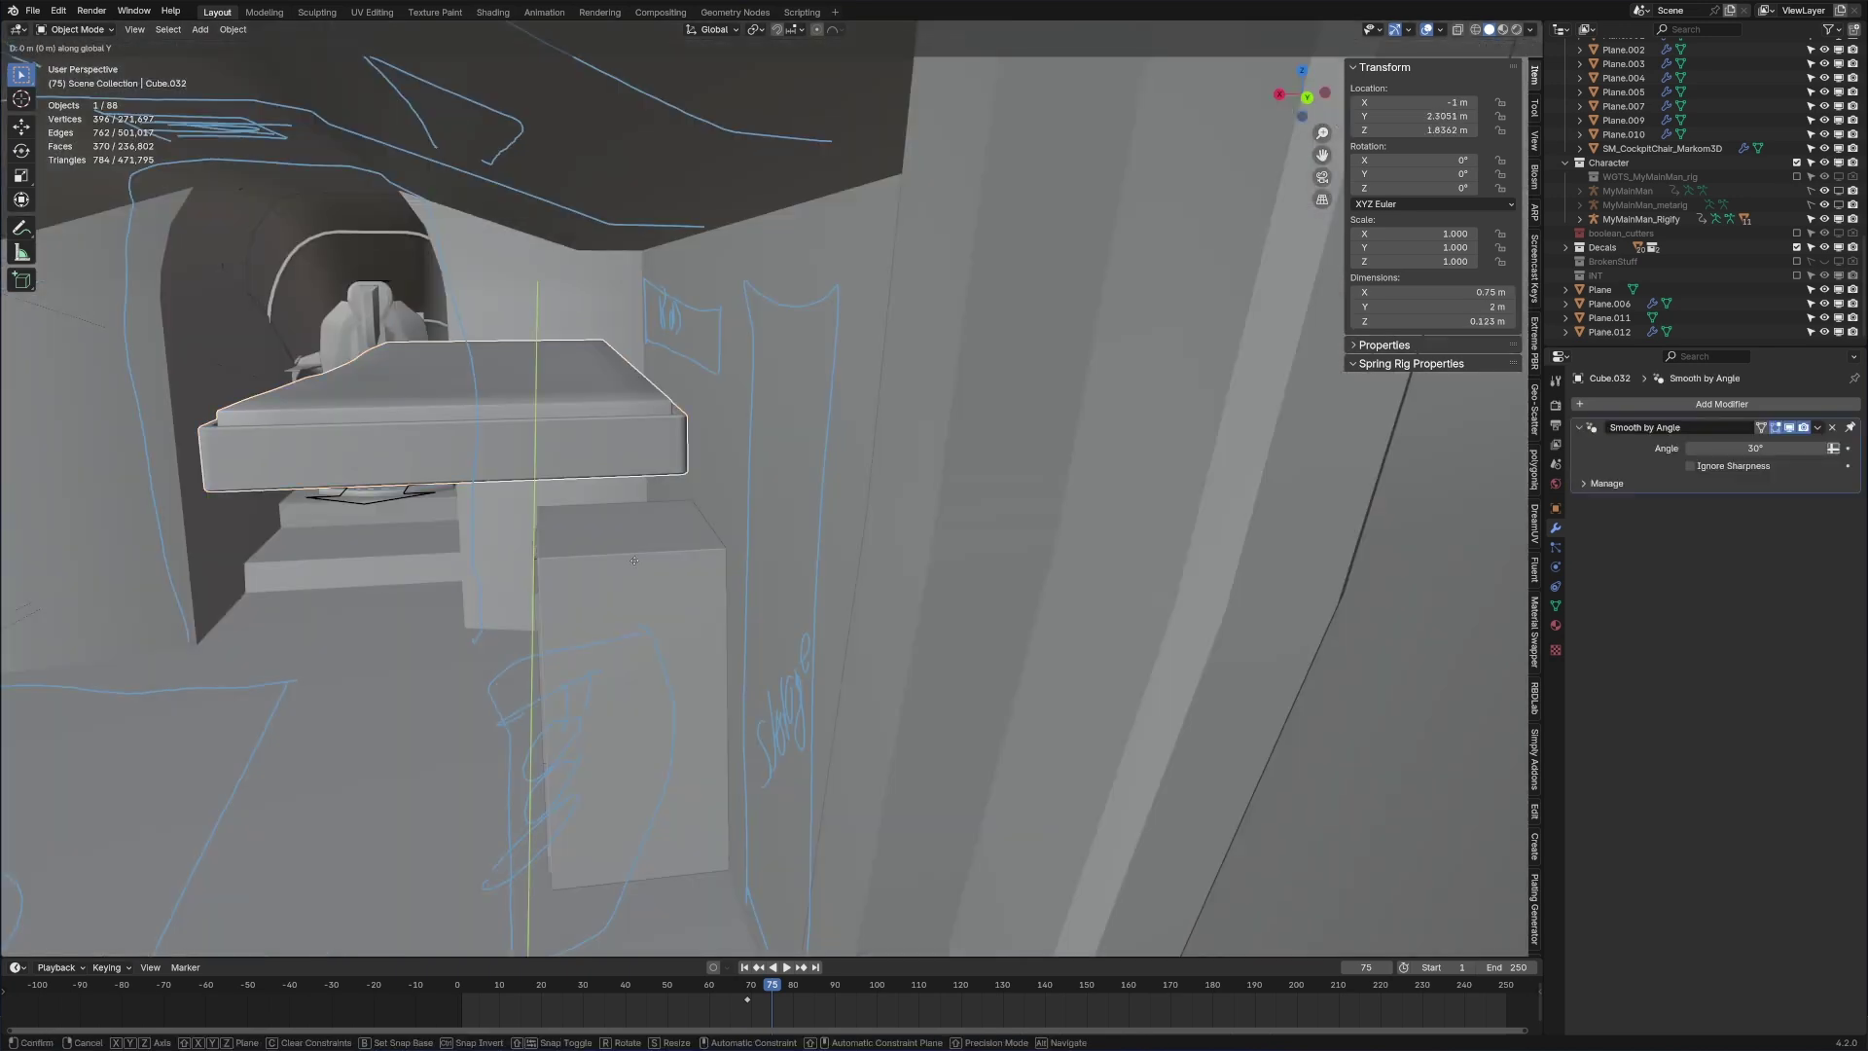
key("x")
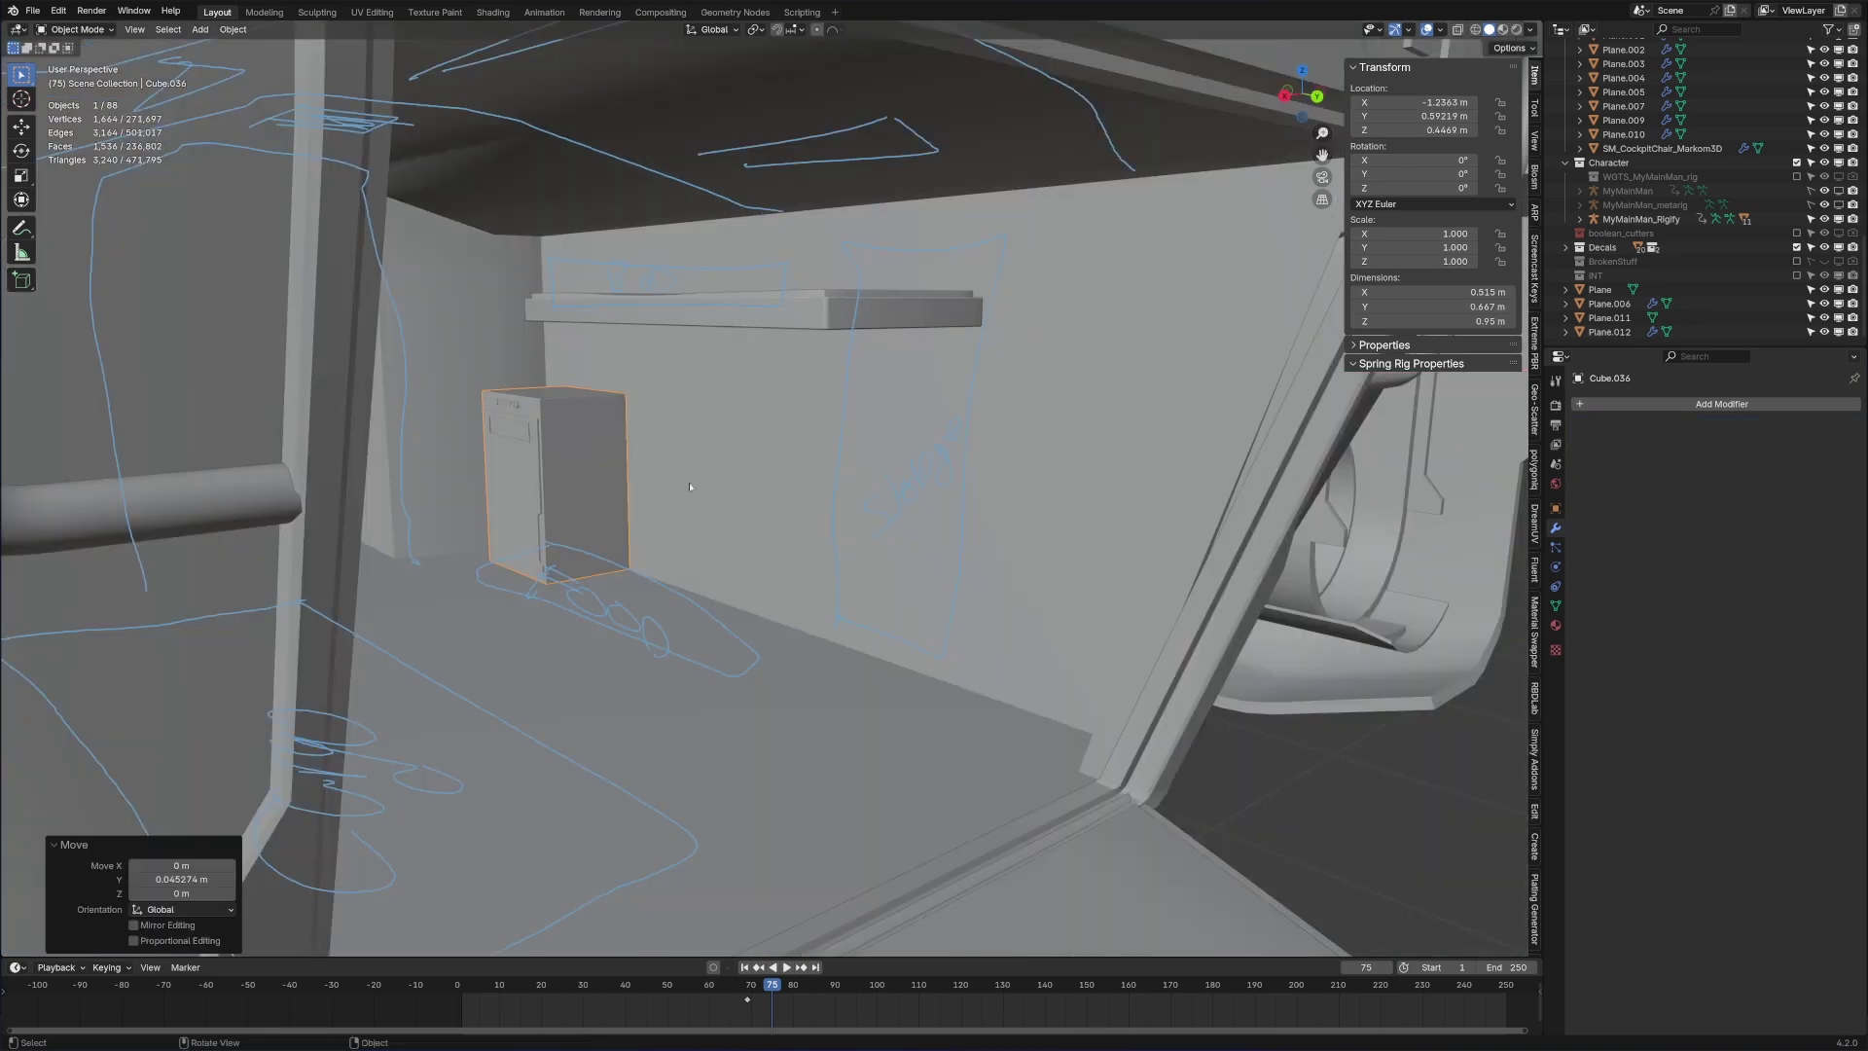
scroll(768, 647, "down", 8)
scroll(767, 647, "up", 3)
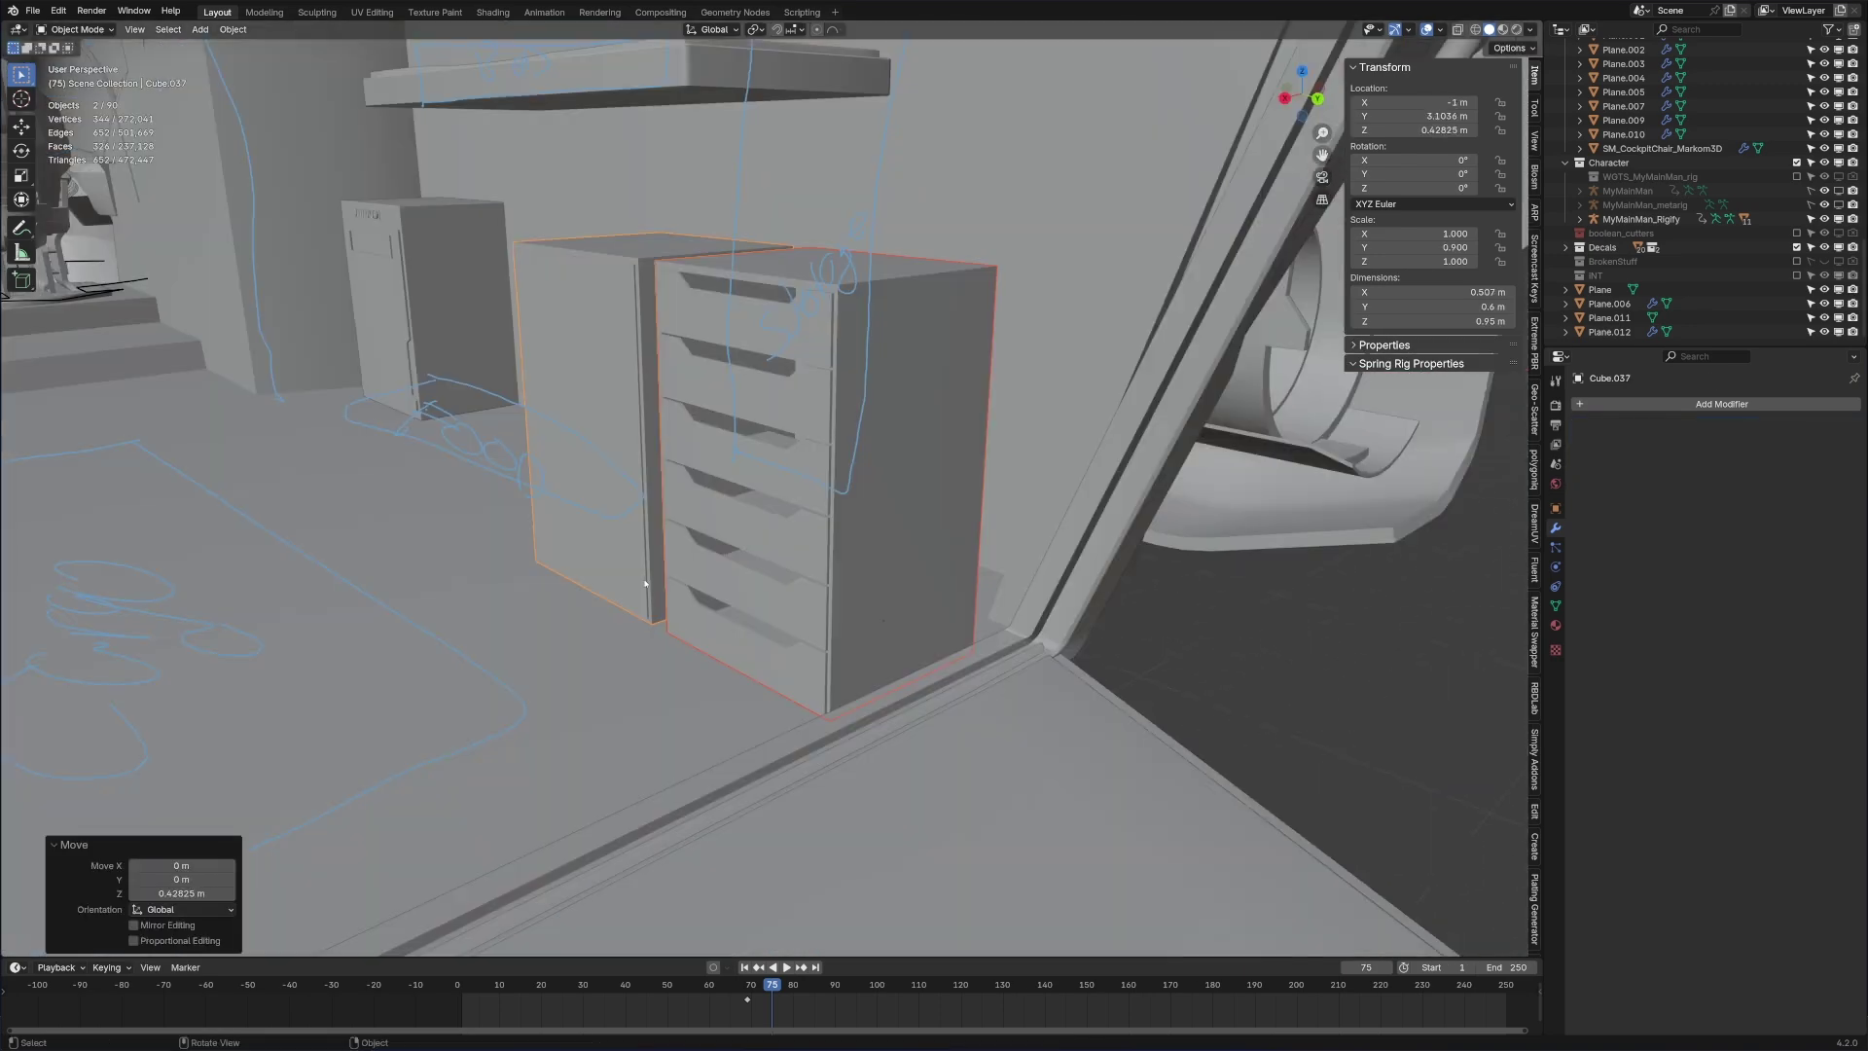
Step: Move the plain cabinet and drawer unit together along Y and X against the side wall, next to the control-strip cabinet
key("shift+d")
key("y")
key("x")
left_click(467, 506)
key("KP_Decimal")
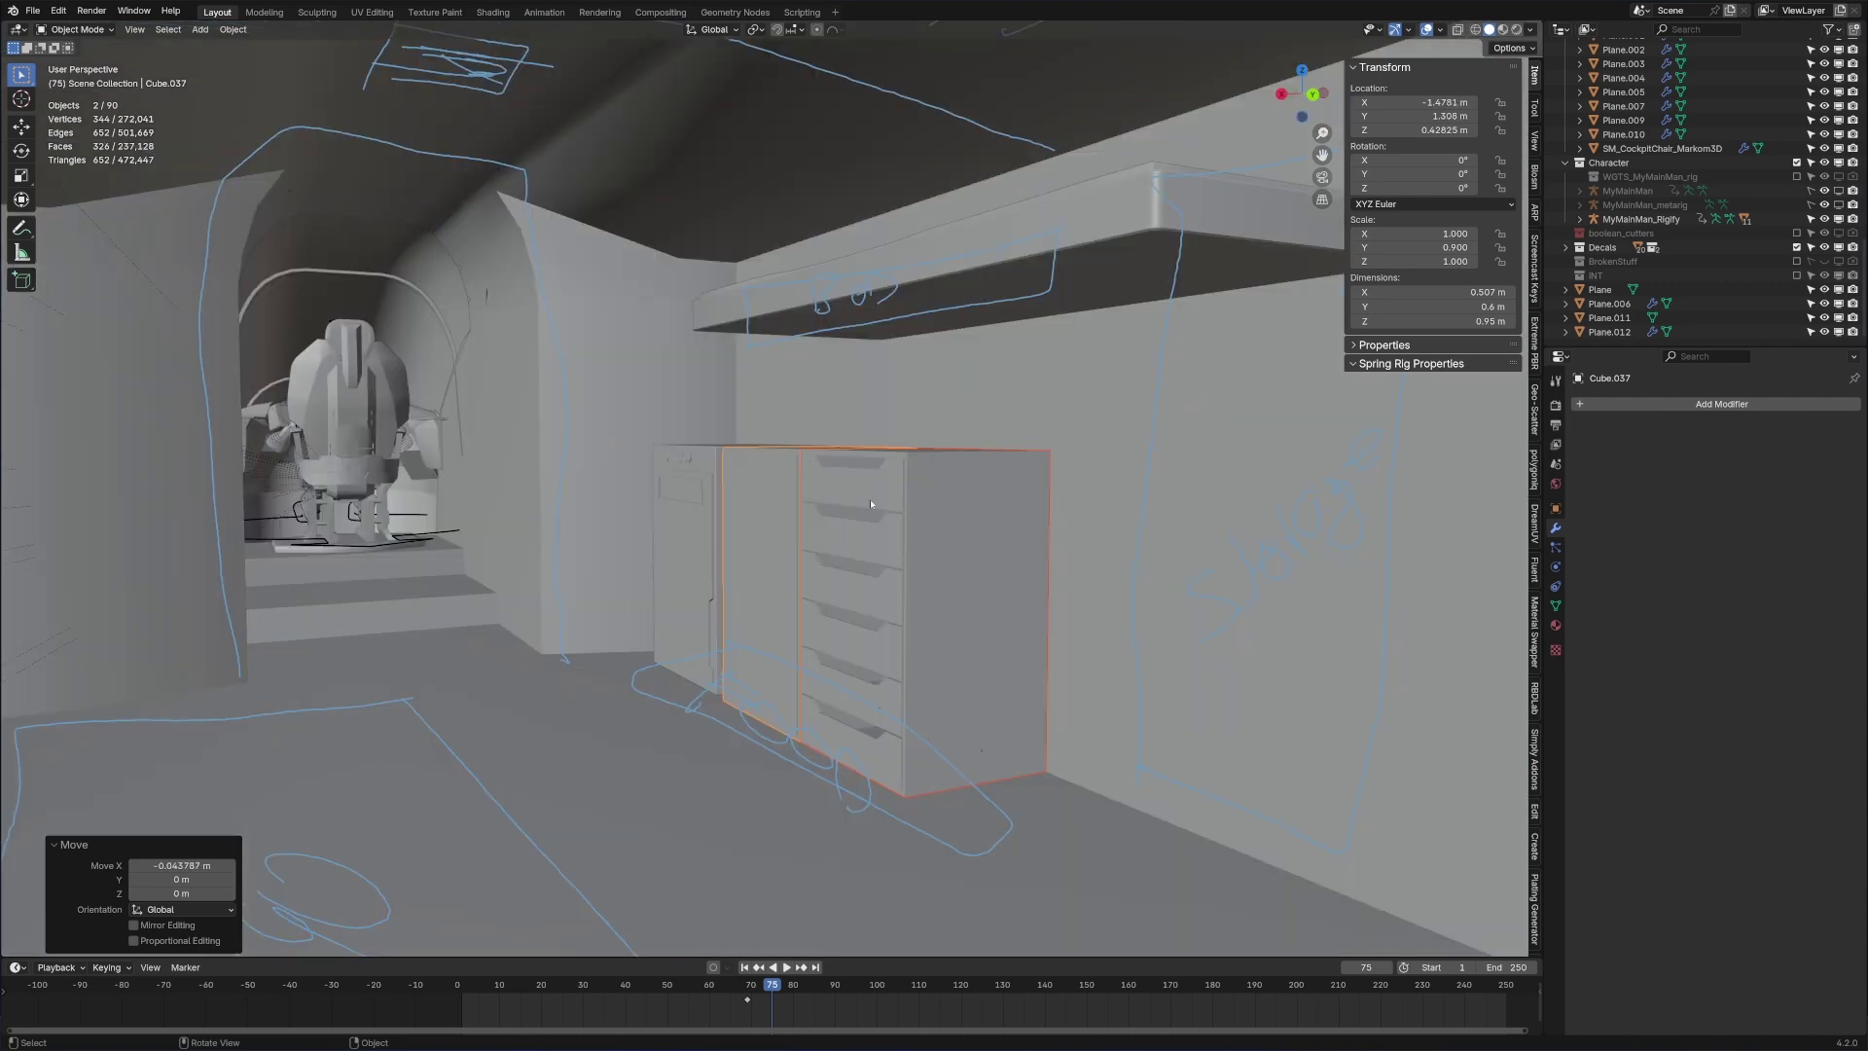
Step: Duplicate the drawer unit along Y to extend the row of cabinets toward the rear hatch
middle_click_drag(871, 504, 960, 503)
middle_click_drag(1013, 258, 1006, 503)
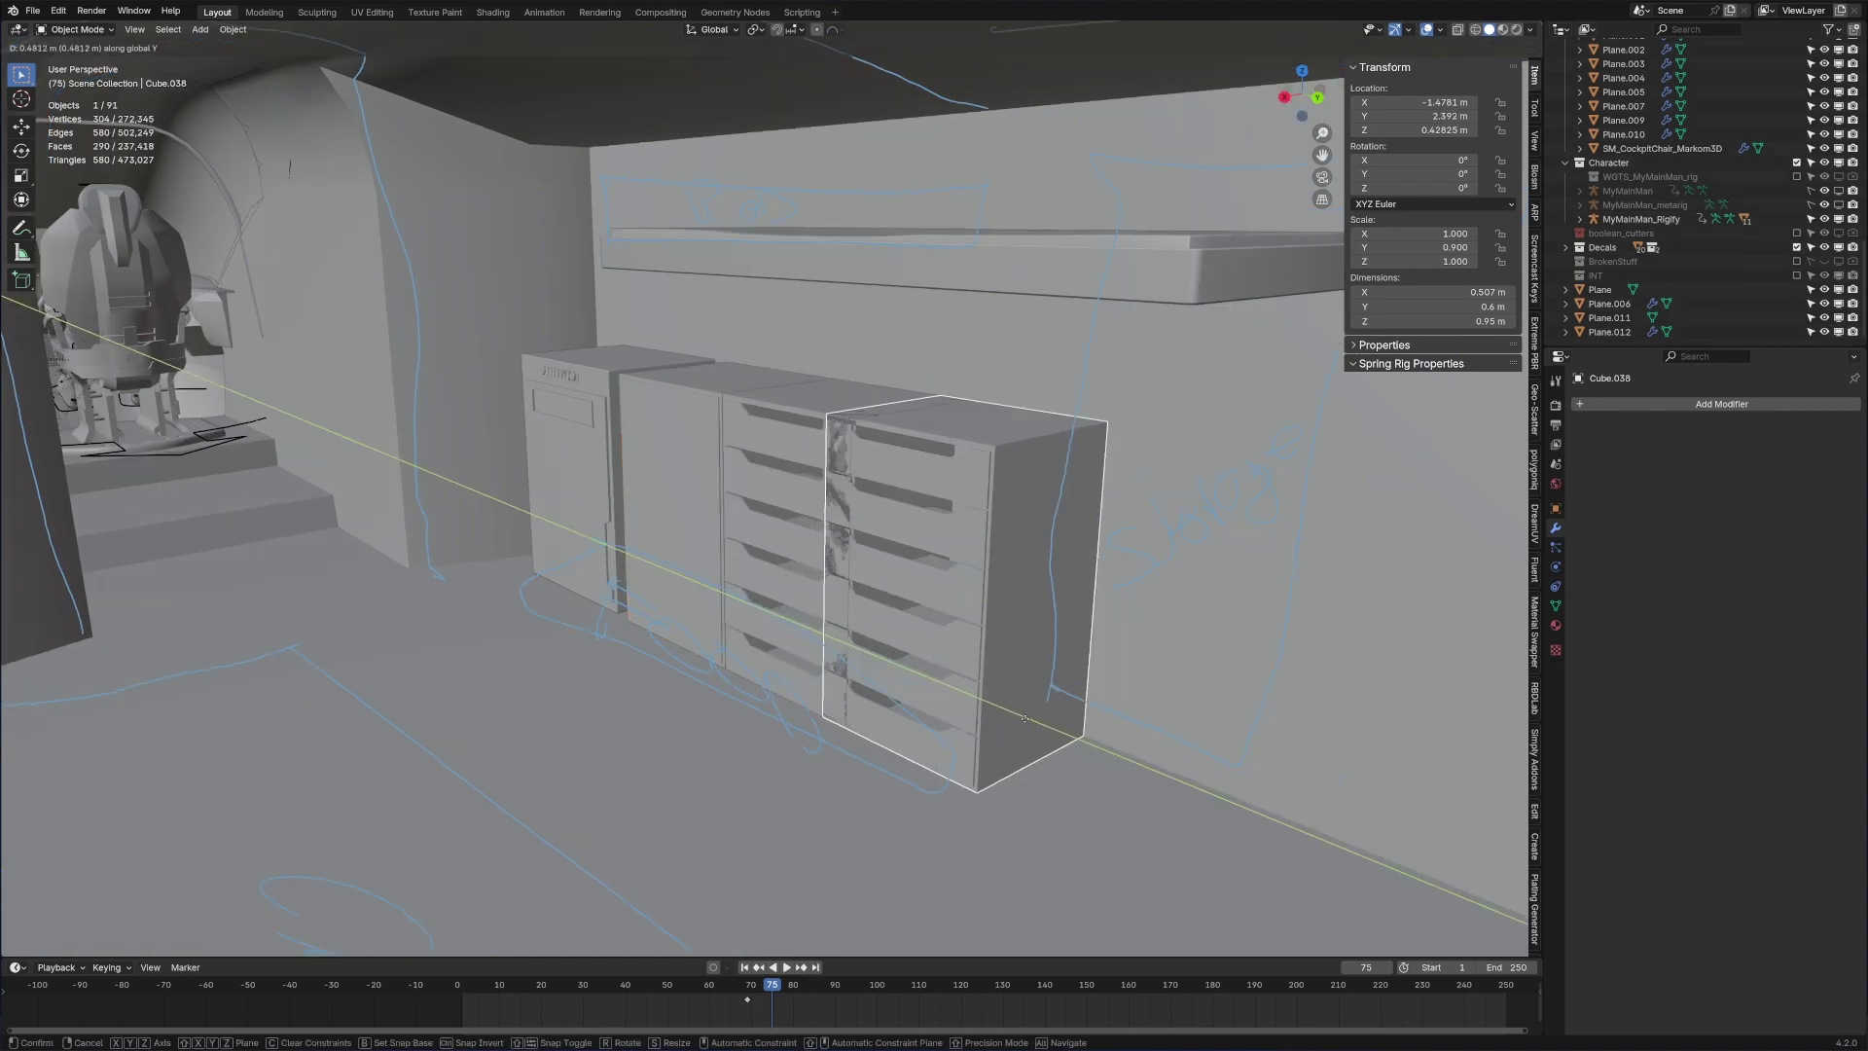
left_click(865, 81)
Step: Move the tall vented locker into the rear of the hold, at the storage annotation beside the hatch
scroll(865, 82, "down", 3)
middle_click_drag(988, 681, 805, 582)
scroll(877, 696, "down", 3)
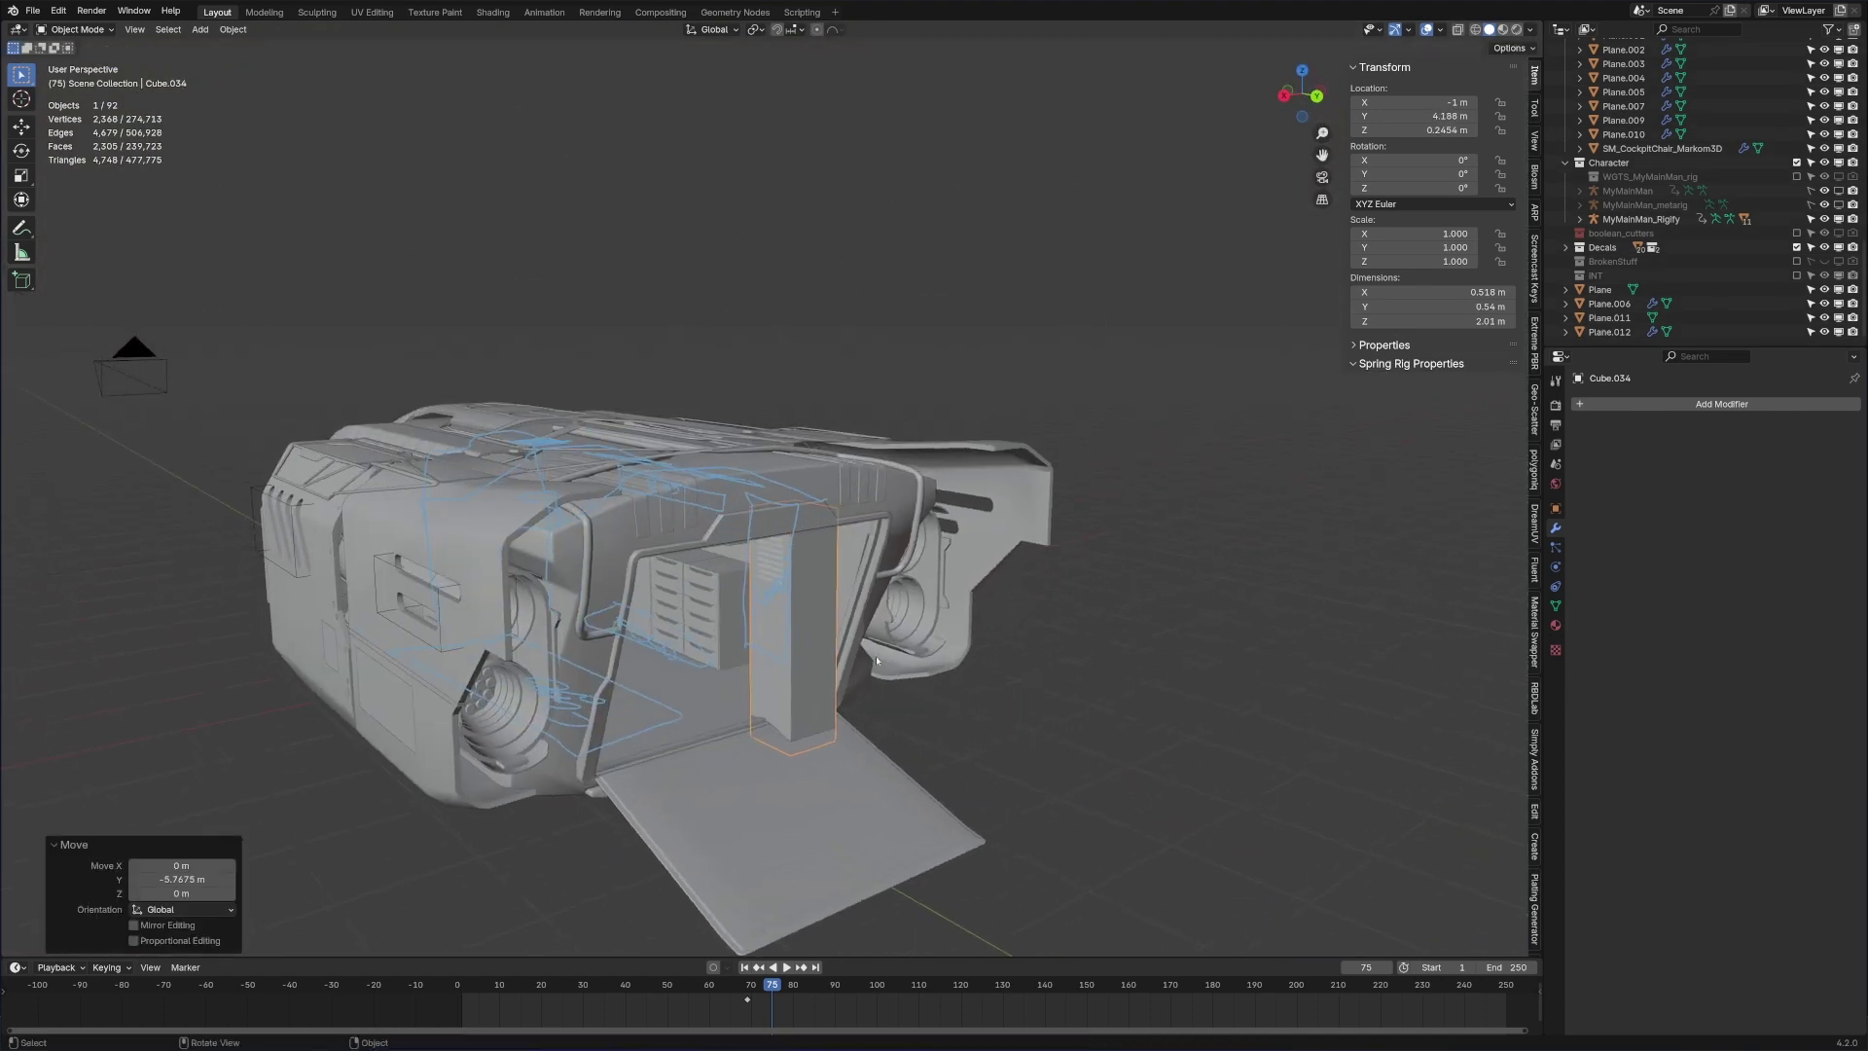
scroll(876, 660, "up", 4)
mouse_move(877, 661)
middle_mouse_down()
mouse_move(859, 628)
mouse_move(907, 642)
middle_mouse_up()
key("g")
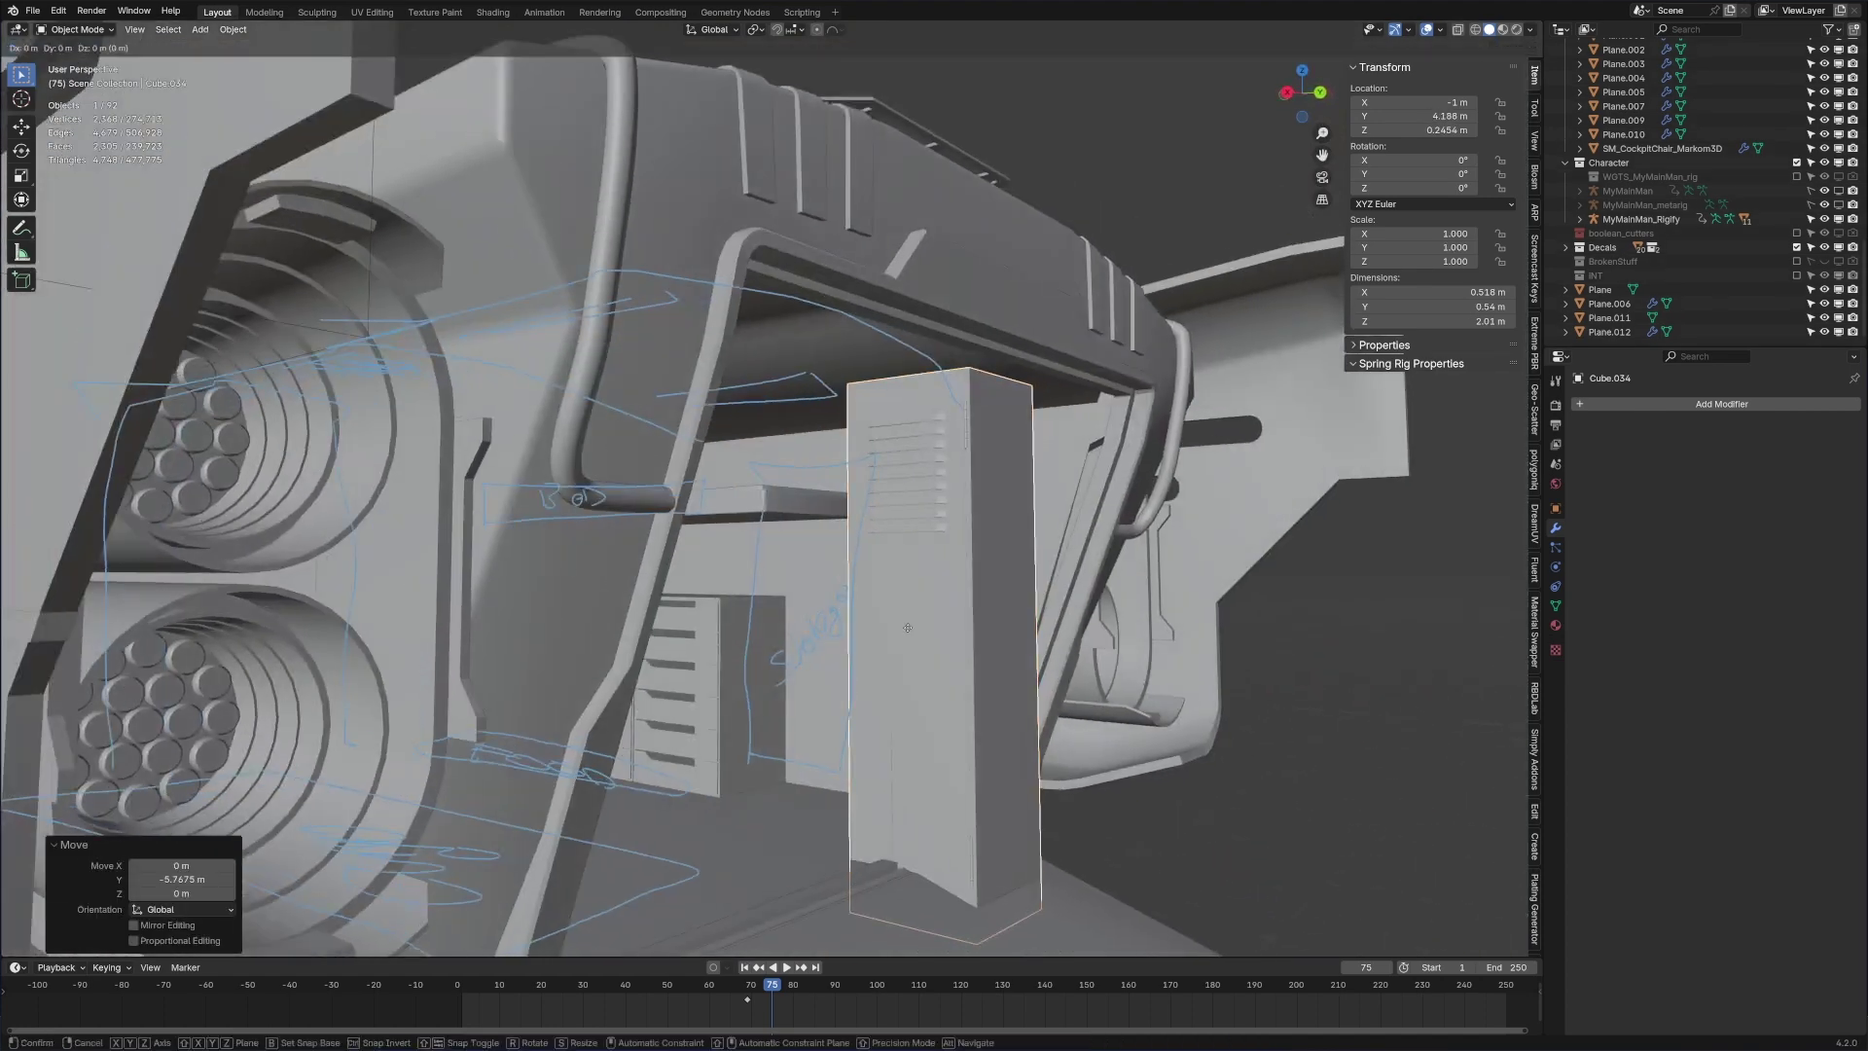
left_click(867, 628)
key("g")
key("y")
Step: Select the upper part of the locker mesh and lower it along Z to shorten the locker to about 1.83 m
key("c")
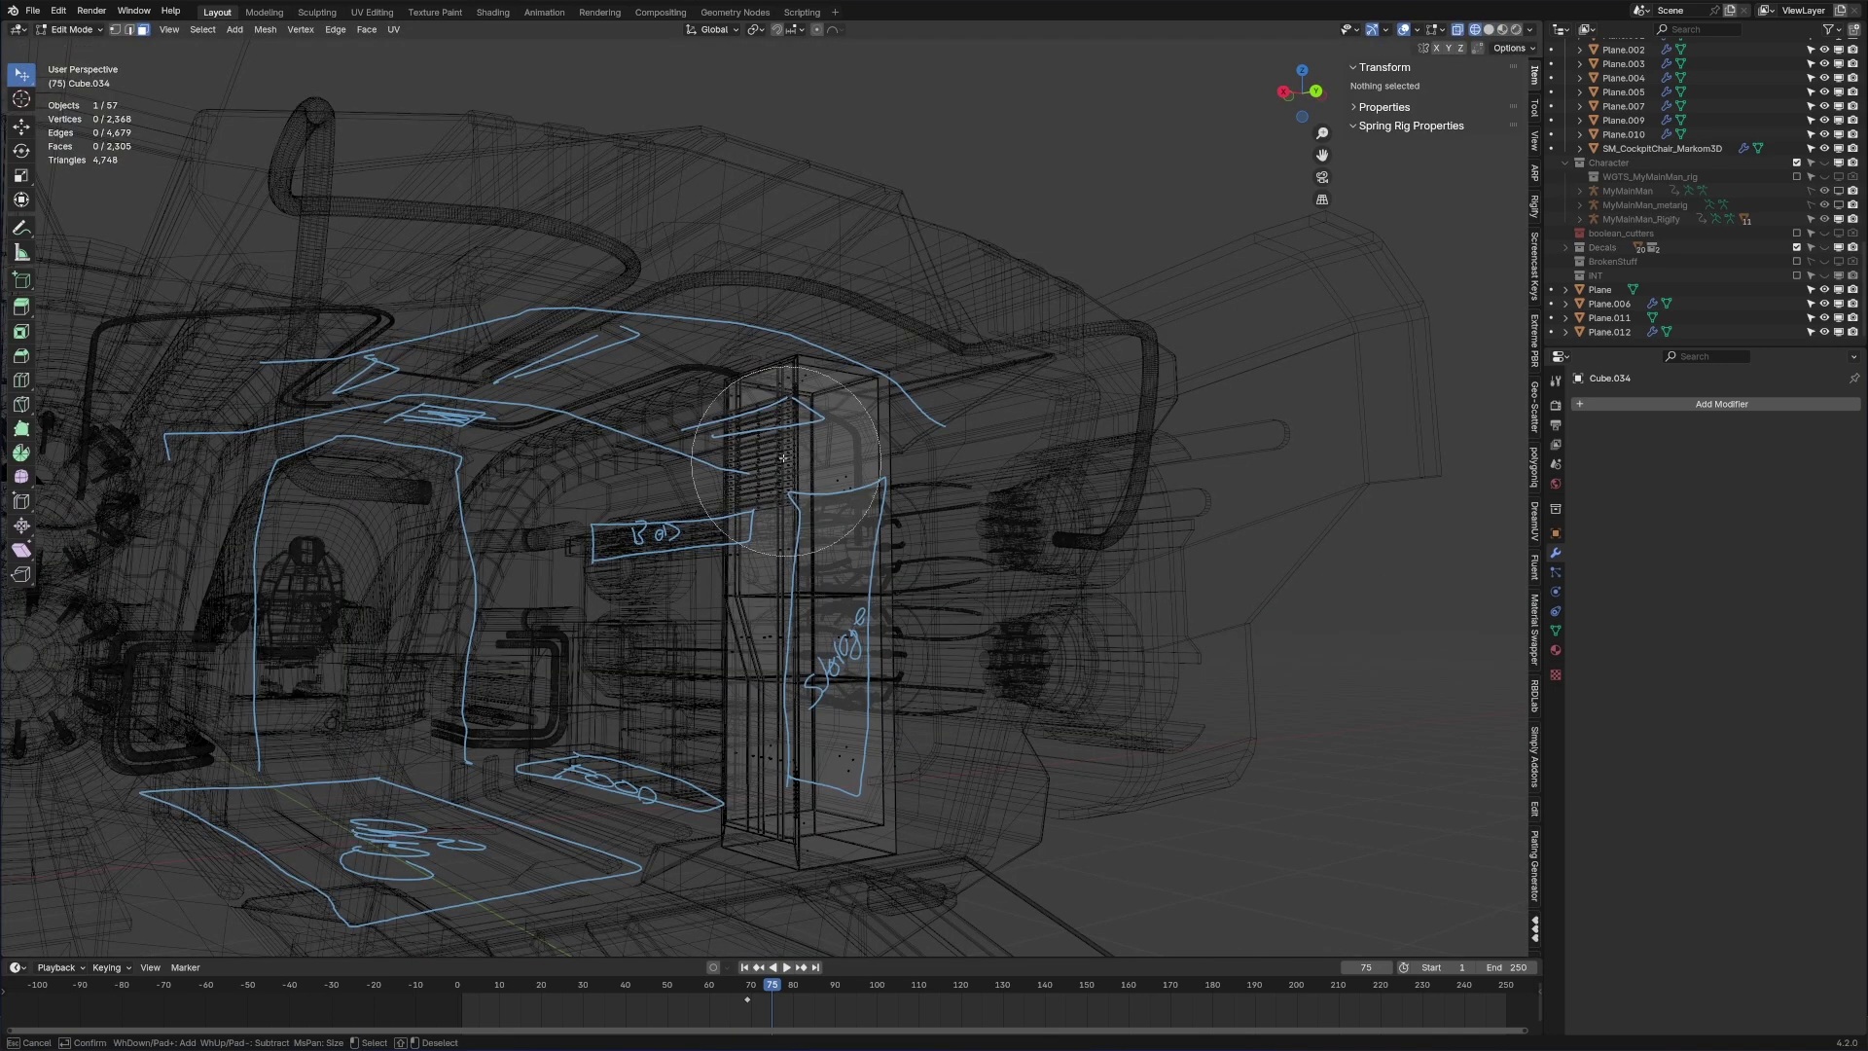
scroll(778, 449, "down", 6)
left_click_drag(733, 352, 820, 362)
right_click(820, 362)
key("1")
scroll(889, 462, "up", 8)
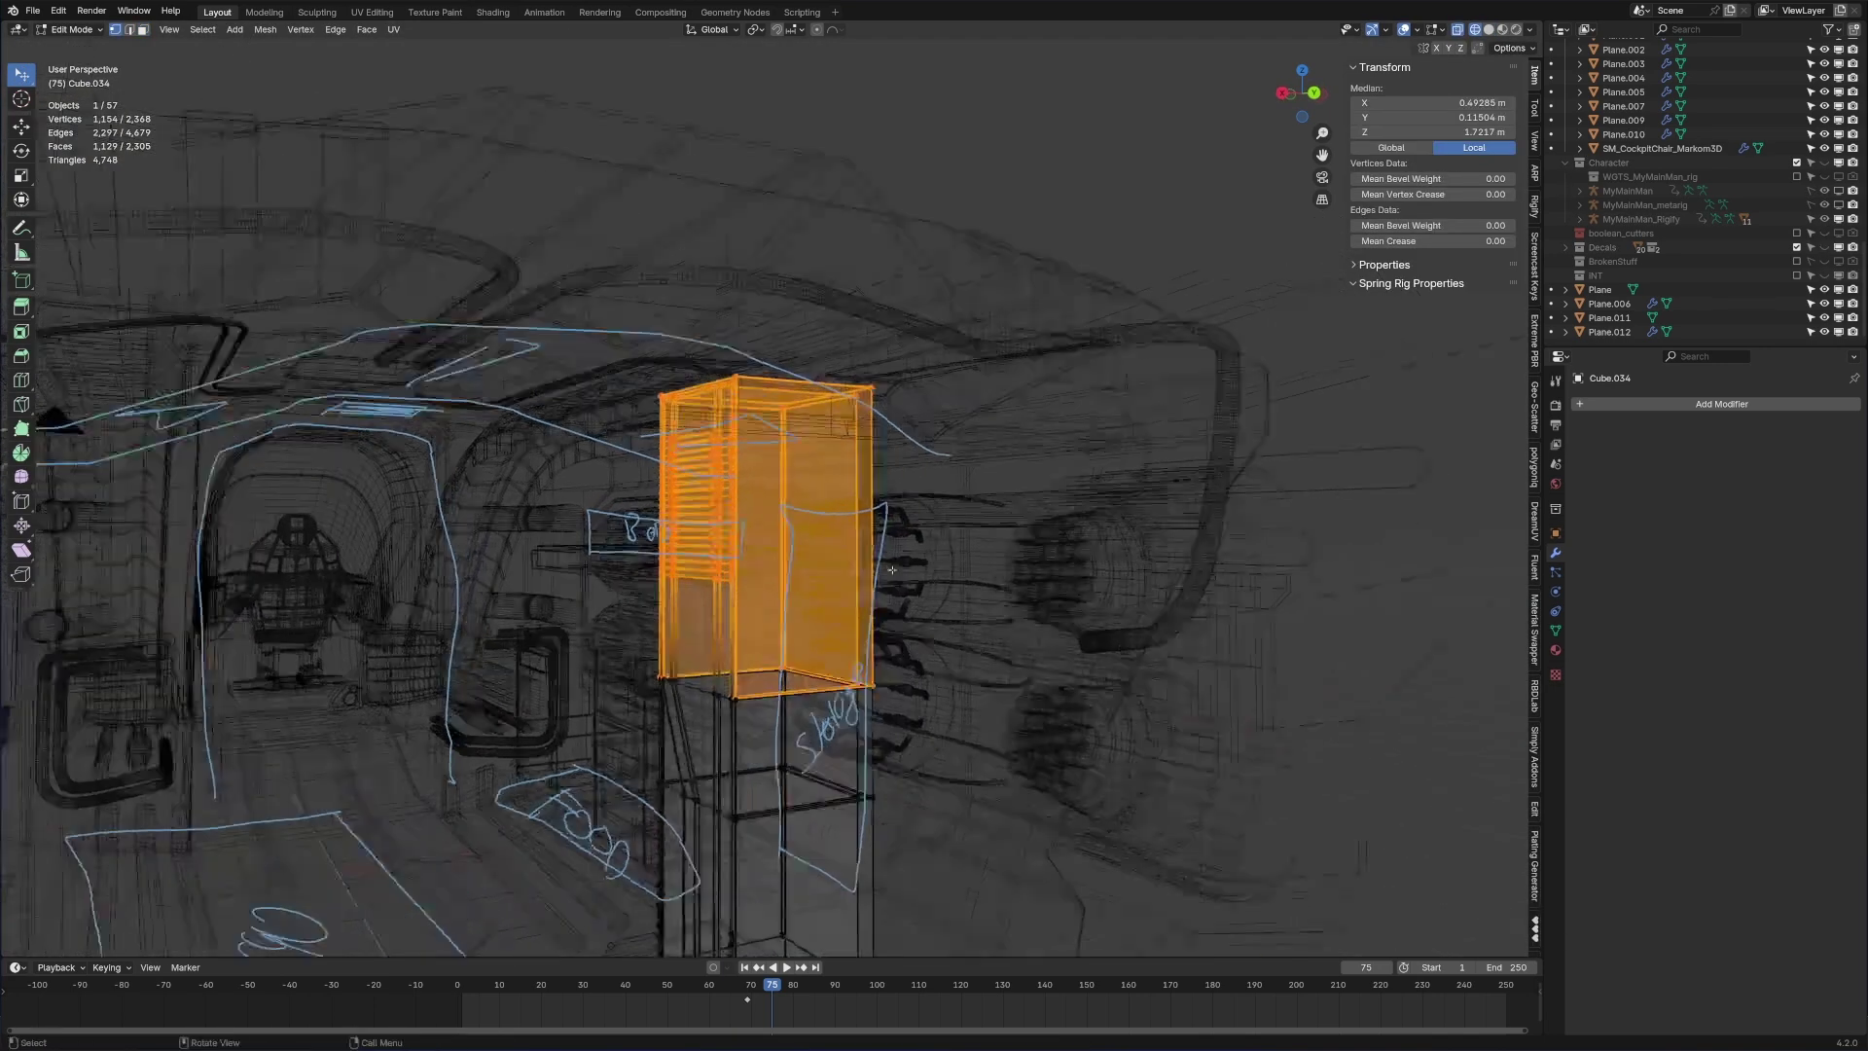
key("shift+z")
key("g")
key("z")
left_click(952, 556)
Step: Select the vertices on one side of the locker and move them along X to reduce its depth to about 0.4 m
middle_click_drag(953, 555, 729, 544)
key("shift+z")
left_click_drag(695, 399, 797, 834)
scroll(817, 838, "up", 2)
key("alt+a")
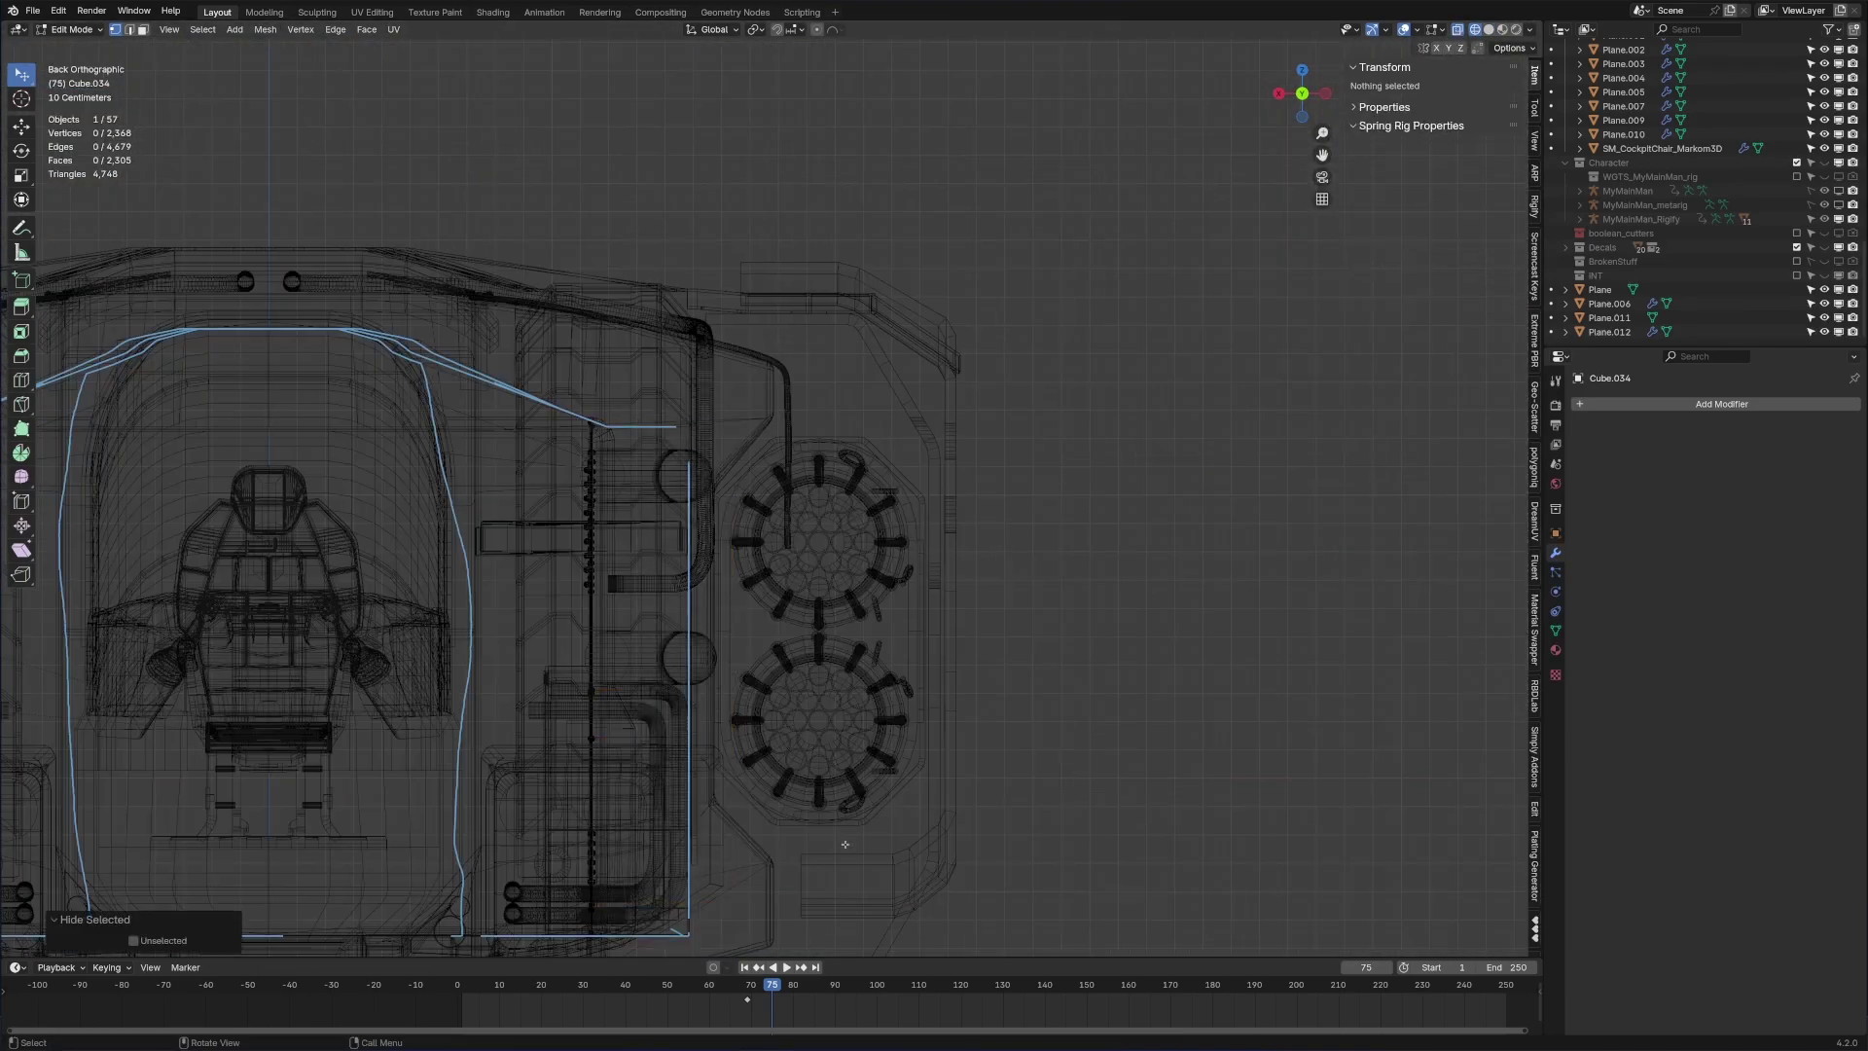
key("ctrl+z")
key("g")
key("y")
key("x")
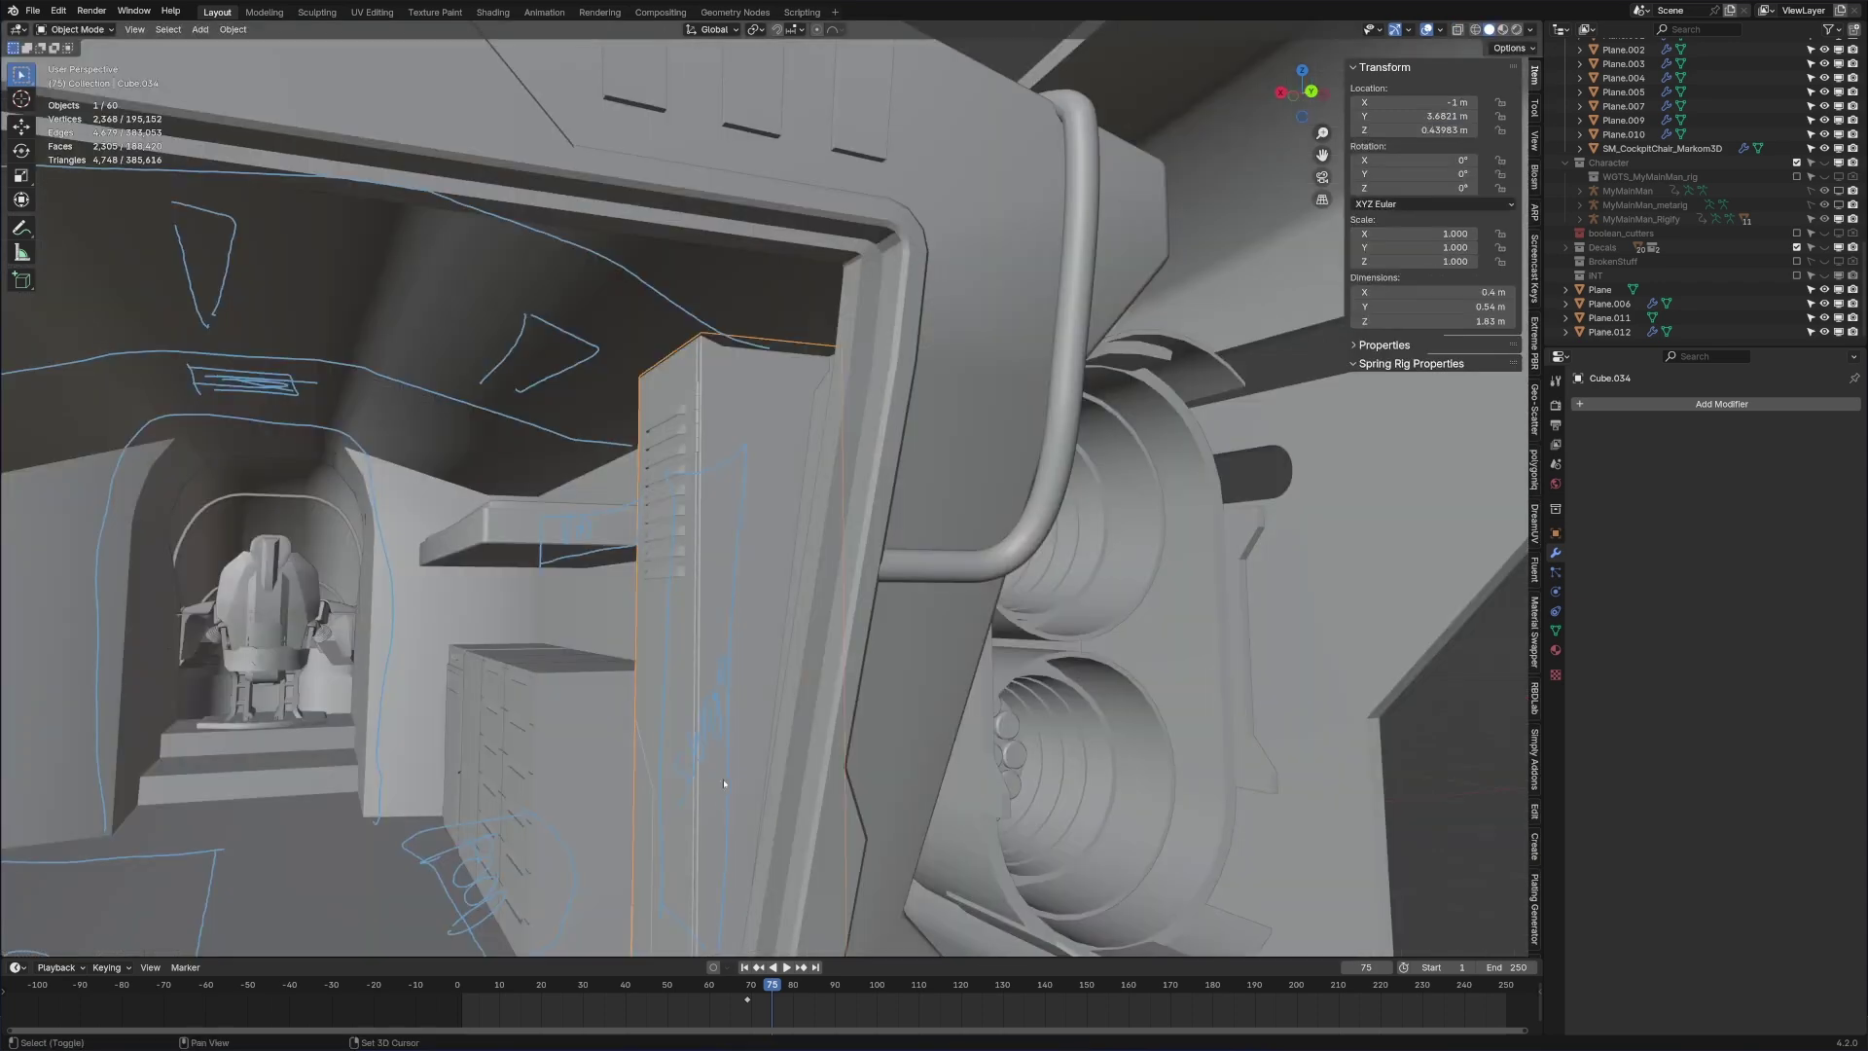
Step: Move the mirrored arch frame along Y into the hold beside the locker, at about Y -4.28 m
scroll(690, 672, "down", 3)
middle_click_drag(723, 784, 629, 933, "shift")
middle_click_drag(523, 635, 778, 343)
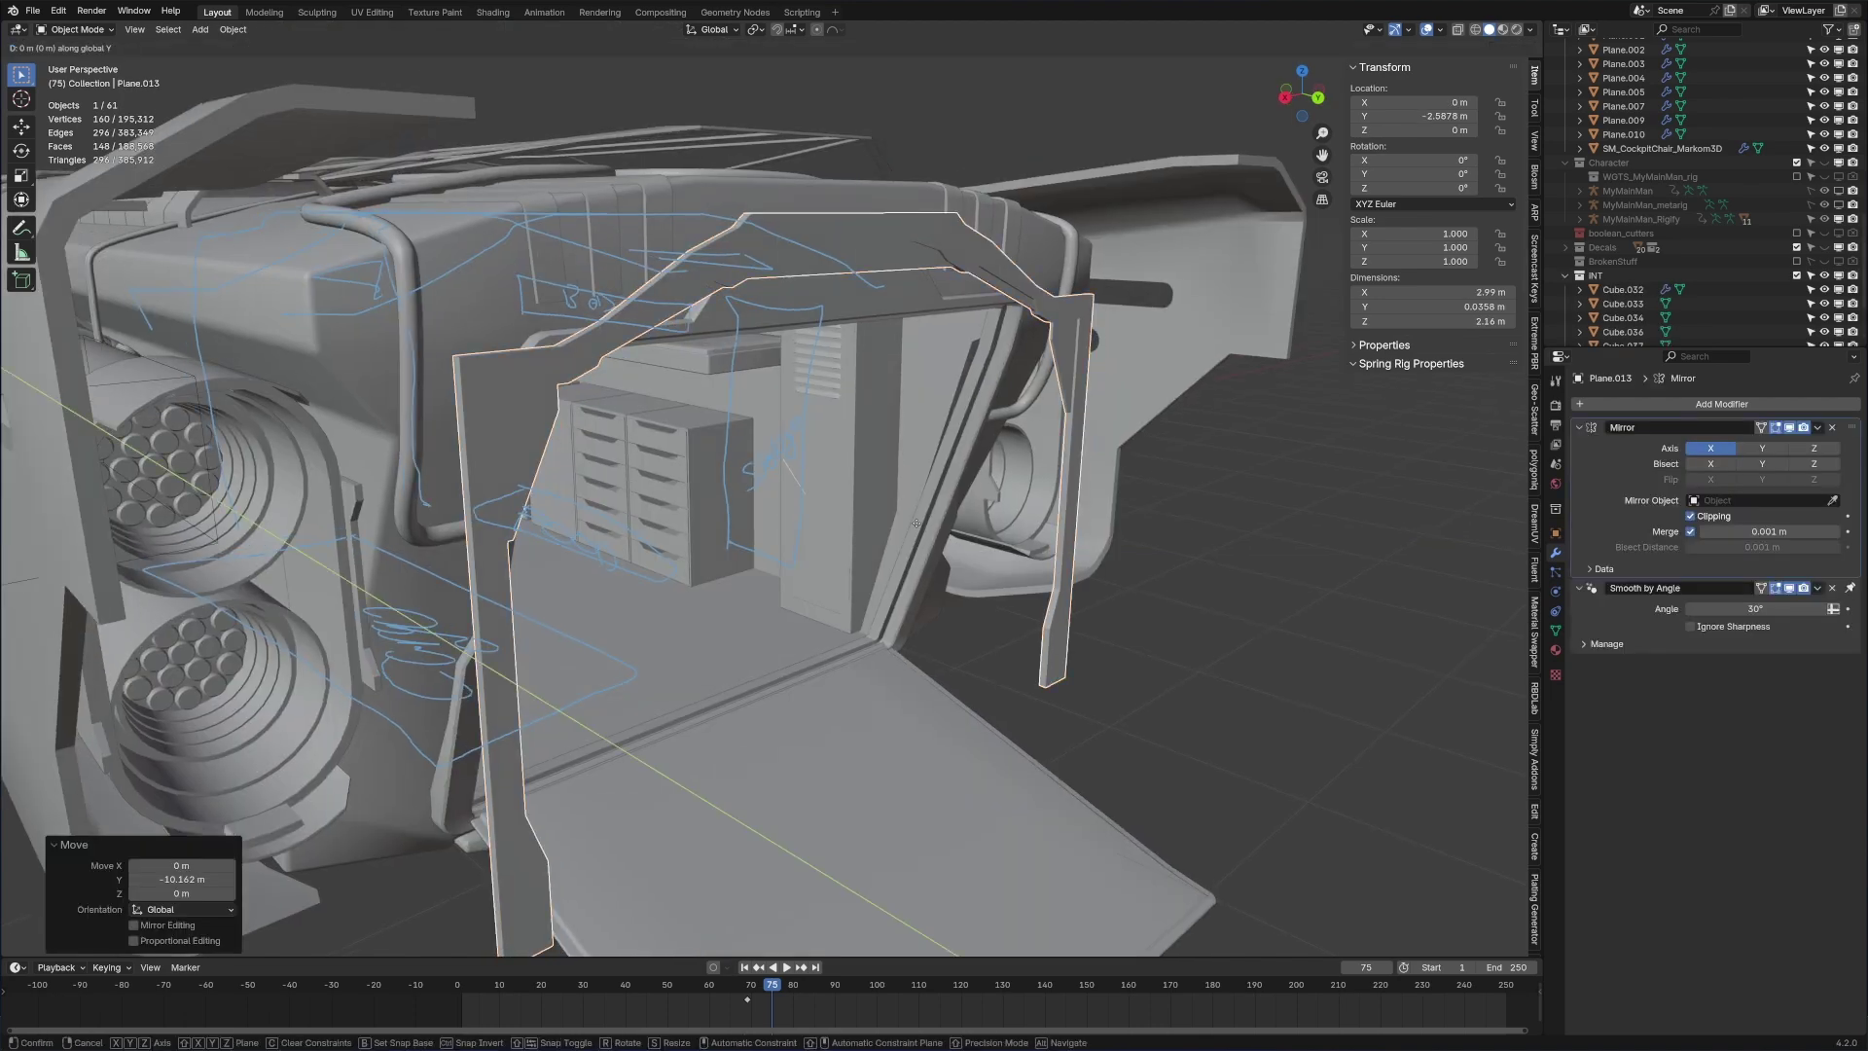
left_click(963, 613)
middle_click_drag(963, 613, 1005, 609)
scroll(951, 667, "up", 4)
scroll(1005, 609, "down", 3)
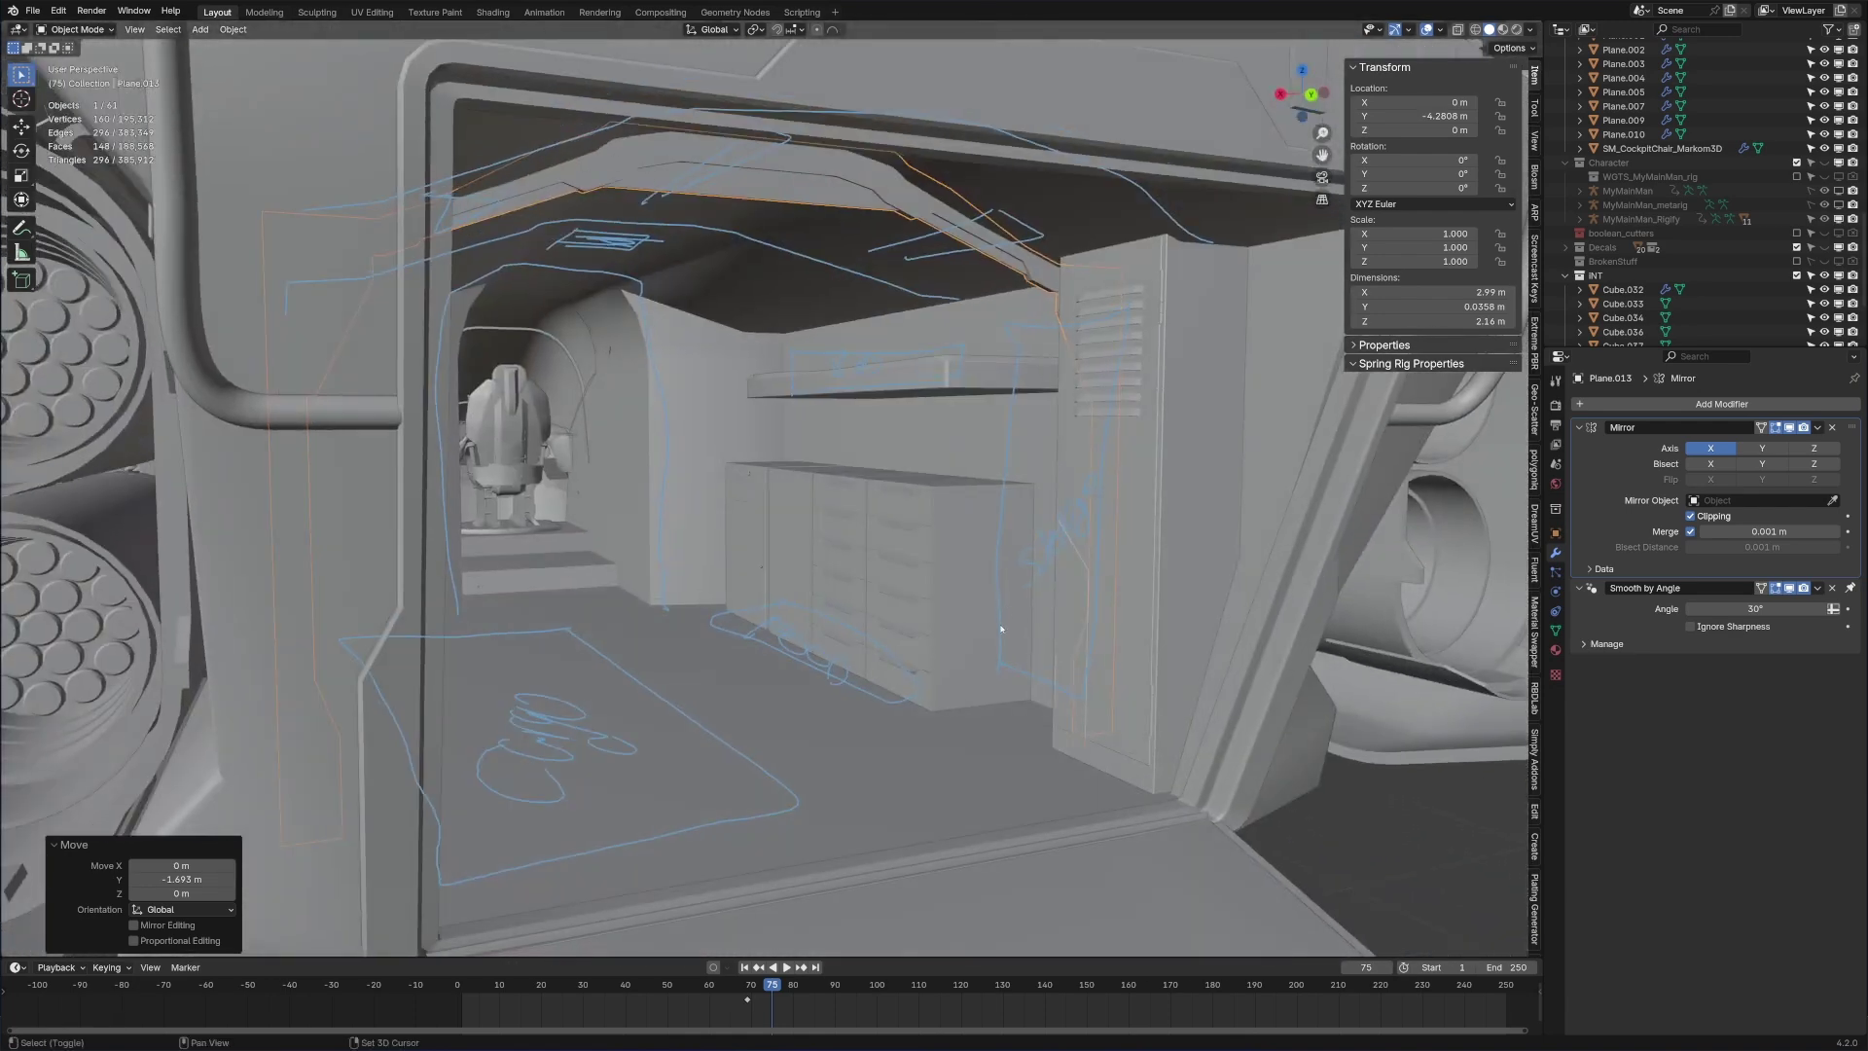
Step: Duplicate the arch frame about 2.69 m along negative Y toward the front of the hold
key("shift+d")
key("y")
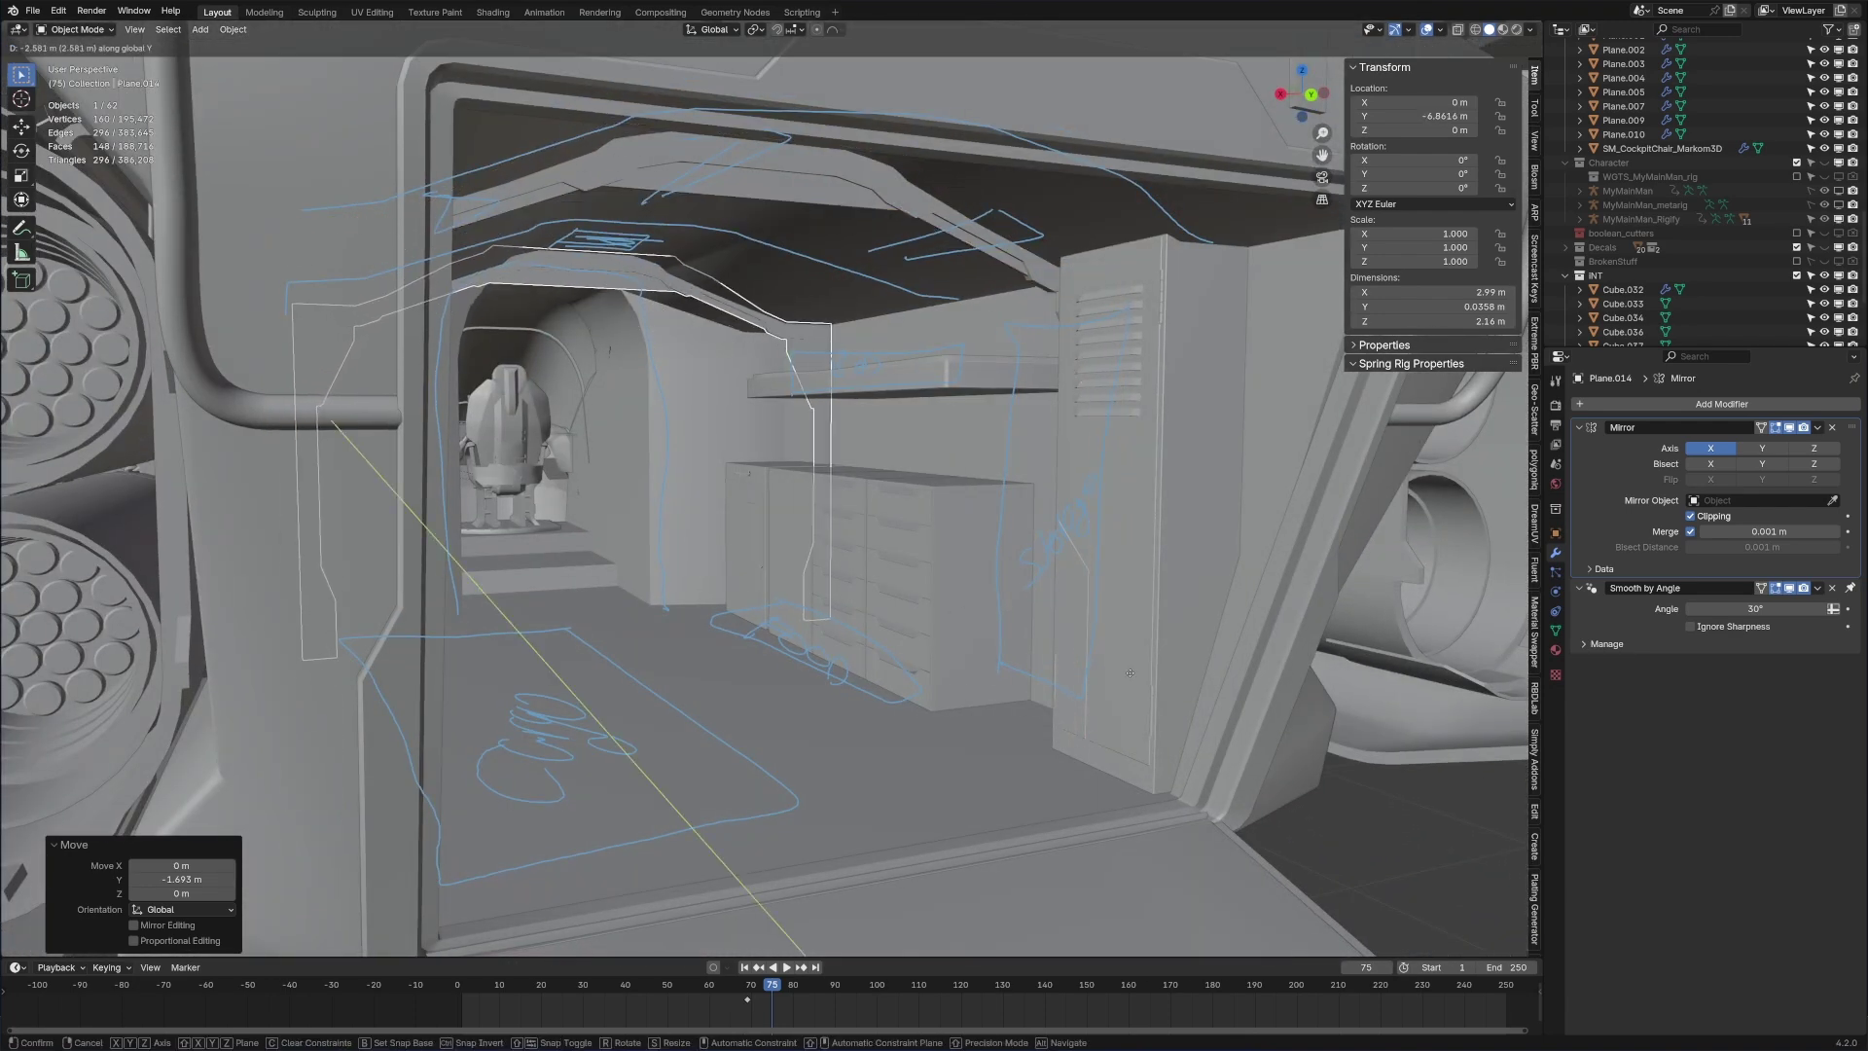
left_click(1130, 658)
middle_click_drag(1111, 652, 1256, 682)
scroll(1112, 651, "up", 4)
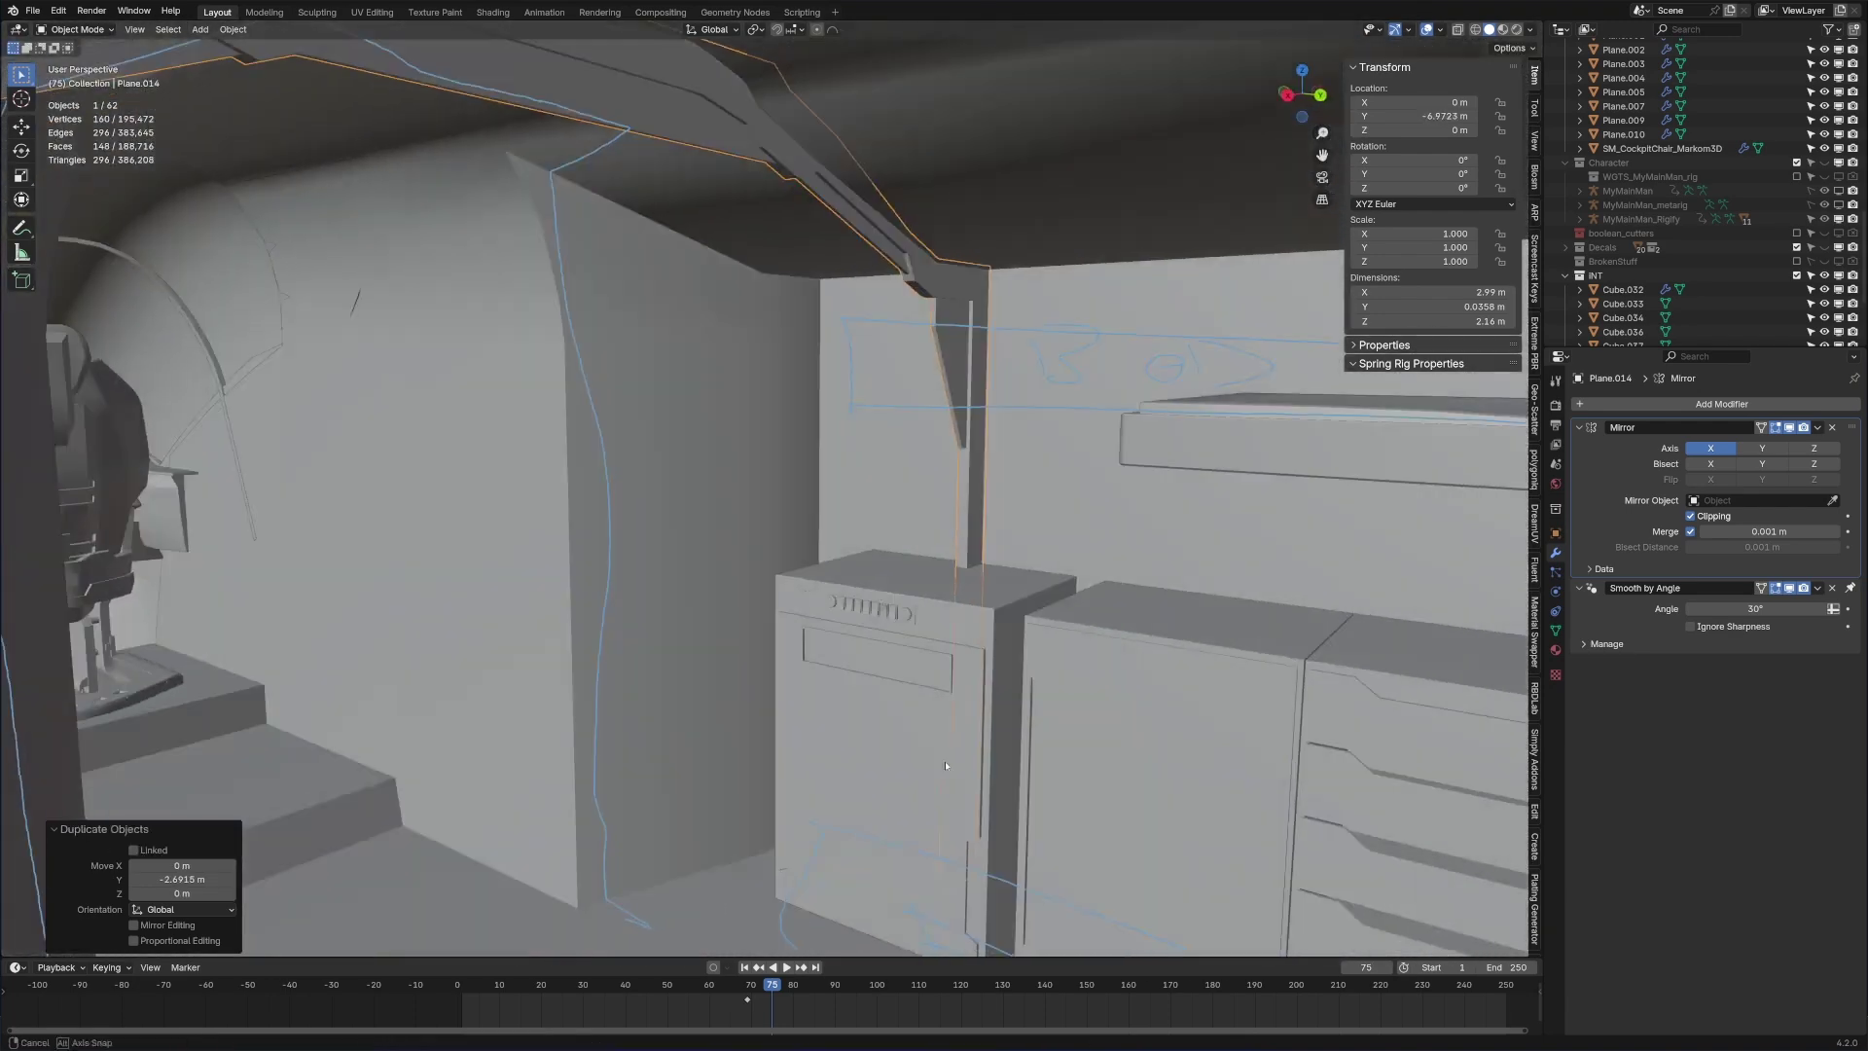
Step: Move the duplicated arch frame about 0.39 m further along negative Y toward the cockpit doorway
mouse_move(934, 739)
middle_mouse_down()
mouse_move(1031, 751)
mouse_move(896, 775)
mouse_move(818, 700)
mouse_move(683, 654)
mouse_move(628, 659)
mouse_move(1037, 675)
middle_mouse_up()
key("g")
key("y")
left_click(1021, 757)
Step: Move the bottom face of the new box about 1.63 m up along Z and narrow that face along X to about 0.68
scroll(896, 775, "down", 4)
scroll(838, 734, "down", 1)
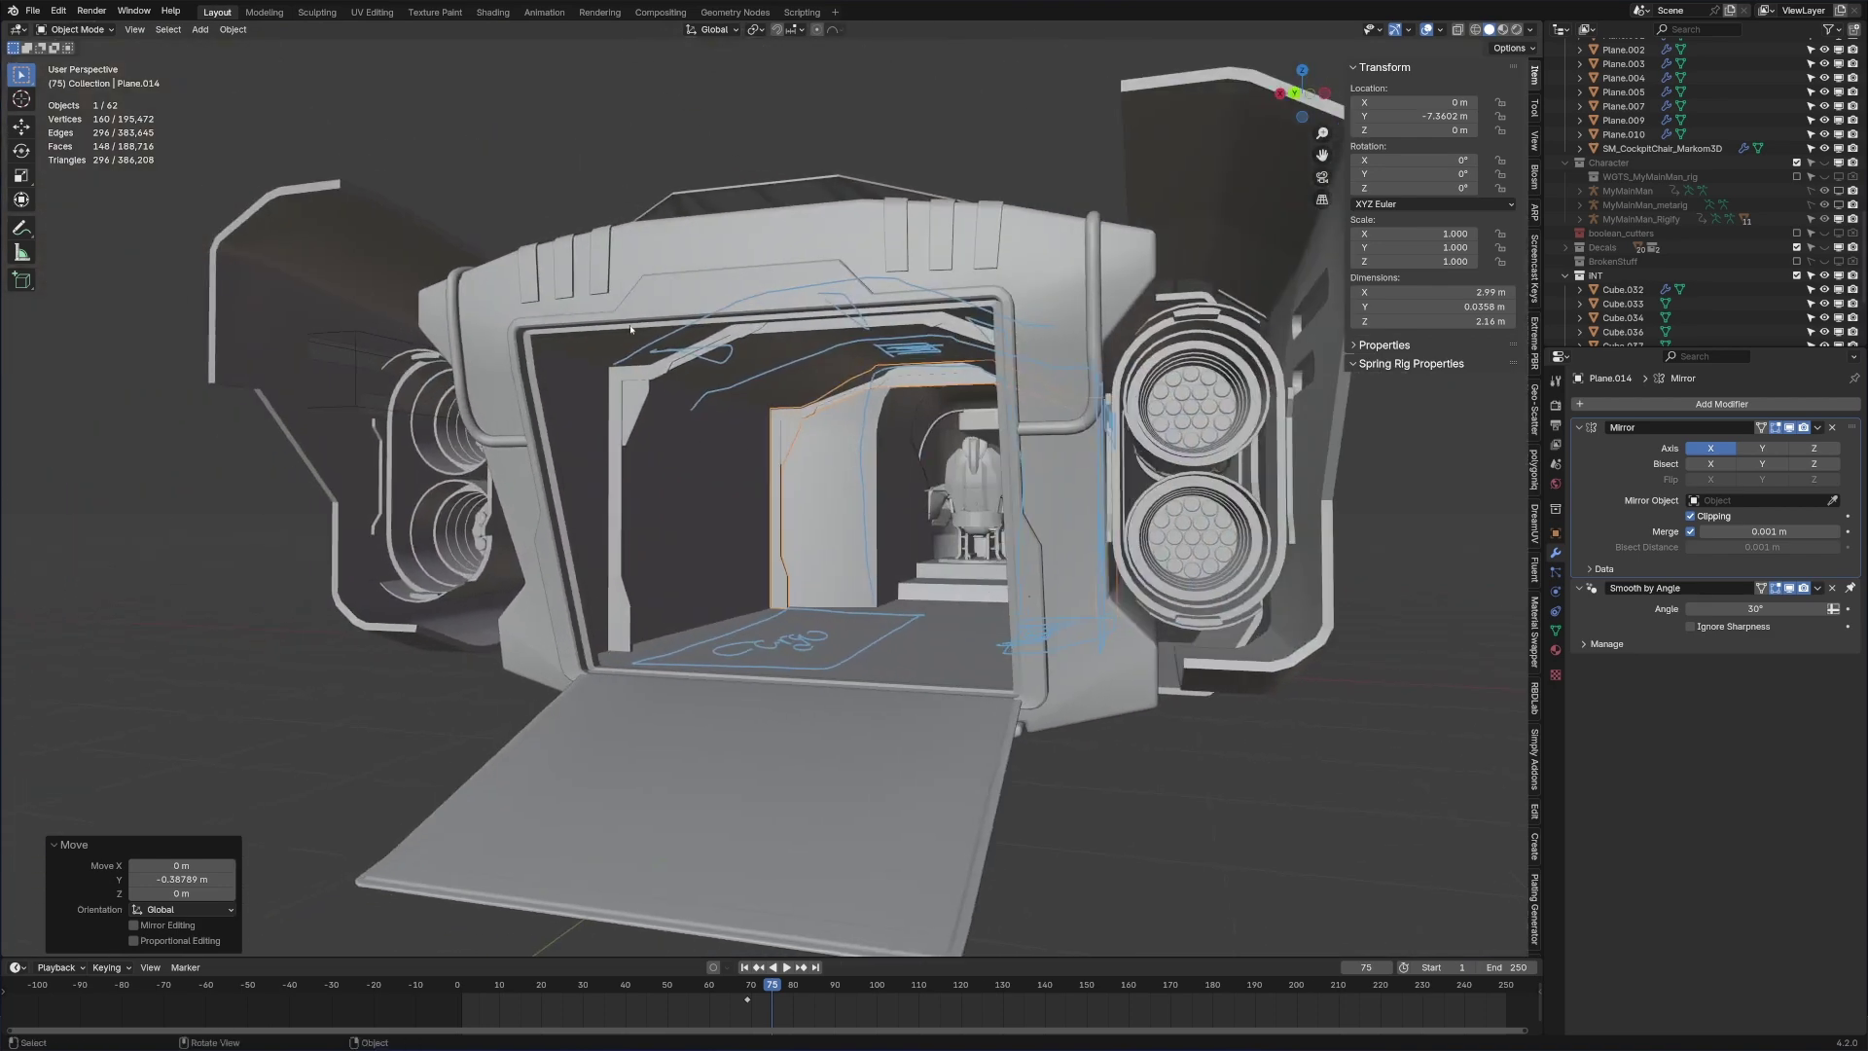
scroll(793, 584, "down", 5)
middle_click_drag(793, 584, 784, 502)
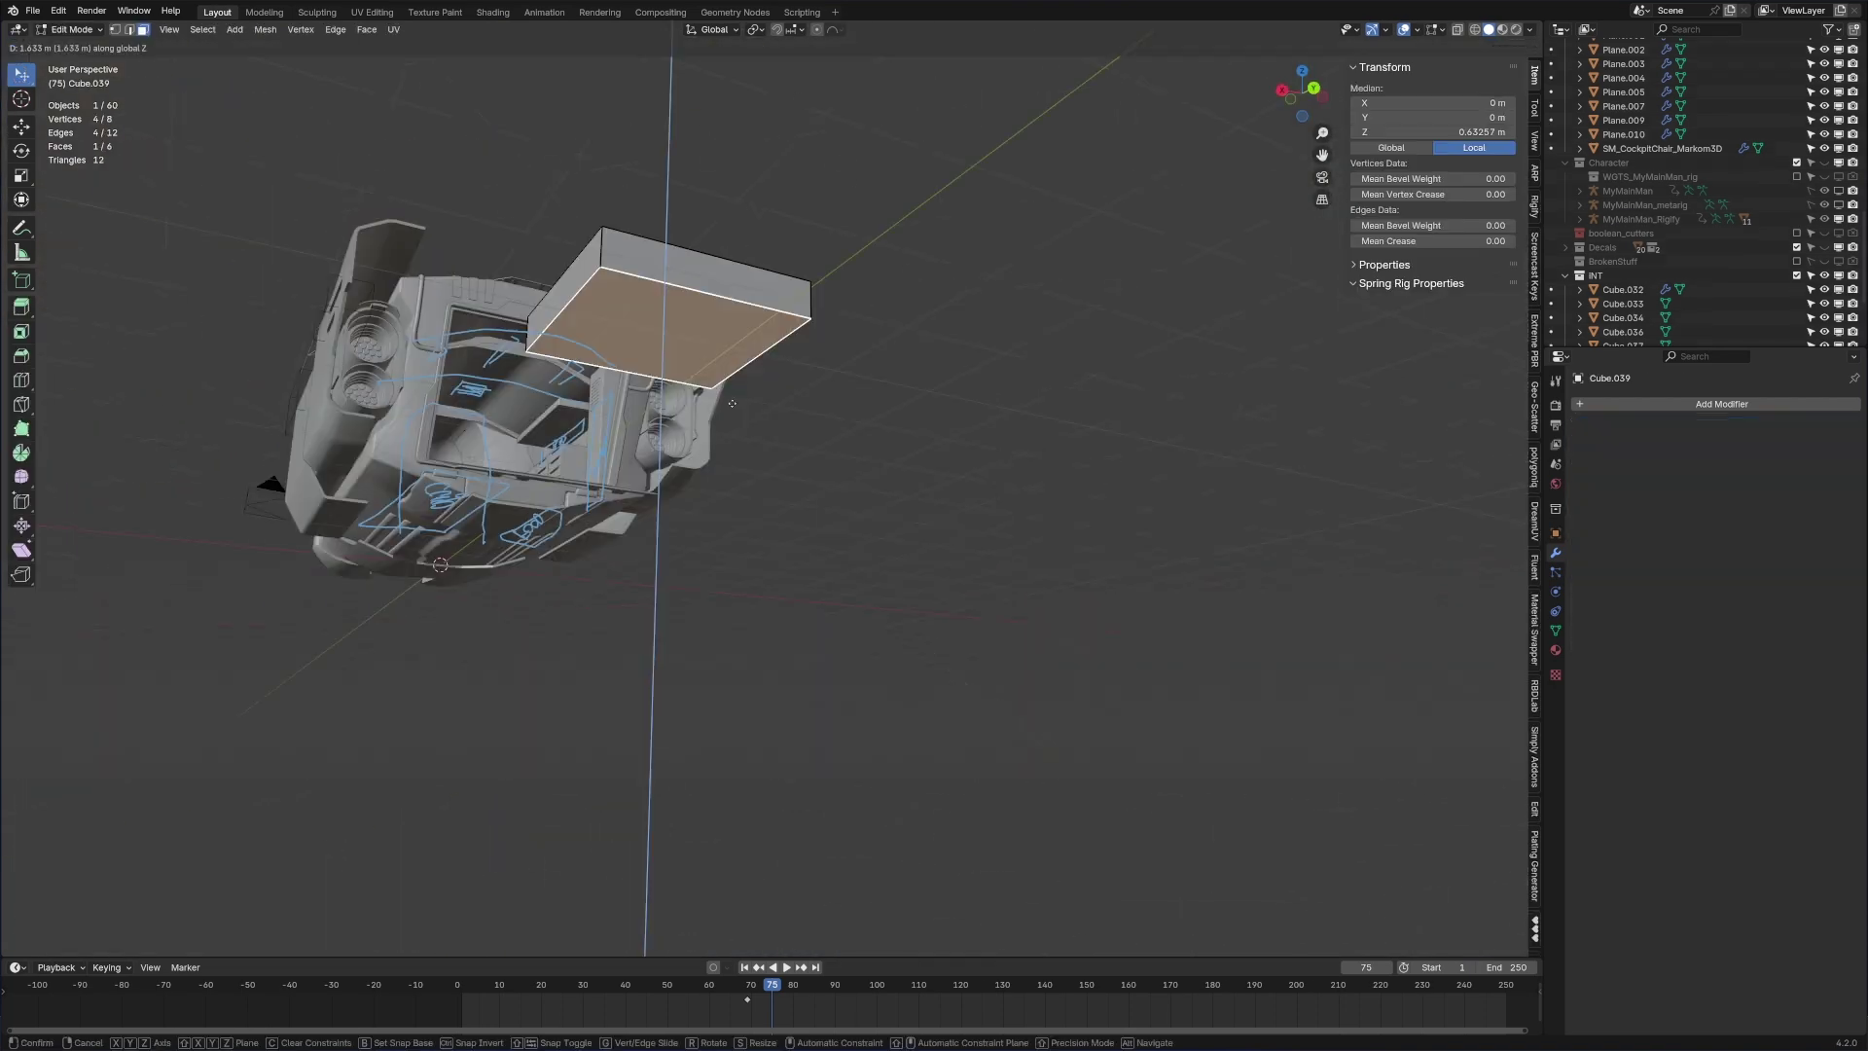
left_click(813, 522)
key("s")
key("x")
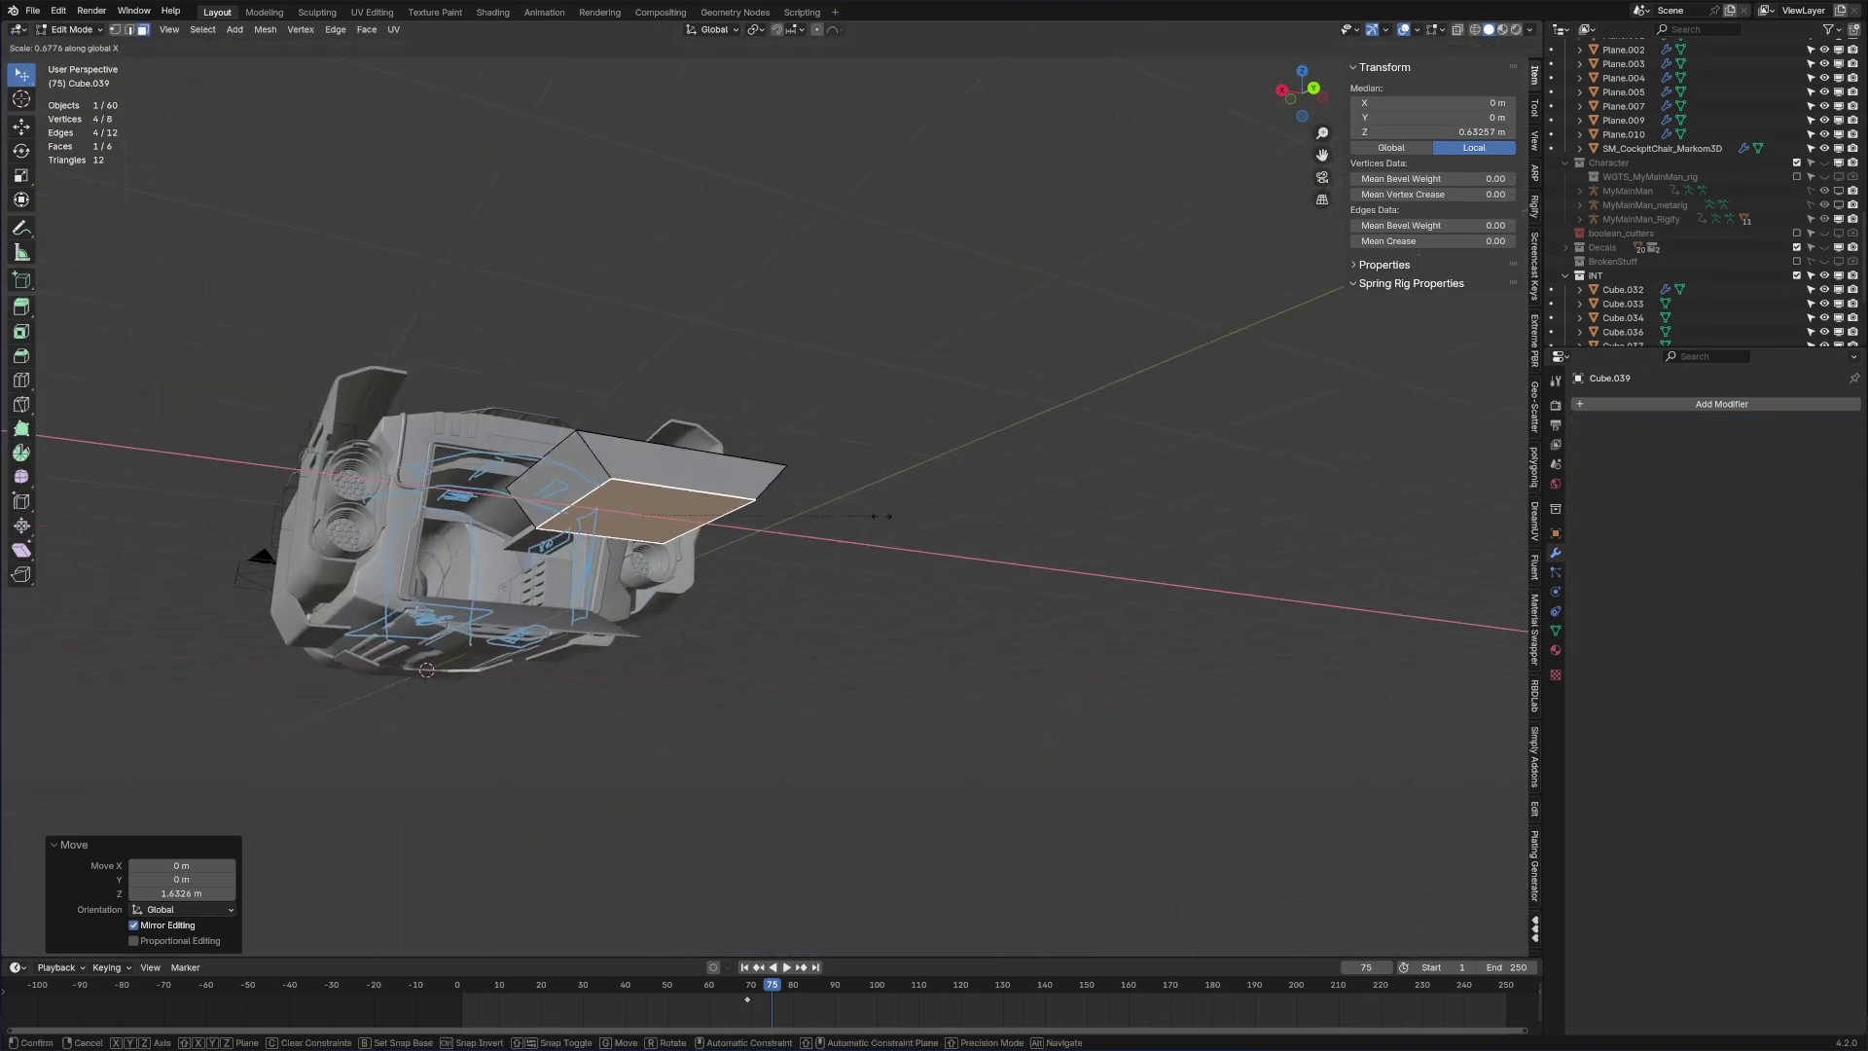
left_click(878, 516)
Step: Inset the box's bottom face by about 0.33 m and extrude it about 0.16 m inward to form a recess
middle_click_drag(878, 516, 817, 633)
key("i")
left_click(801, 619)
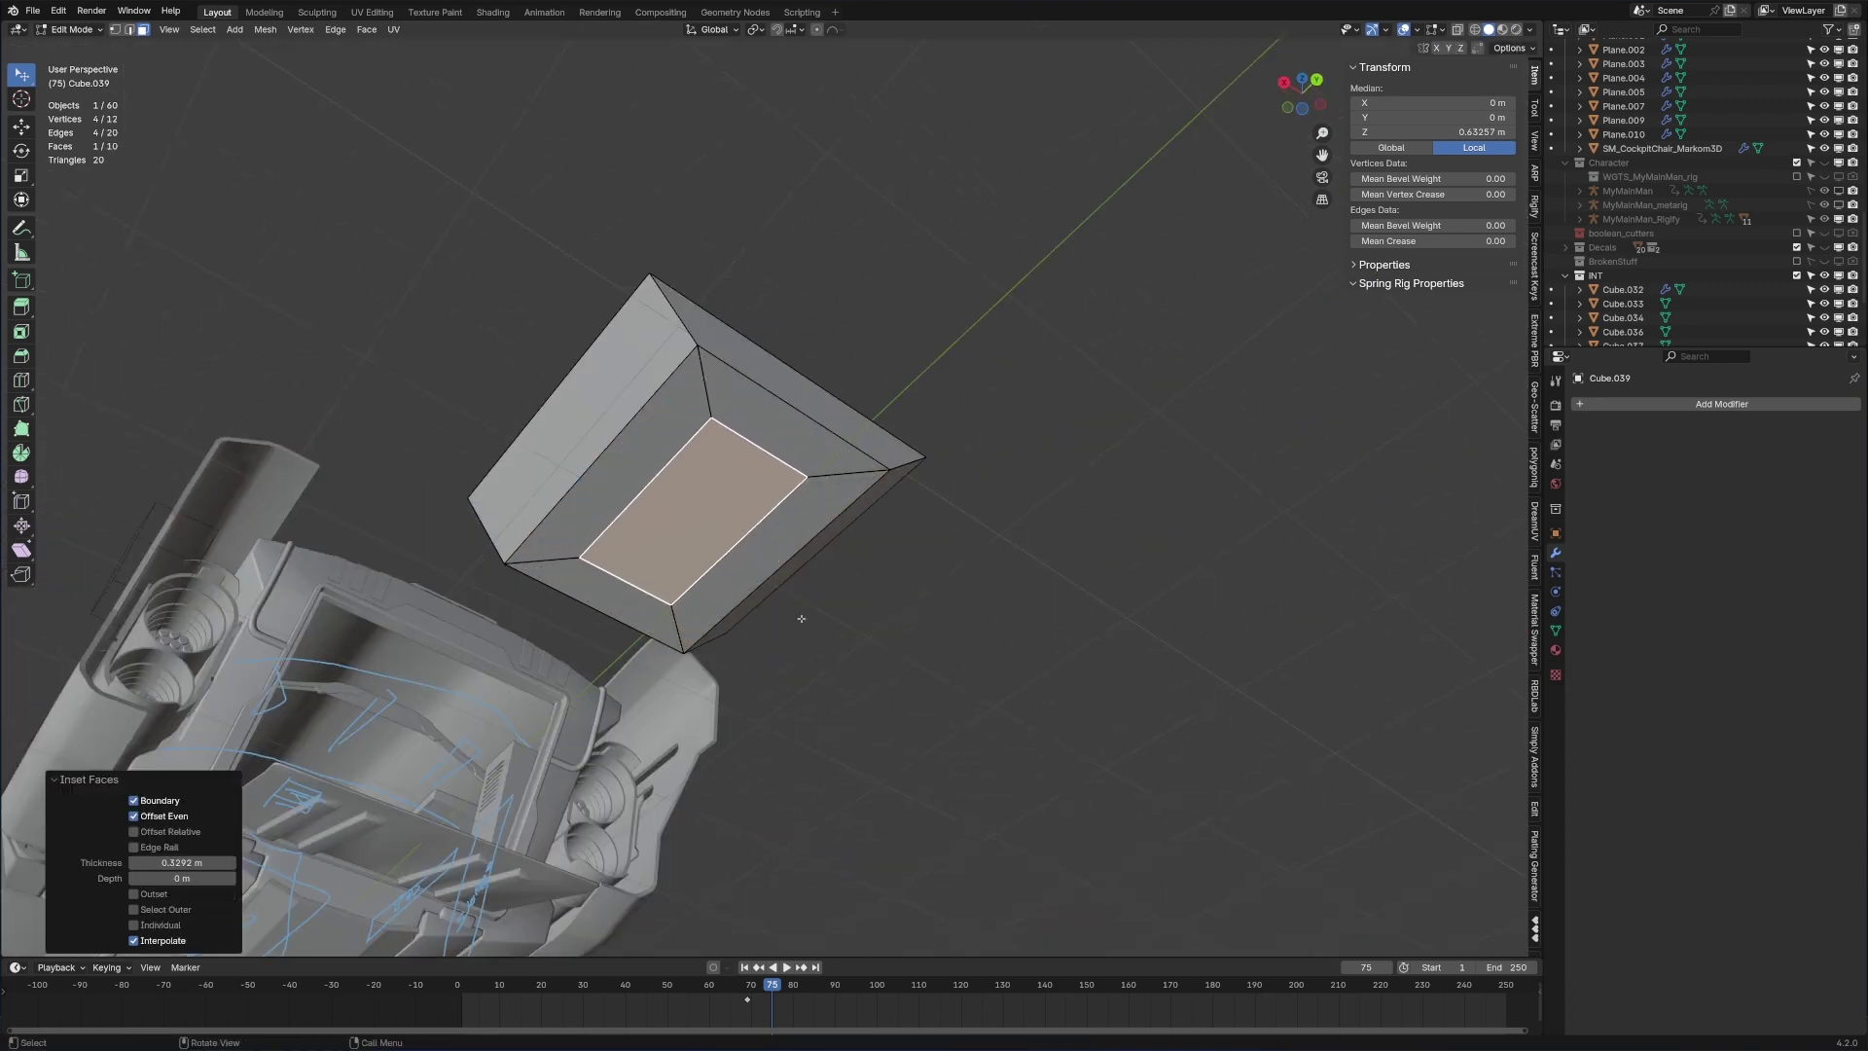
key("e")
left_click(778, 440)
Step: Duplicate the recess floor face and move the copy about 0.32 m along negative Z
key("shift+d")
key("z")
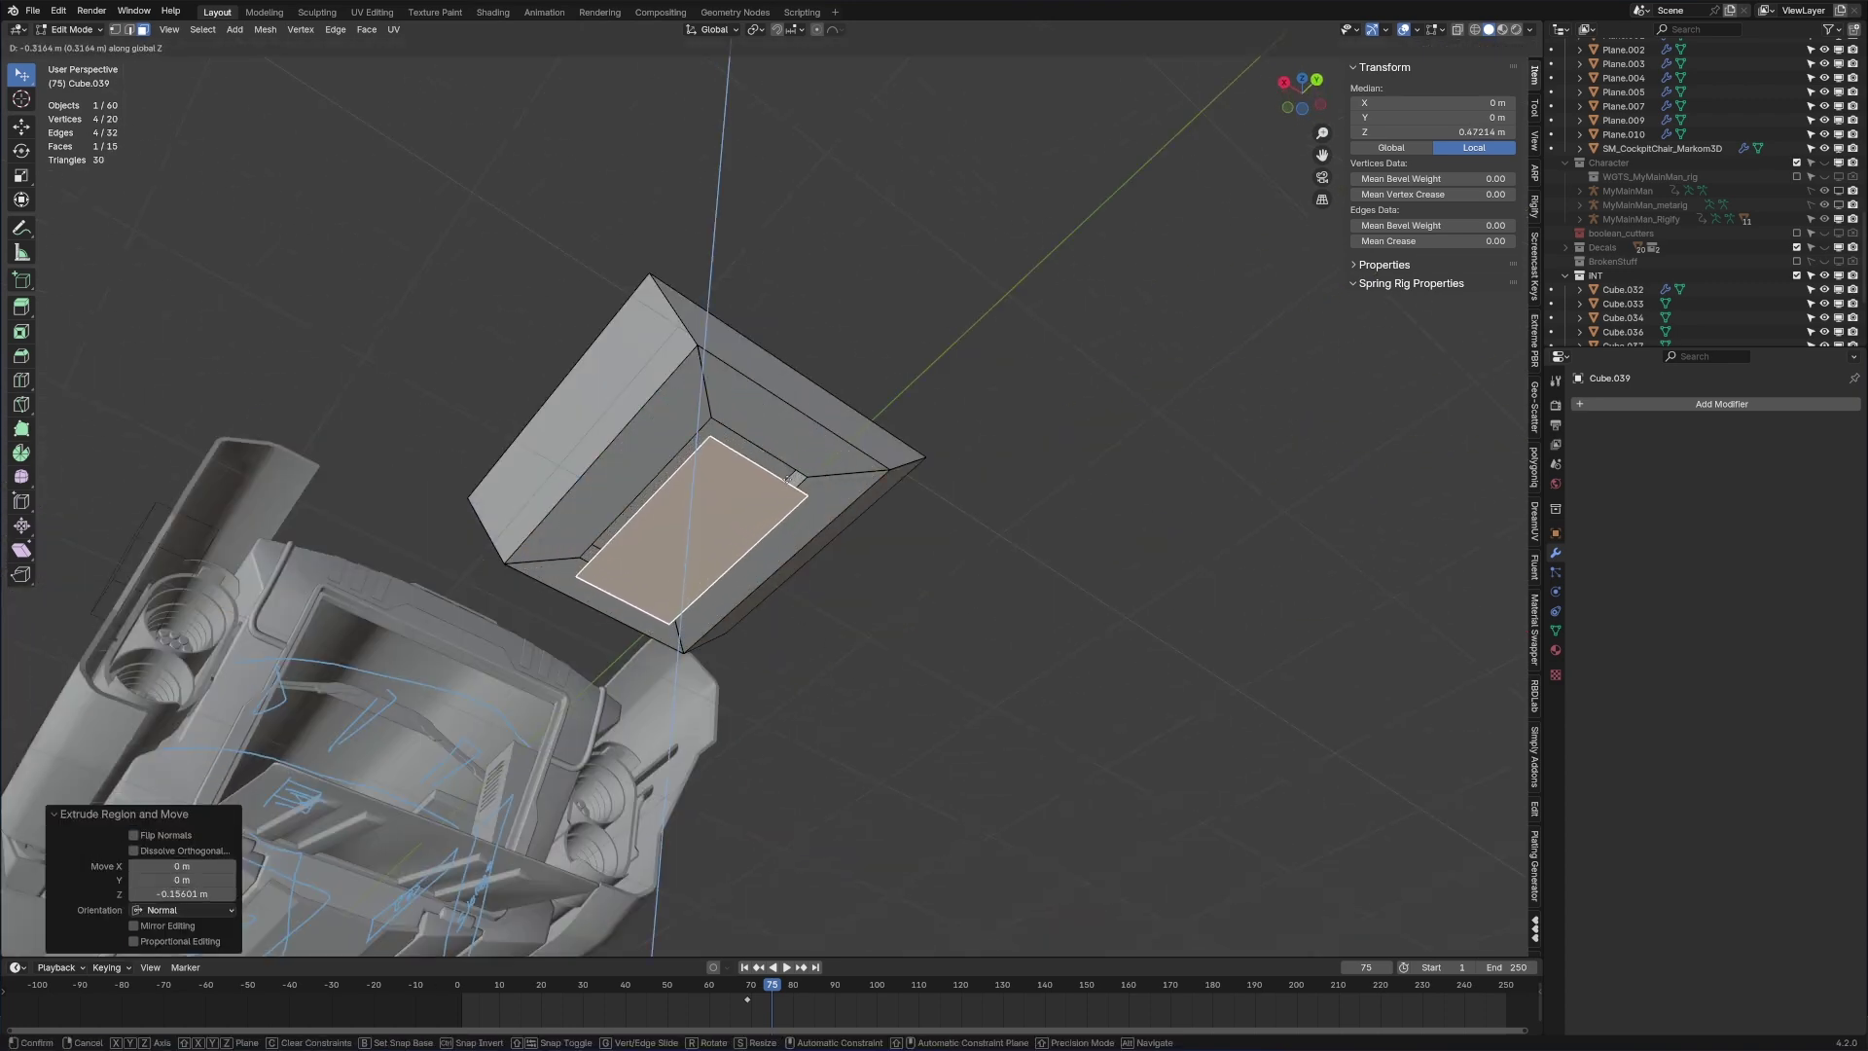
left_click(789, 484)
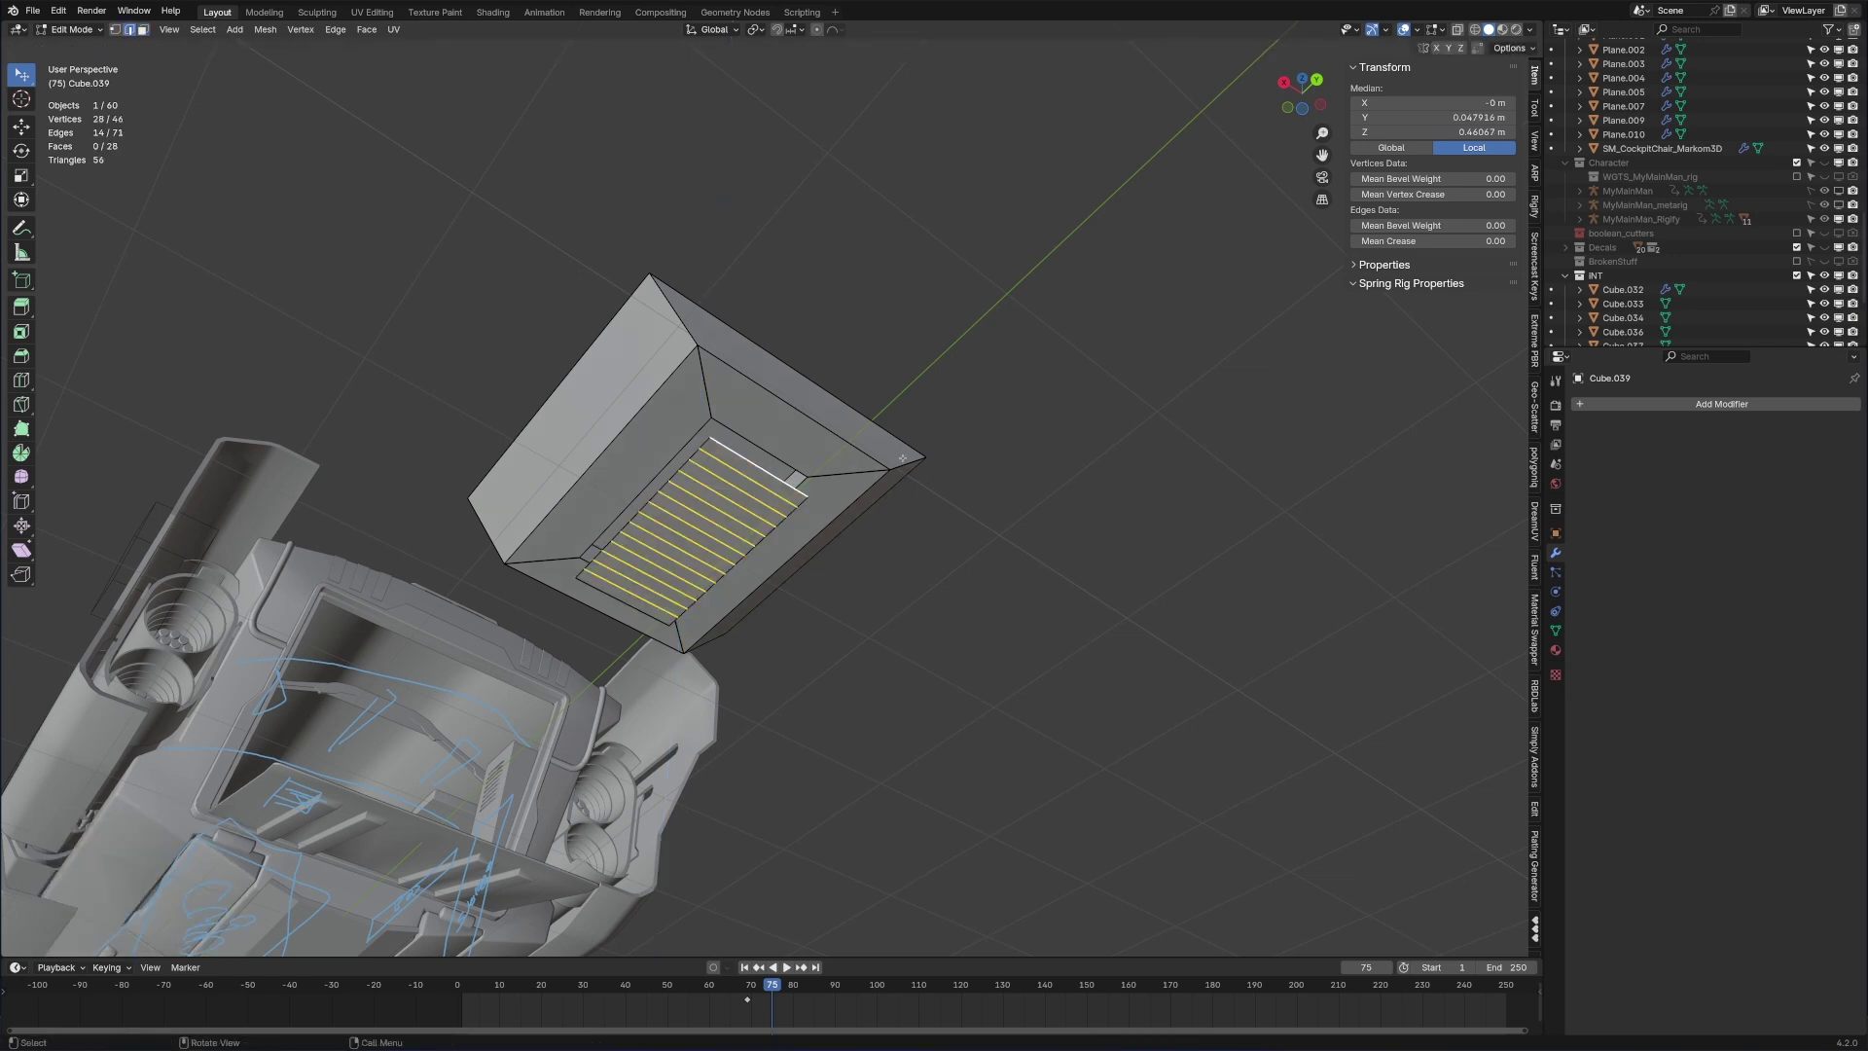
key("g")
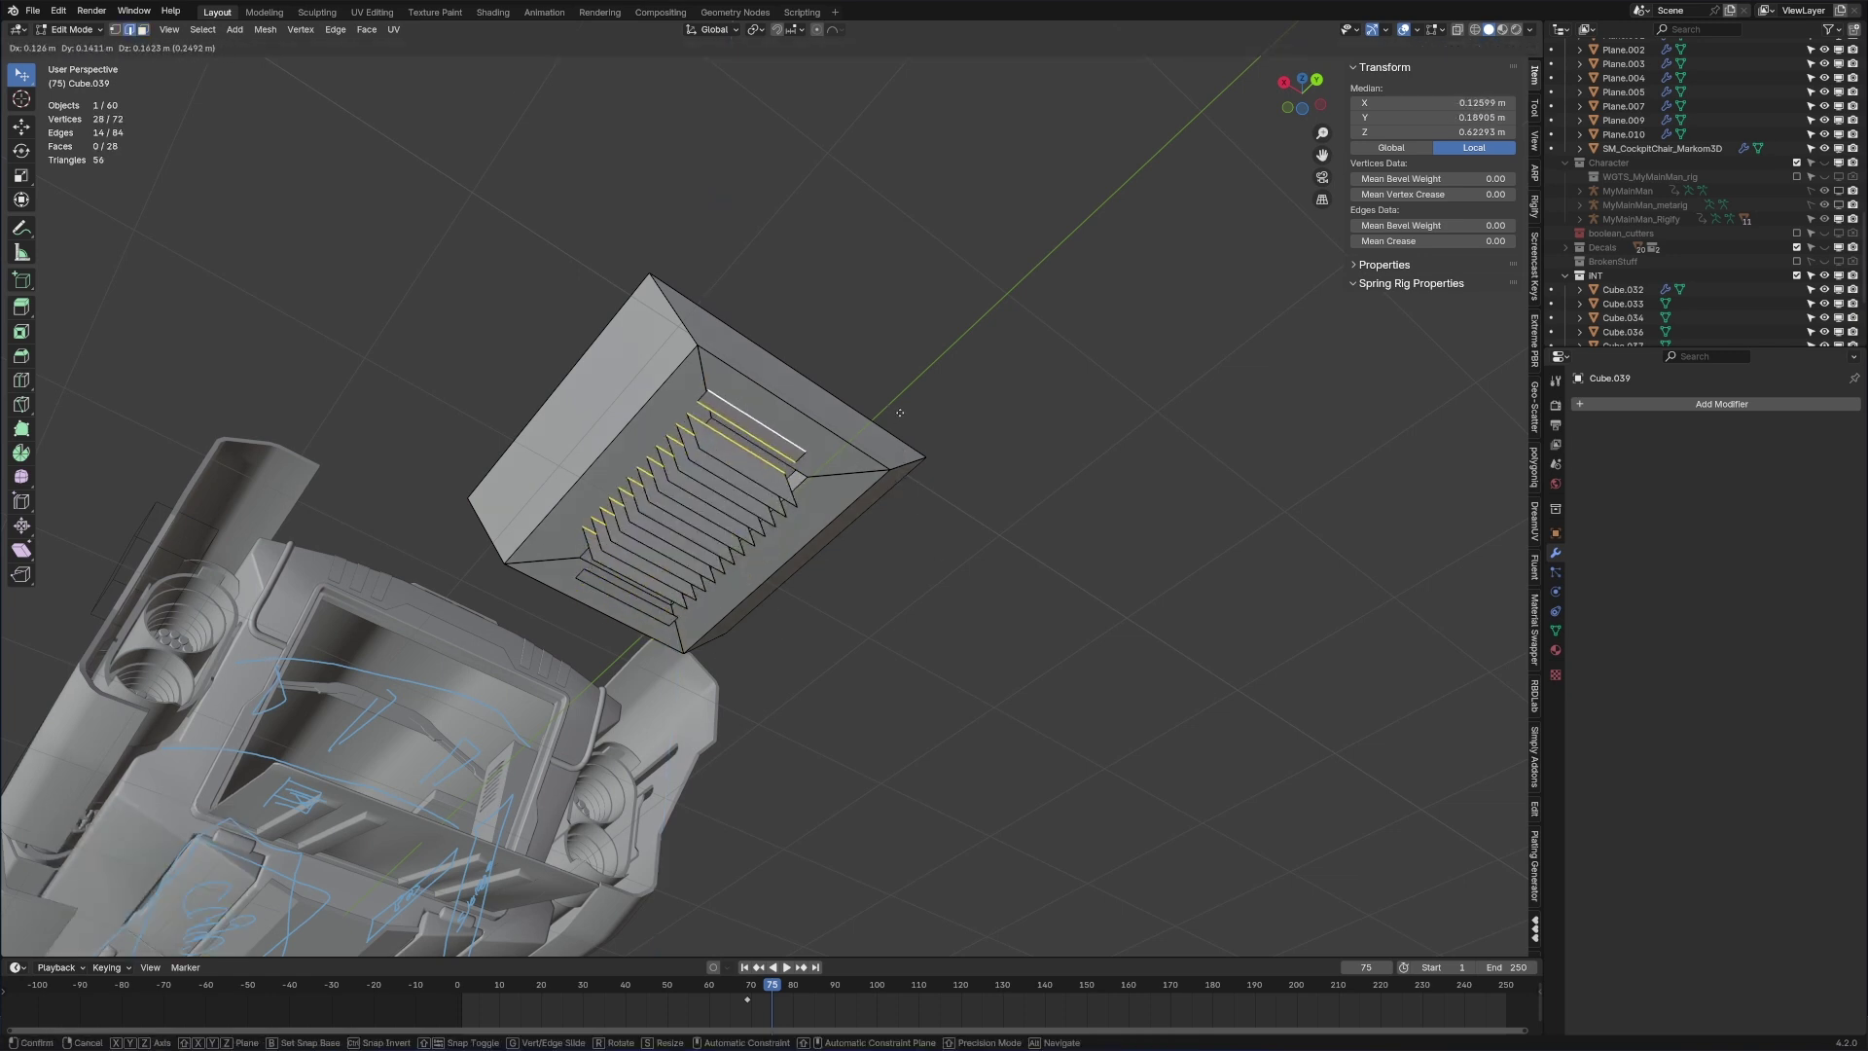
key("Escape")
key("ctrl+z")
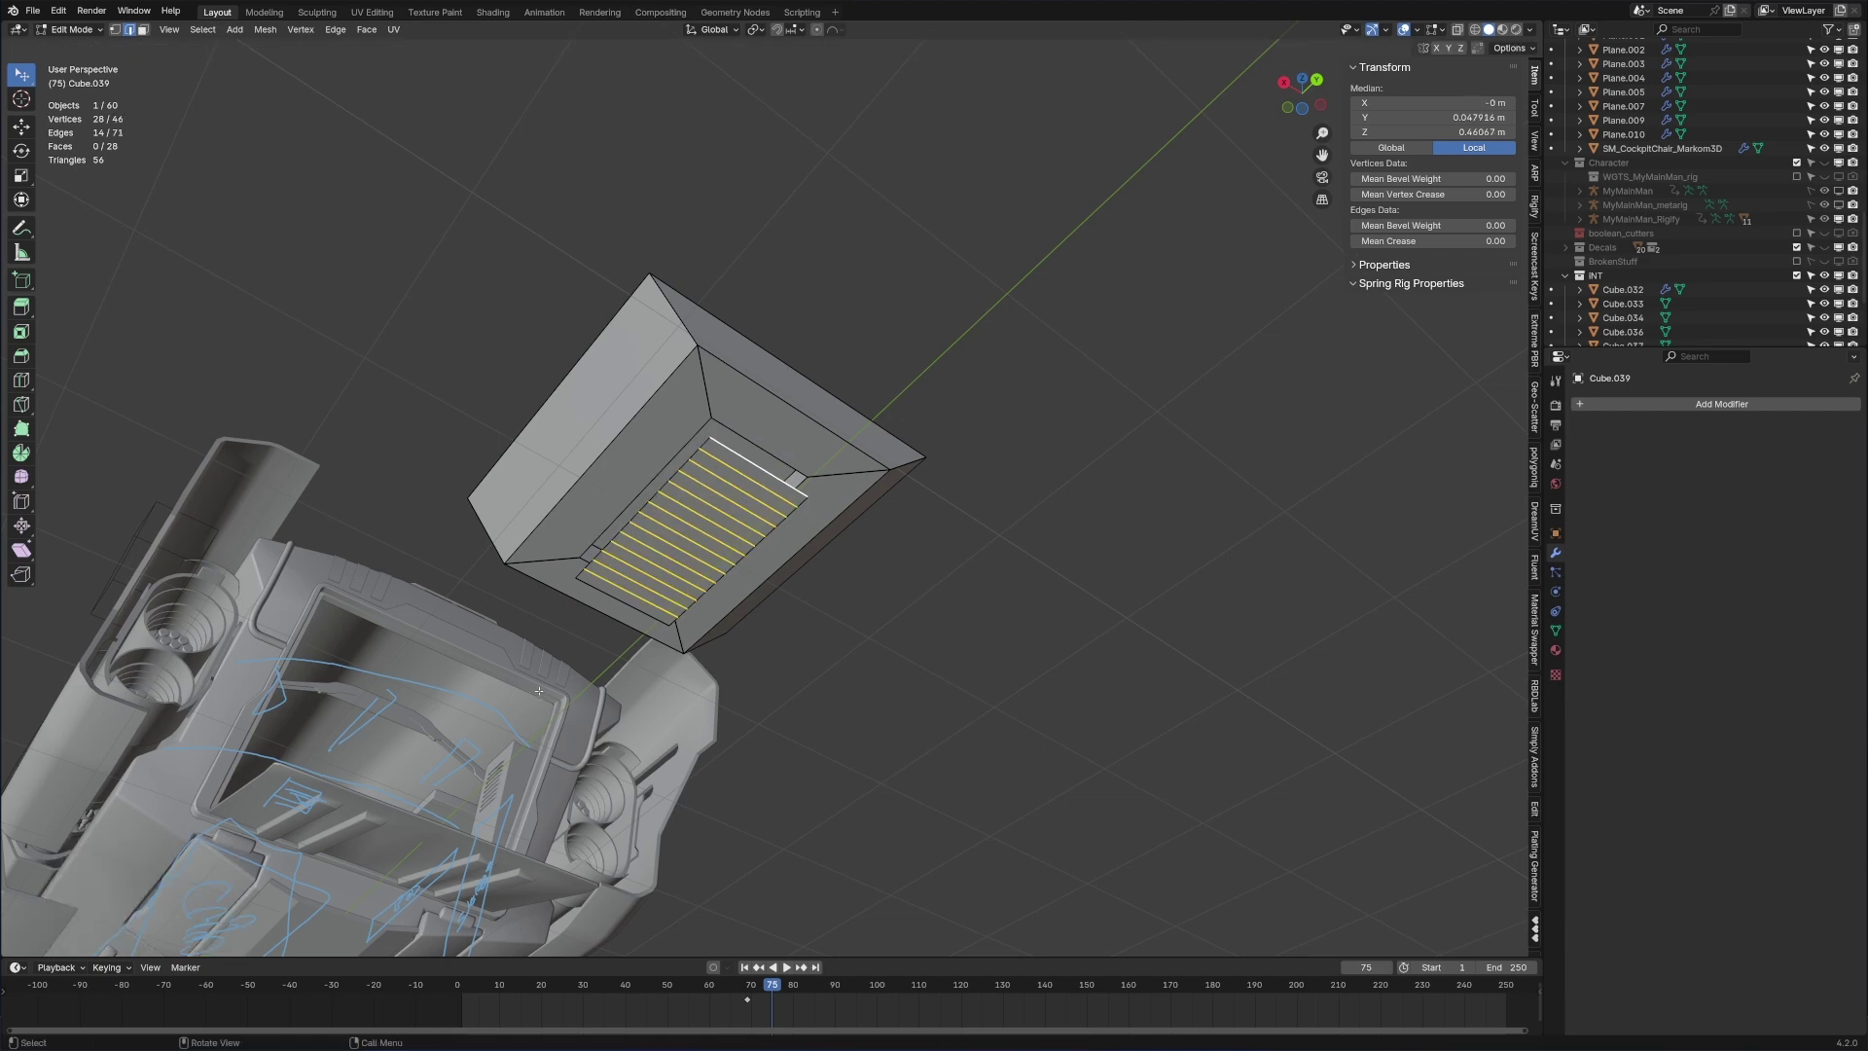
Step: Rip the strip edges apart to make separate grille slats and move the slats about 0.18 m up along Z into the recess
key("v")
key("Escape")
middle_click_drag(539, 691, 733, 690)
scroll(733, 691, "up", 6)
middle_click_drag(740, 603, 768, 506)
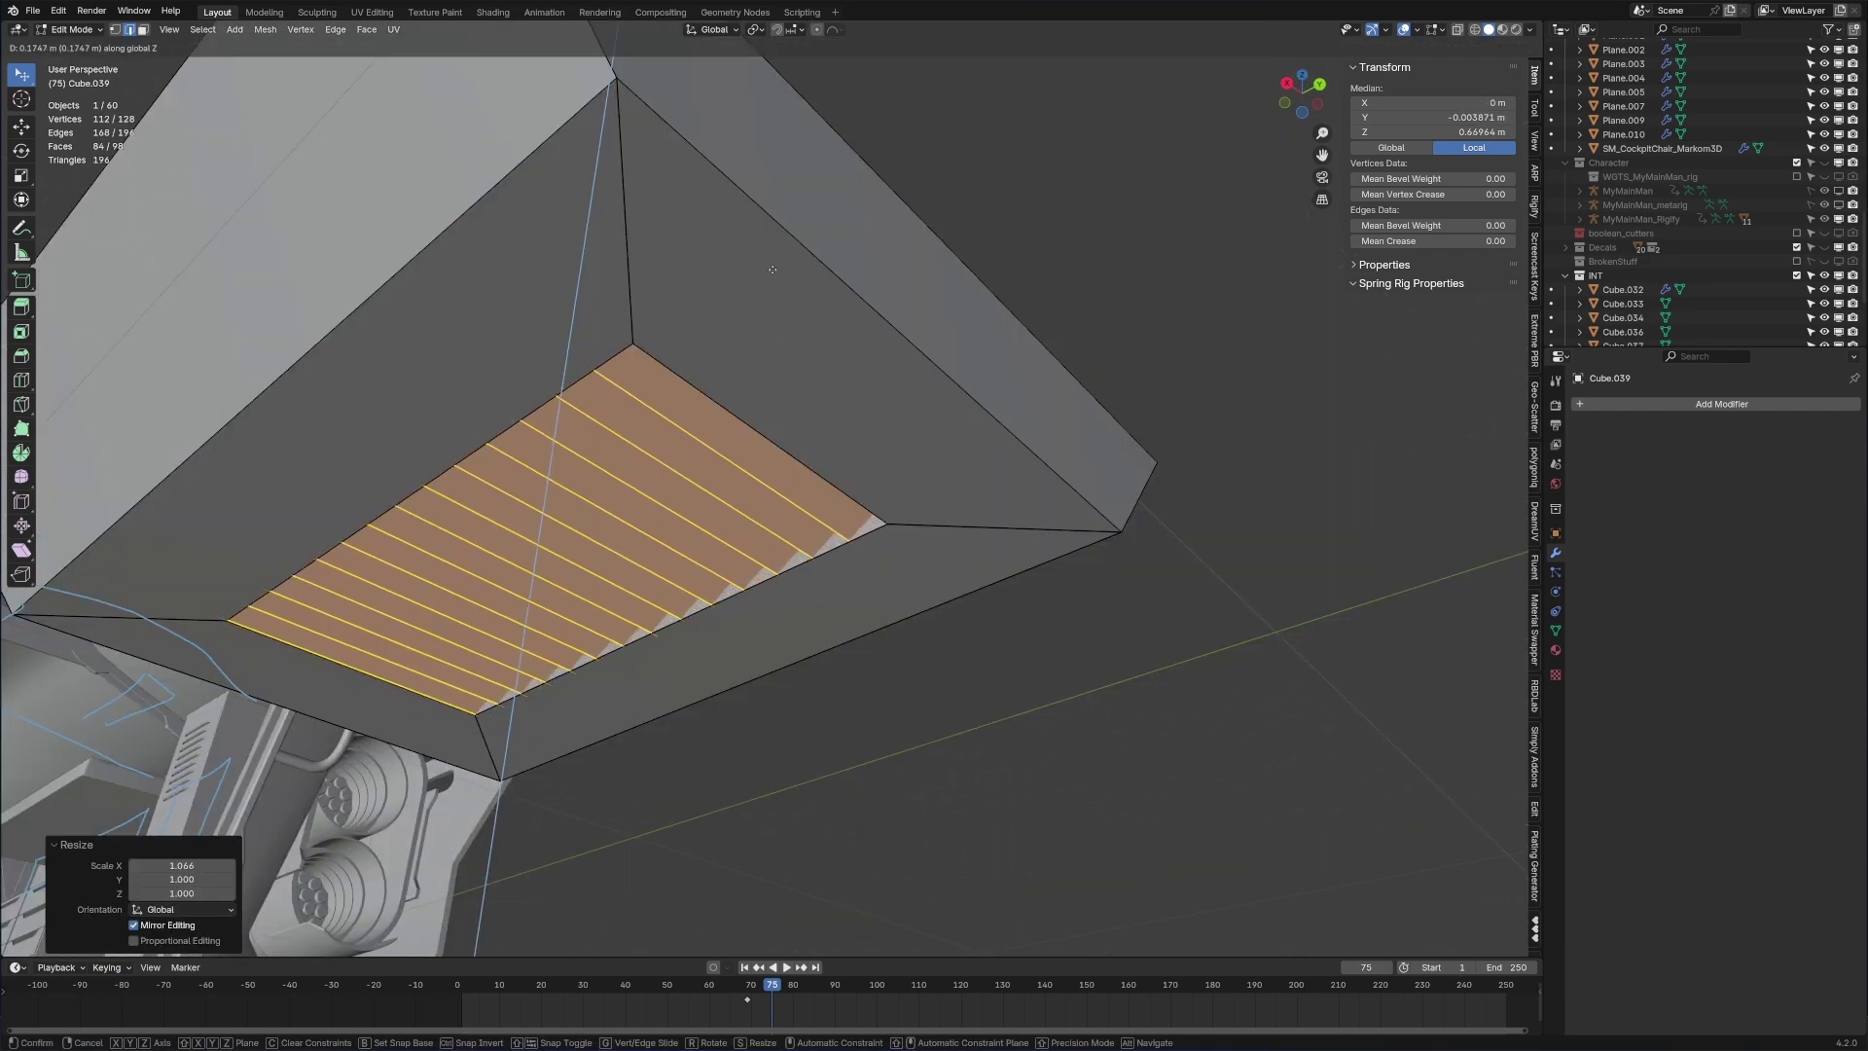
left_click(772, 265)
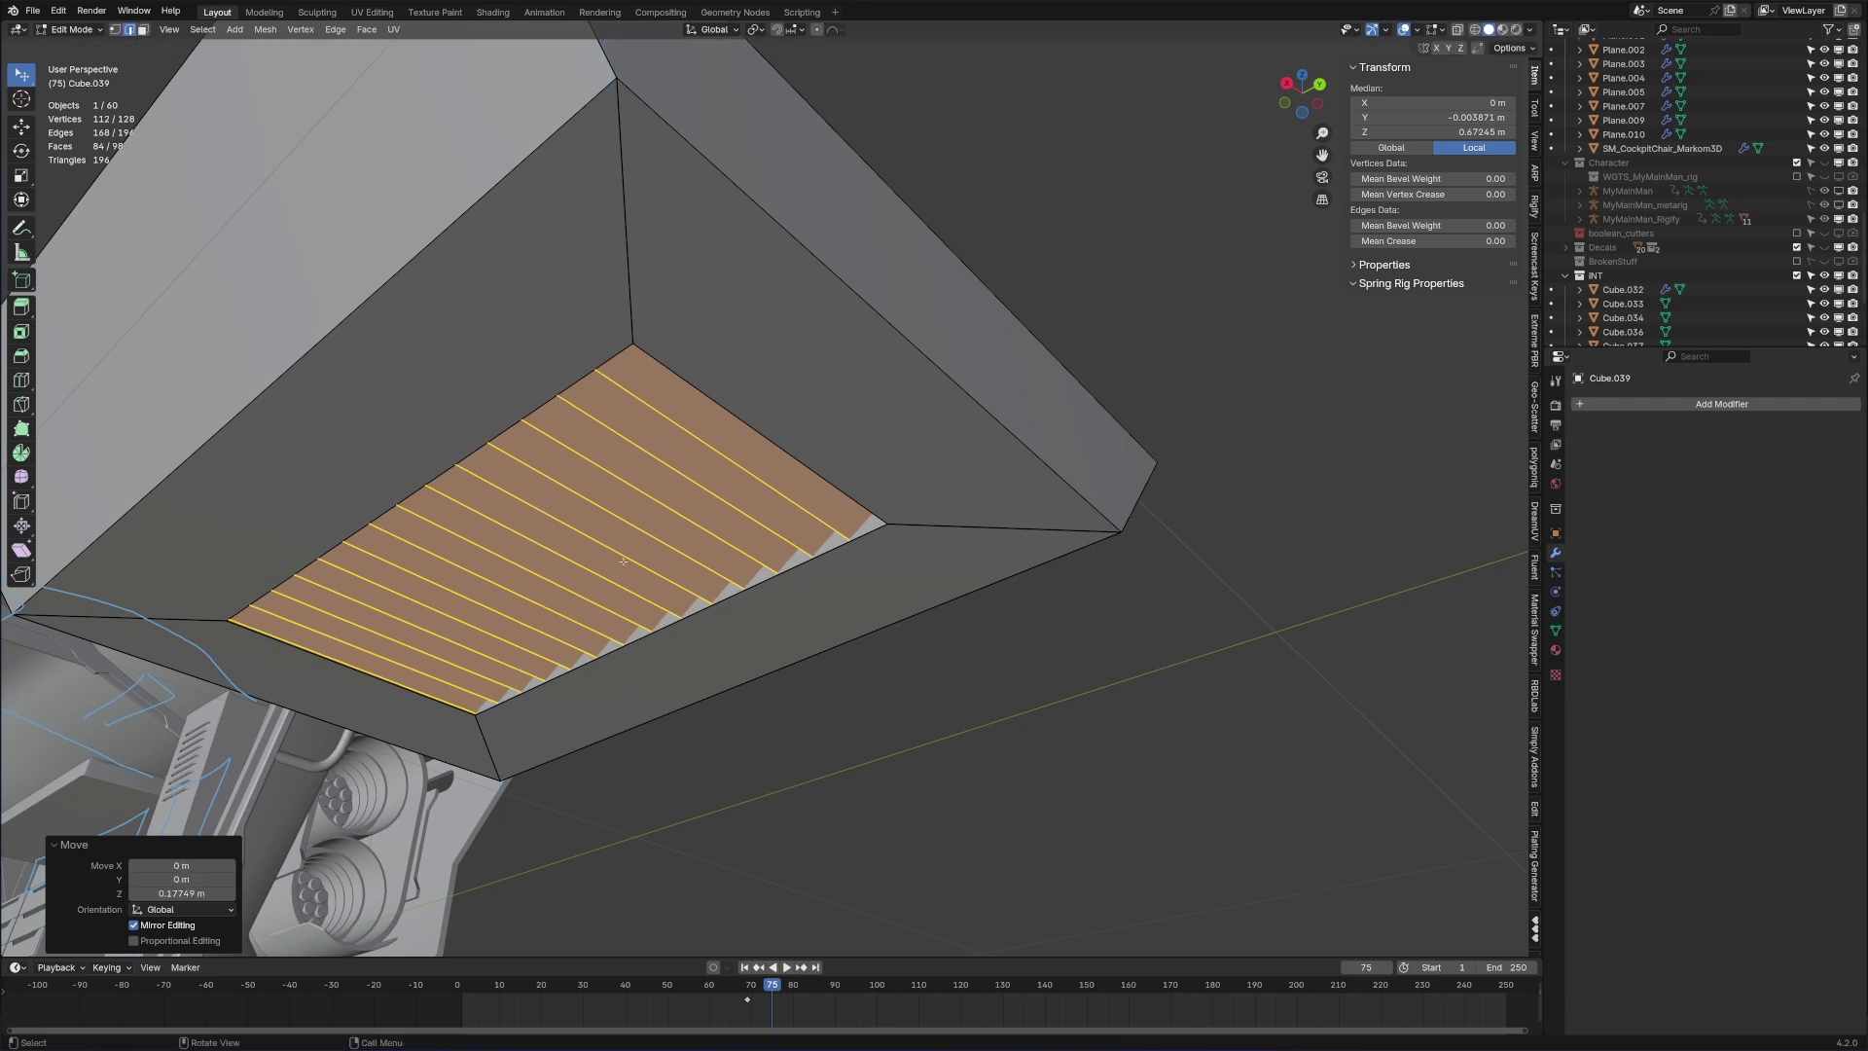
Step: Add an edge loop close to the grille opening and extrude the narrow ring of faces around it
middle_click_drag(684, 421, 689, 304, "shift")
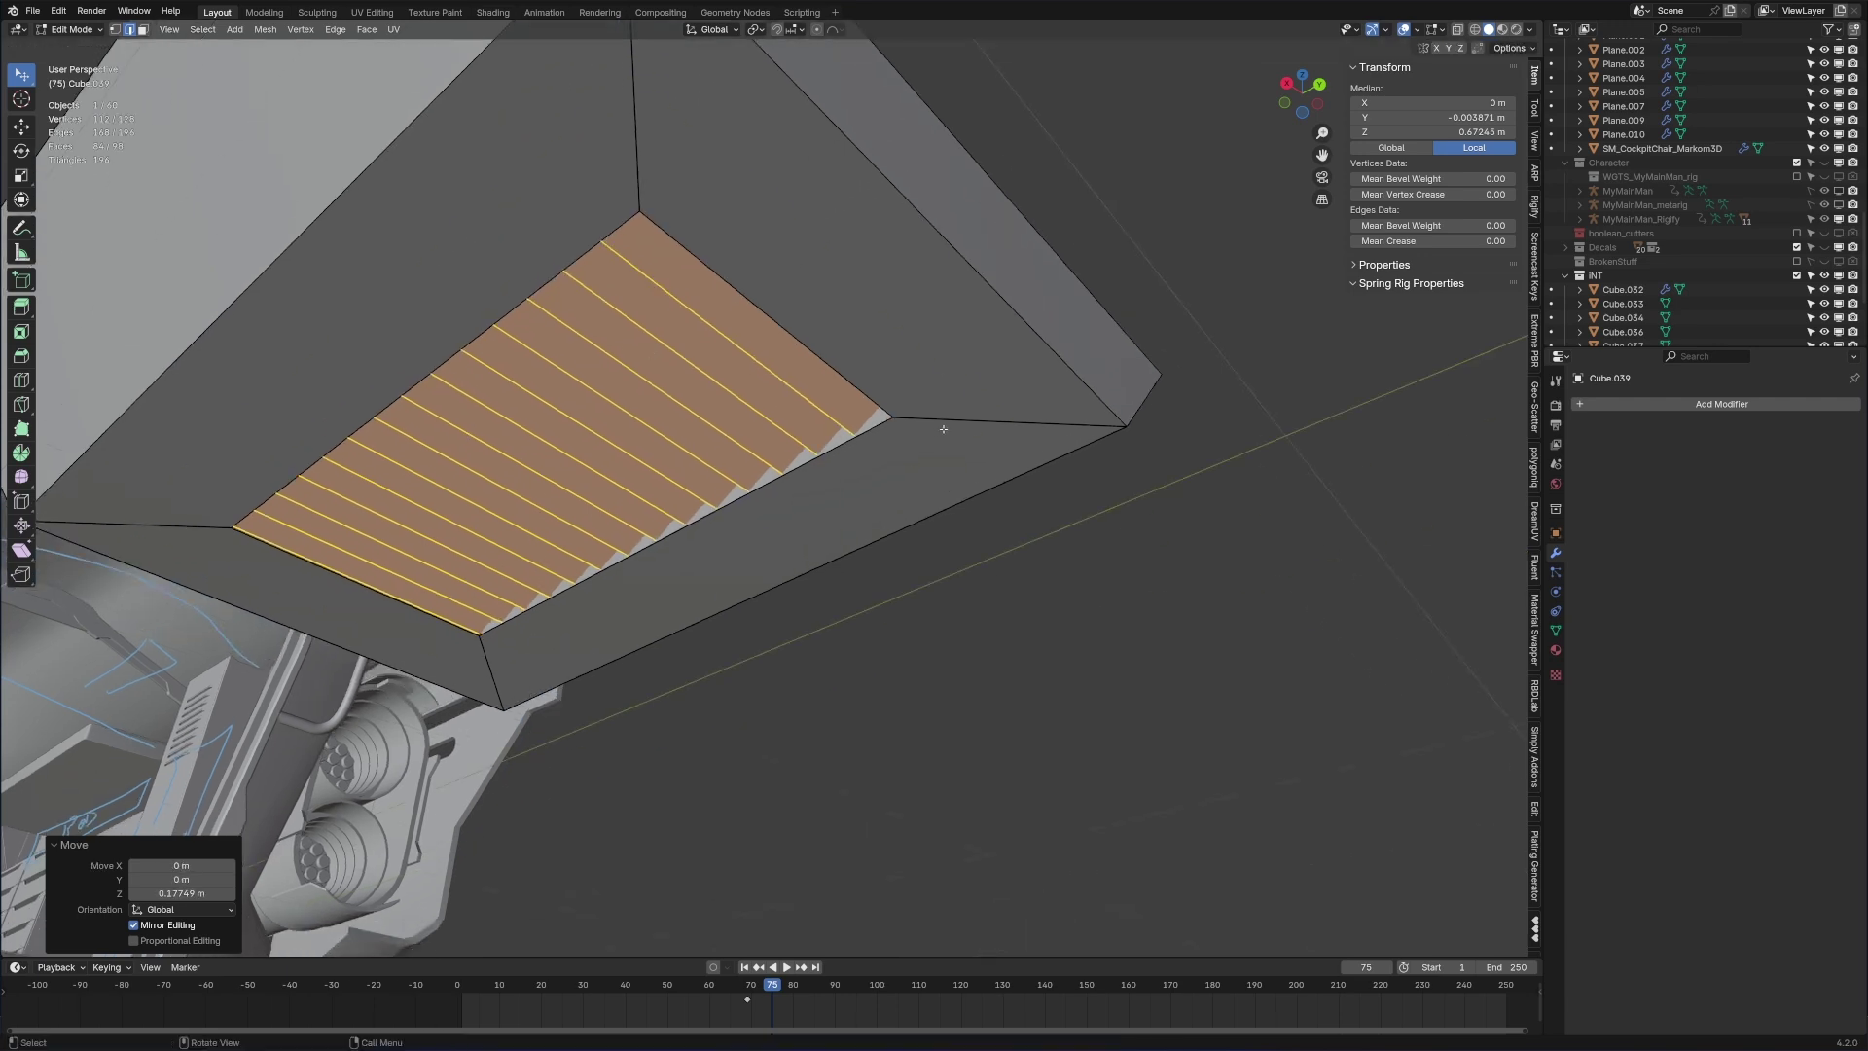
key("ctrl+r")
left_click(942, 428)
left_click(849, 403)
key("3")
left_click(897, 417, "alt")
key("e")
left_click(842, 399)
Step: Scale the two end edges at the top of the vent box outward along Y to flare its sides
scroll(788, 375, "down", 4)
key("2")
middle_click_drag(788, 376, 747, 373)
key("s")
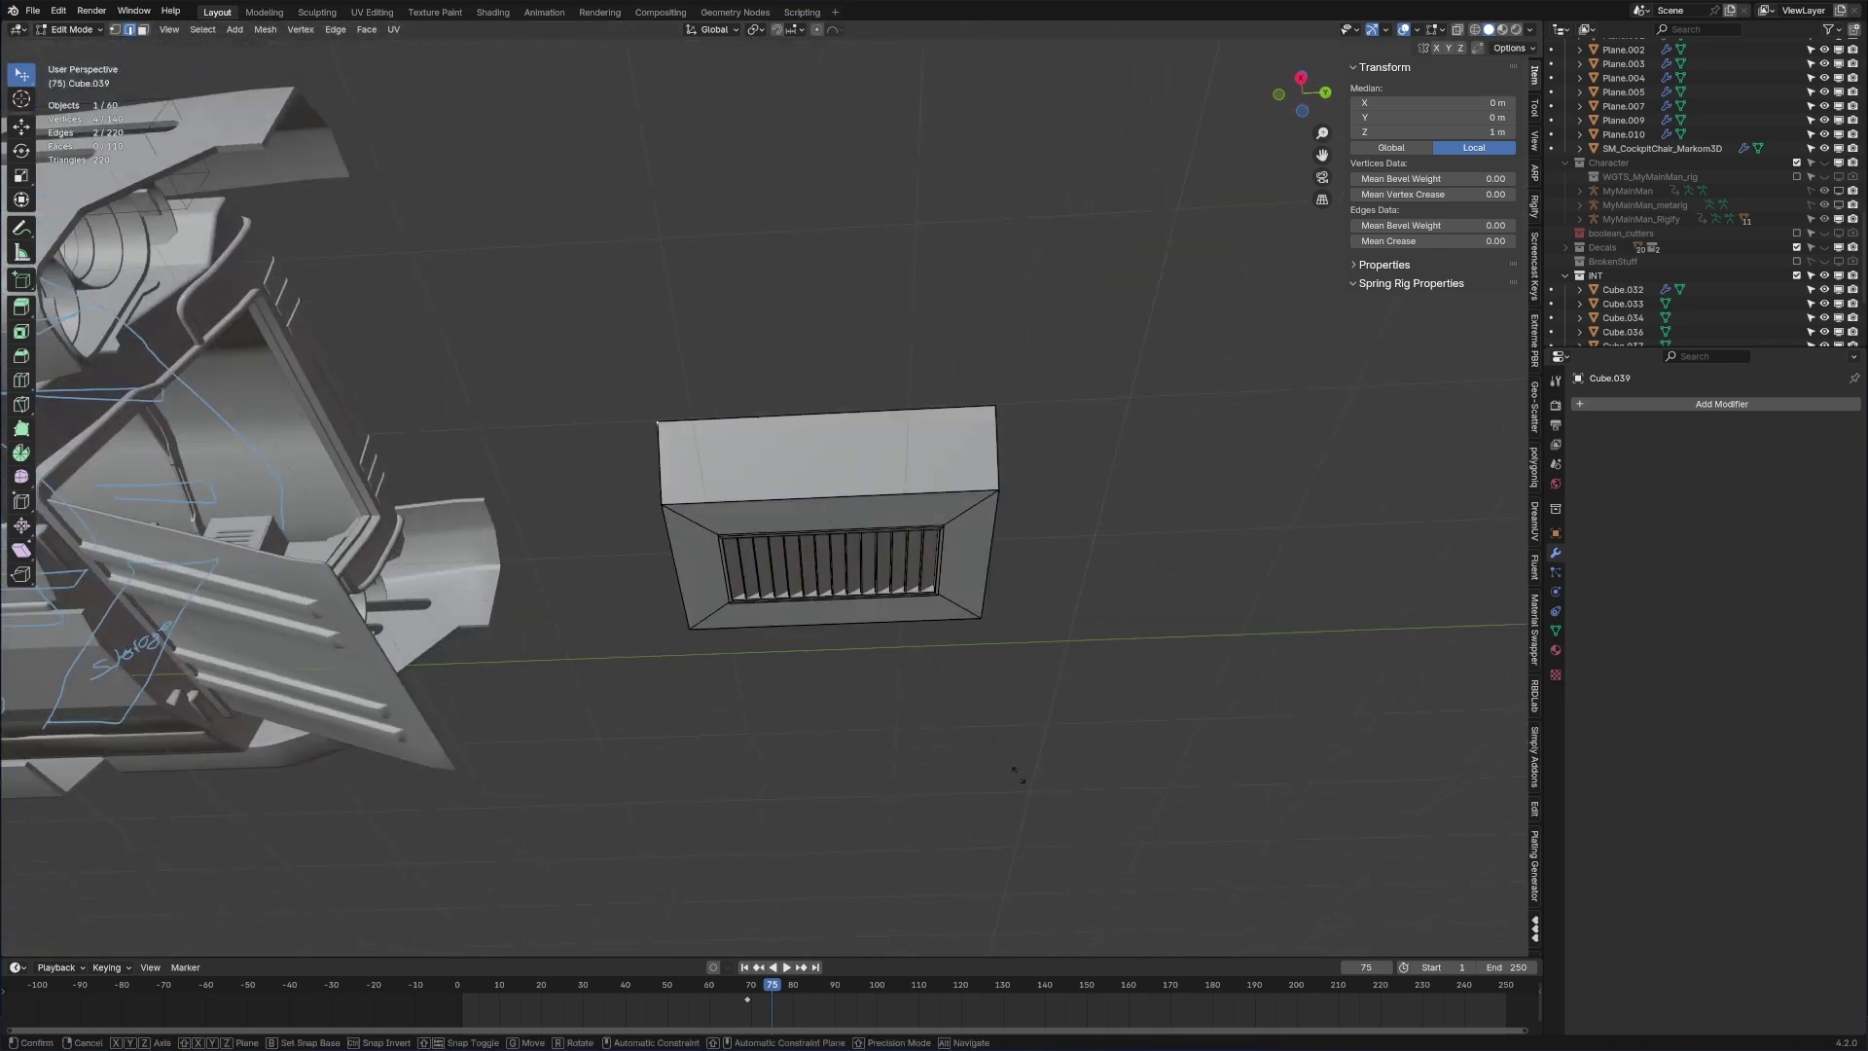
key("x")
right_click(1023, 775)
key("s")
key("y")
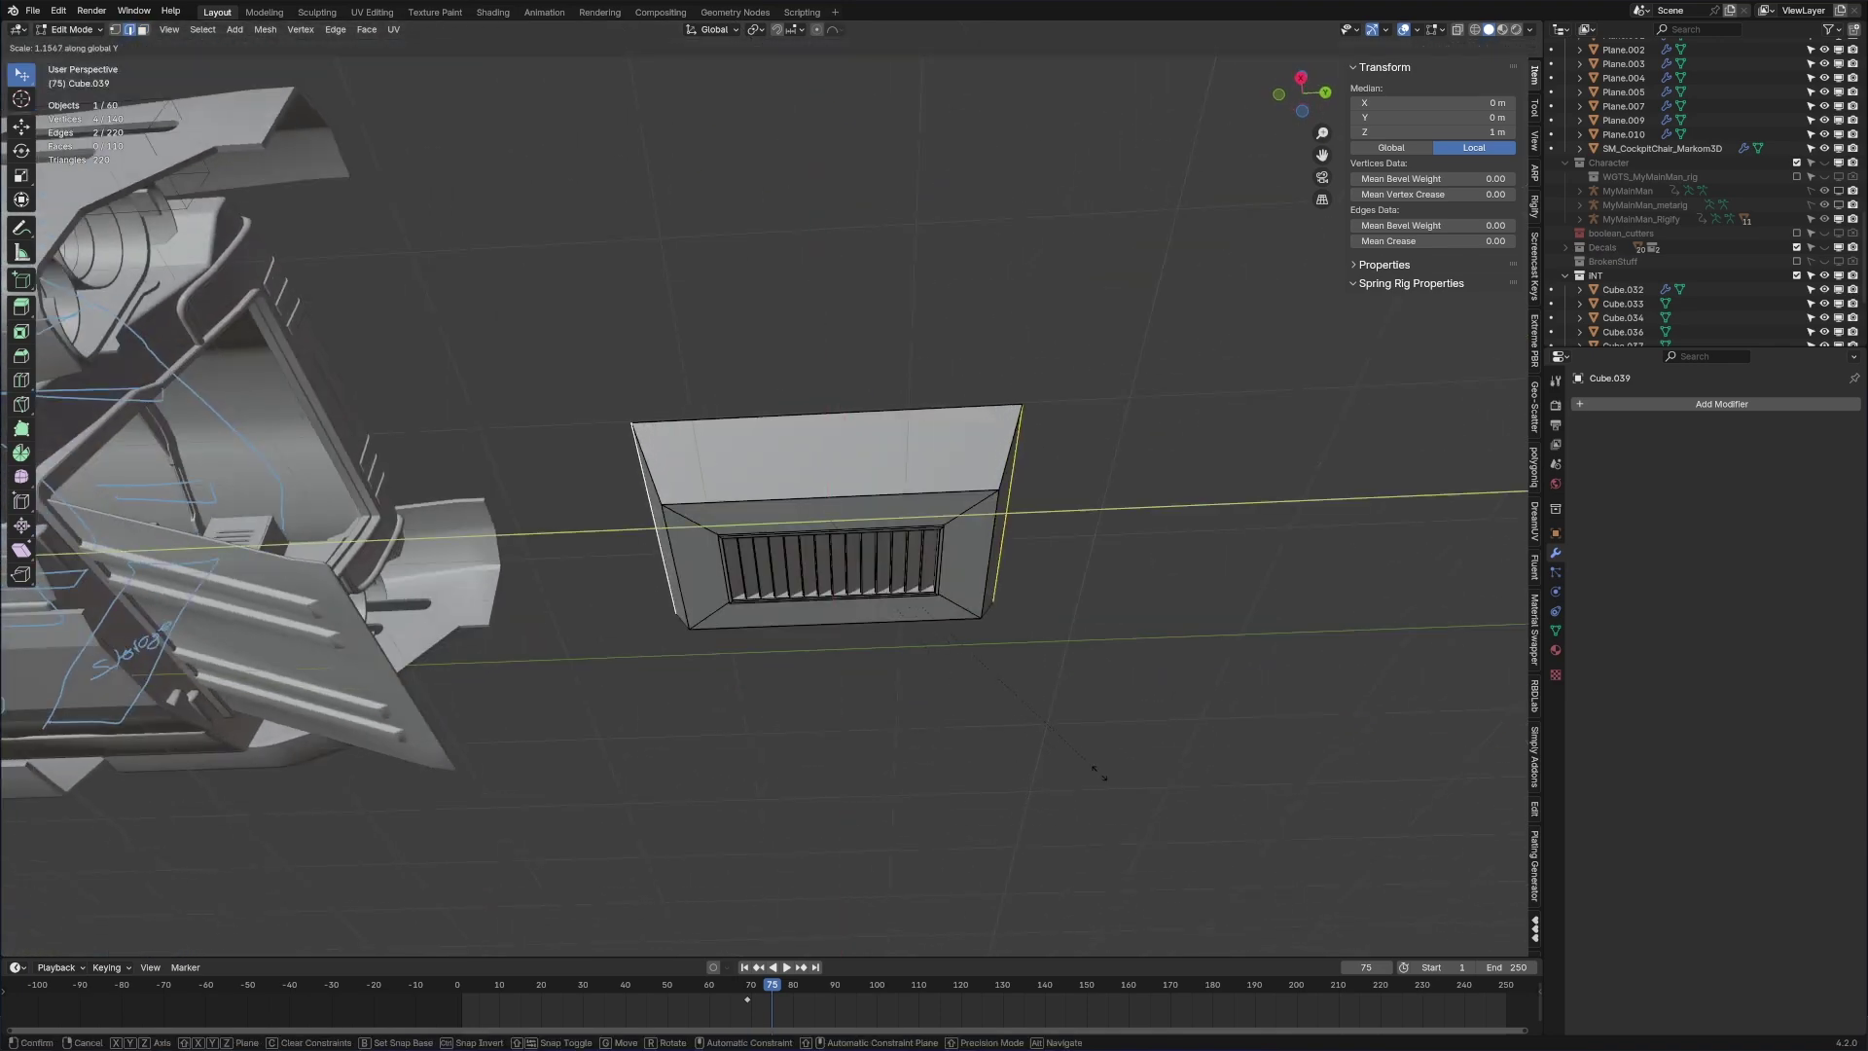
left_click(1165, 776)
Step: Select the vent housing's four corner edge lines down to the opening and bevel them
middle_click_drag(1165, 775, 1120, 695)
left_click(943, 507, "alt")
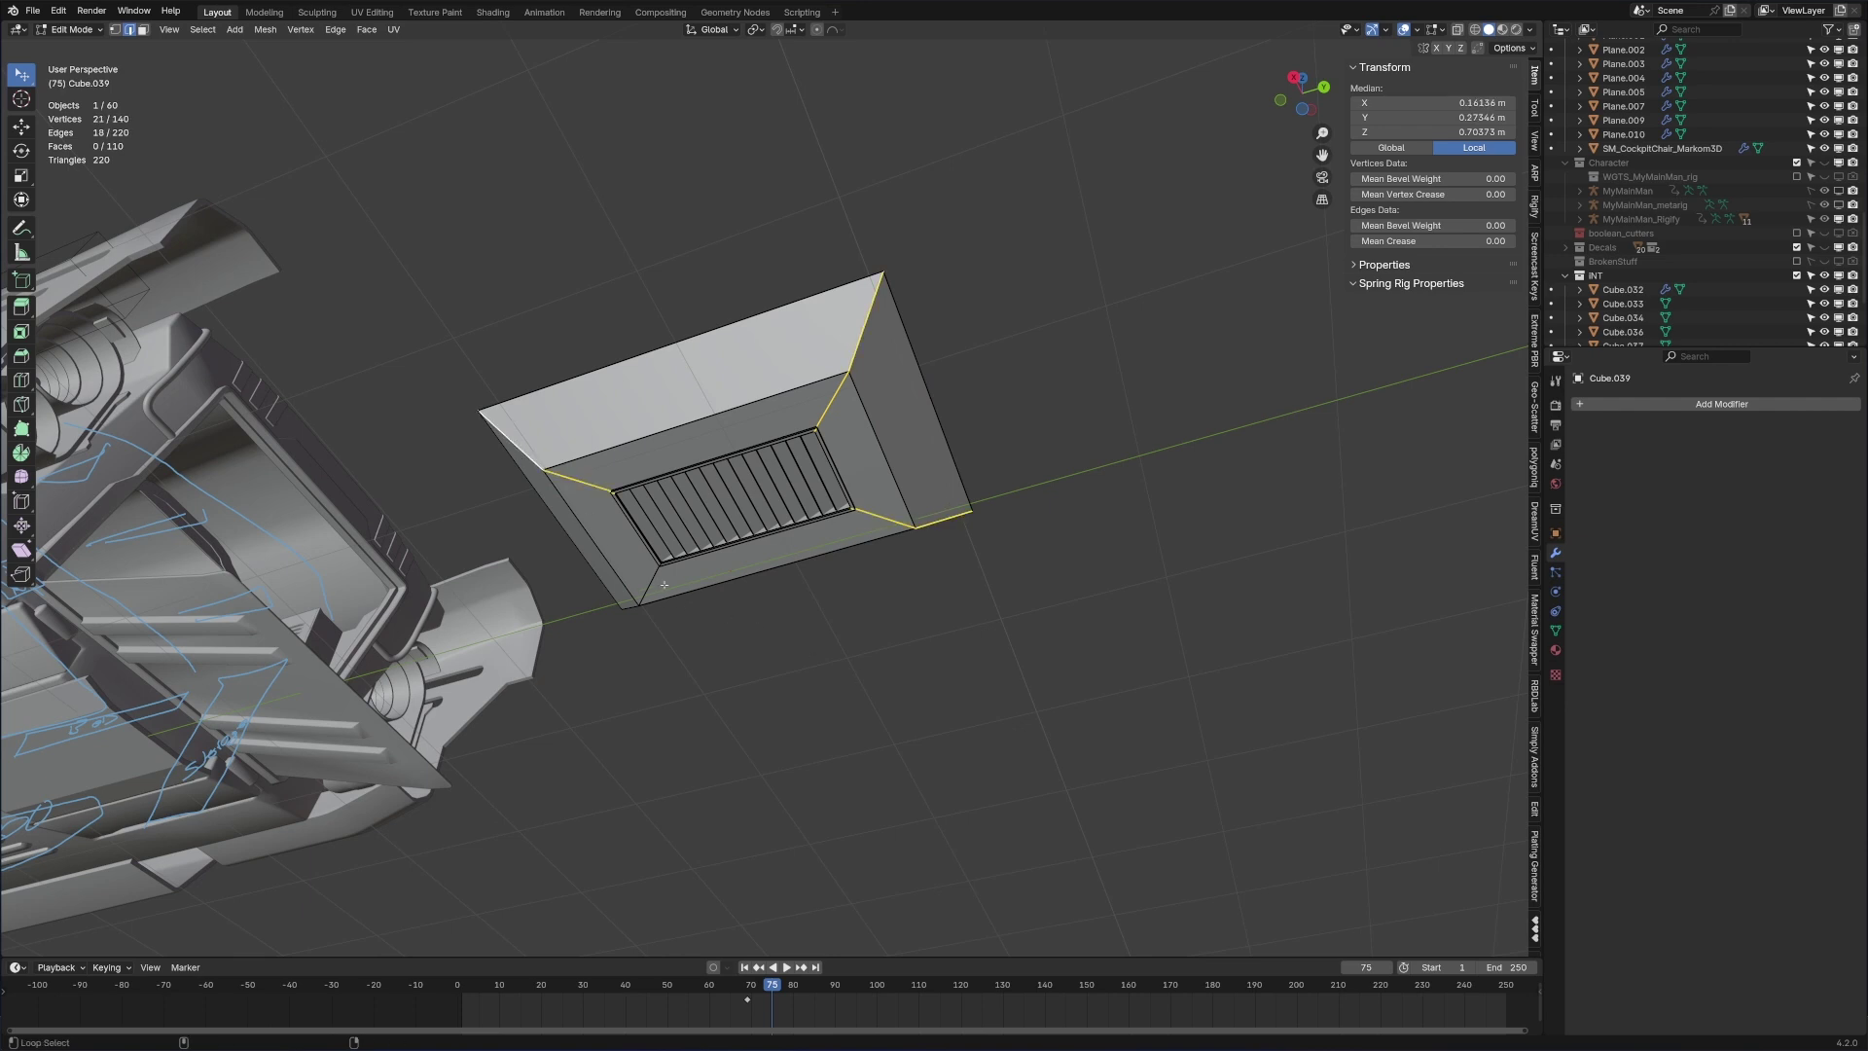
key("ctrl+b")
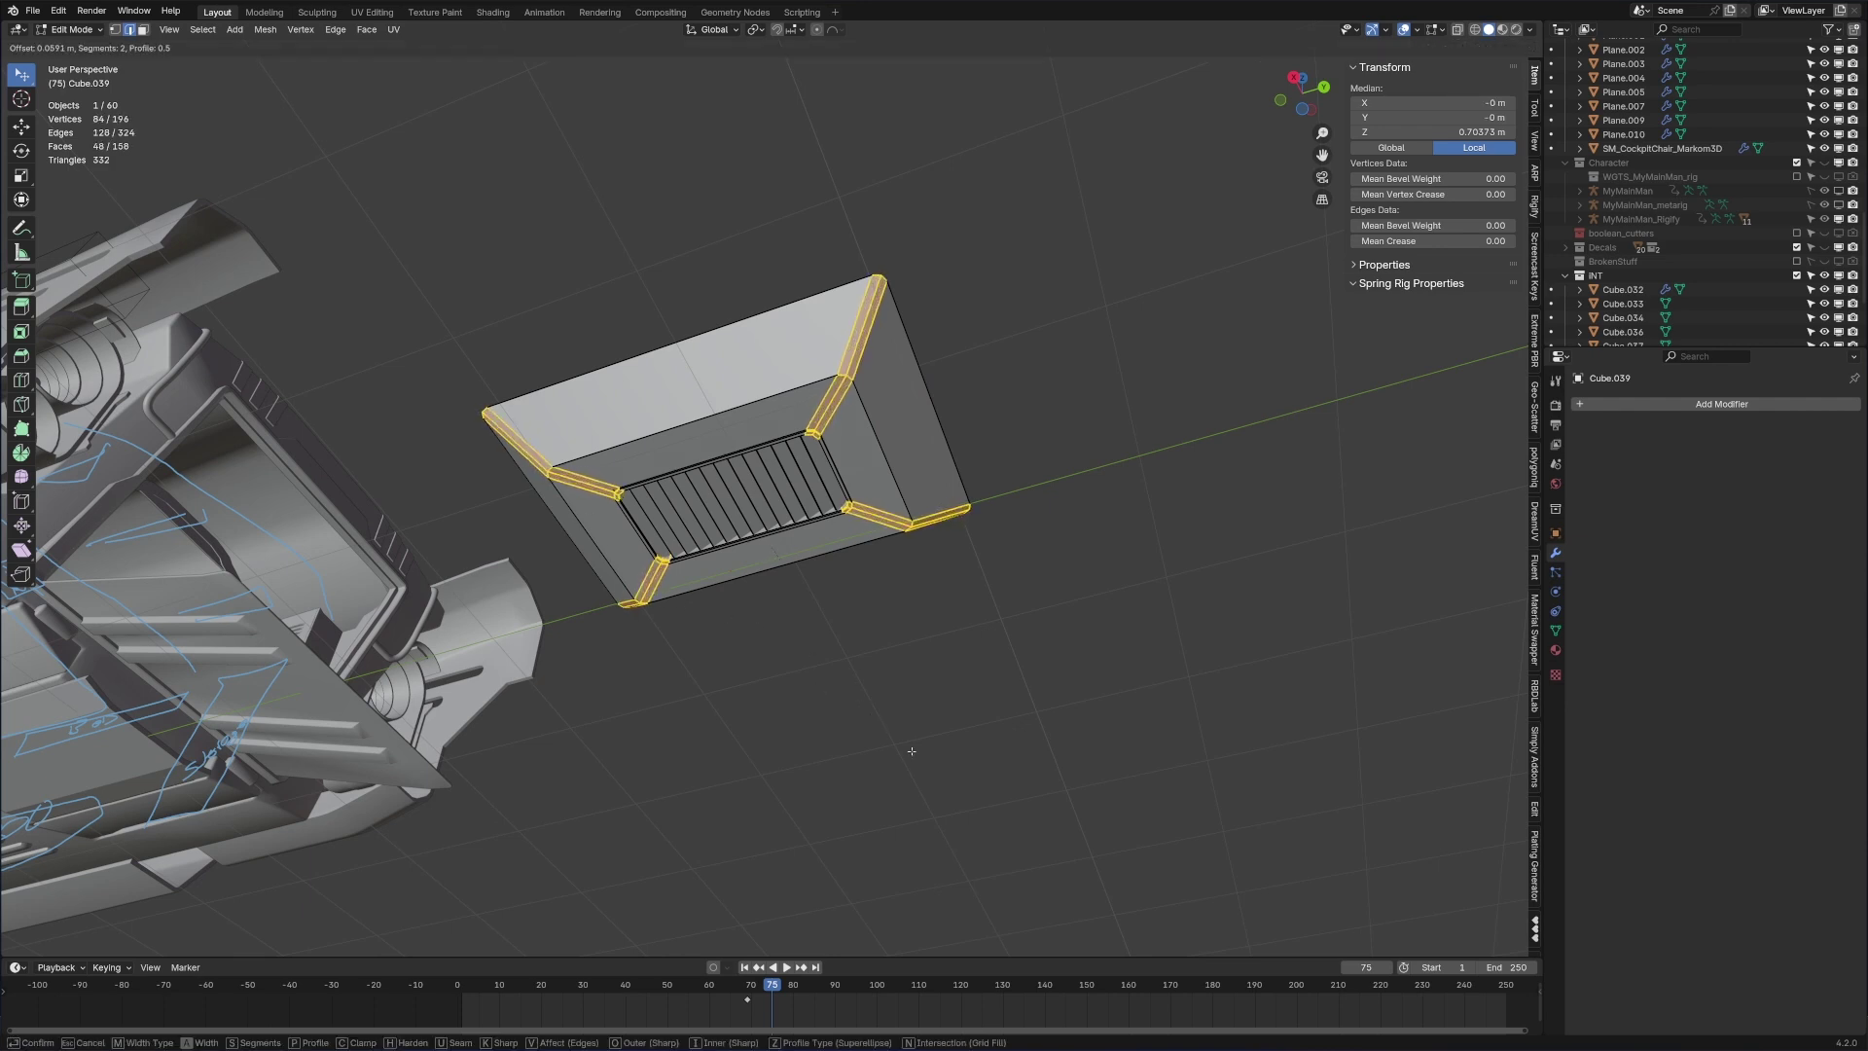
left_click(909, 750)
Step: Scale the entire vent mesh down to 0.132
middle_click_drag(909, 750, 847, 634)
key("a")
key("s")
left_click(650, 517)
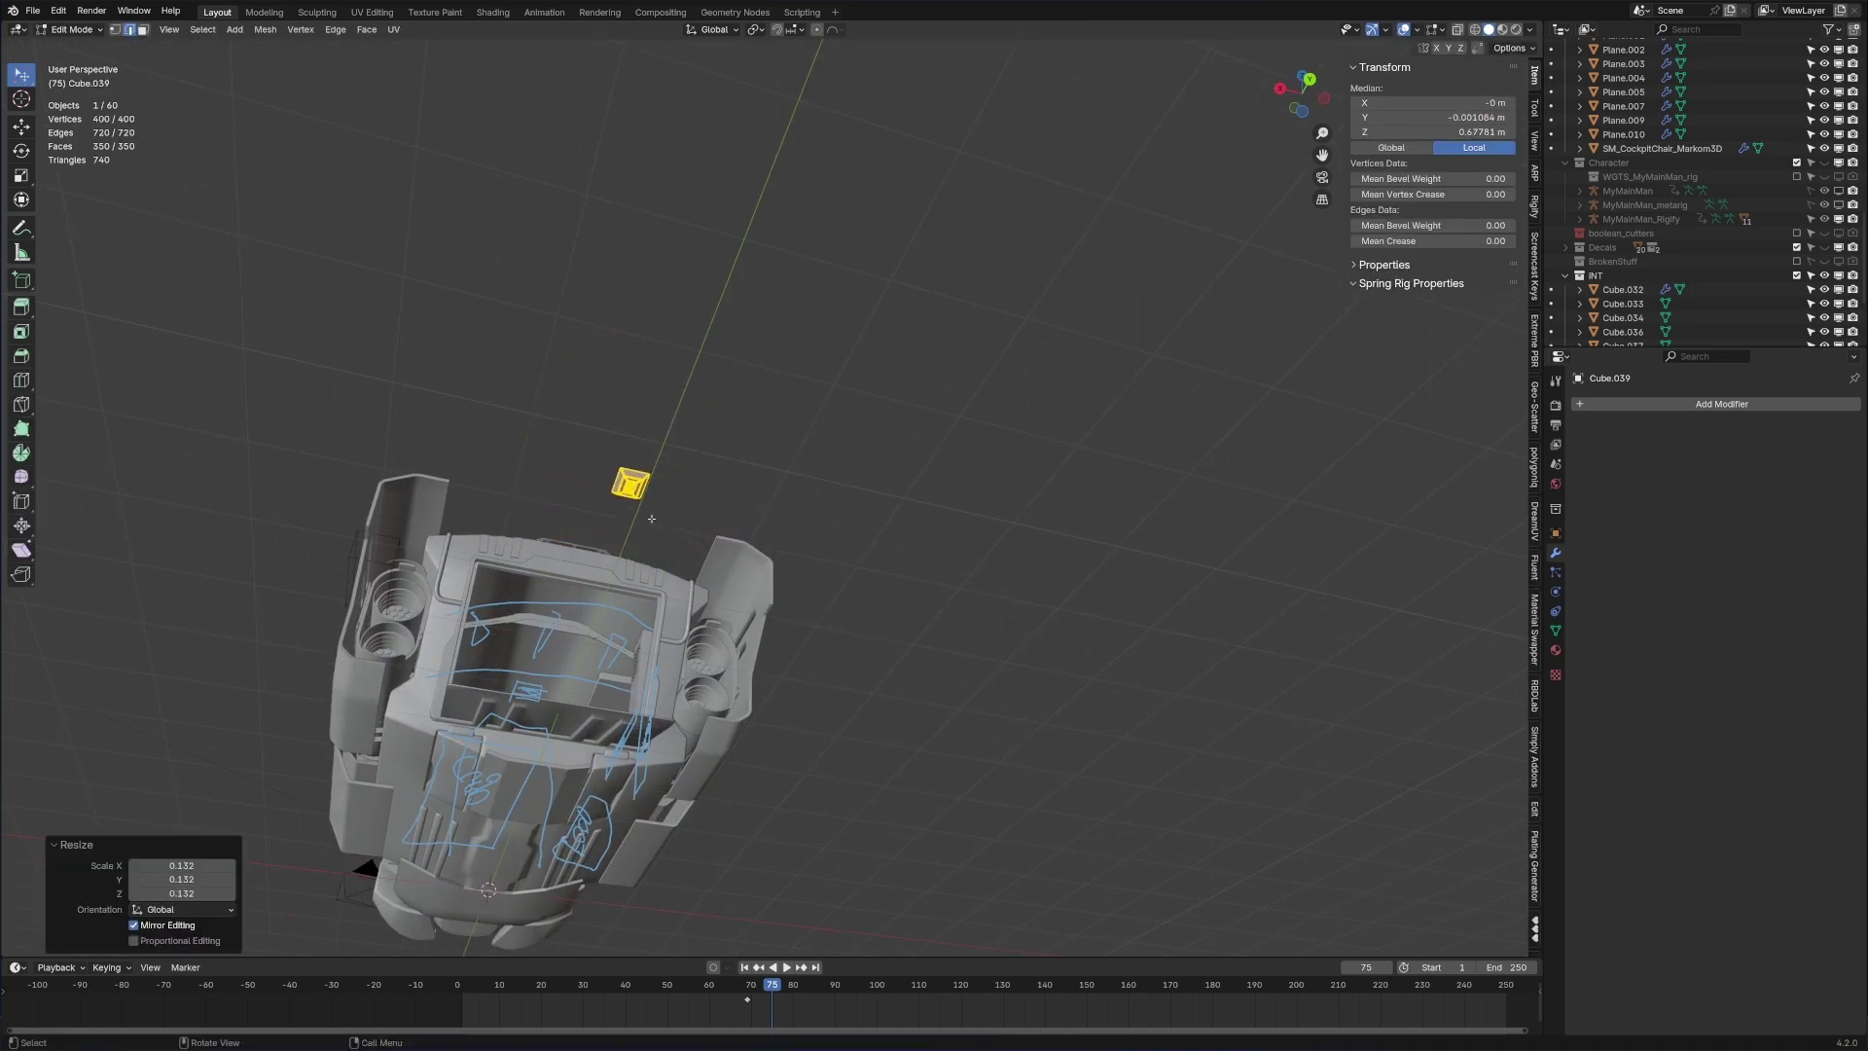
Step: Set the vent's origin to its geometry and move it about -7.03 m along Y and 1.84 m along Z onto the hold's ceiling
key("Tab")
key("KP_3")
key("shift+z")
key("g")
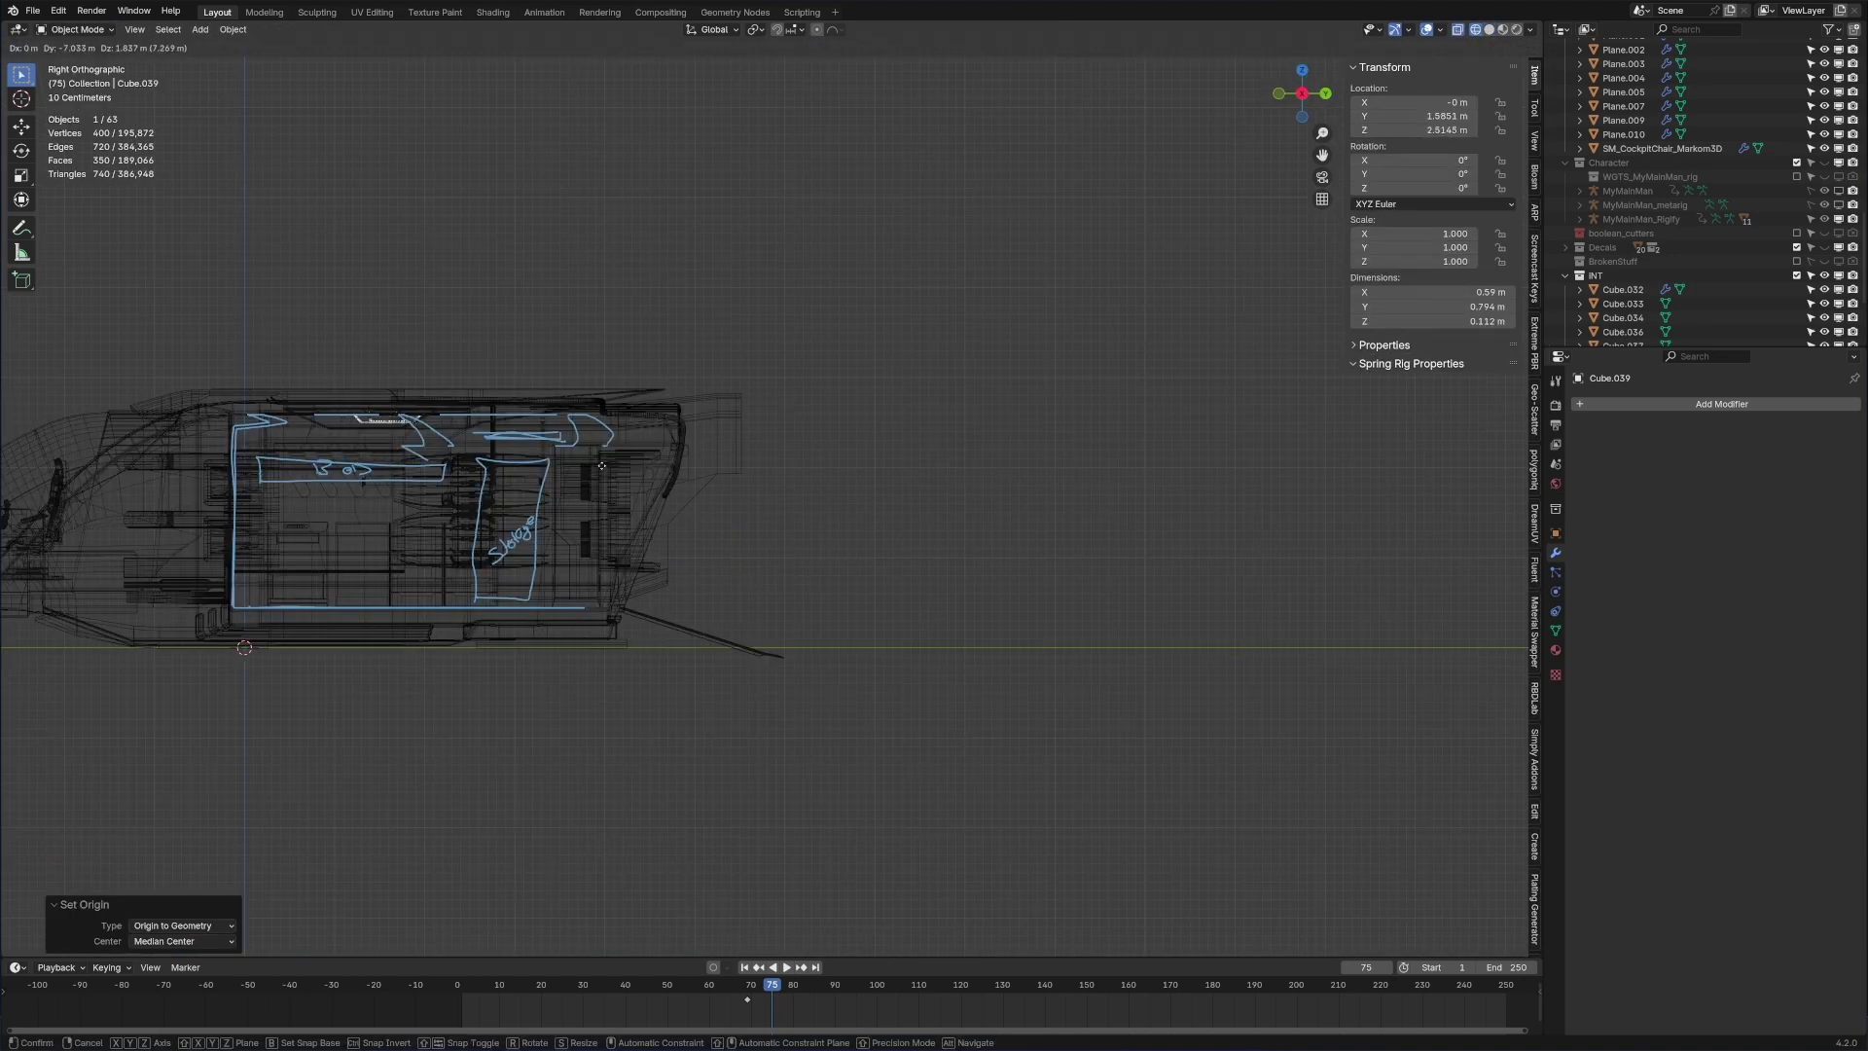
left_click(602, 465)
mouse_move(710, 471)
middle_mouse_down()
mouse_move(530, 486)
mouse_move(584, 652)
middle_mouse_up()
scroll(598, 672, "up", 4)
key("z")
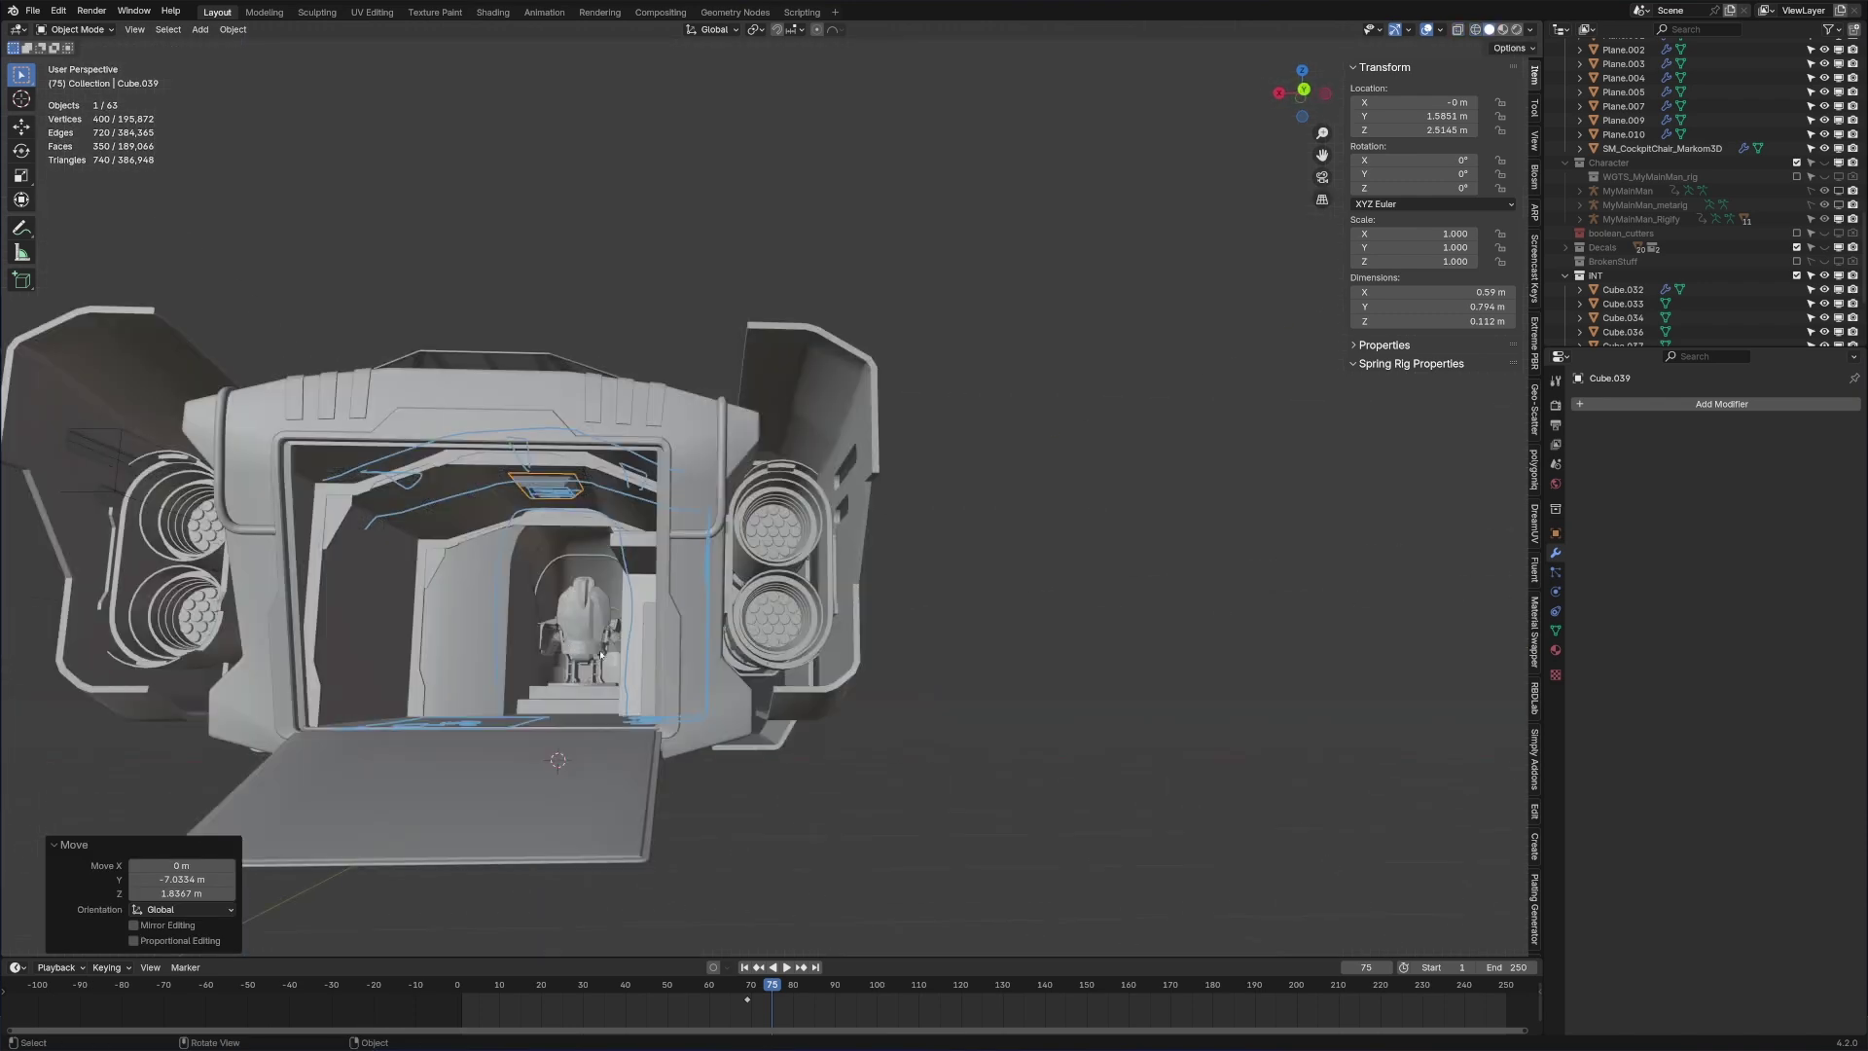
scroll(569, 645, "up", 6)
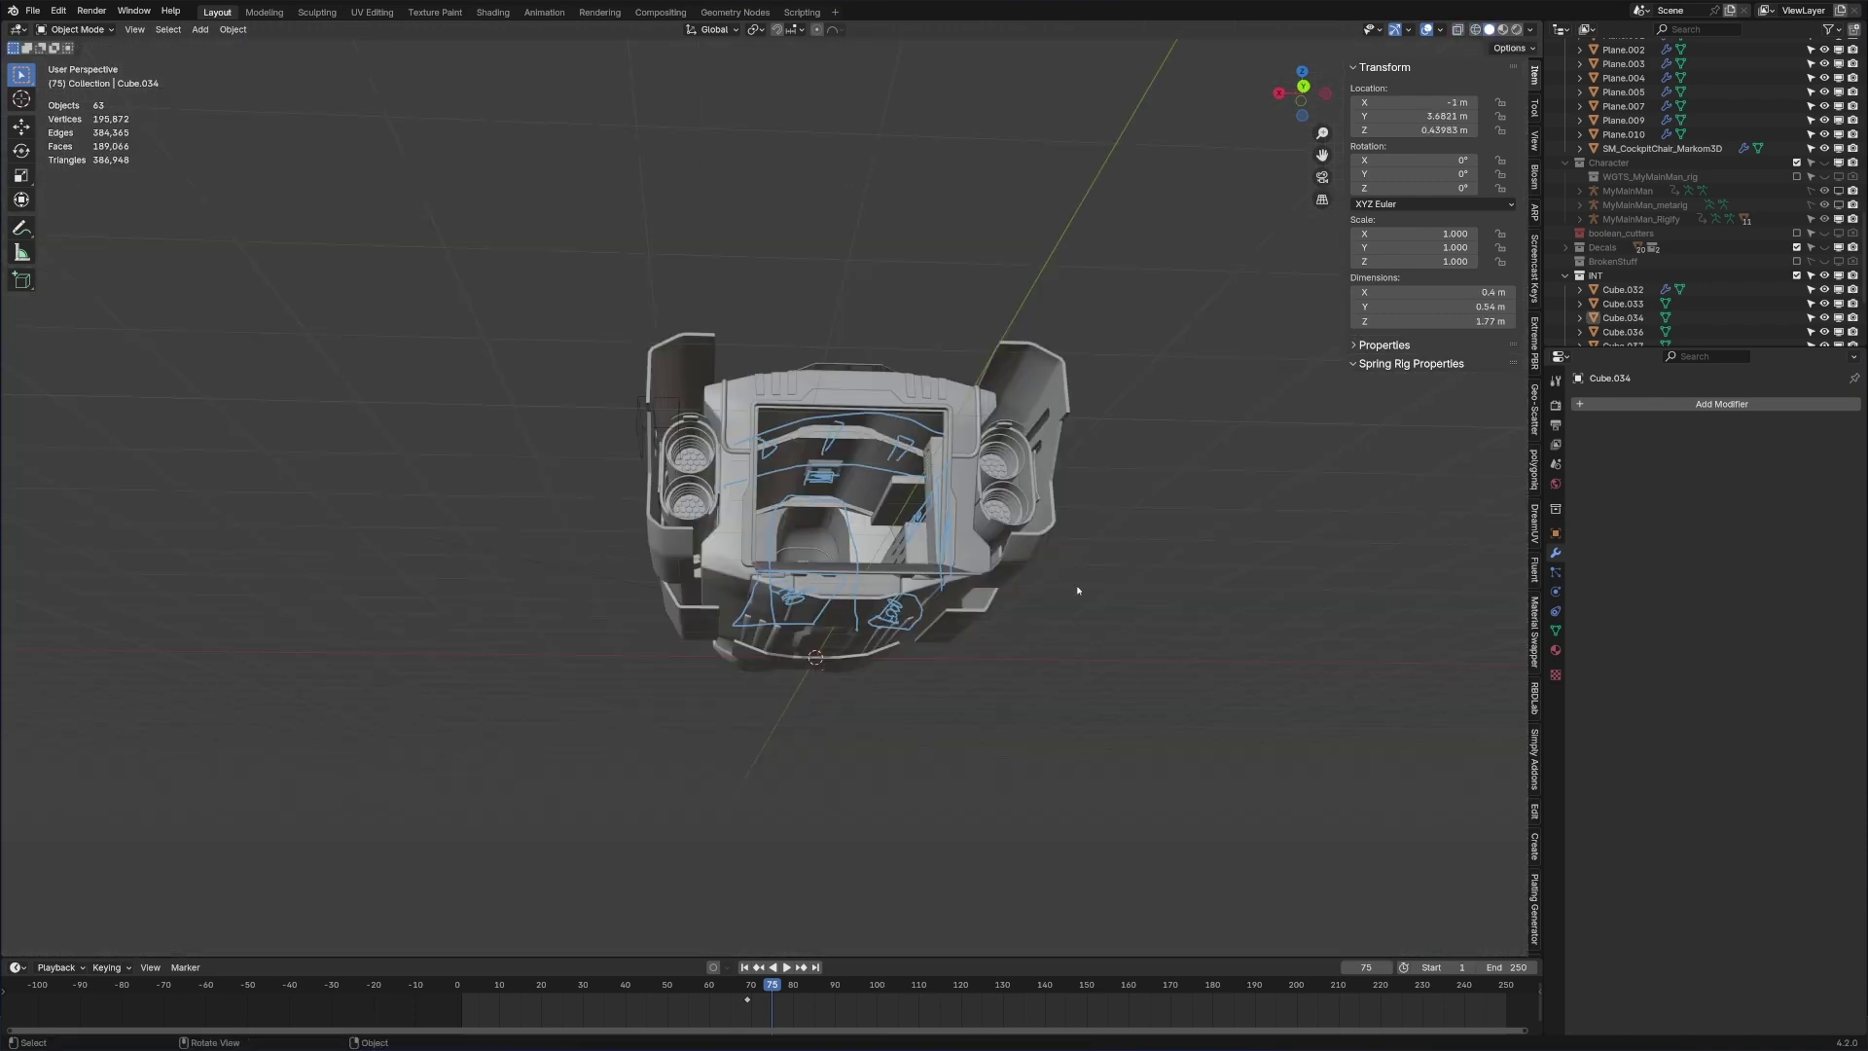
Step: Bevel the corner edges of the new rectangular ceiling fixture with 5 segments
middle_click_drag(1078, 589, 822, 519)
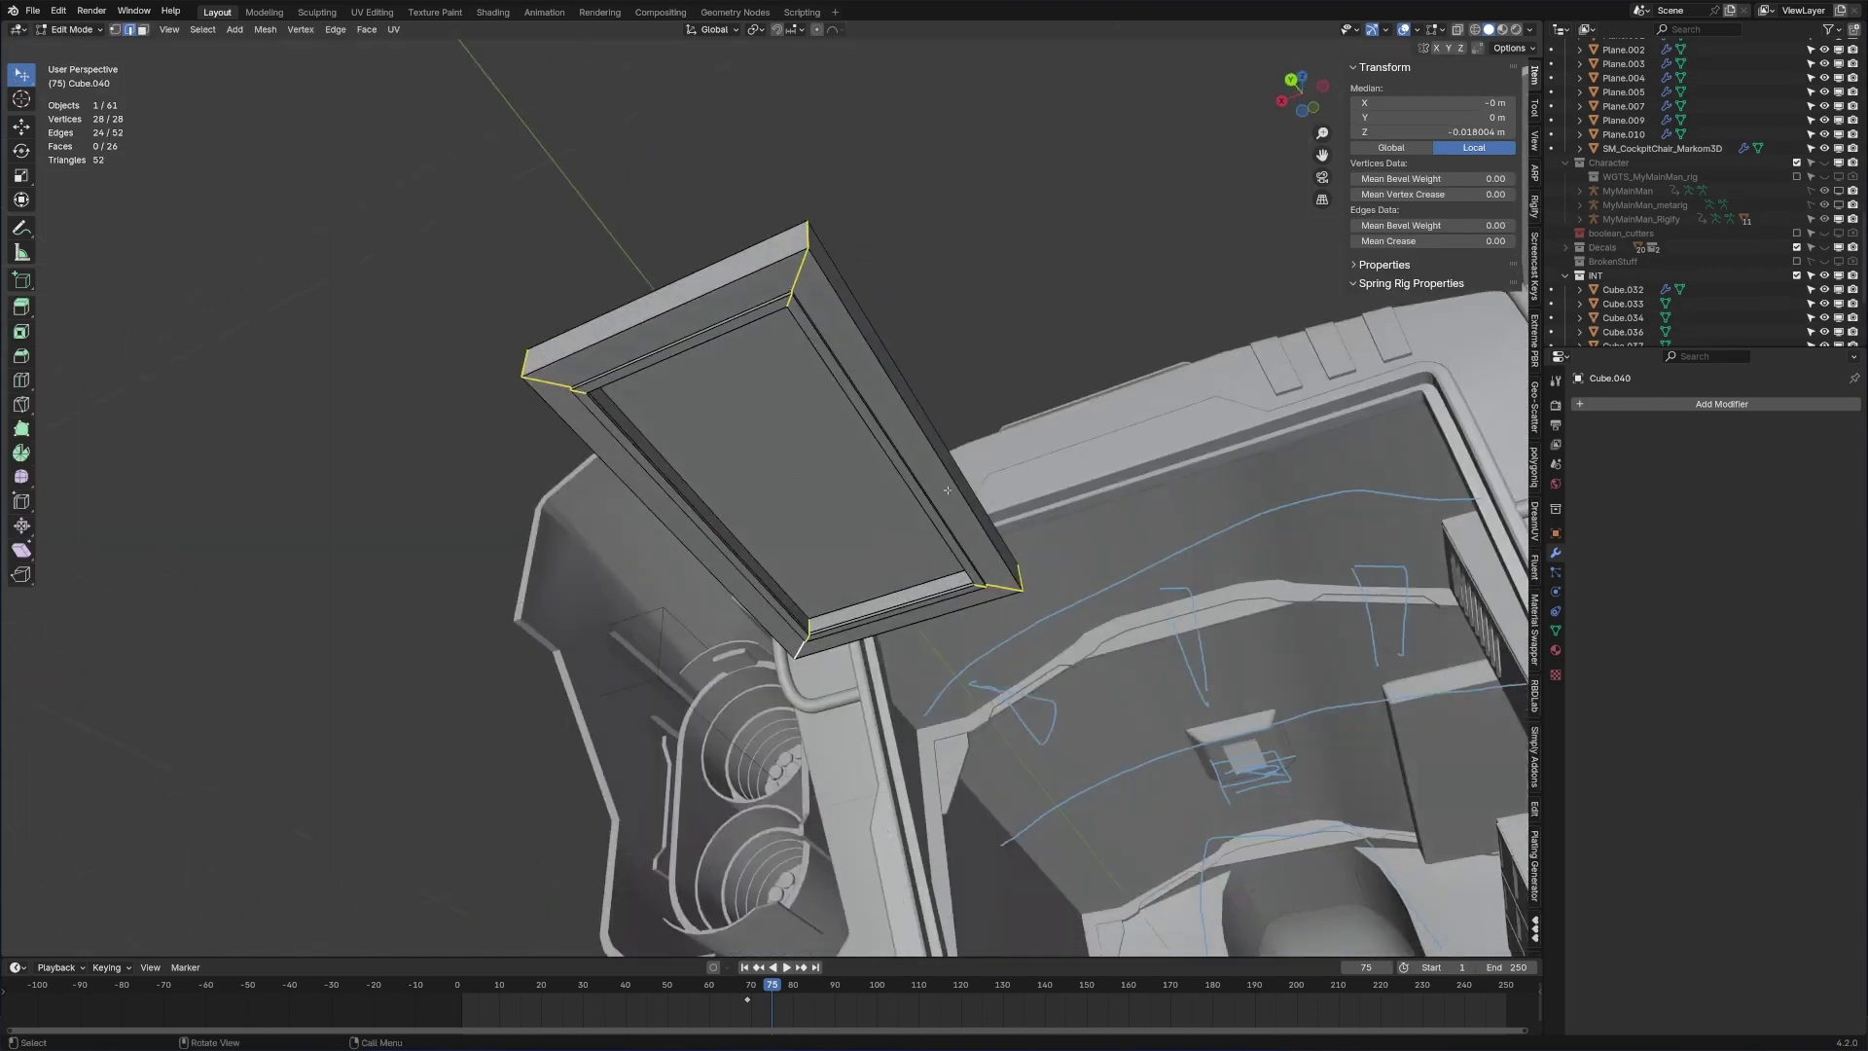
key("ctrl+b")
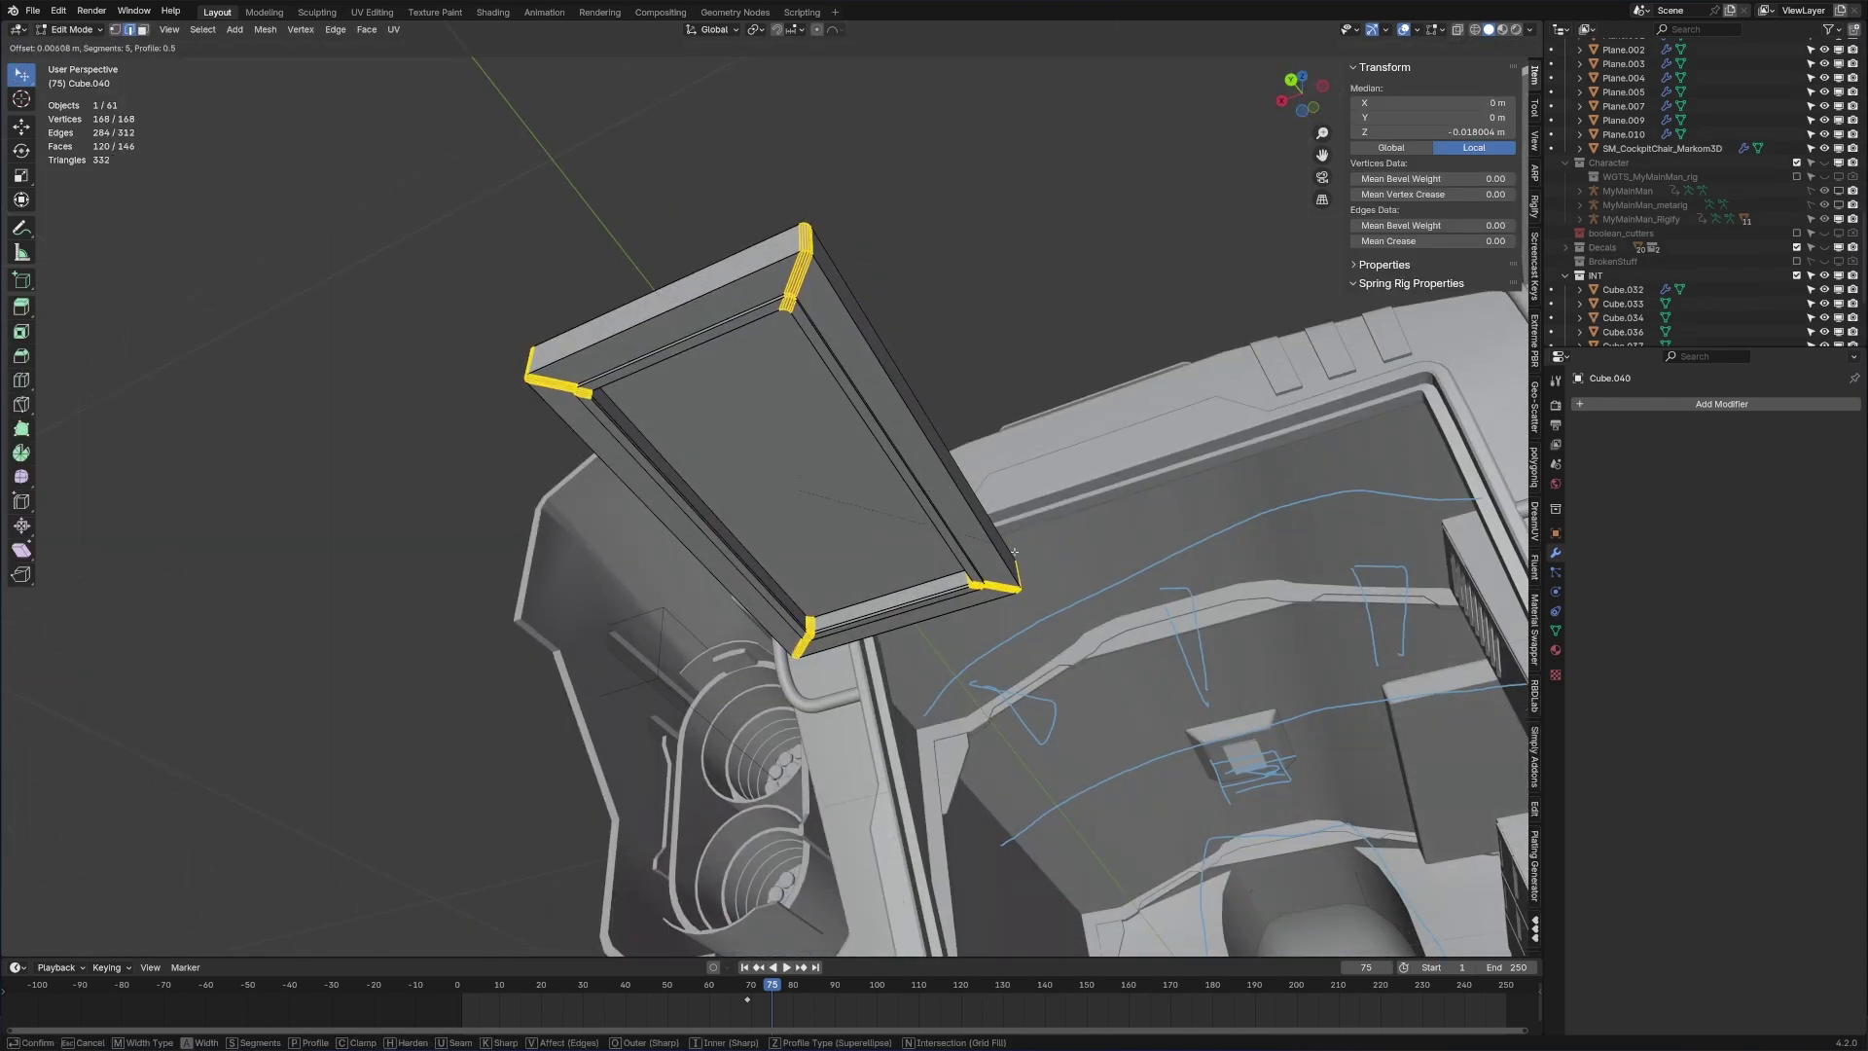
scroll(1168, 730, "up", 4)
left_click(1242, 808)
Step: Move the fixture's flat top face along Z to a local height of about 0.01 m
middle_click_drag(1242, 808, 807, 506)
key("3")
left_click(795, 496)
key("g")
key("z")
left_click(807, 594)
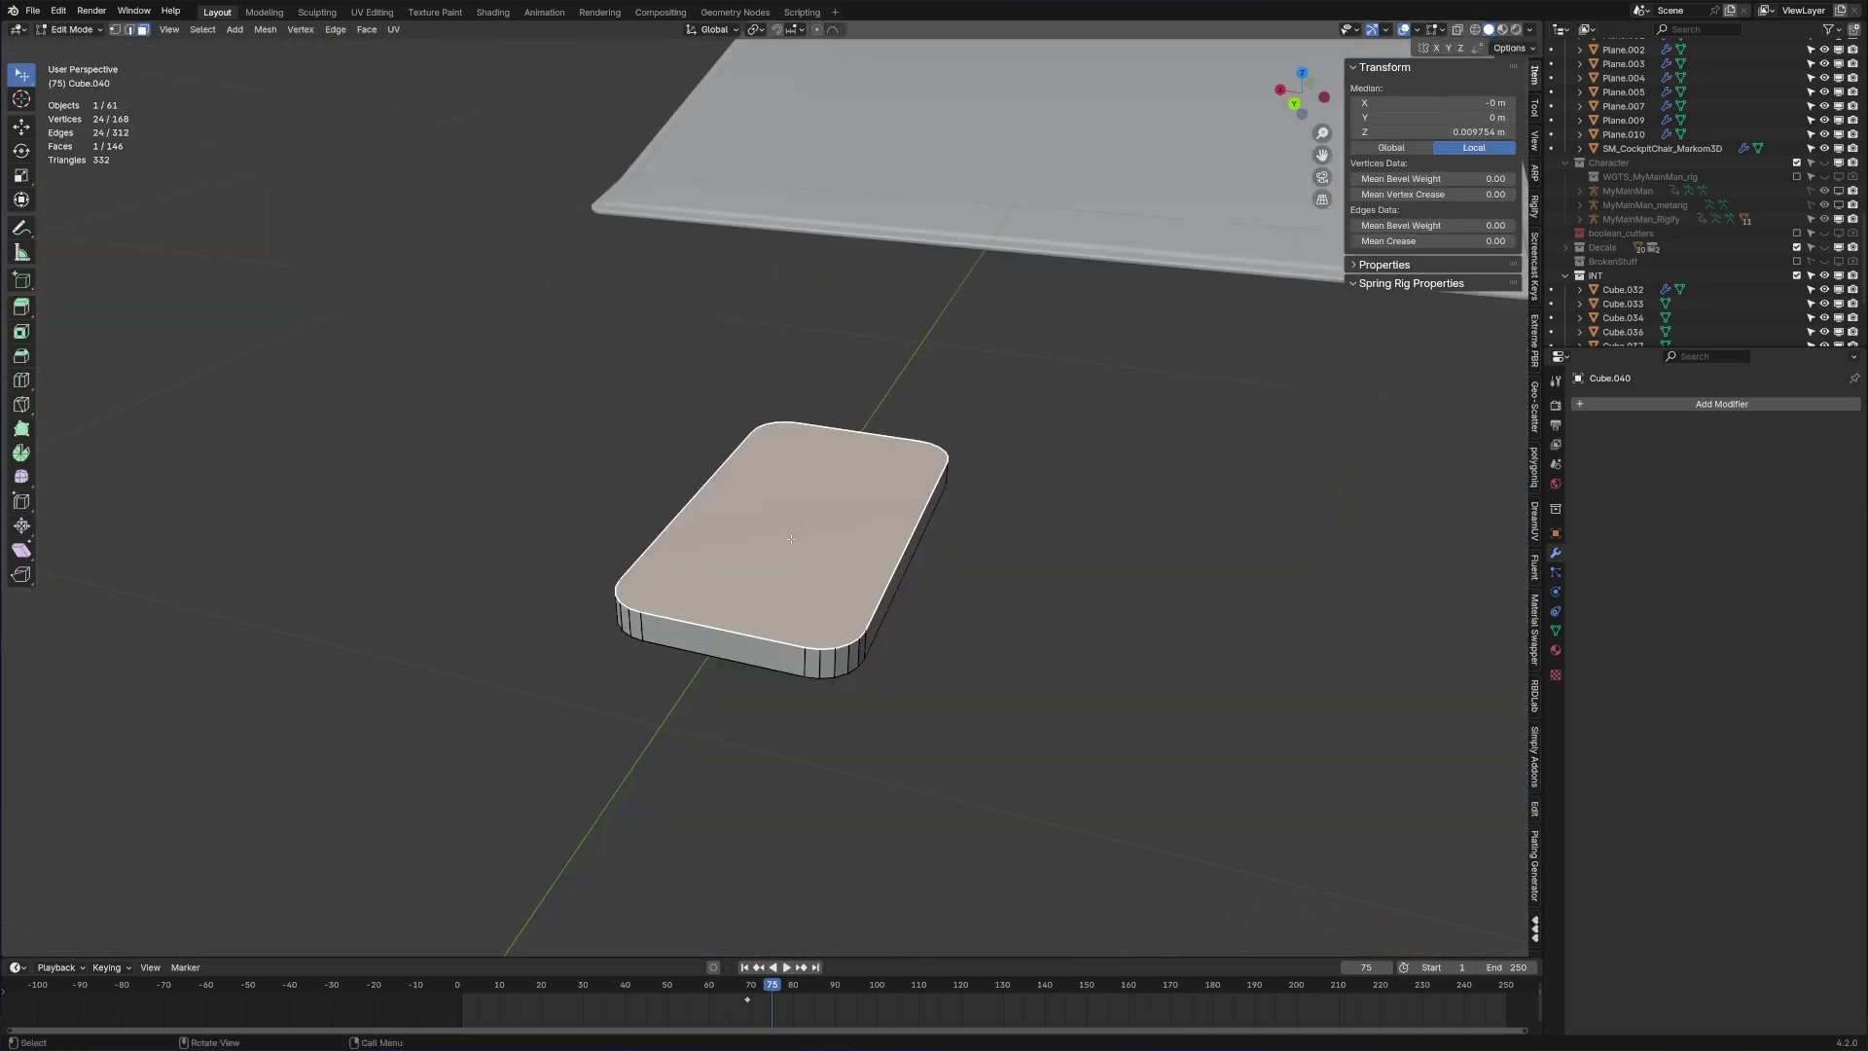
Step: Snap the 3D cursor to the fixture's top face and set the object's origin to the 3D cursor
middle_click_drag(1046, 43, 1083, 43)
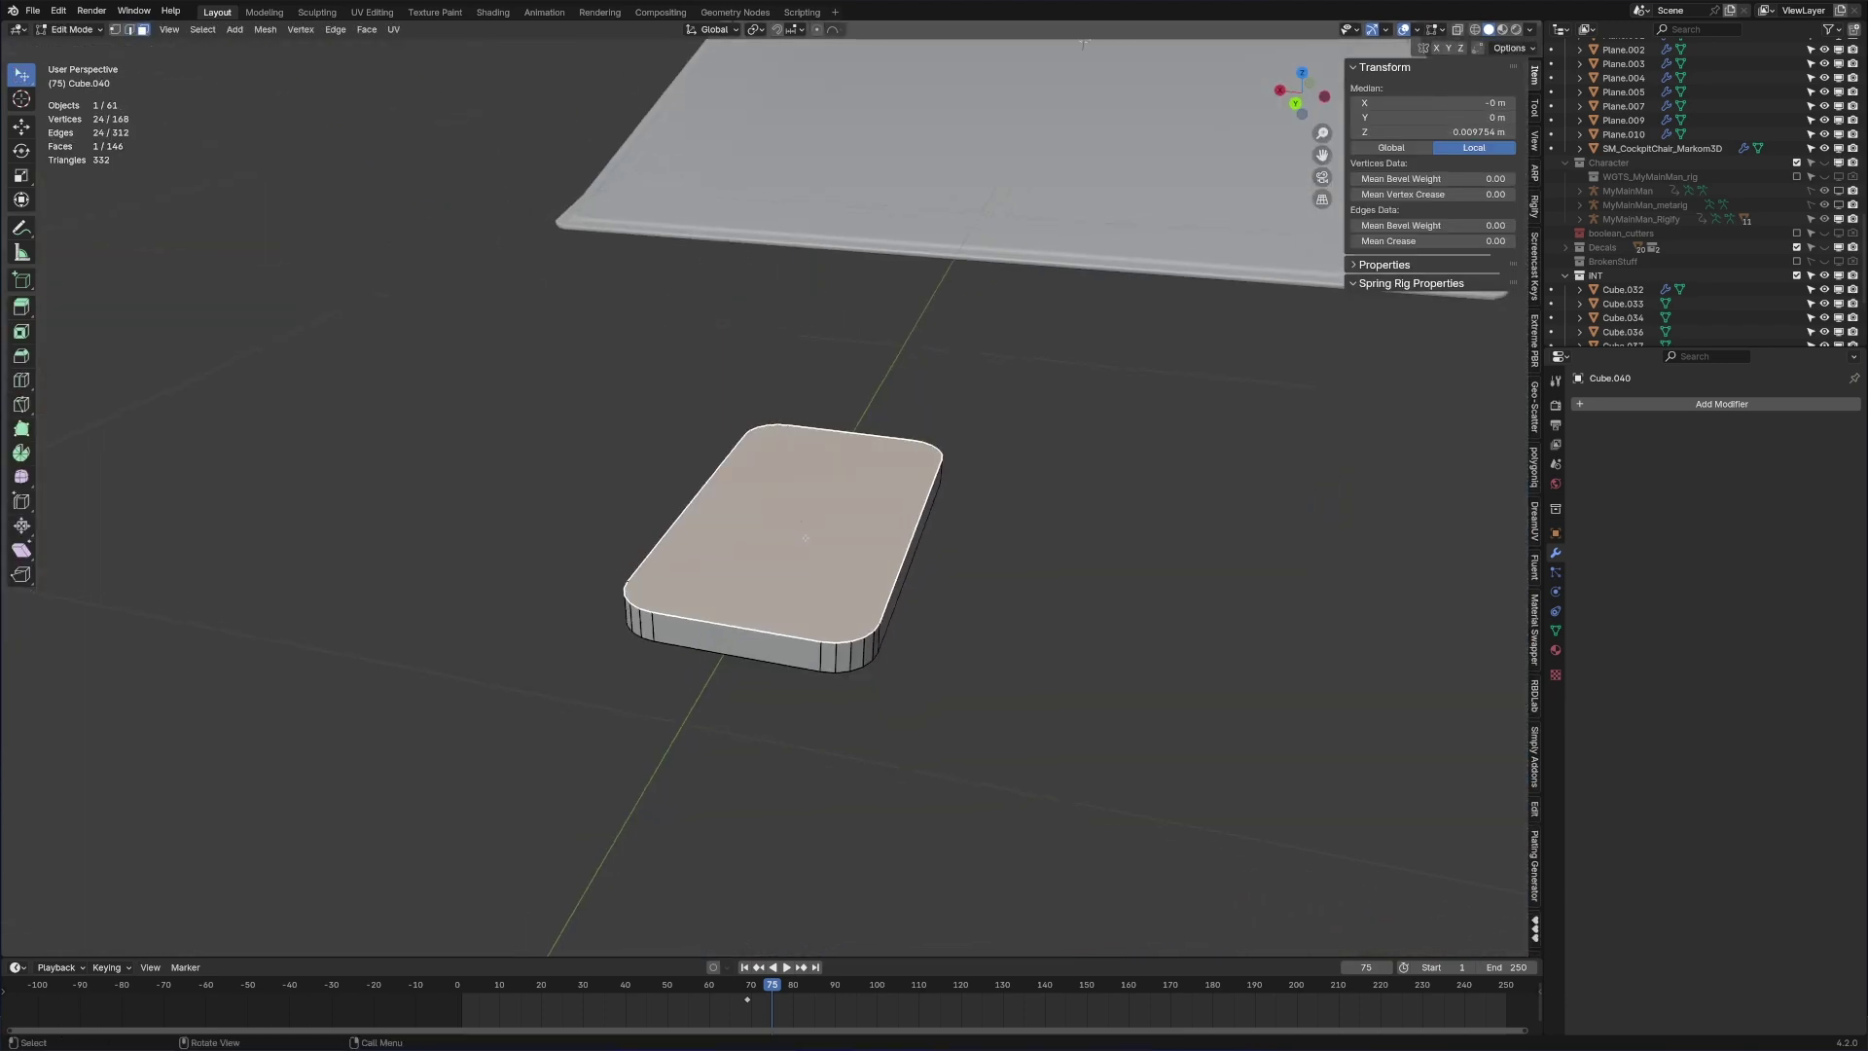
key("KP_Divide")
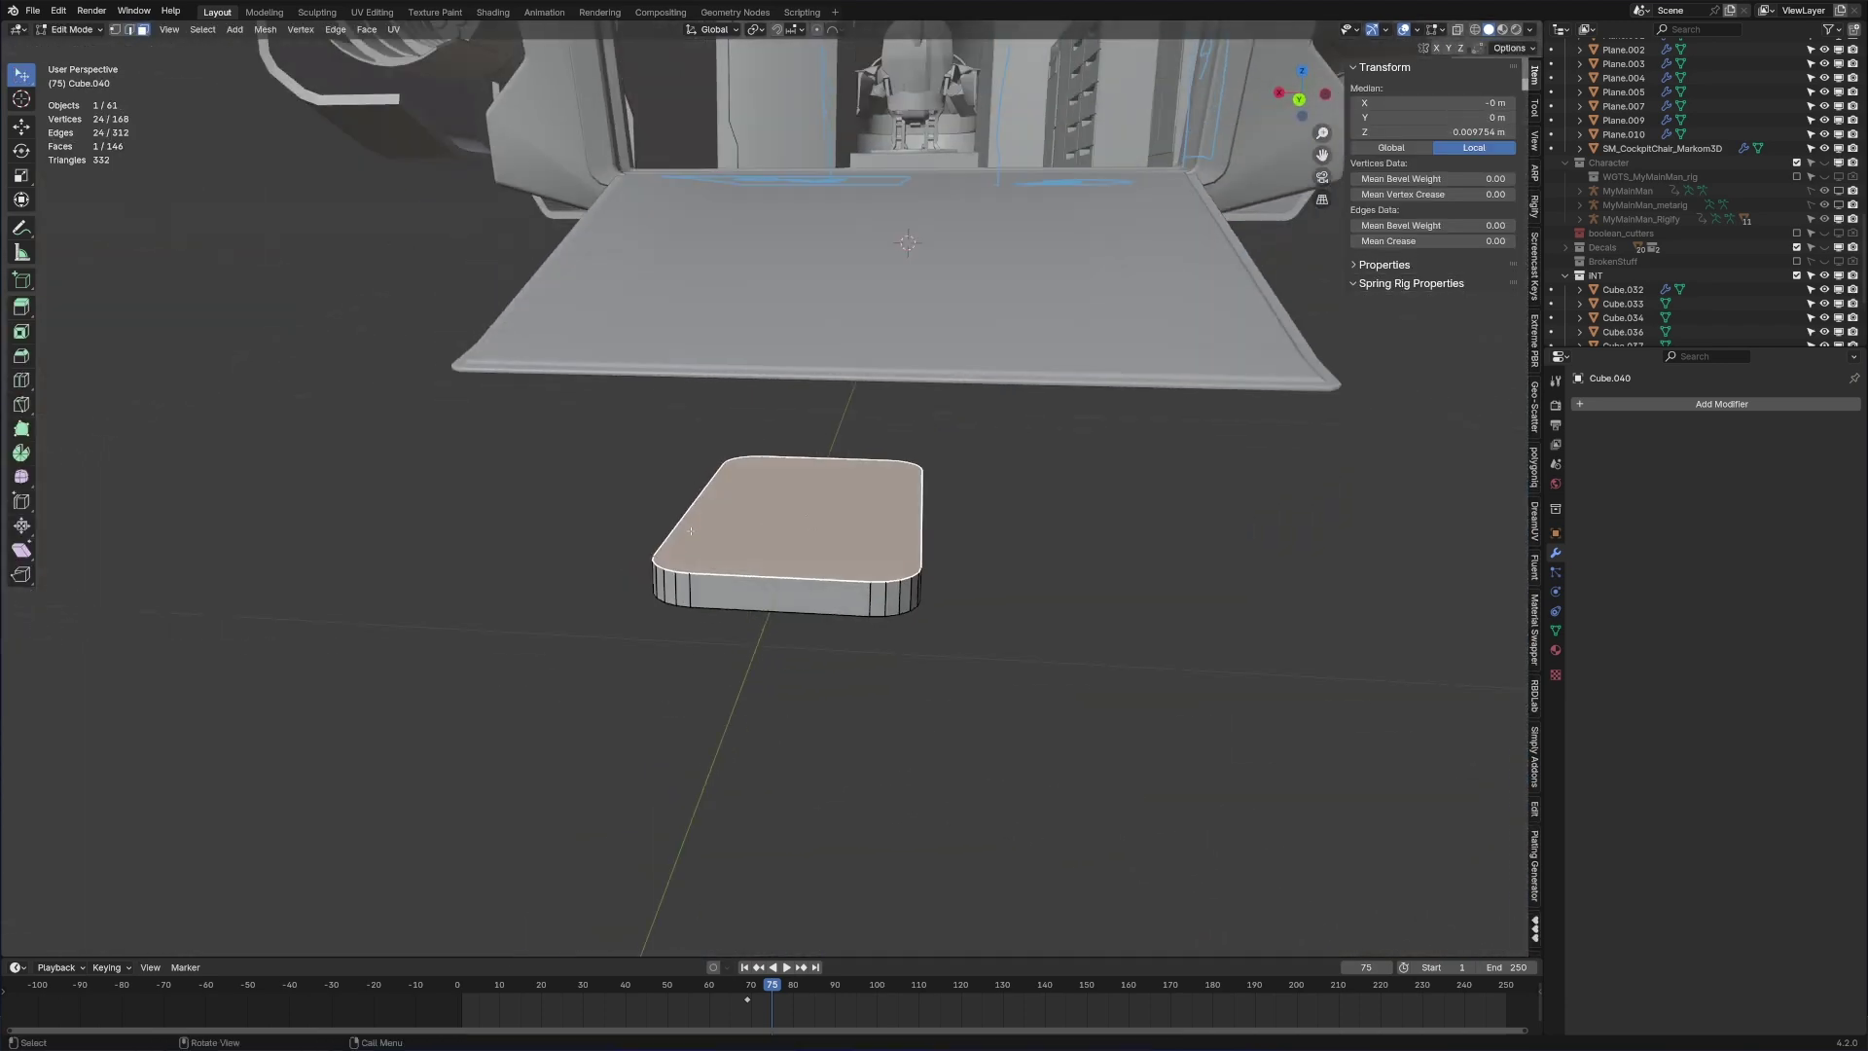
key("shift+s")
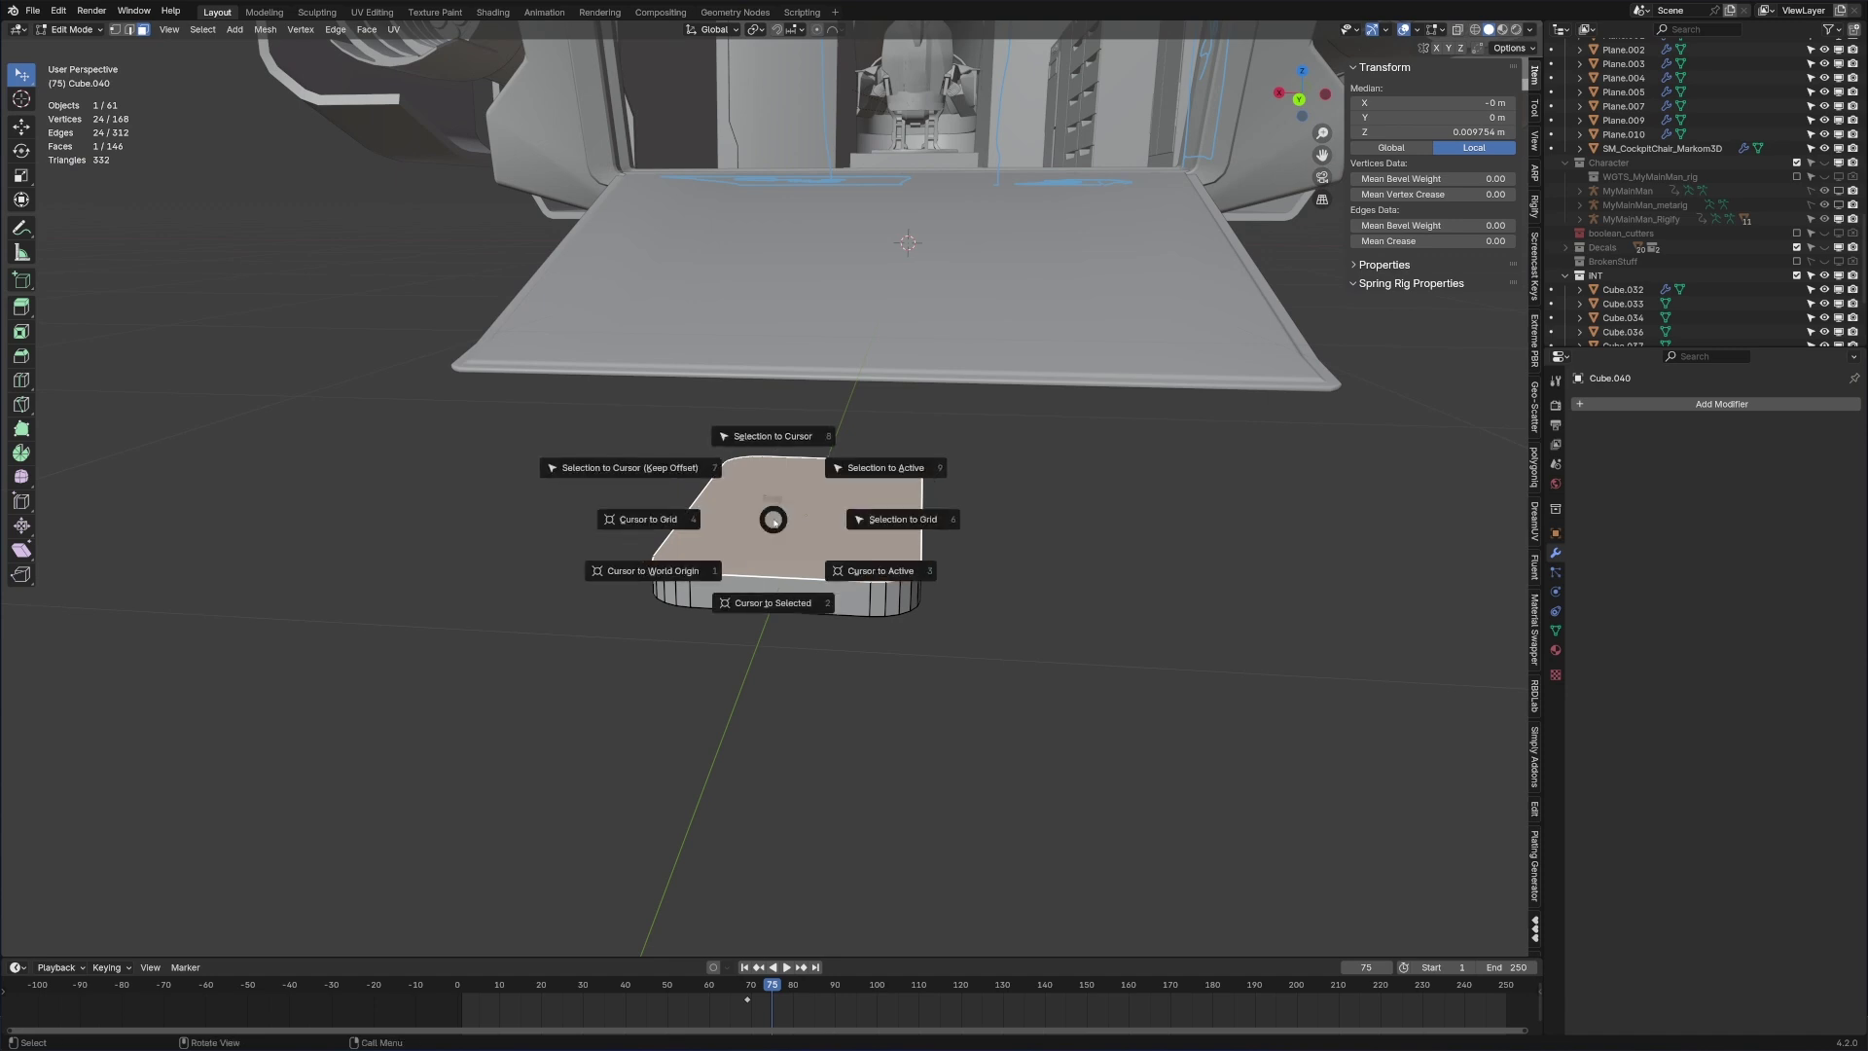
left_click(788, 560)
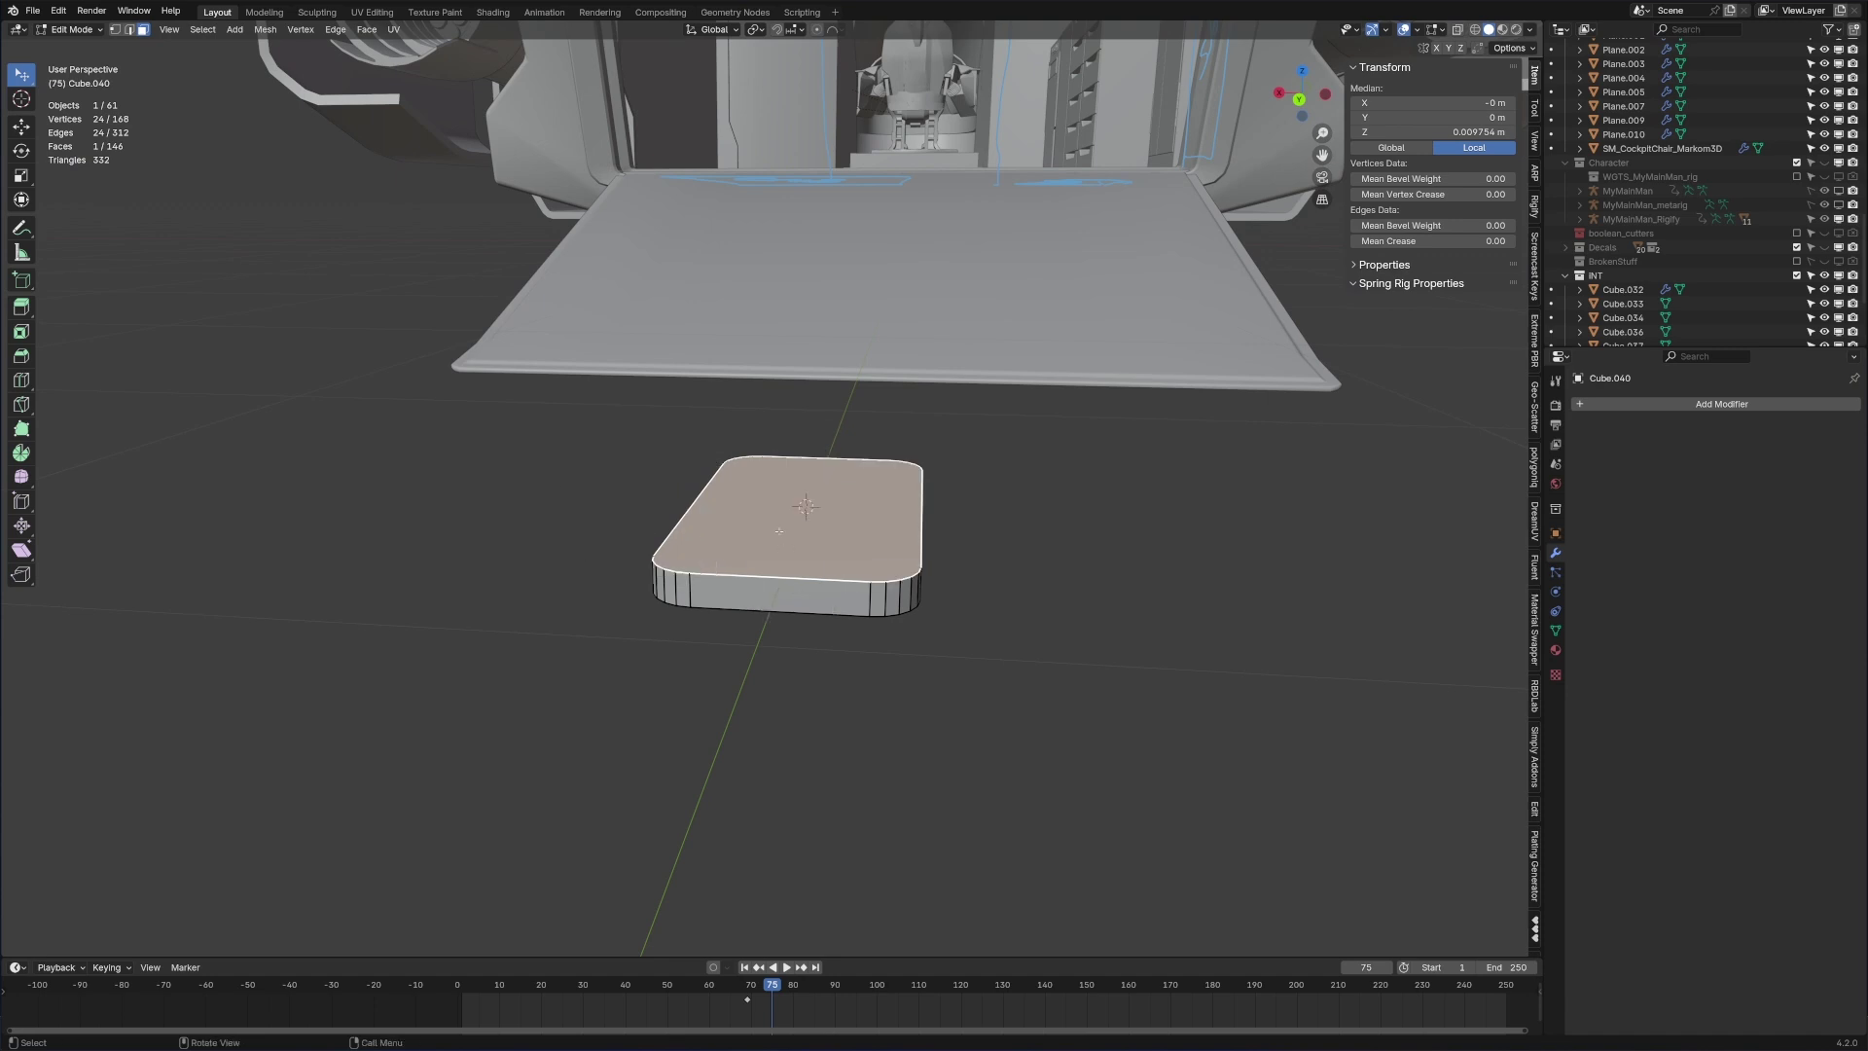
key("Tab")
right_click(778, 534)
mouse_move(779, 532)
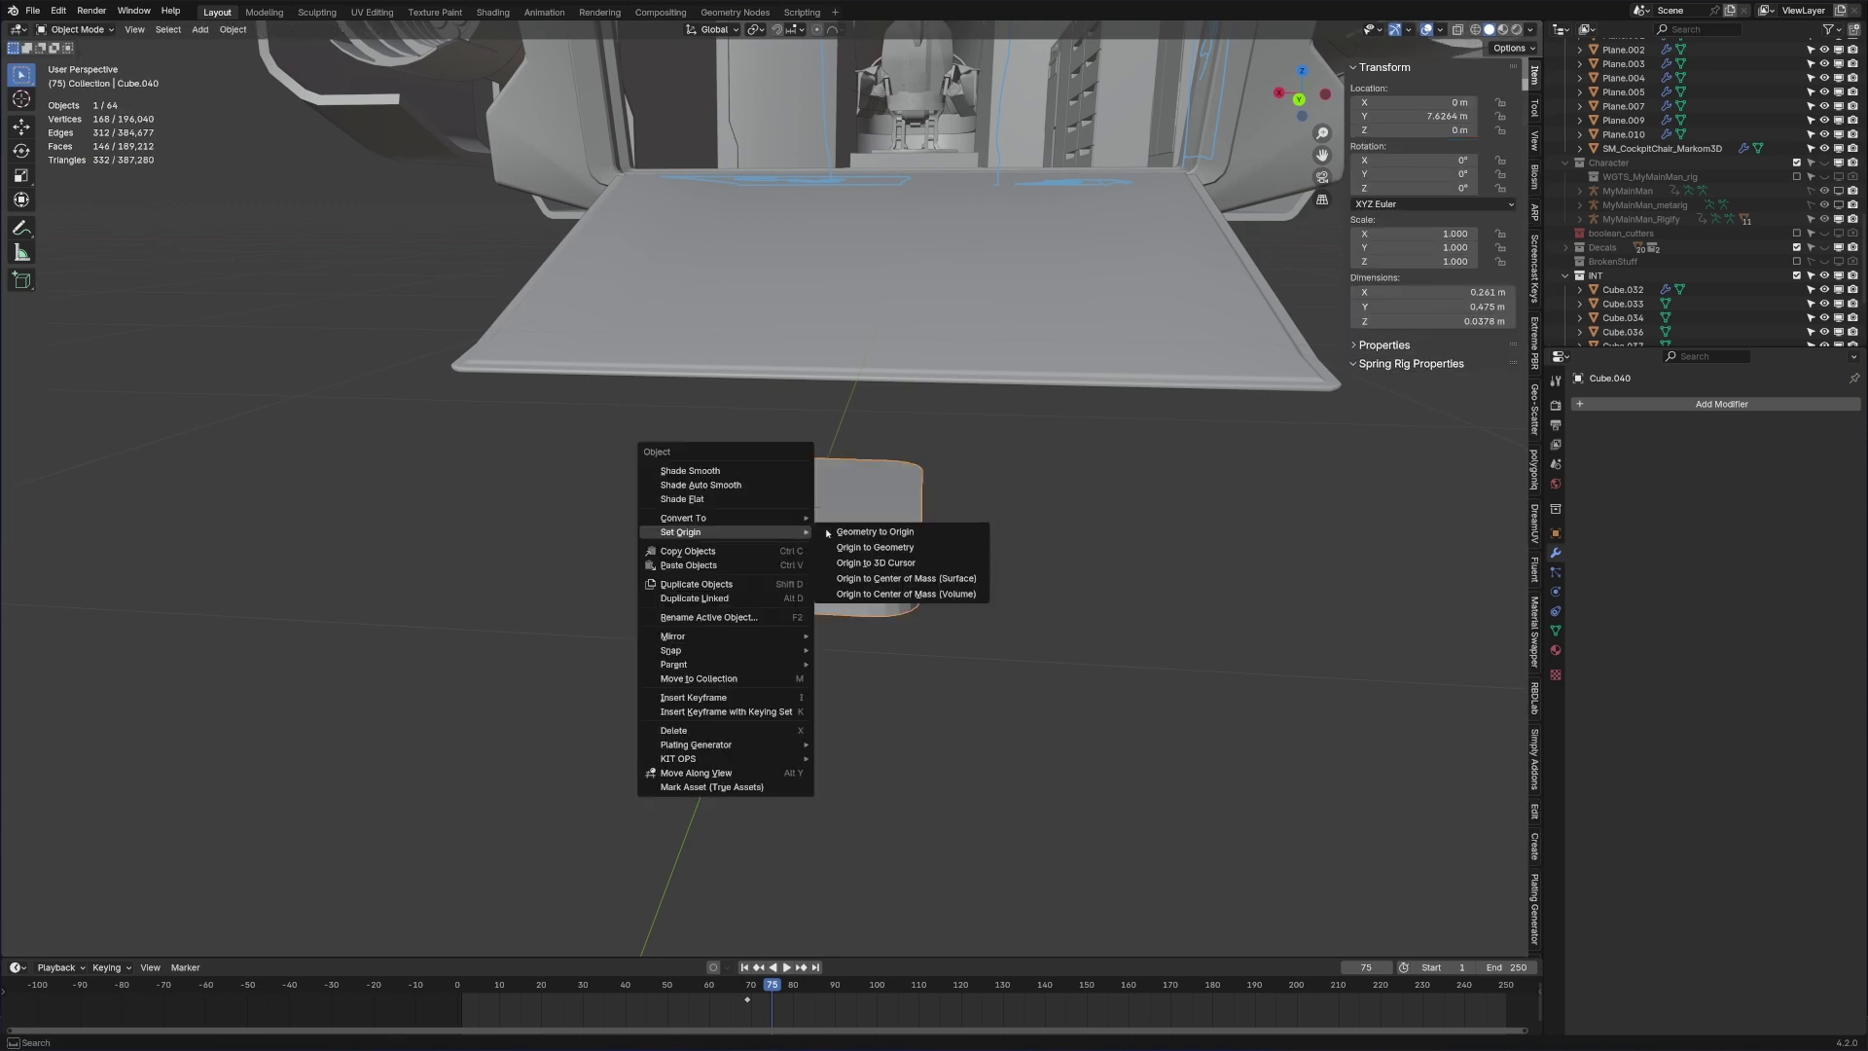
left_click(875, 563)
Step: Set the snap target to Face for moving the fixture
middle_click_drag(875, 563, 788, 632)
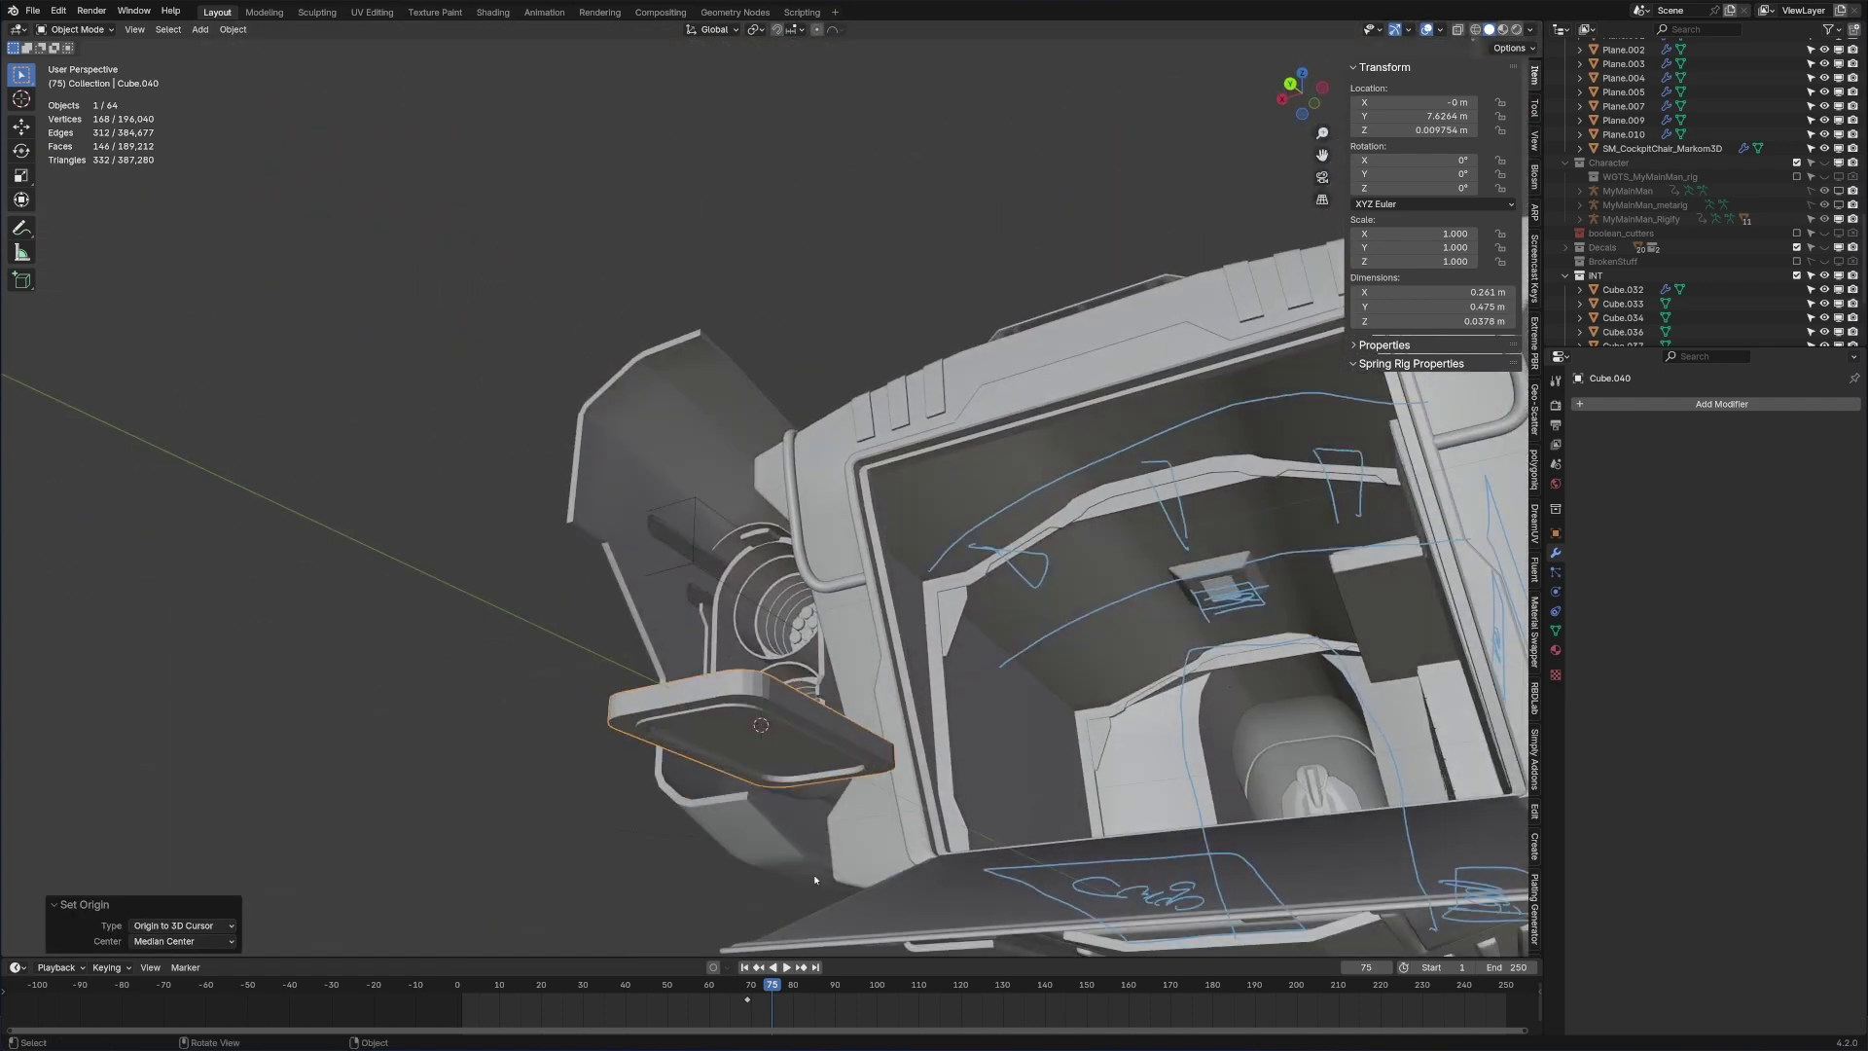
middle_click_drag(814, 799, 817, 759)
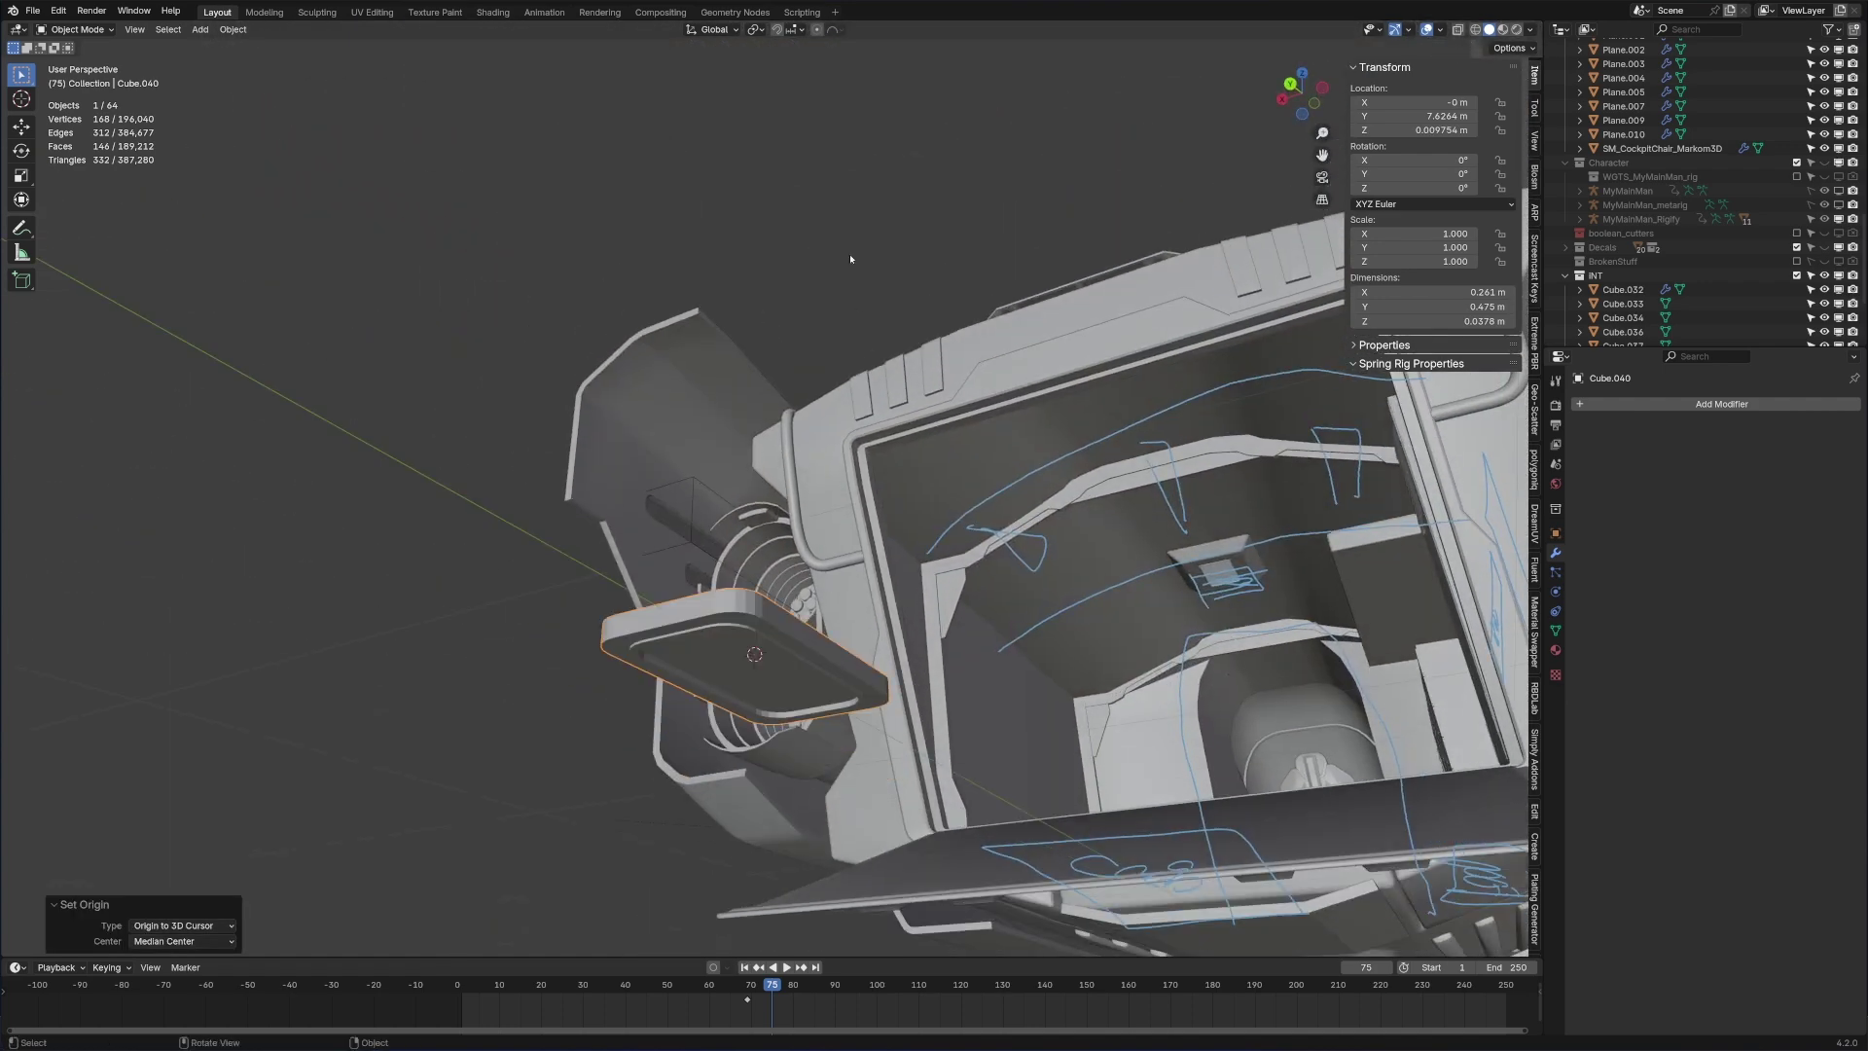
left_click(798, 29)
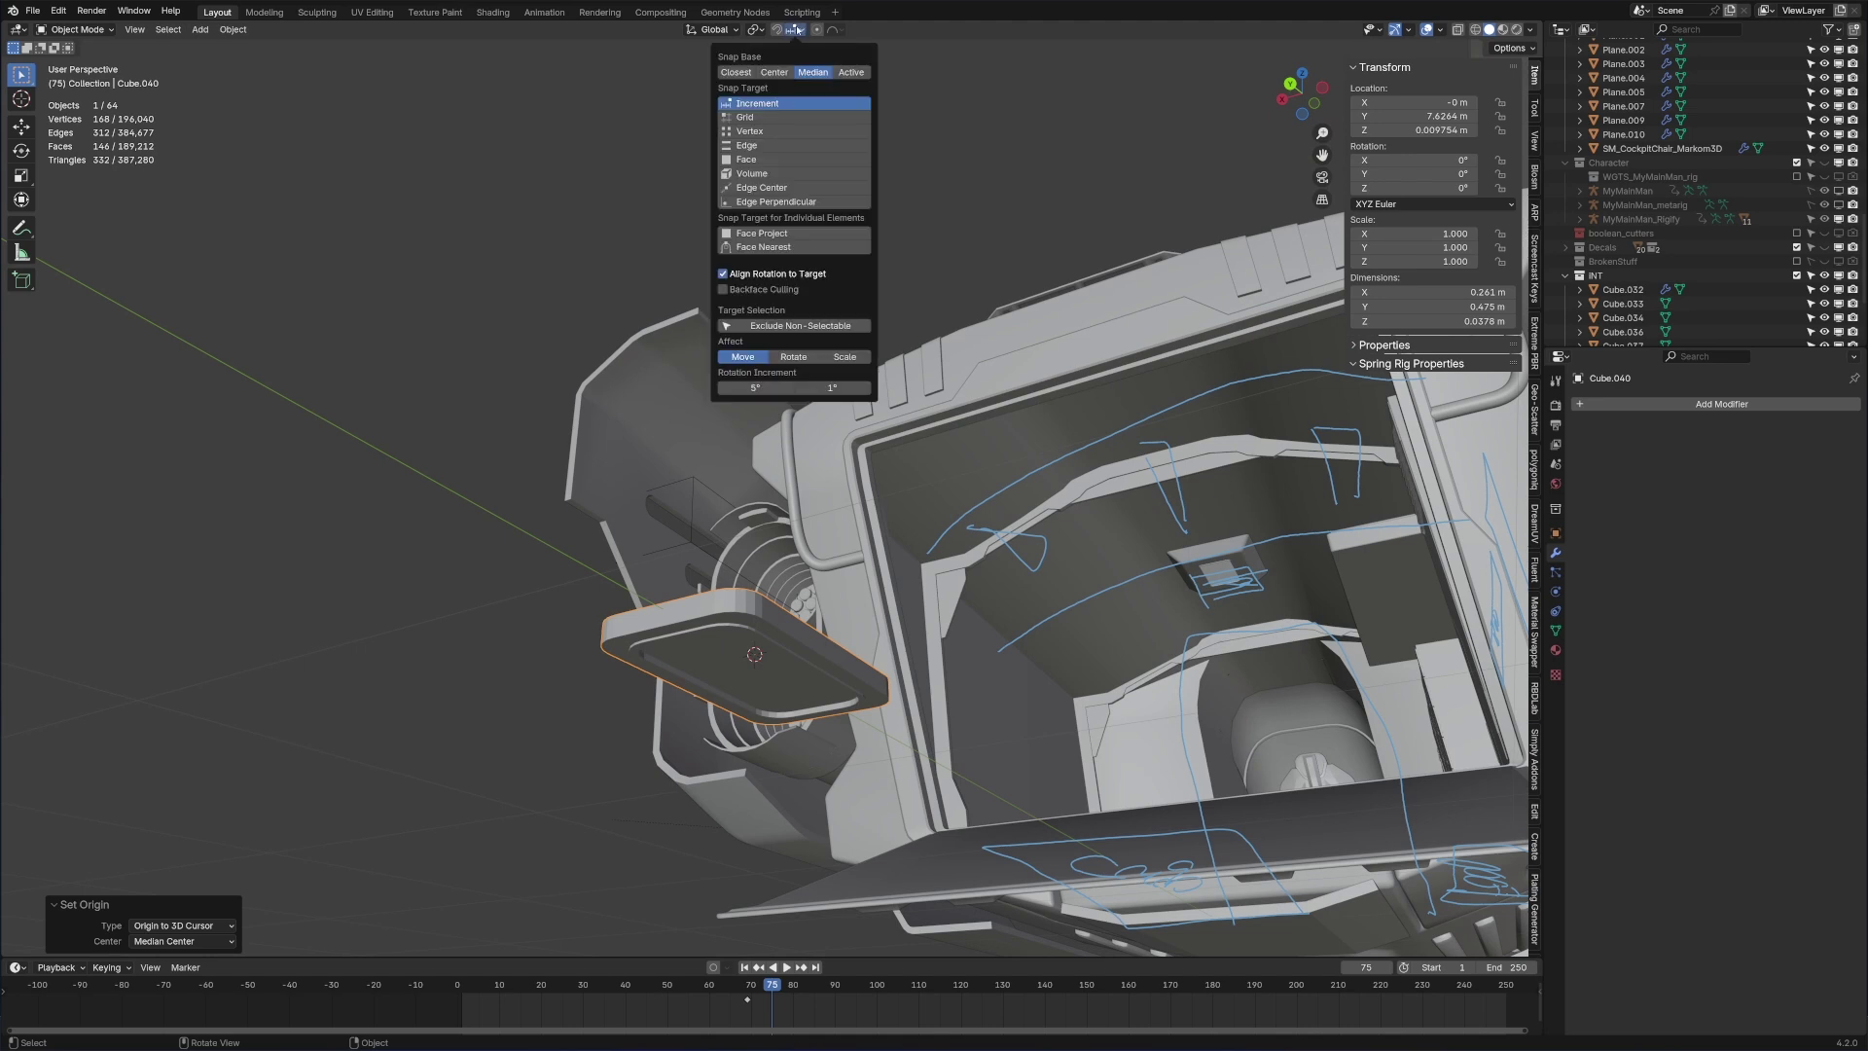
left_click(795, 160)
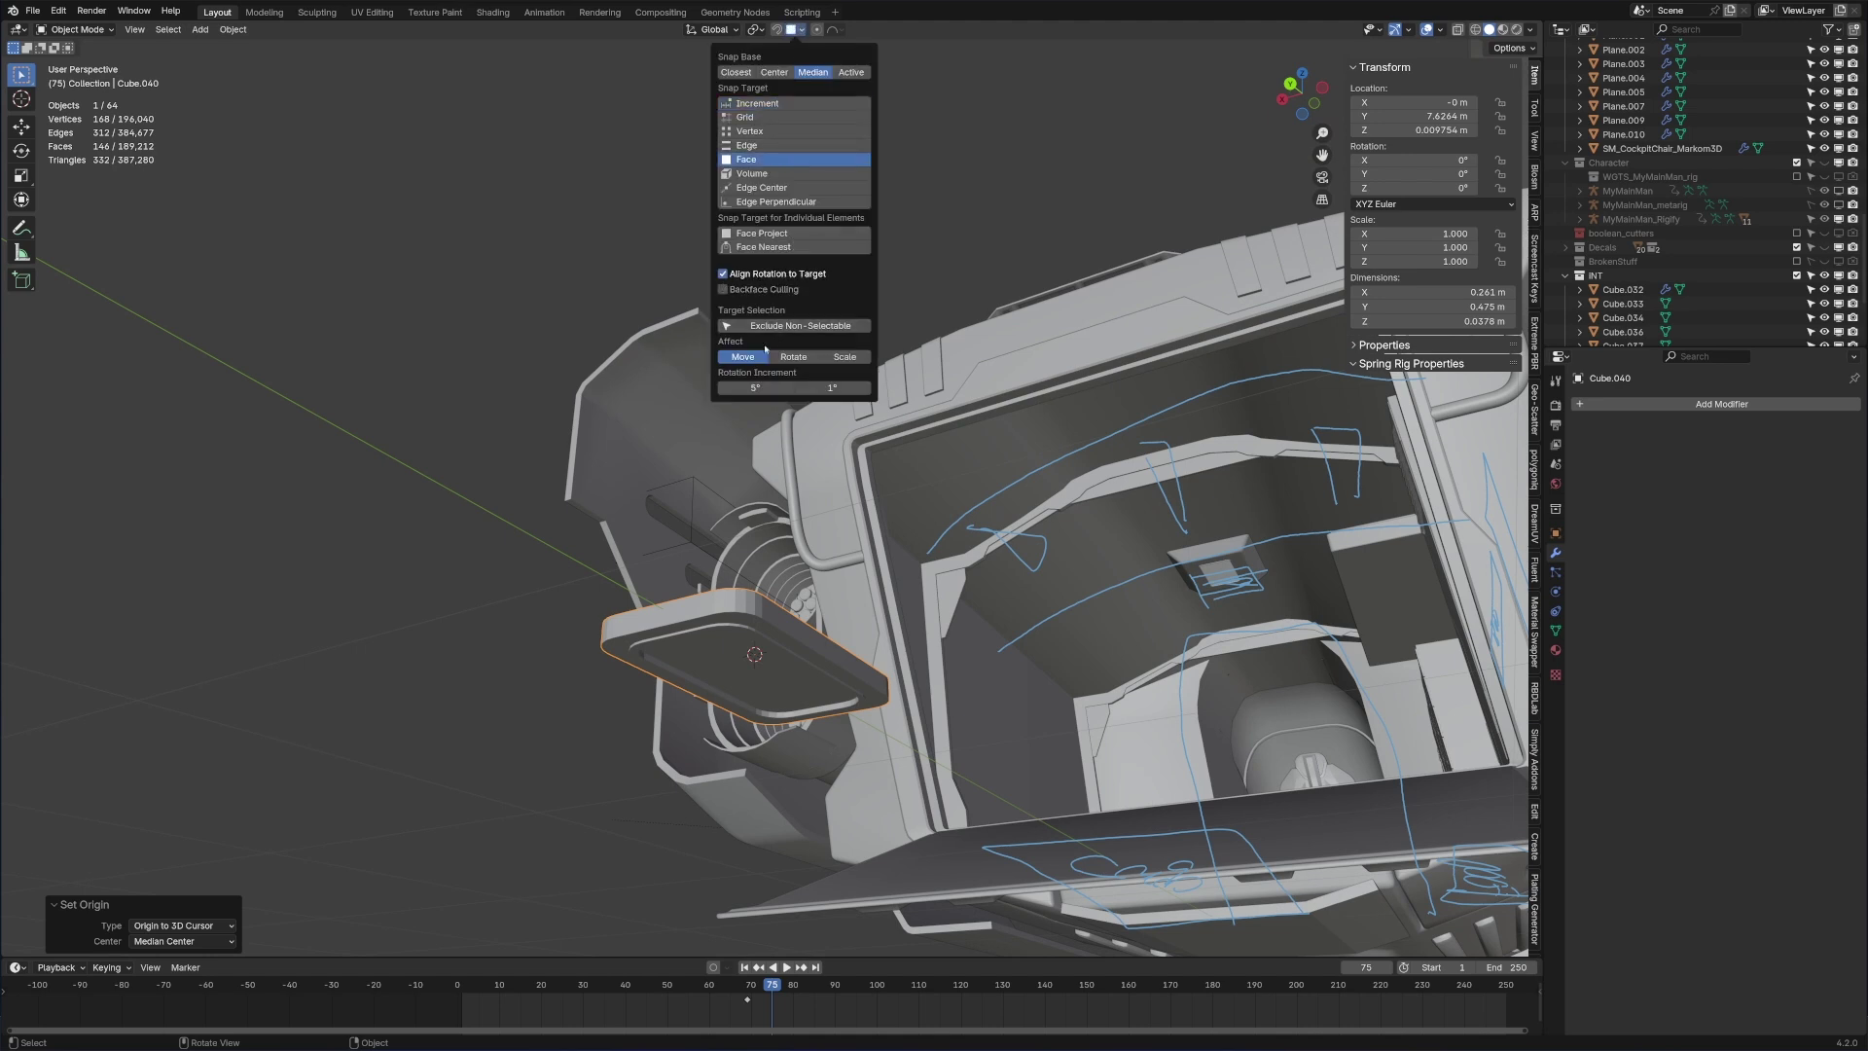
Step: Move the fixture with face snapping onto the curved ceiling beside the vent, at about X 0.81, Y 2.43, Z 2.39 m
middle_click_drag(934, 633, 892, 598)
key("g")
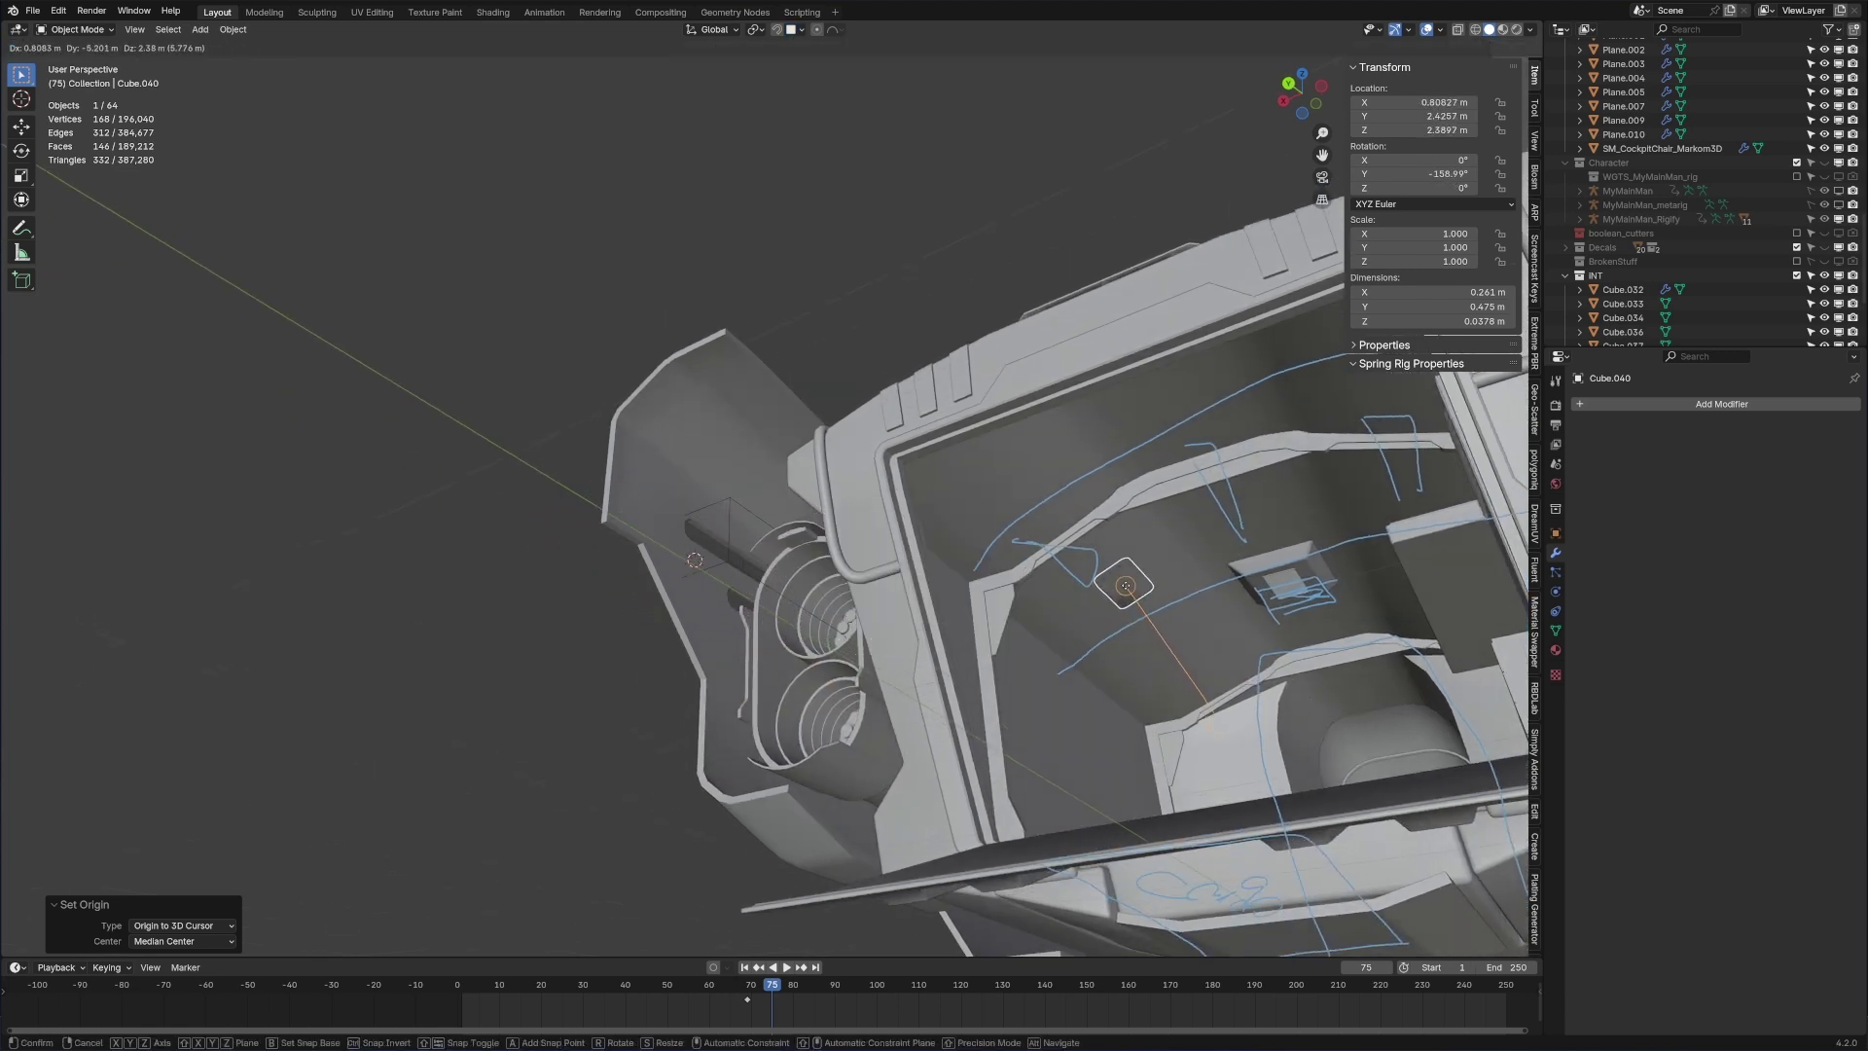
left_click(1126, 585)
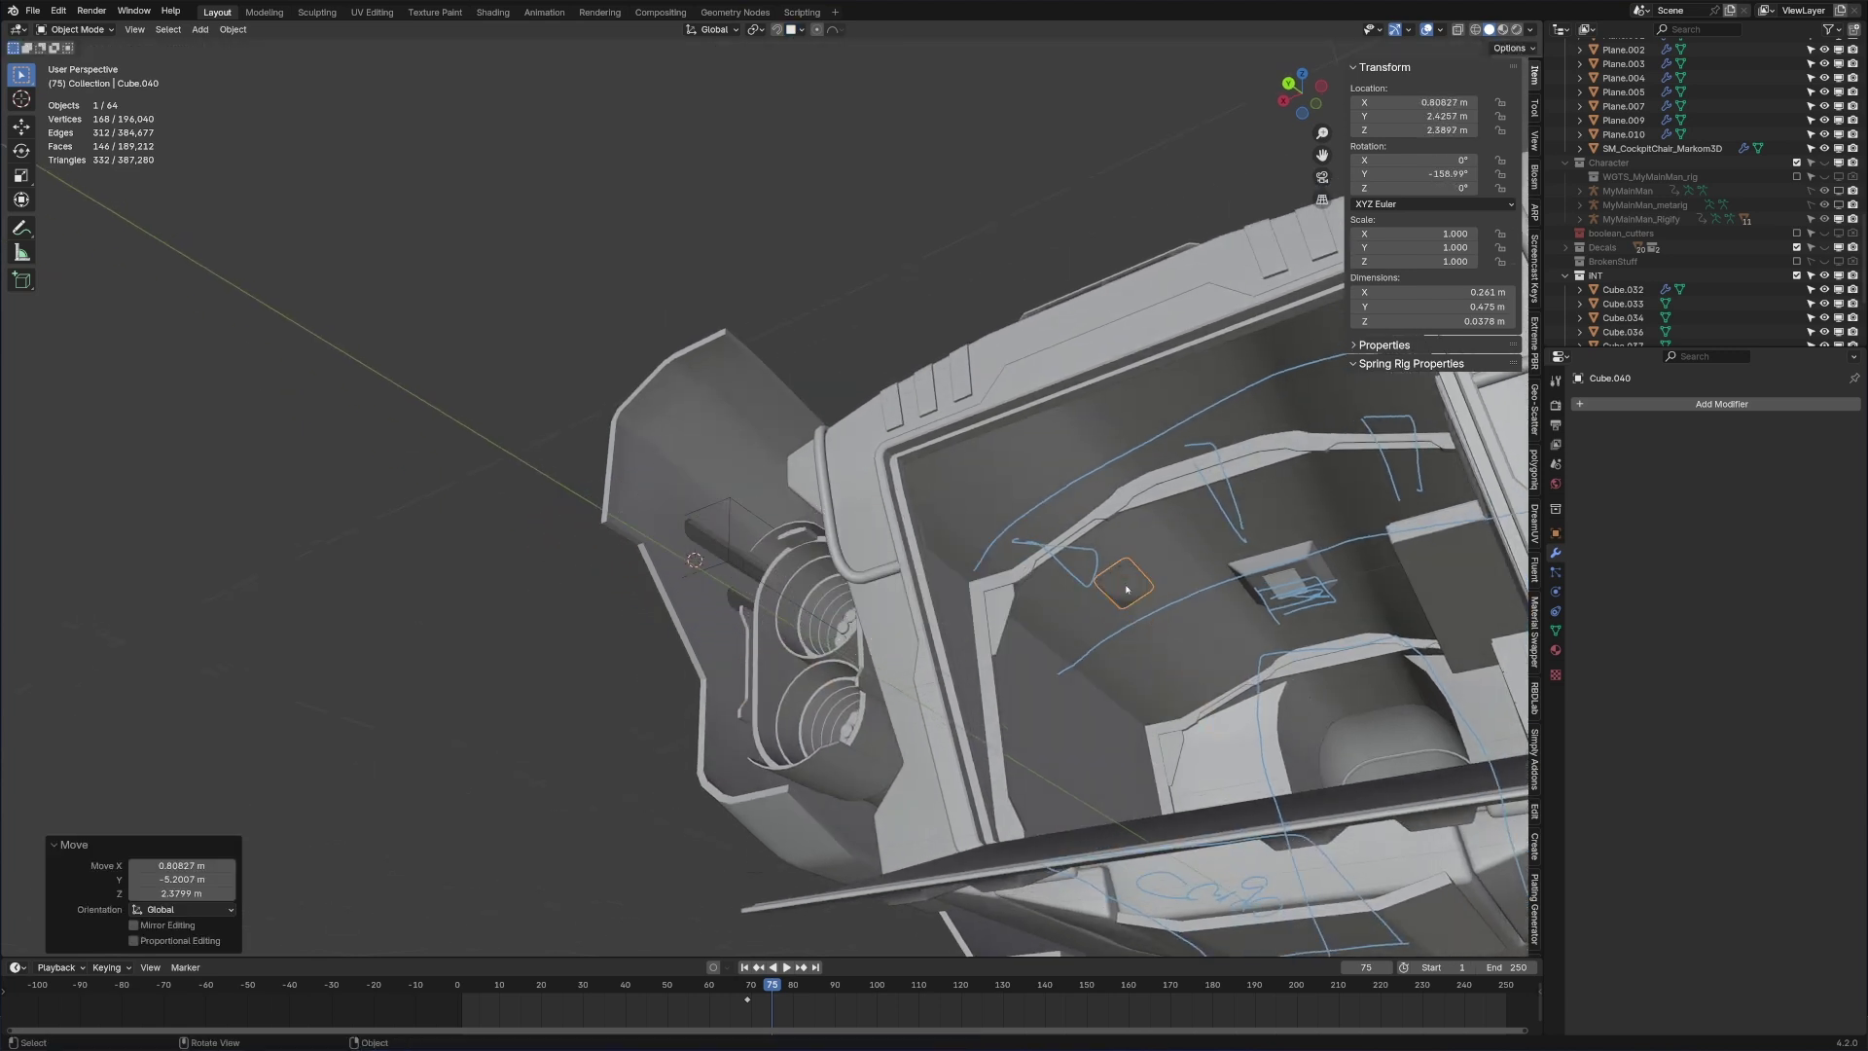
Step: Flip the ceiling fixture by scaling it -1 along its local Z axis and try to apply the scale
key("KP_Decimal")
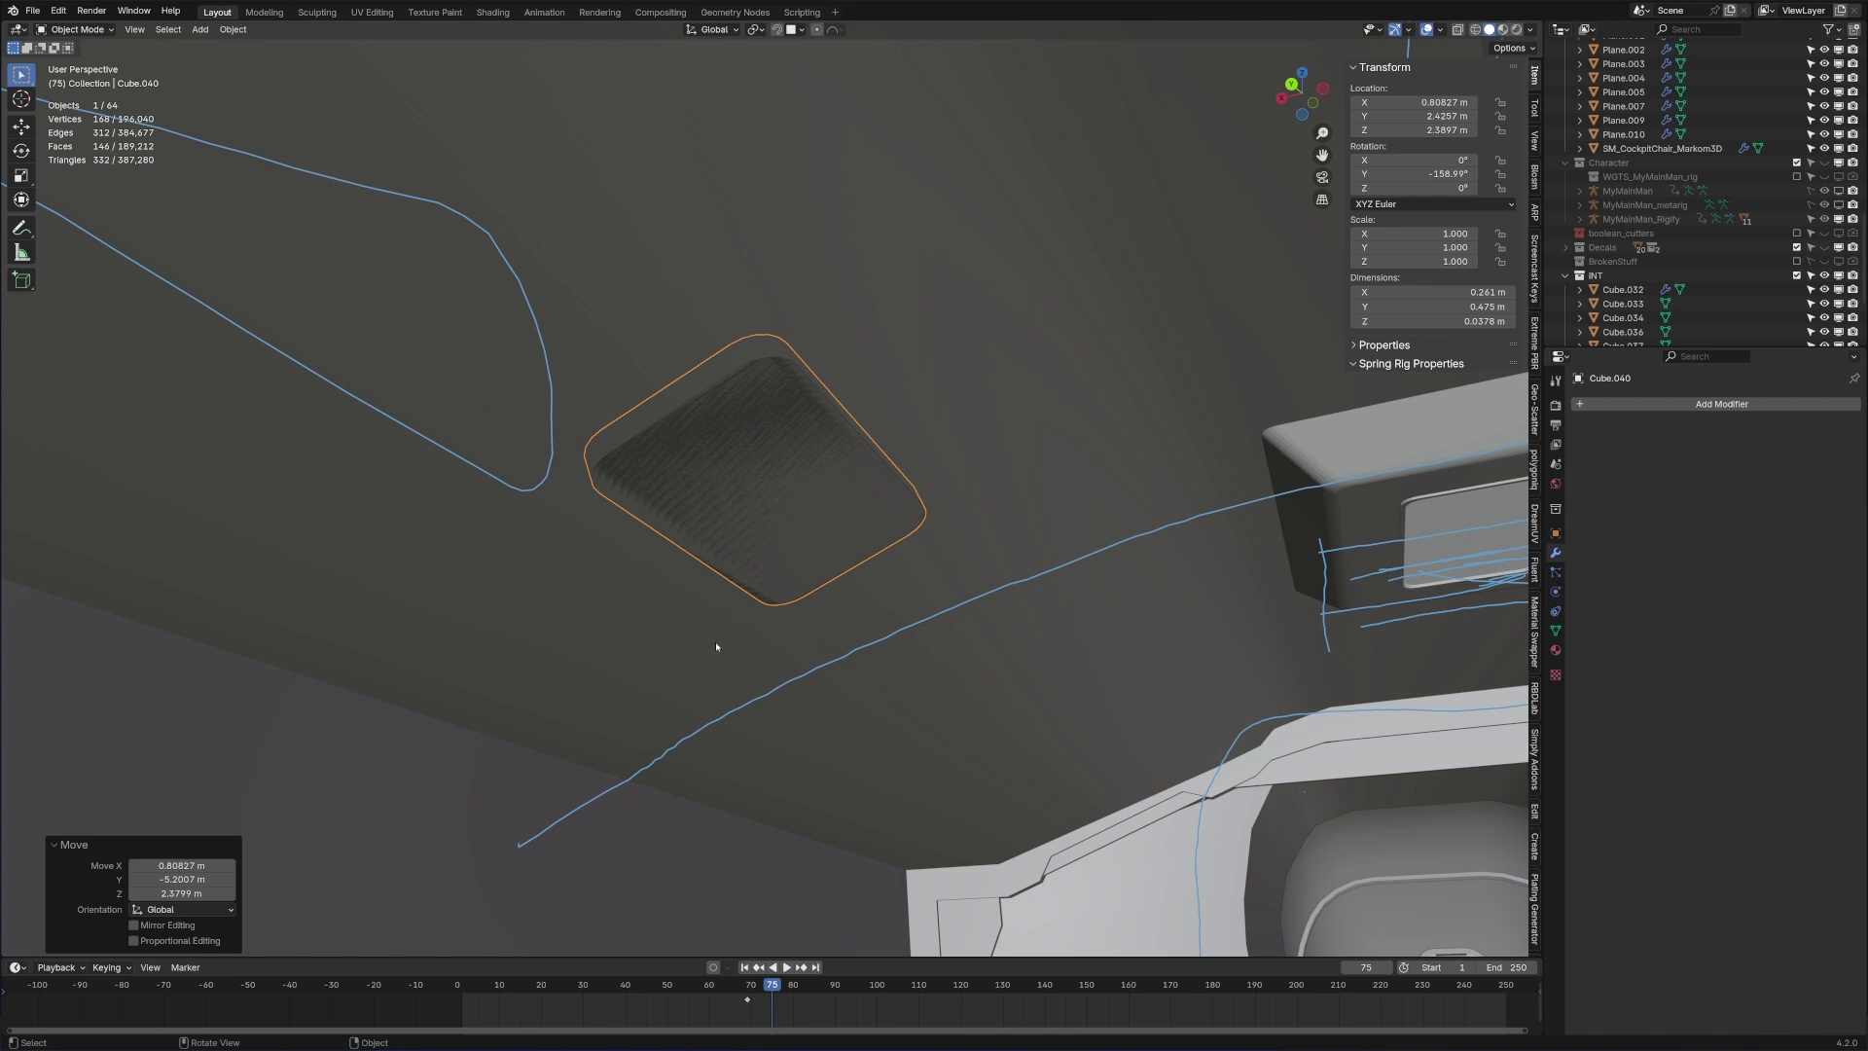
key("s")
key("z")
key("z")
type("-1")
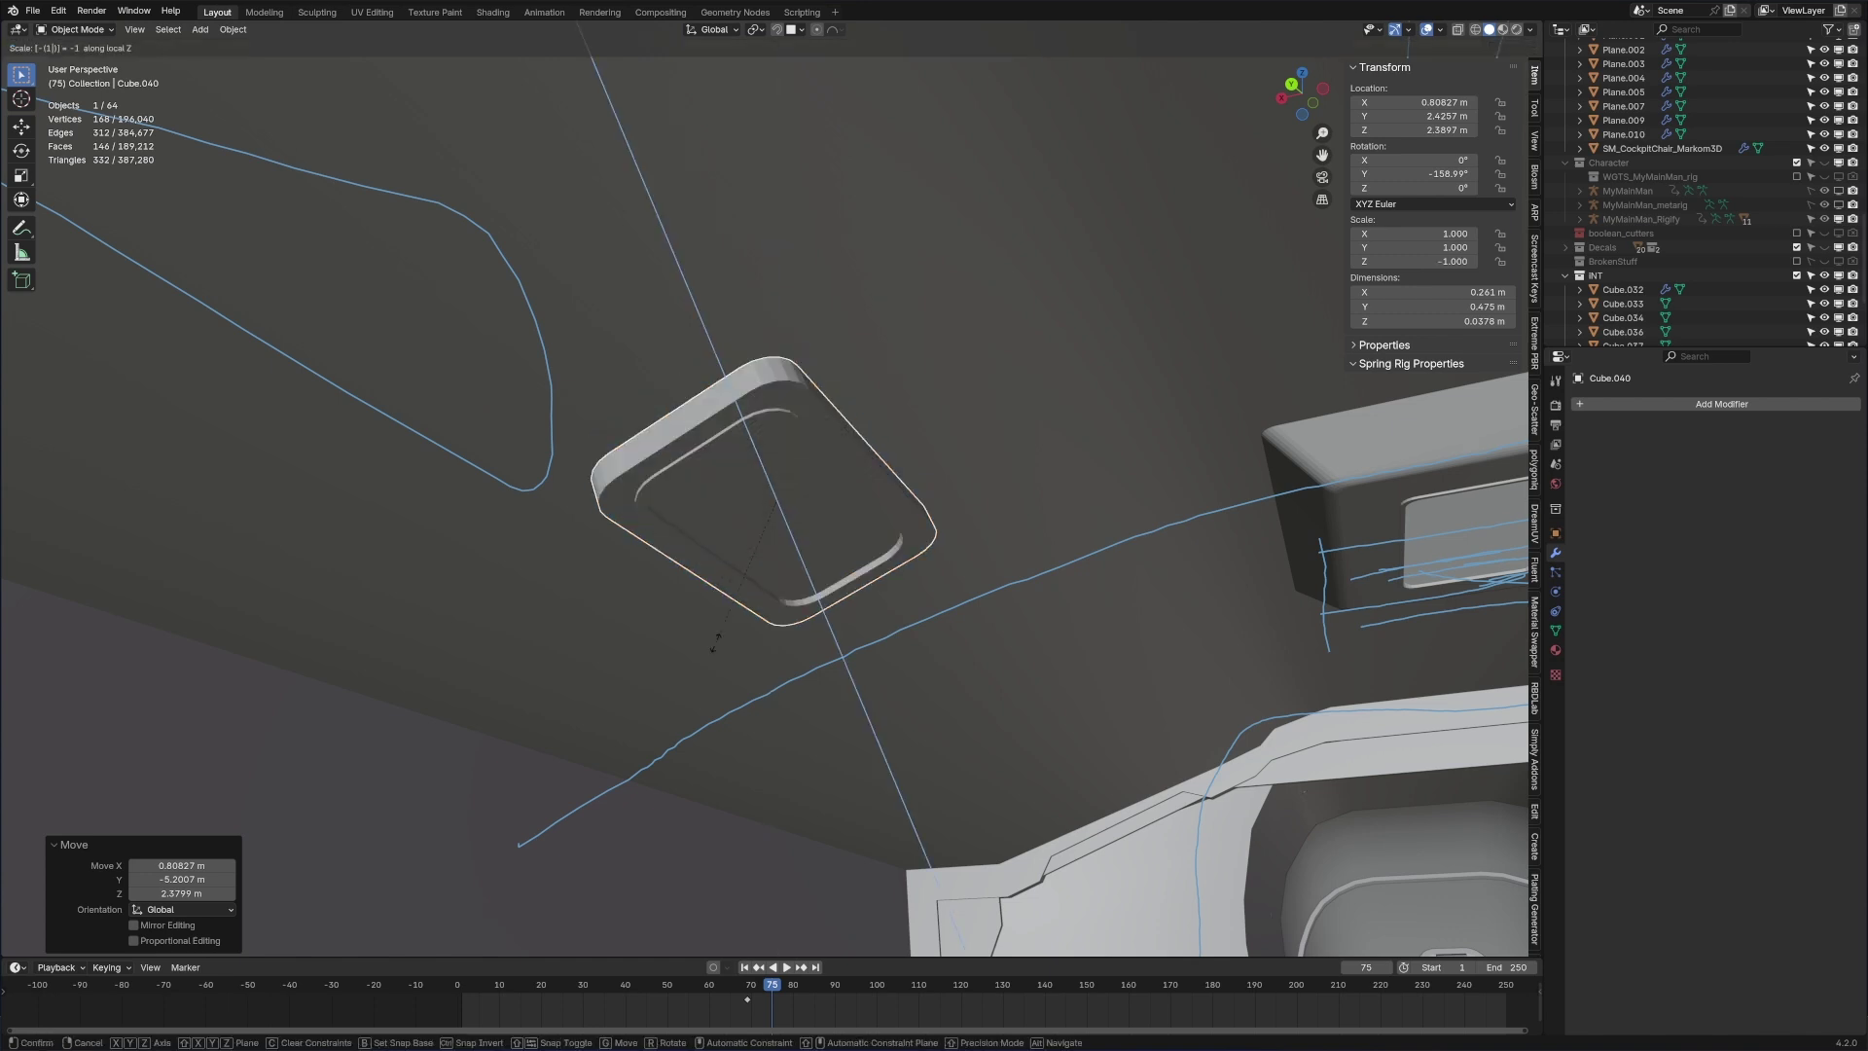
key("Return")
key("ctrl+a")
key("s")
Step: Recalculate the normals of the fixture's whole mesh
key("Tab")
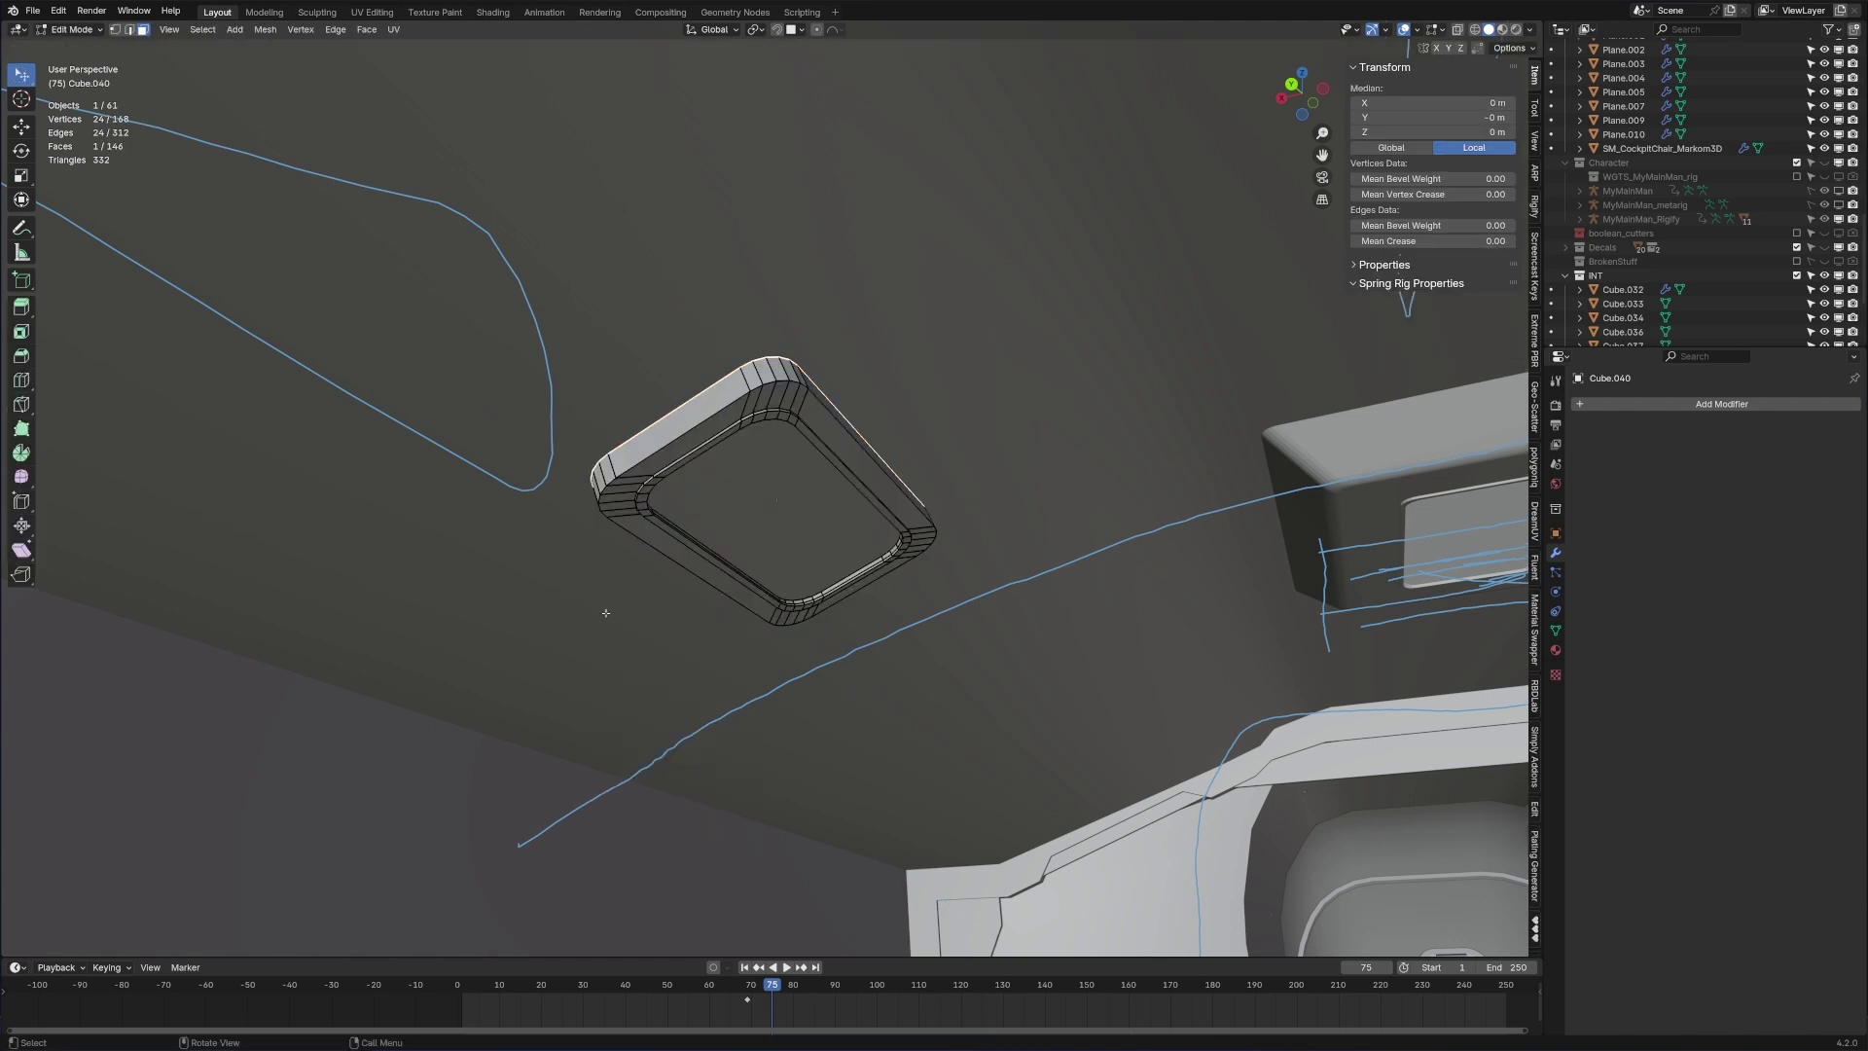
key("a")
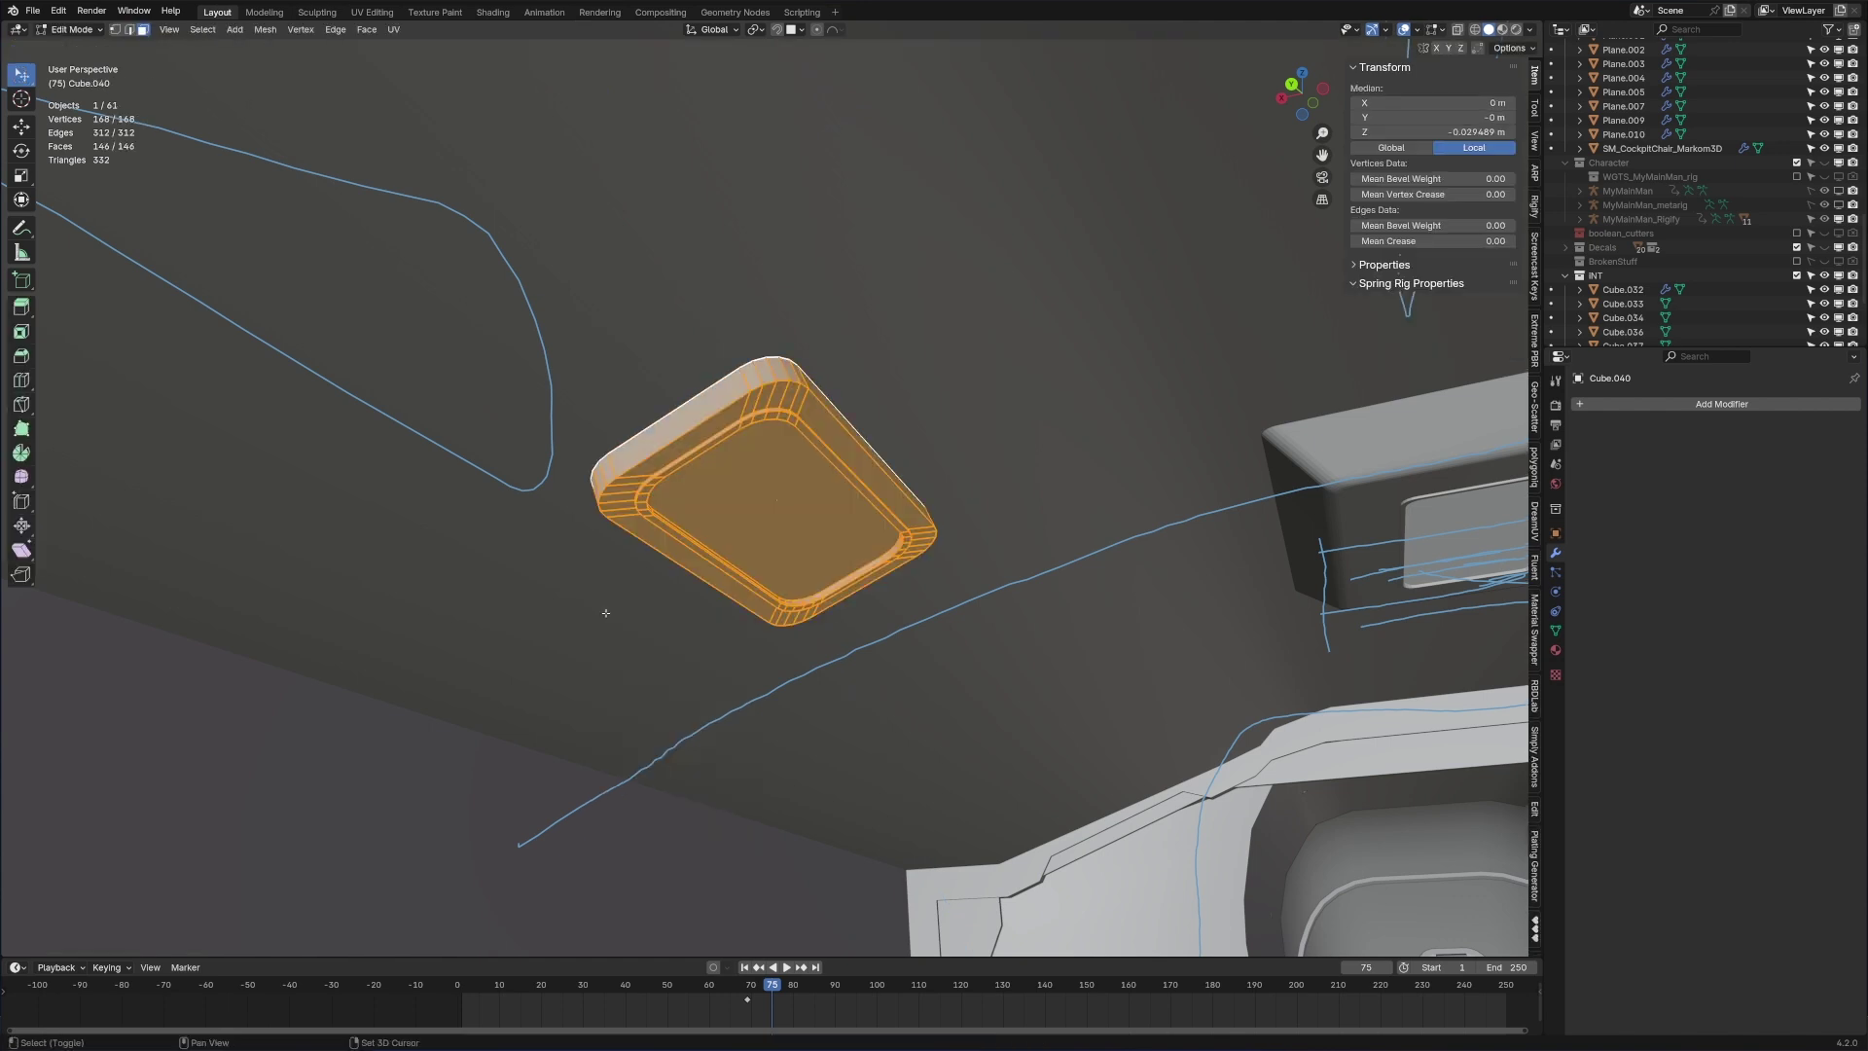
key("shift+n")
key("Tab")
Step: Bevel the edge loop around the fixture's outer rim with 5 segments
key("Tab")
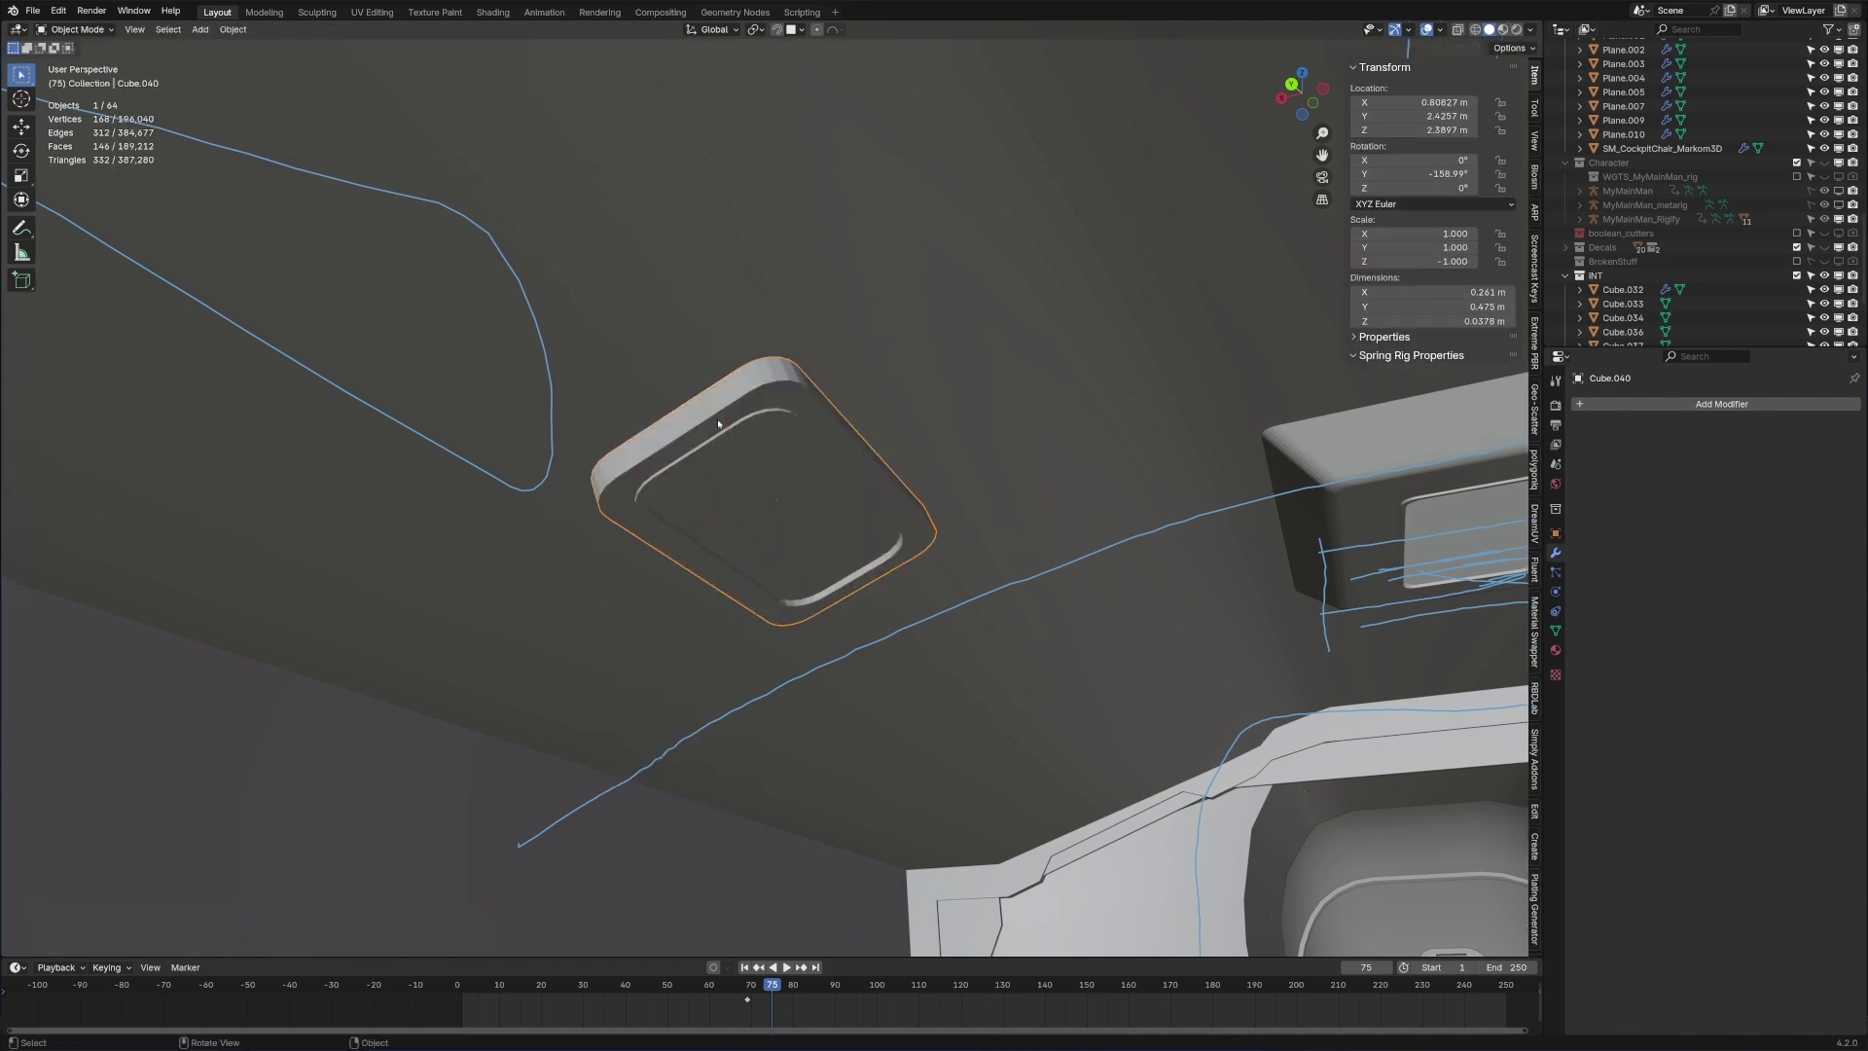
key("2")
left_click(718, 417, "alt")
key("ctrl+b")
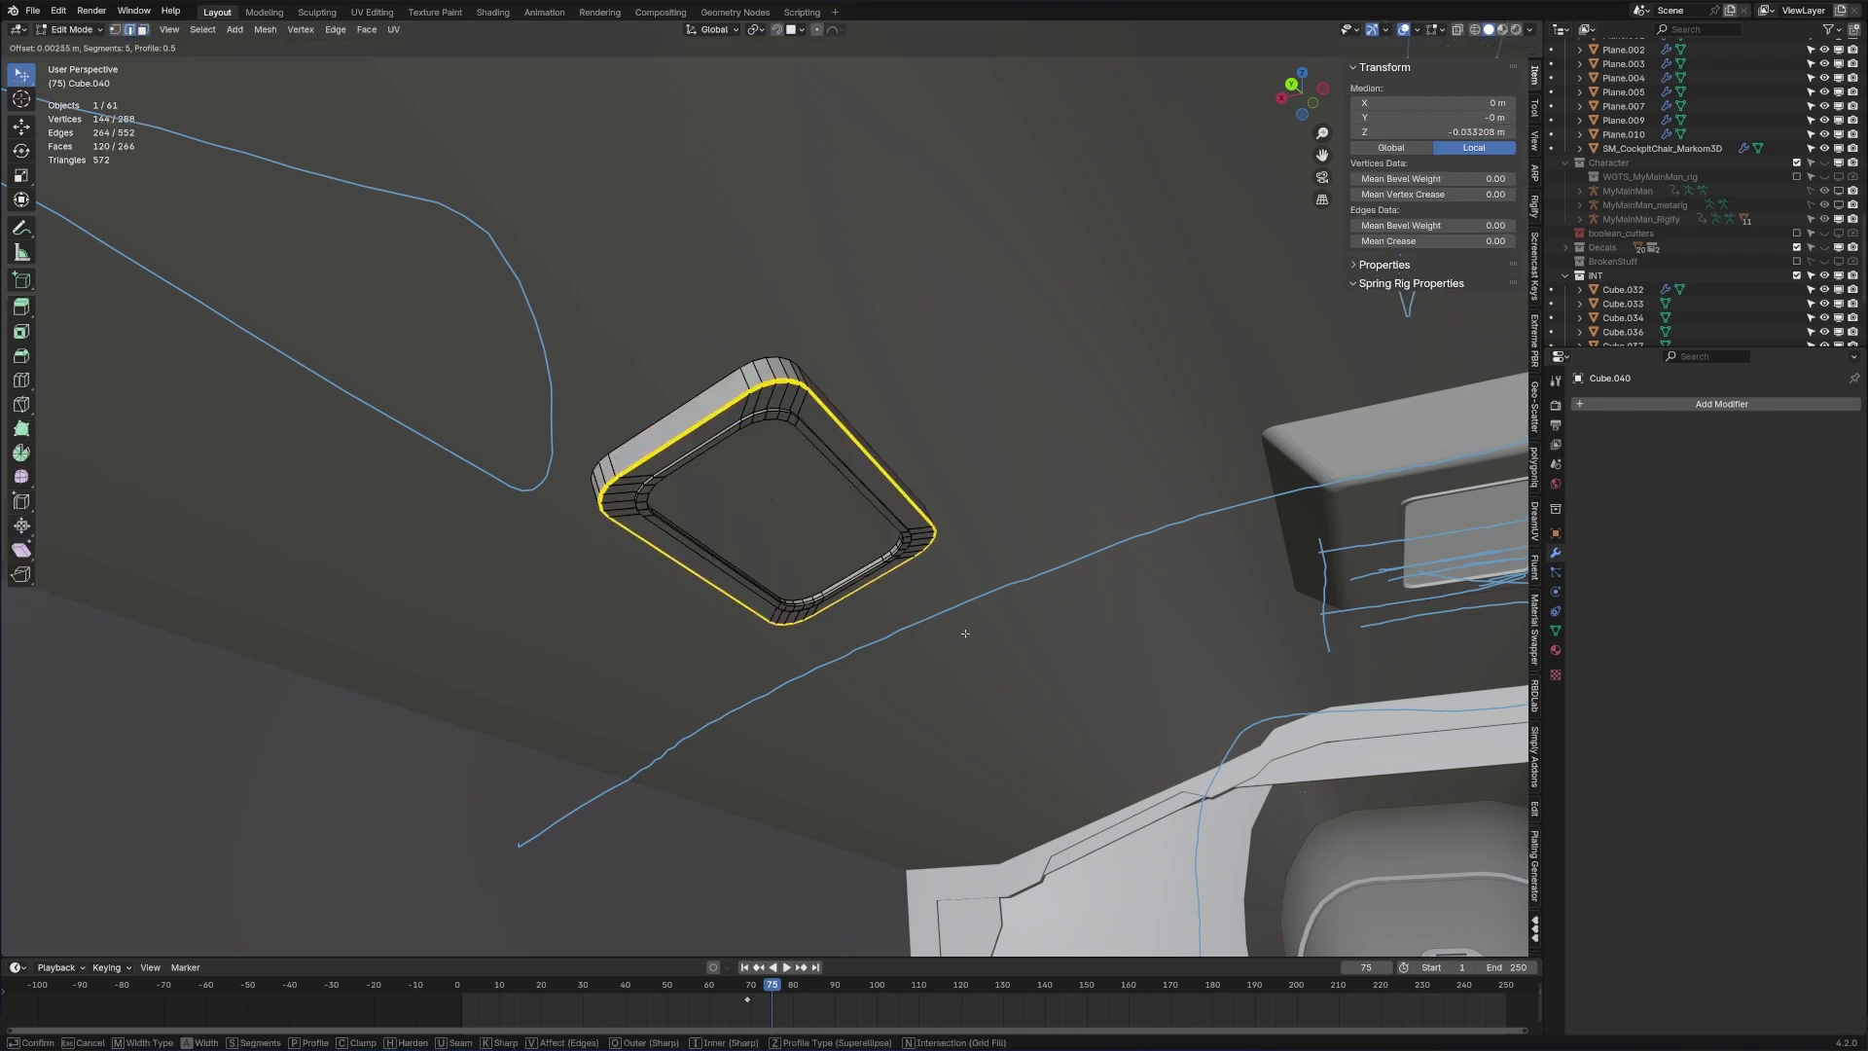
left_click(981, 647)
key("Tab")
Step: Try to move the fixture along the curved ceiling with face snapping
middle_click_drag(984, 651, 870, 530)
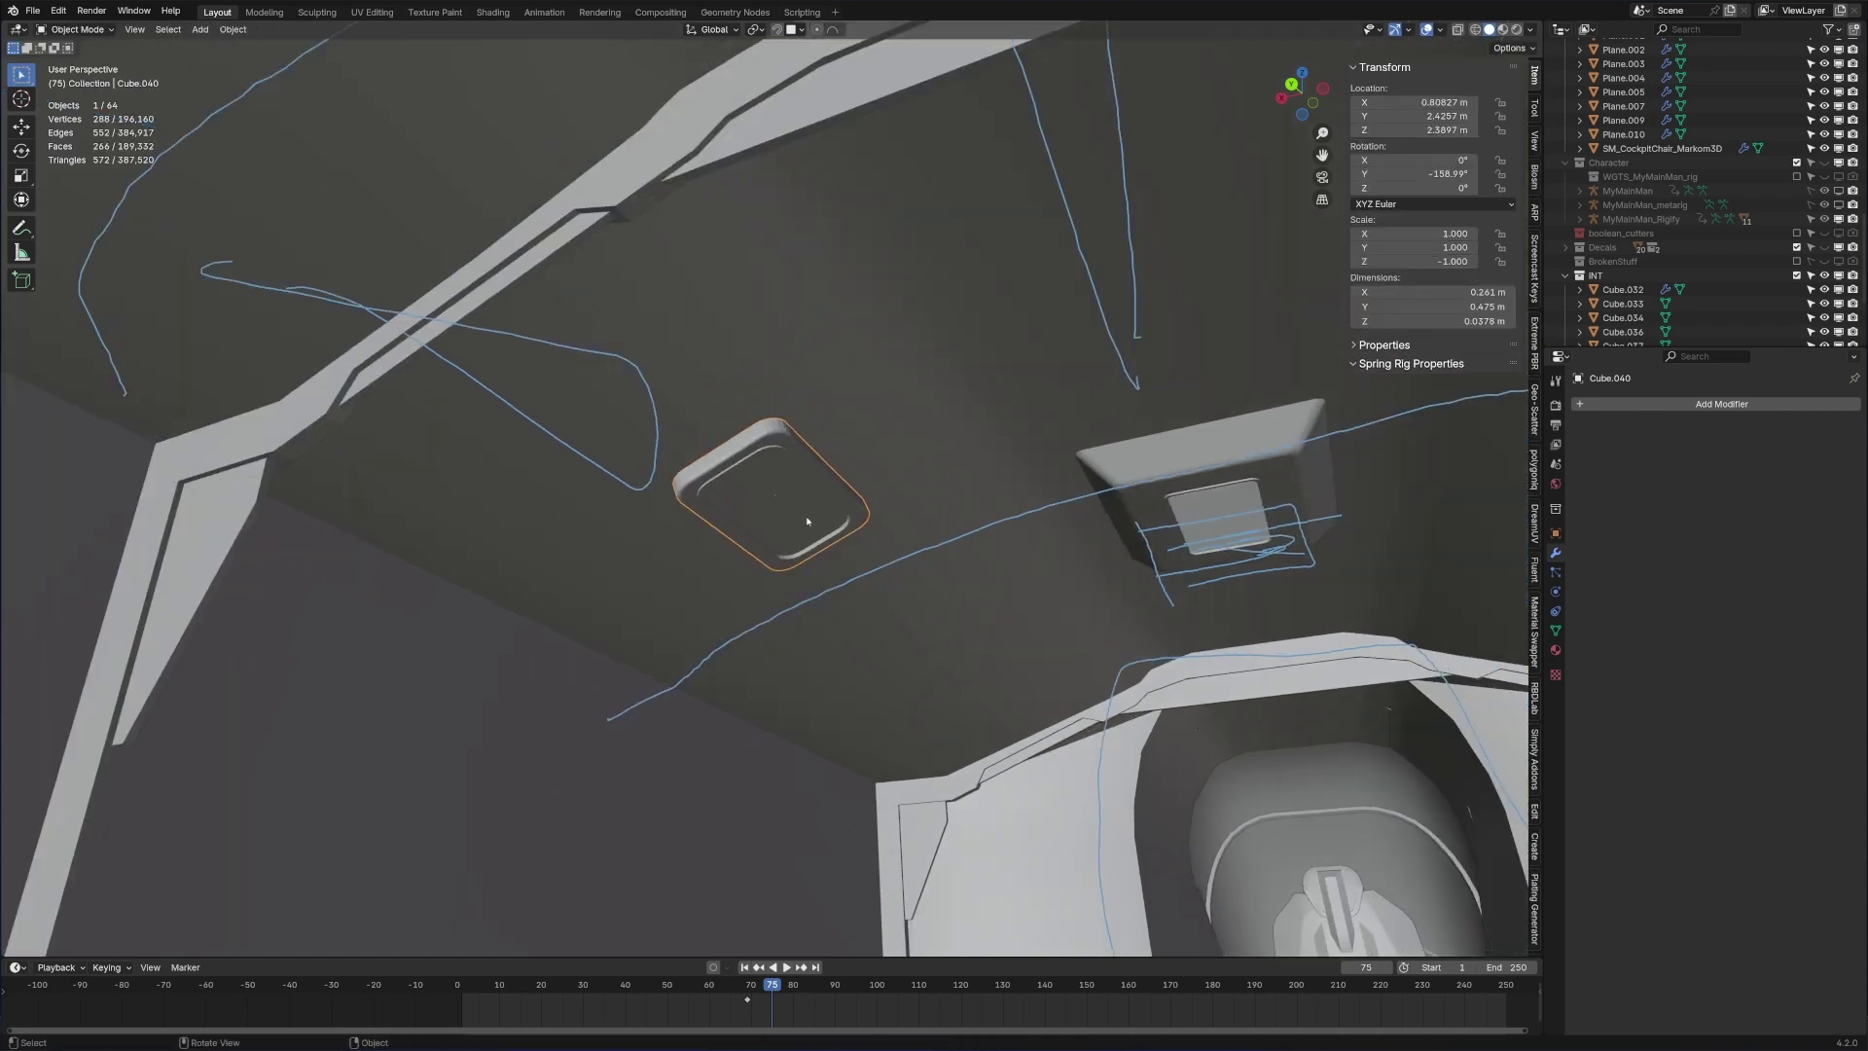
scroll(806, 522, "down", 2)
key("g")
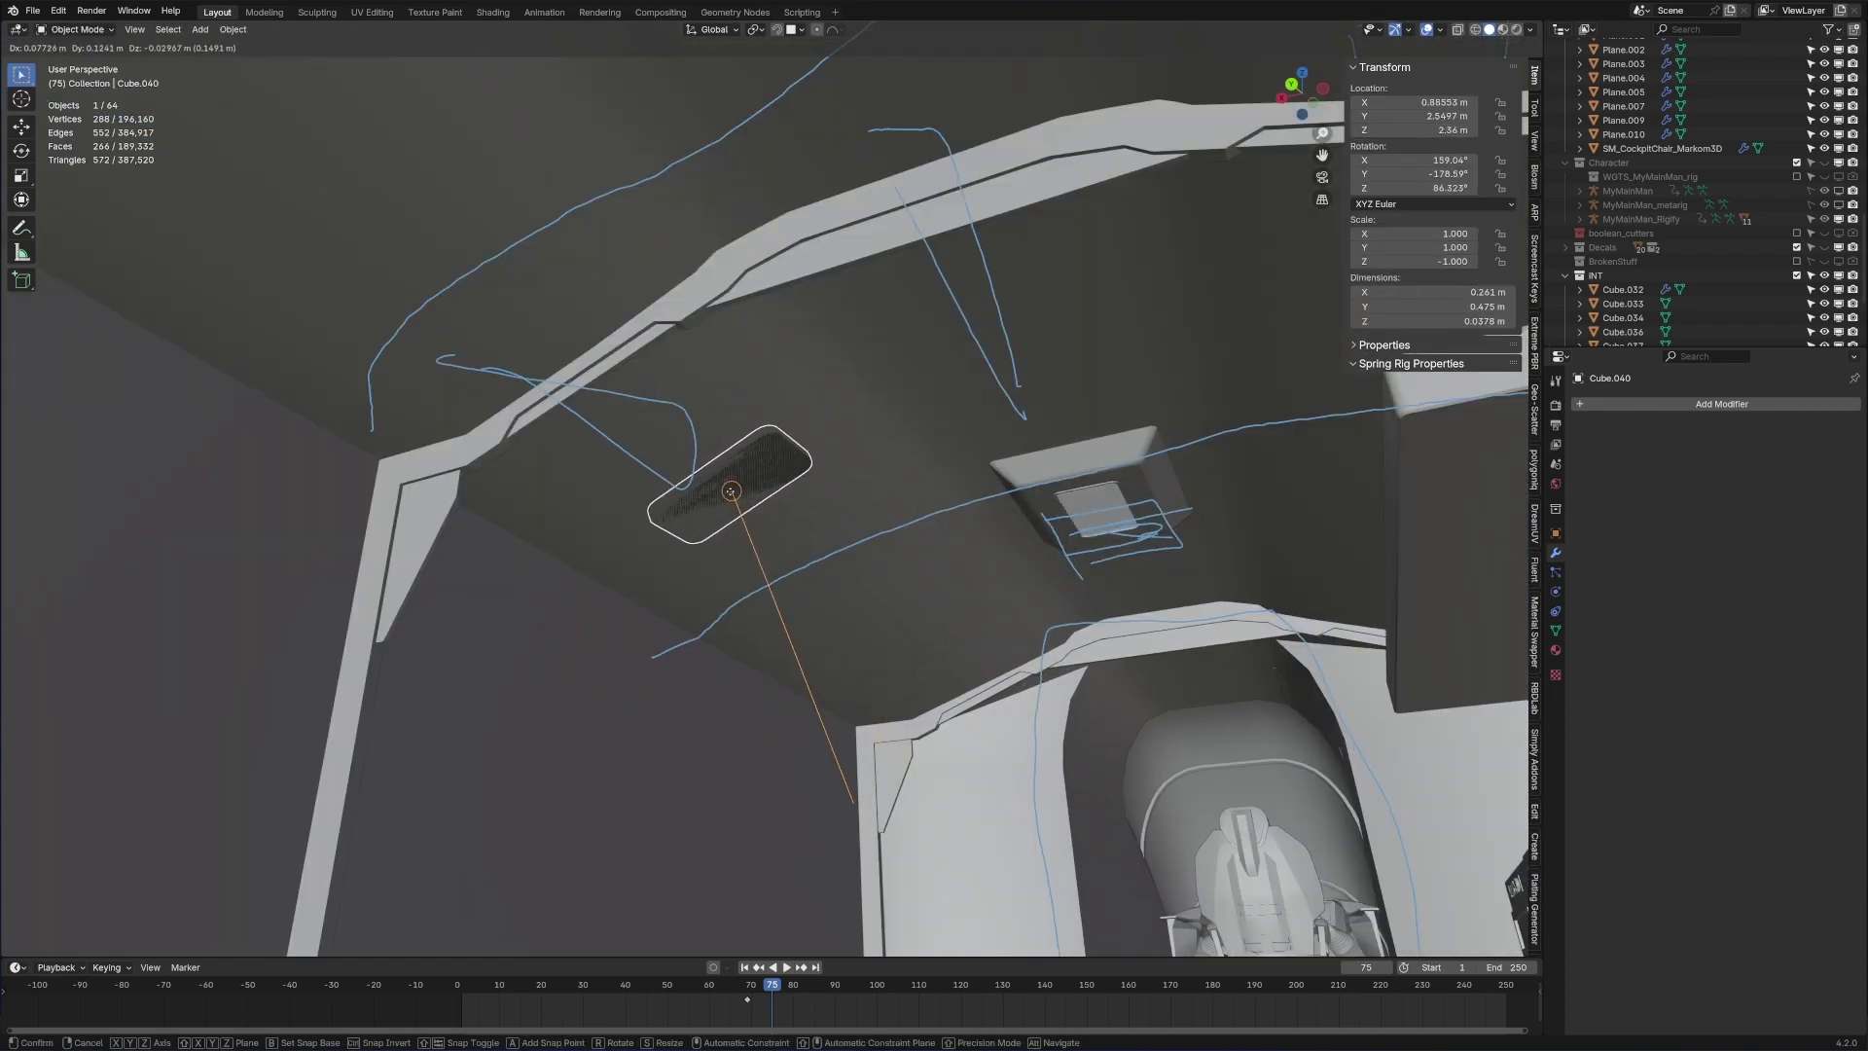
left_click(731, 493)
Step: Show the face orientation overlay and undo the last move of the fixture
left_click(1440, 29)
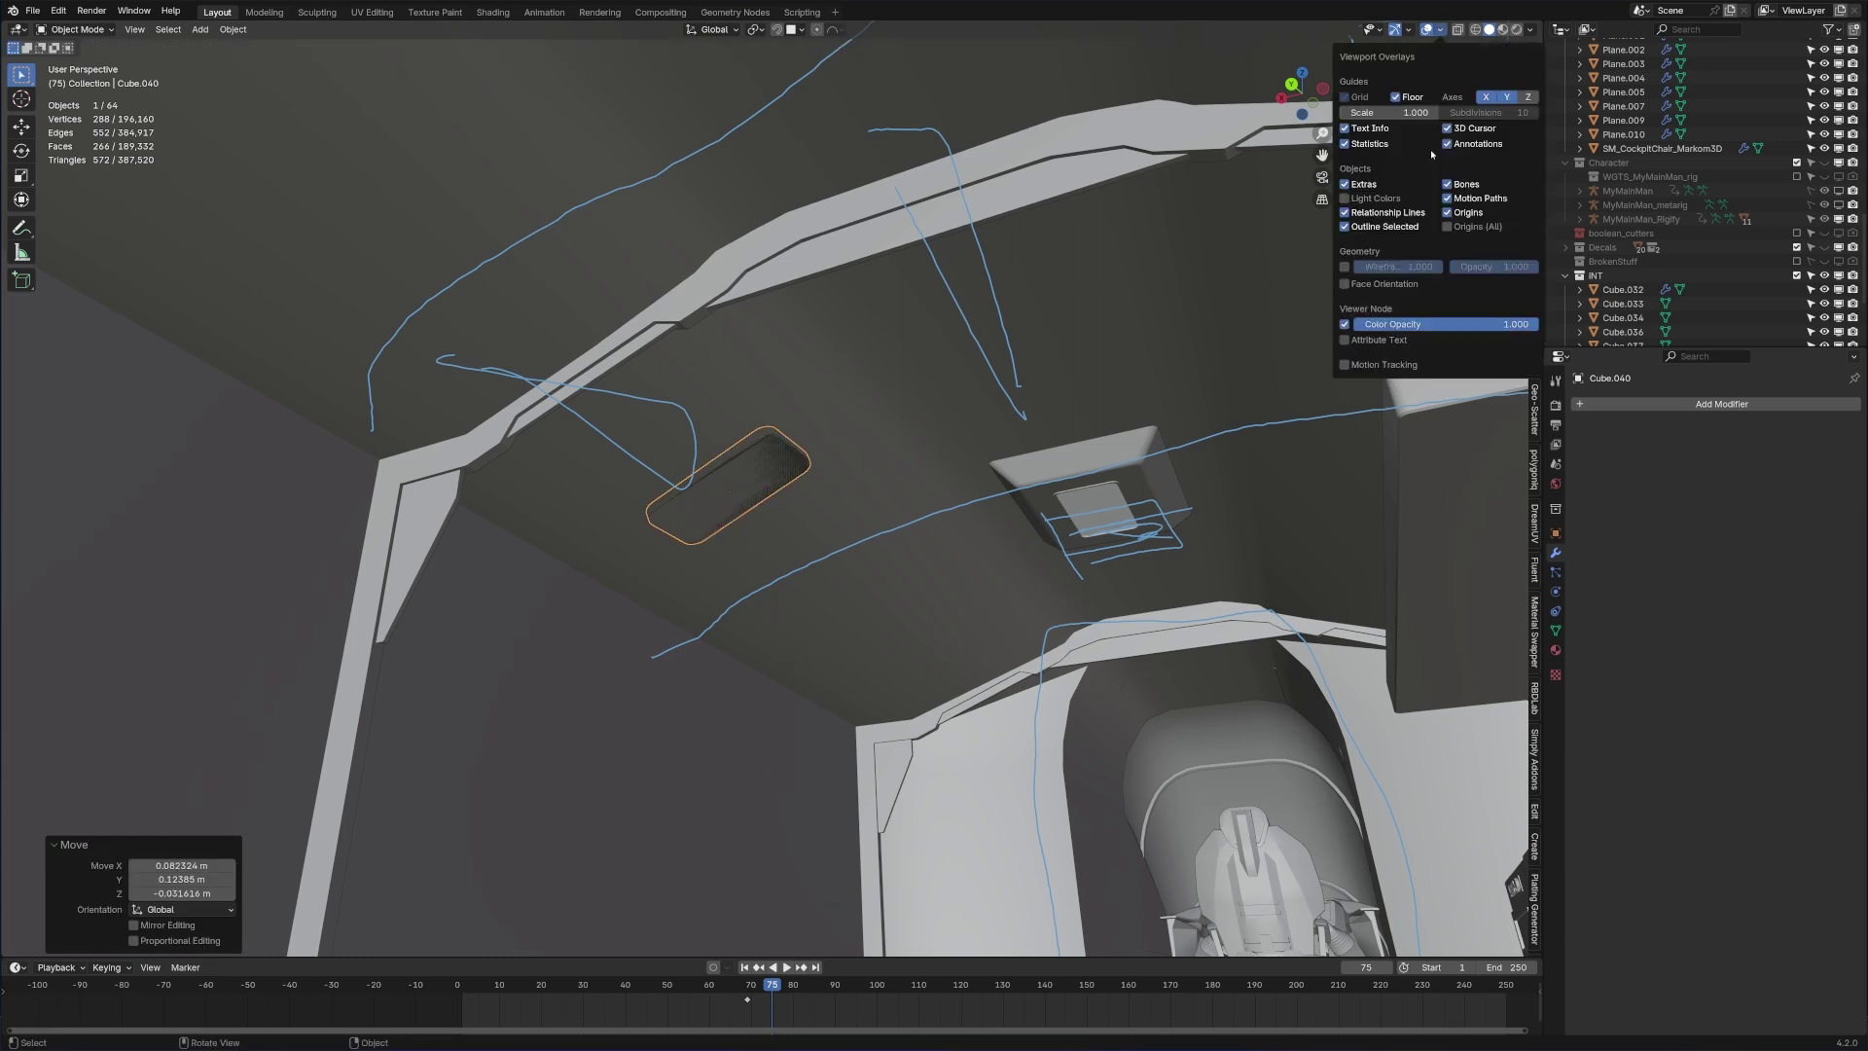
left_click(1346, 284)
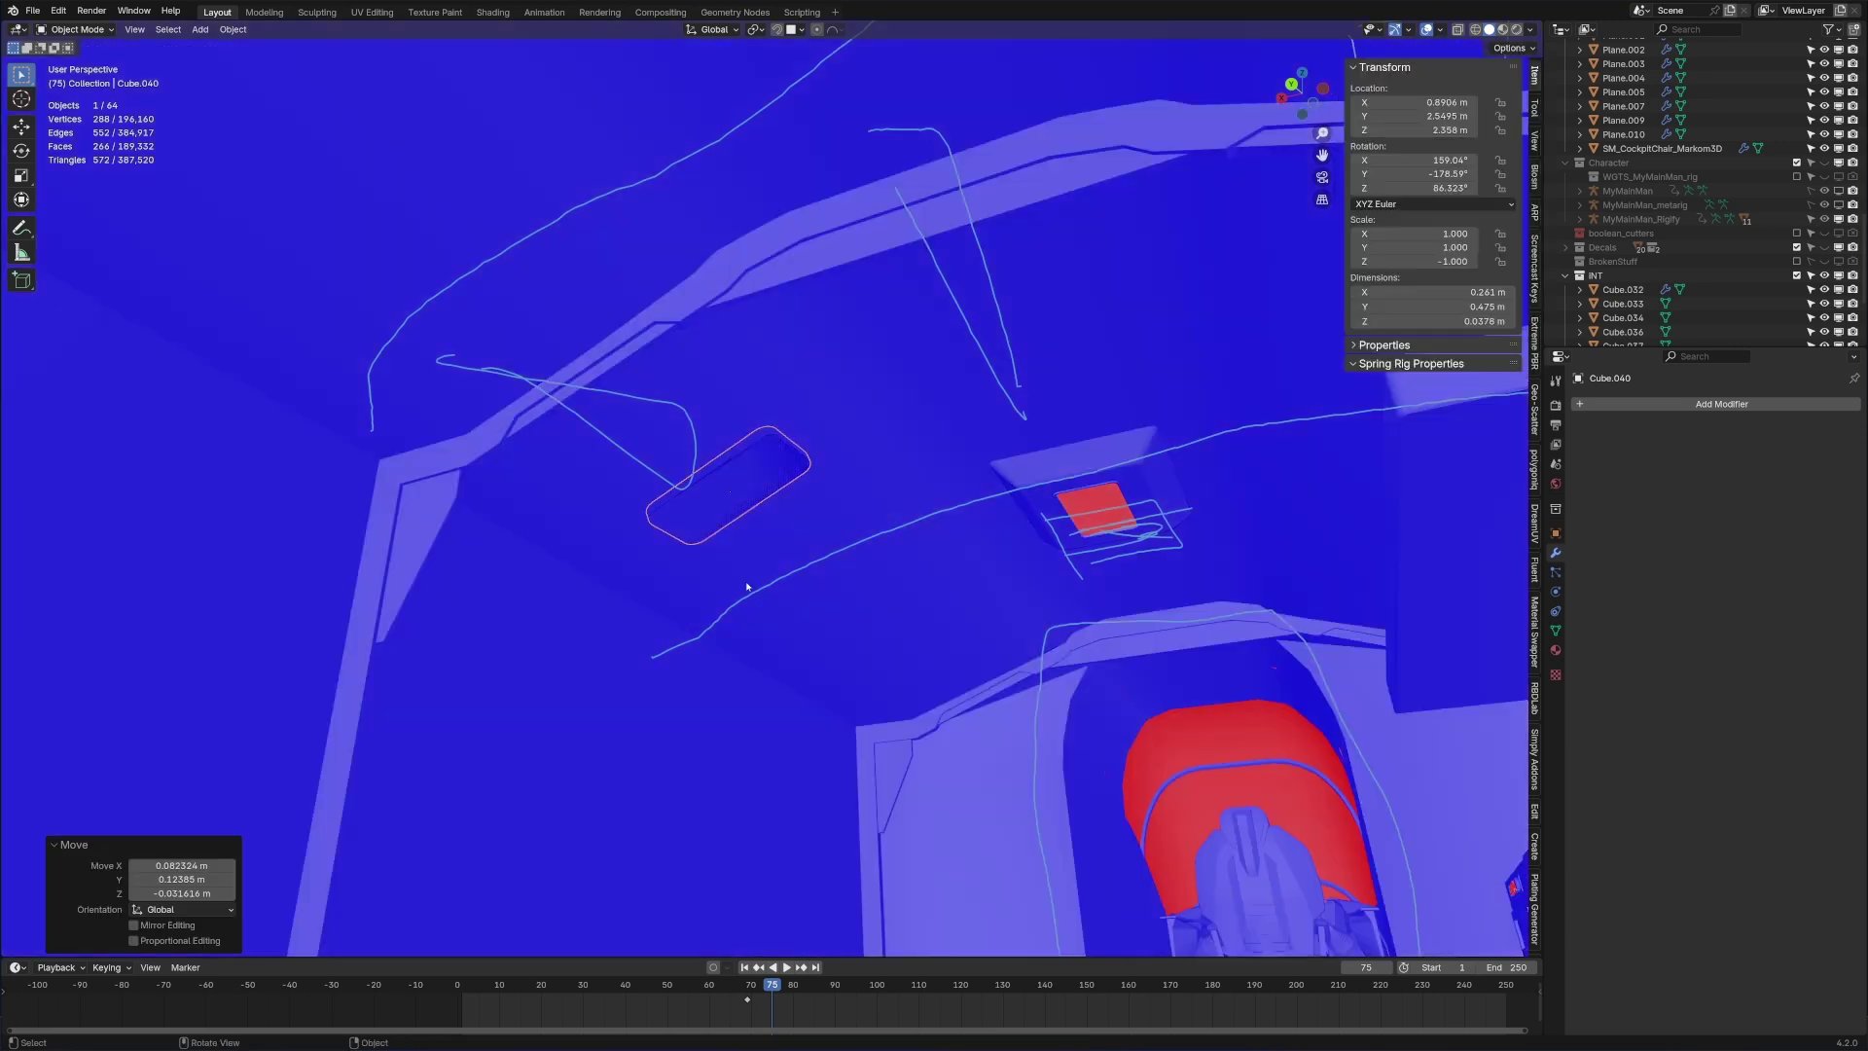
key("ctrl+z")
key("ctrl+z")
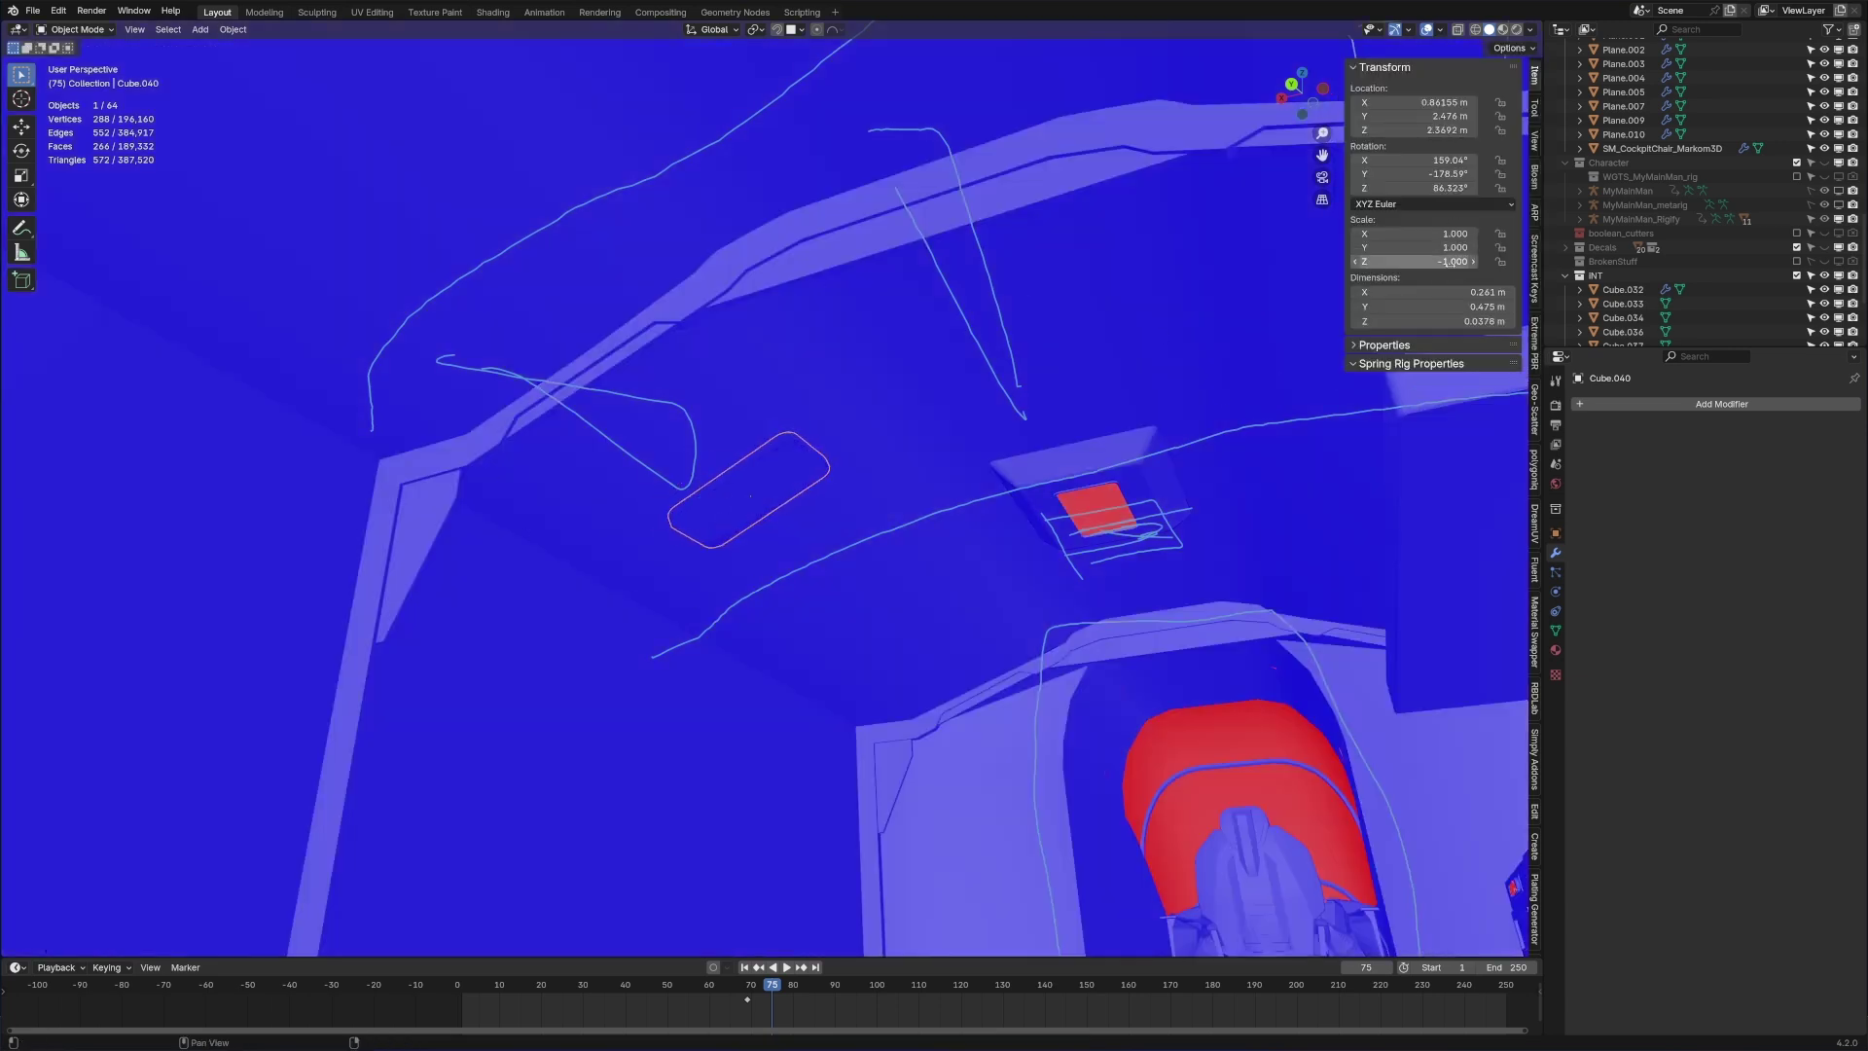
Step: Apply the fixture's scale and snap it onto the curved ceiling at about X 0.854, Y 2.44, Z 2.372 m
key("ctrl+a")
left_click(671, 548)
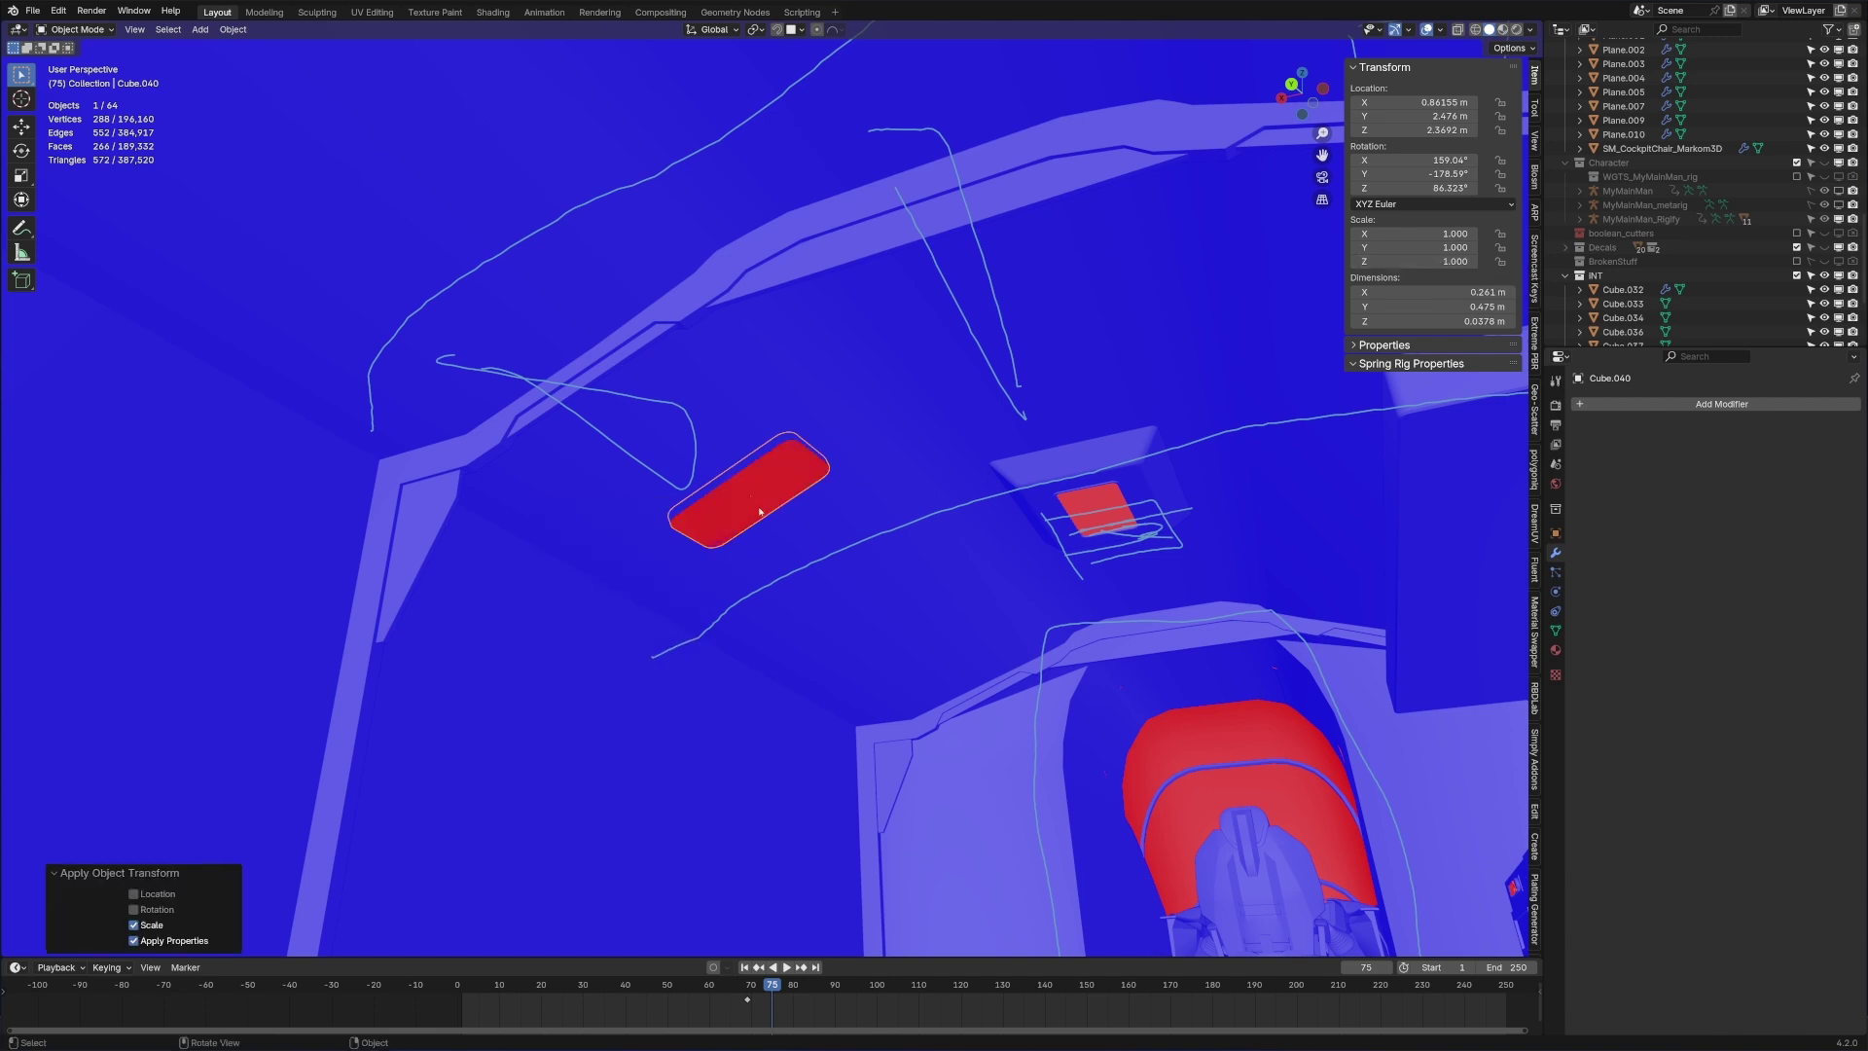
key("g")
left_click(758, 499, "ctrl")
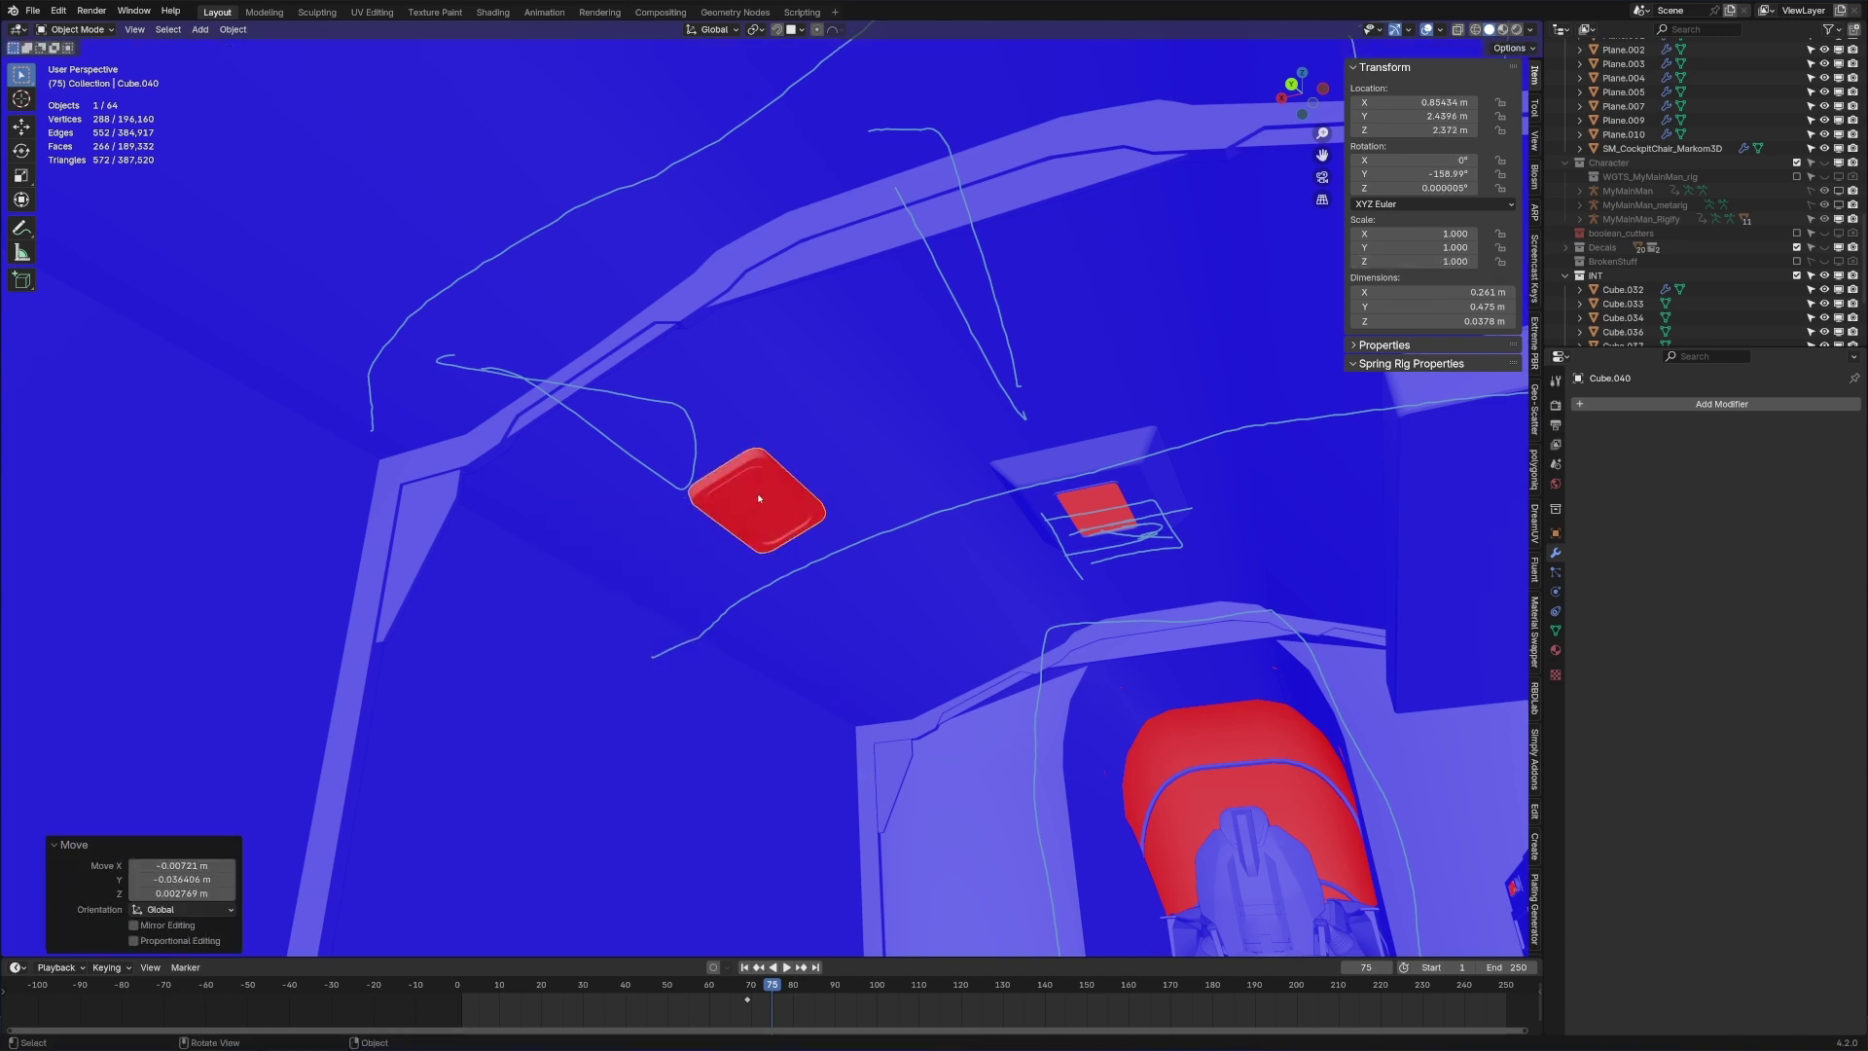
key("Tab")
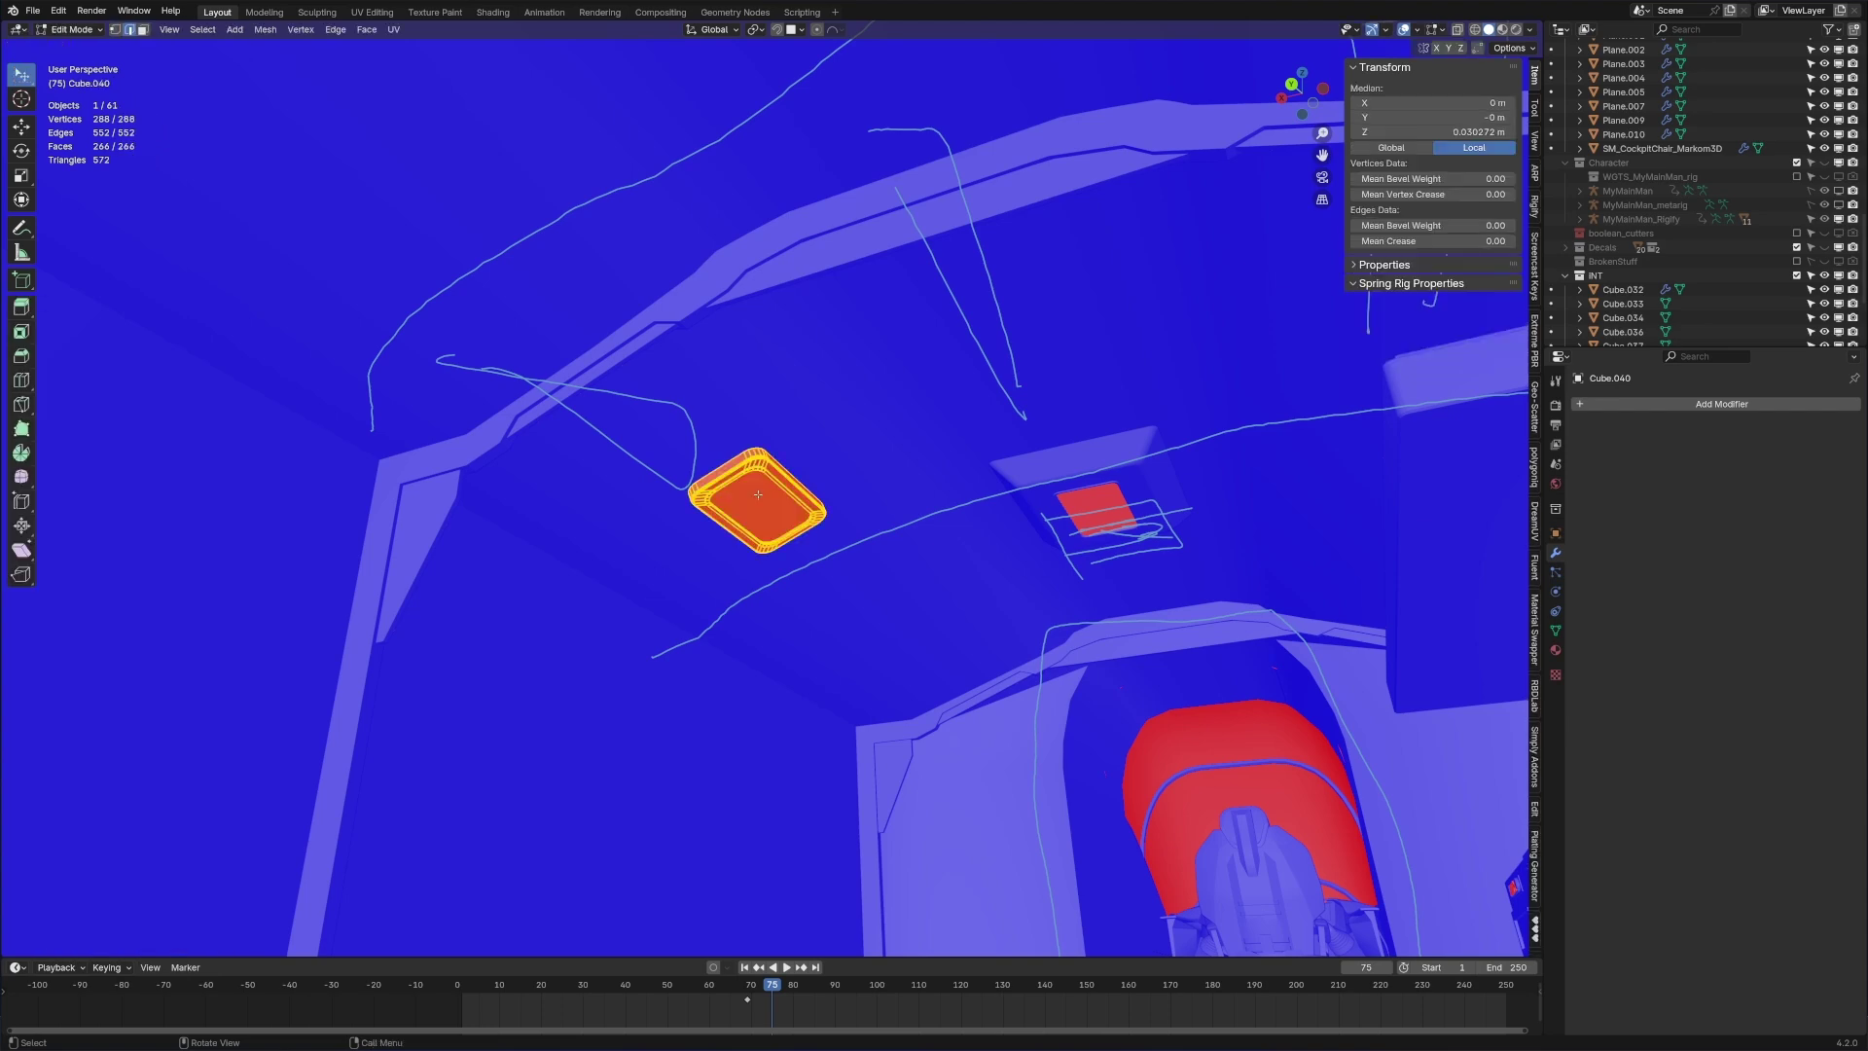
key("Tab")
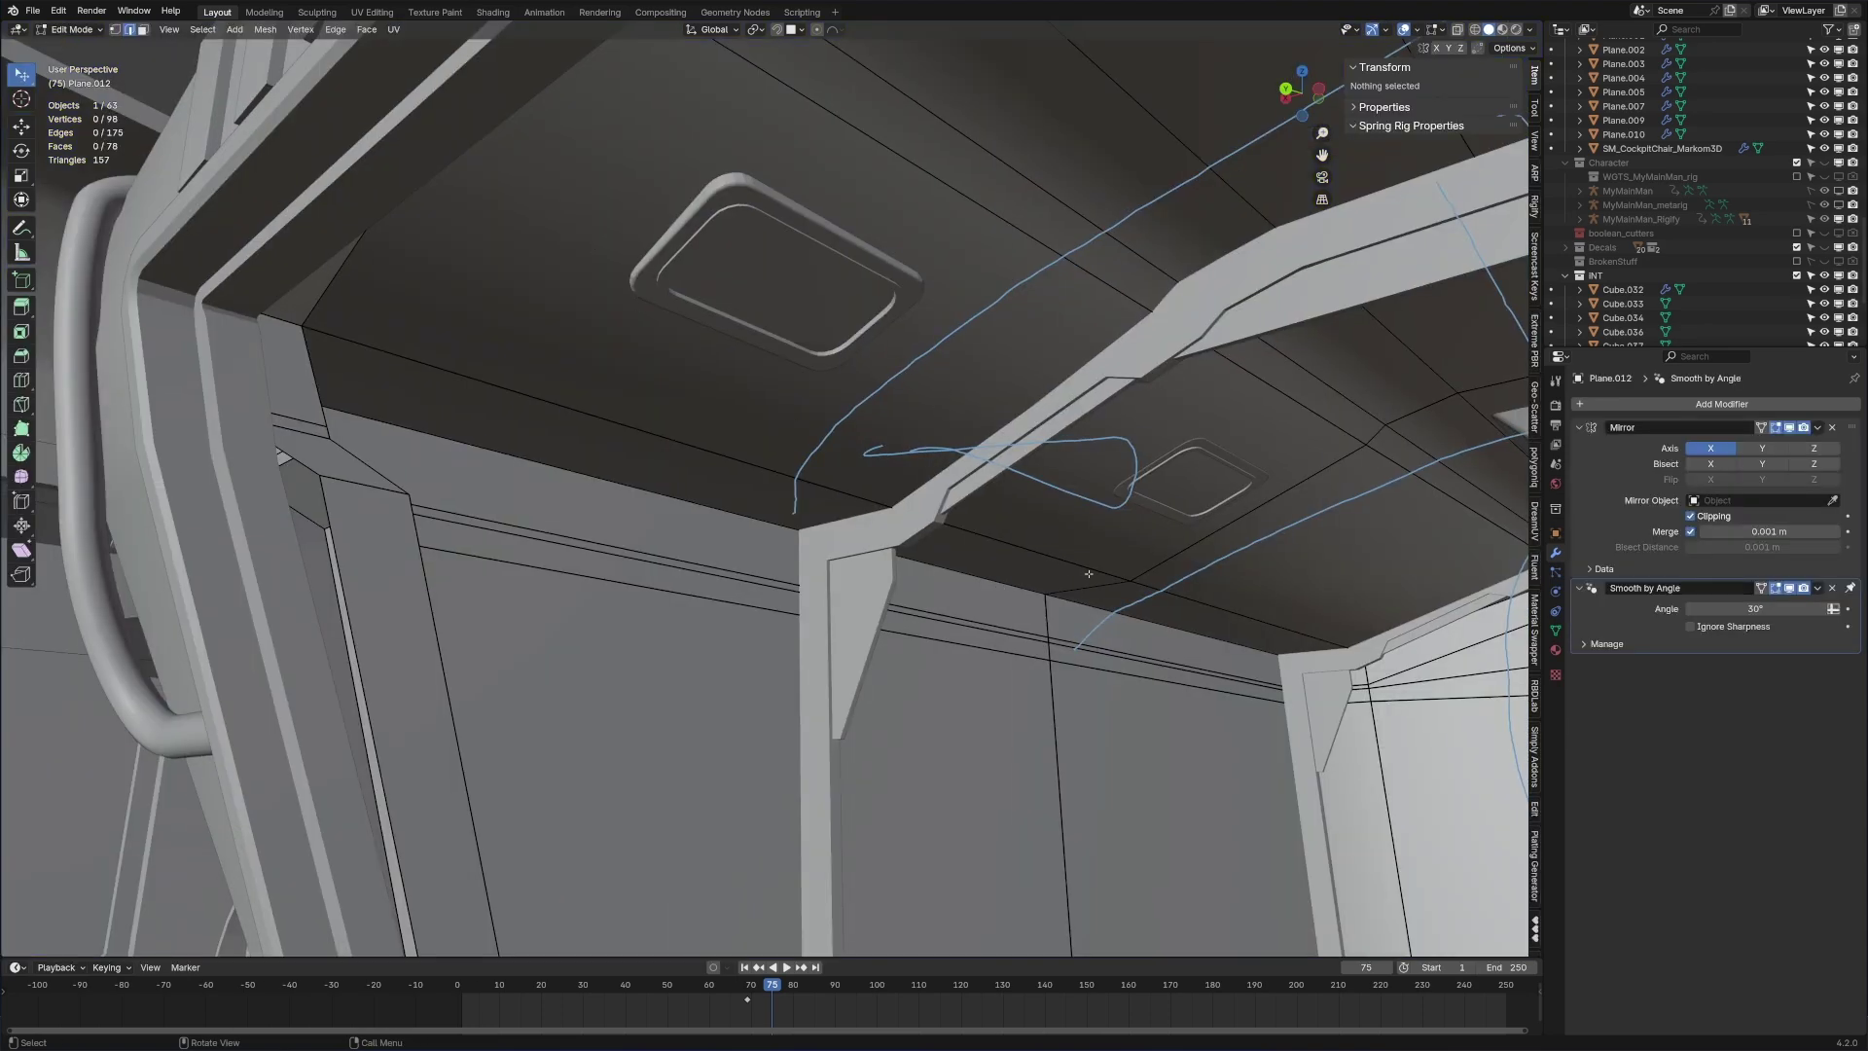
Step: Move the ceiling fixture beyond the middle arch along its local Z axis to adjust its depth in the ceiling
middle_click_drag(1233, 617, 1132, 604, "shift")
key("Tab")
left_click(1112, 514)
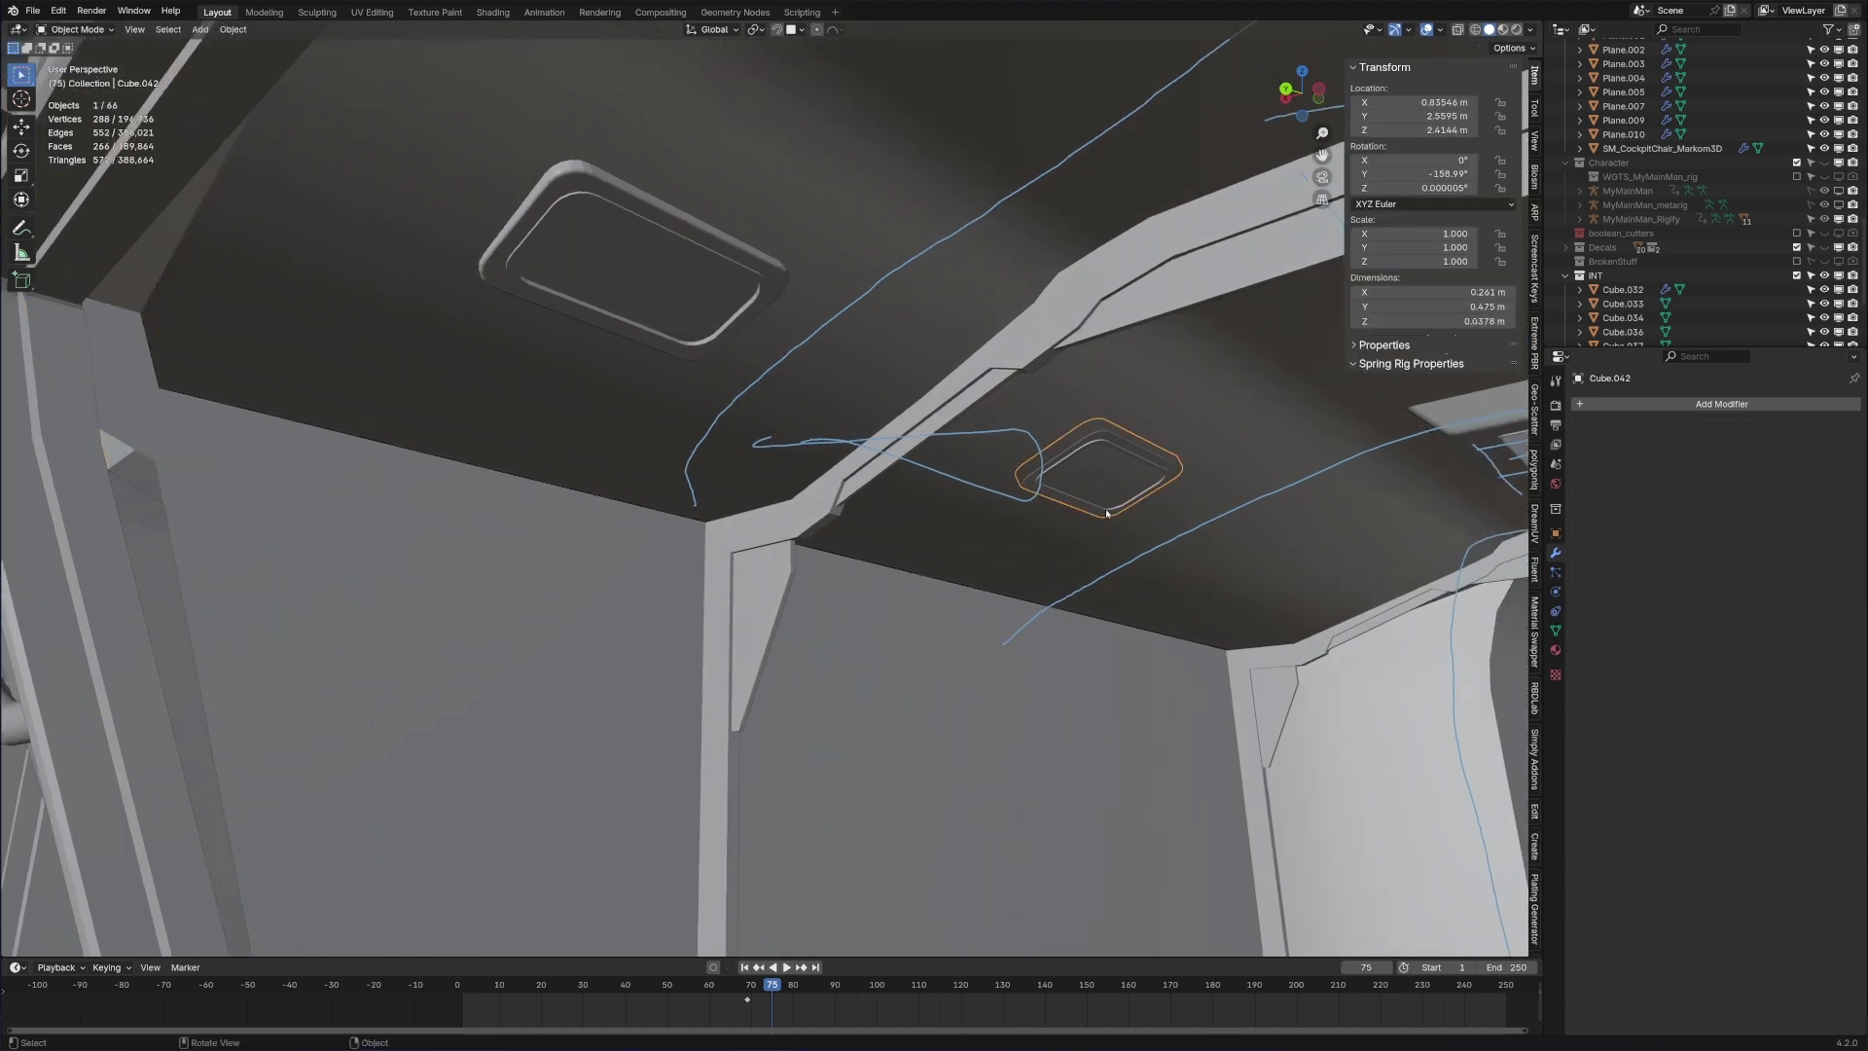
key("g")
key("z")
key("z")
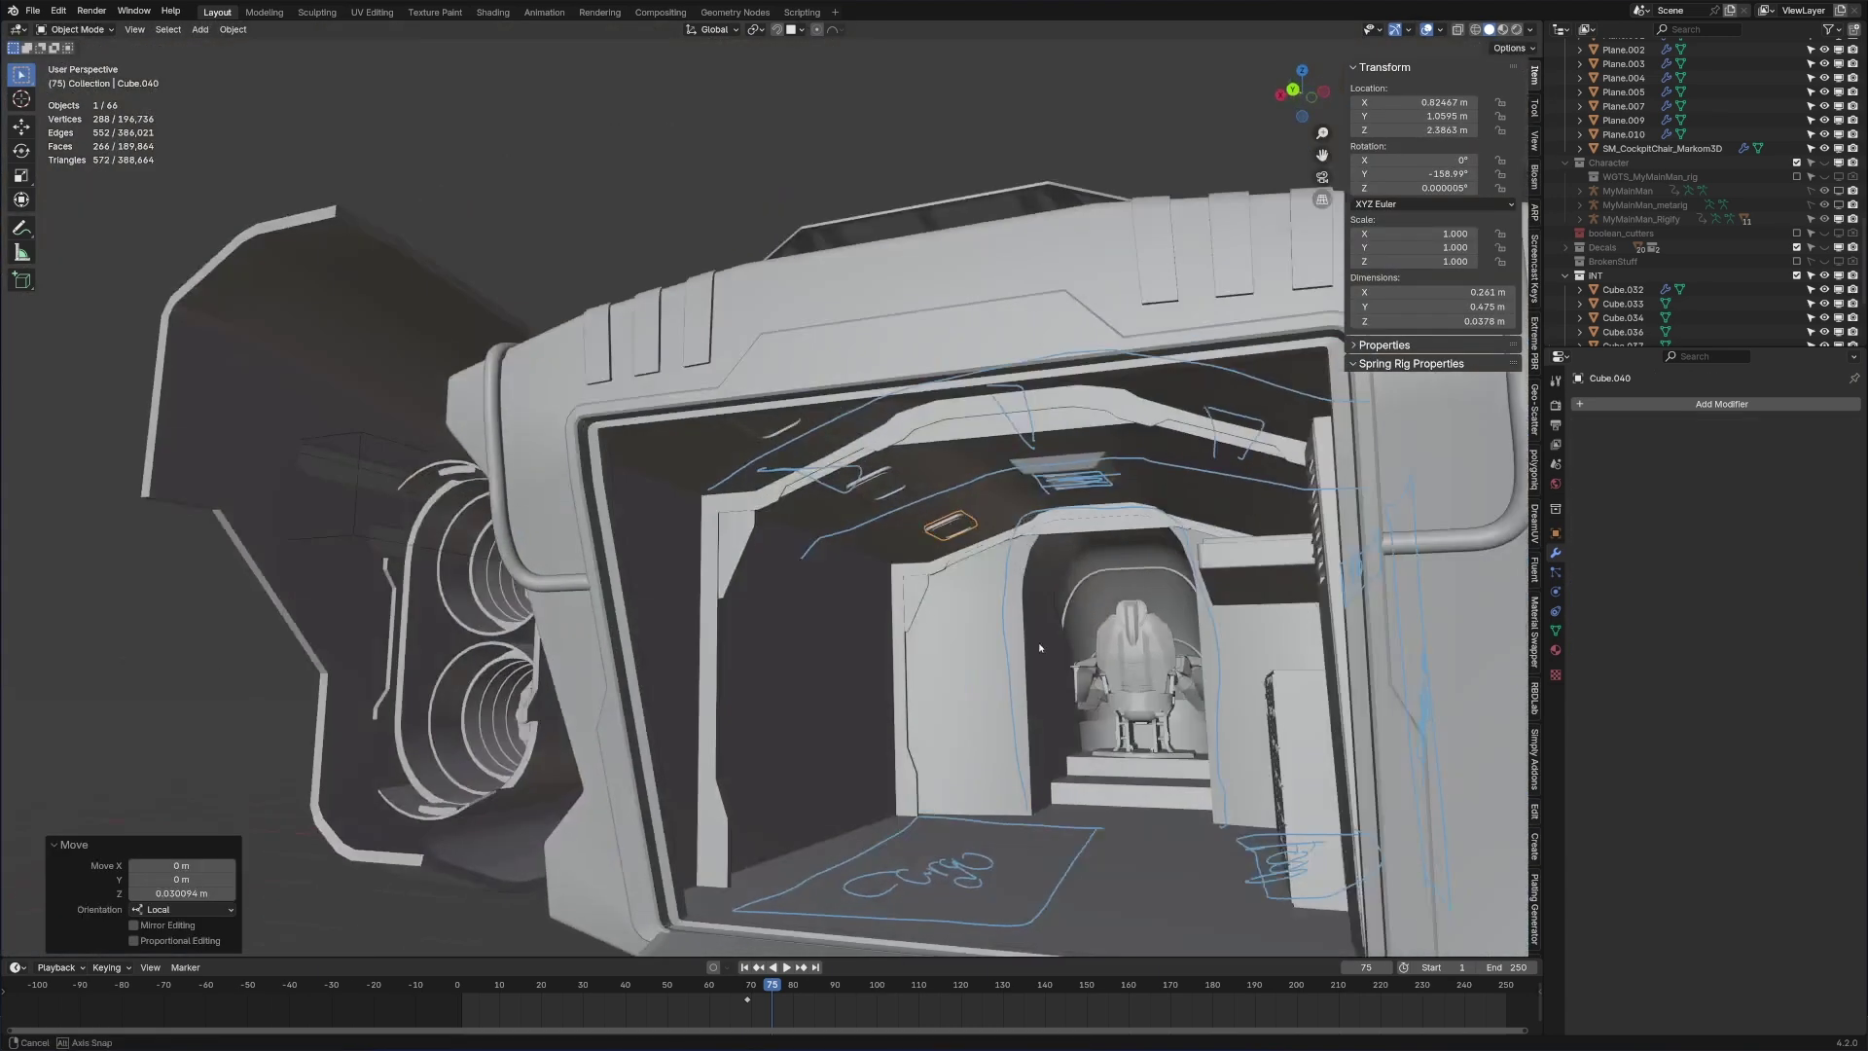
Step: Add an X-axis Mirror modifier to the rearmost ceiling fixture, using the ship part Cube.019 as mirror object
scroll(975, 553, "up", 3)
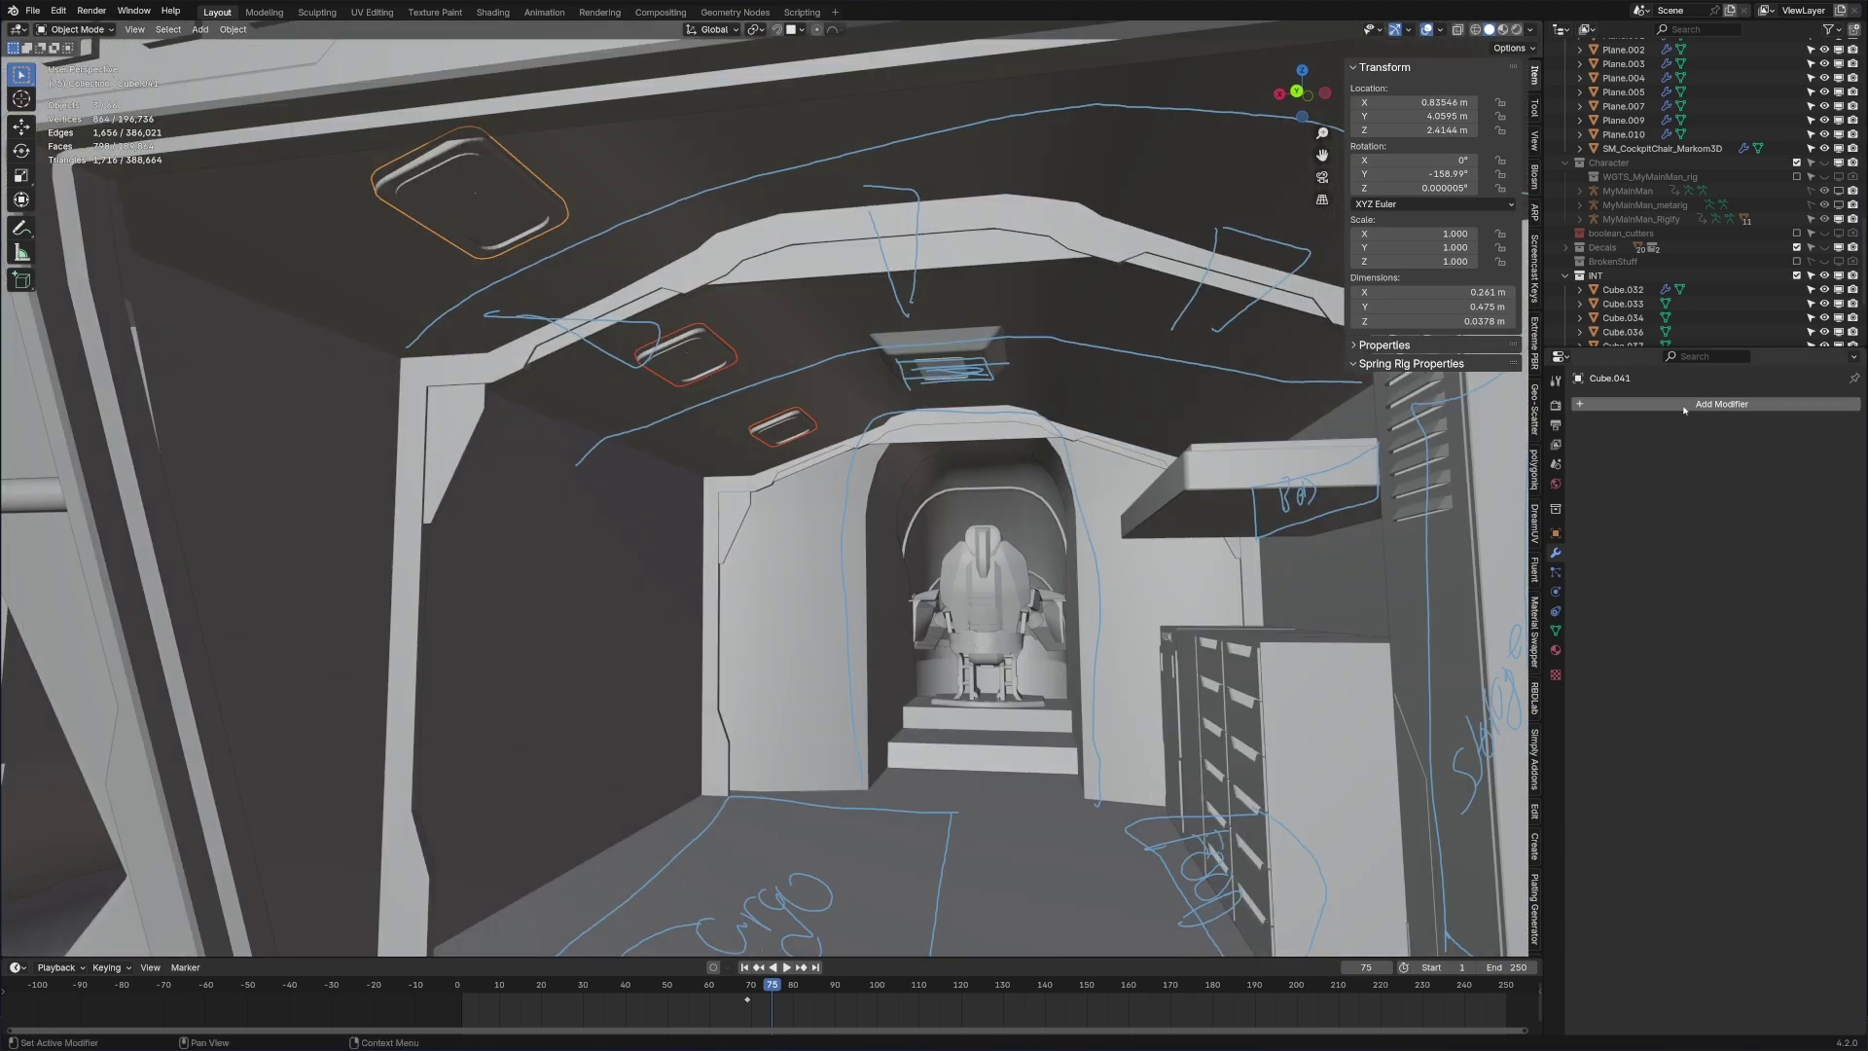
left_click(1684, 409)
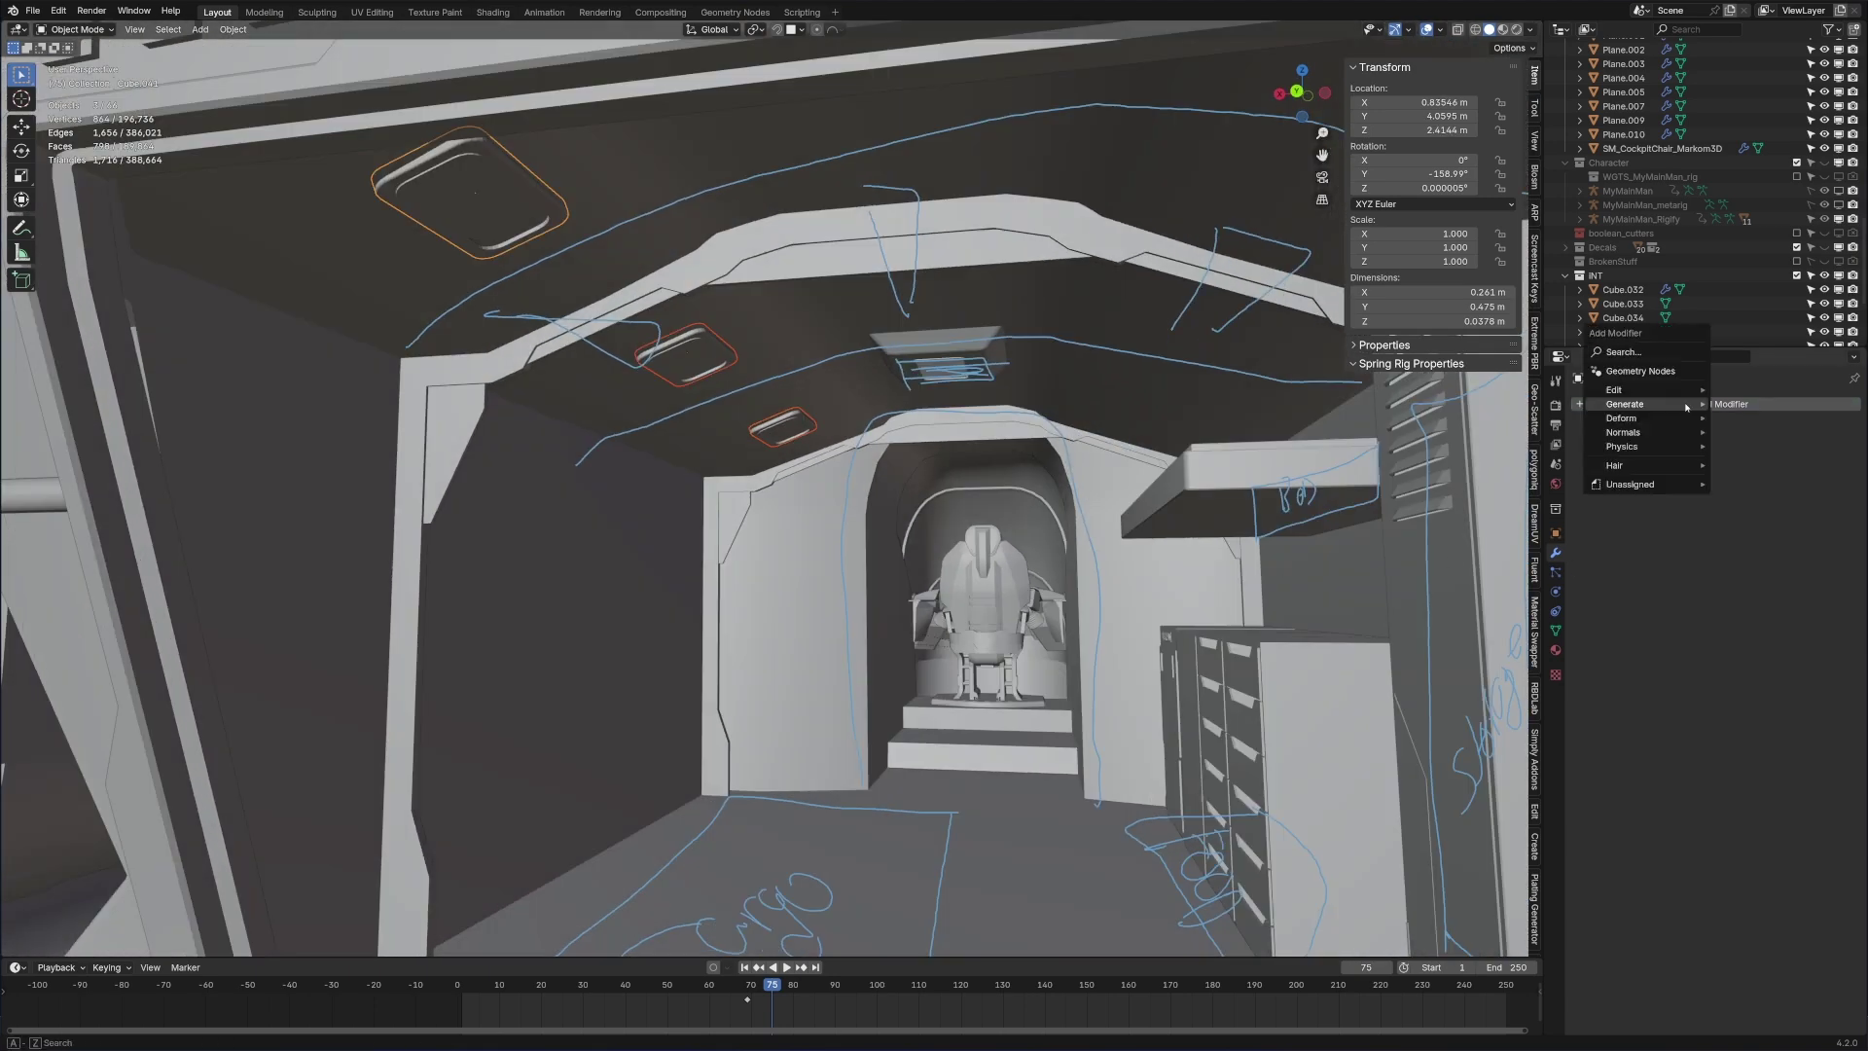
mouse_move(1654, 404)
left_click(1745, 502)
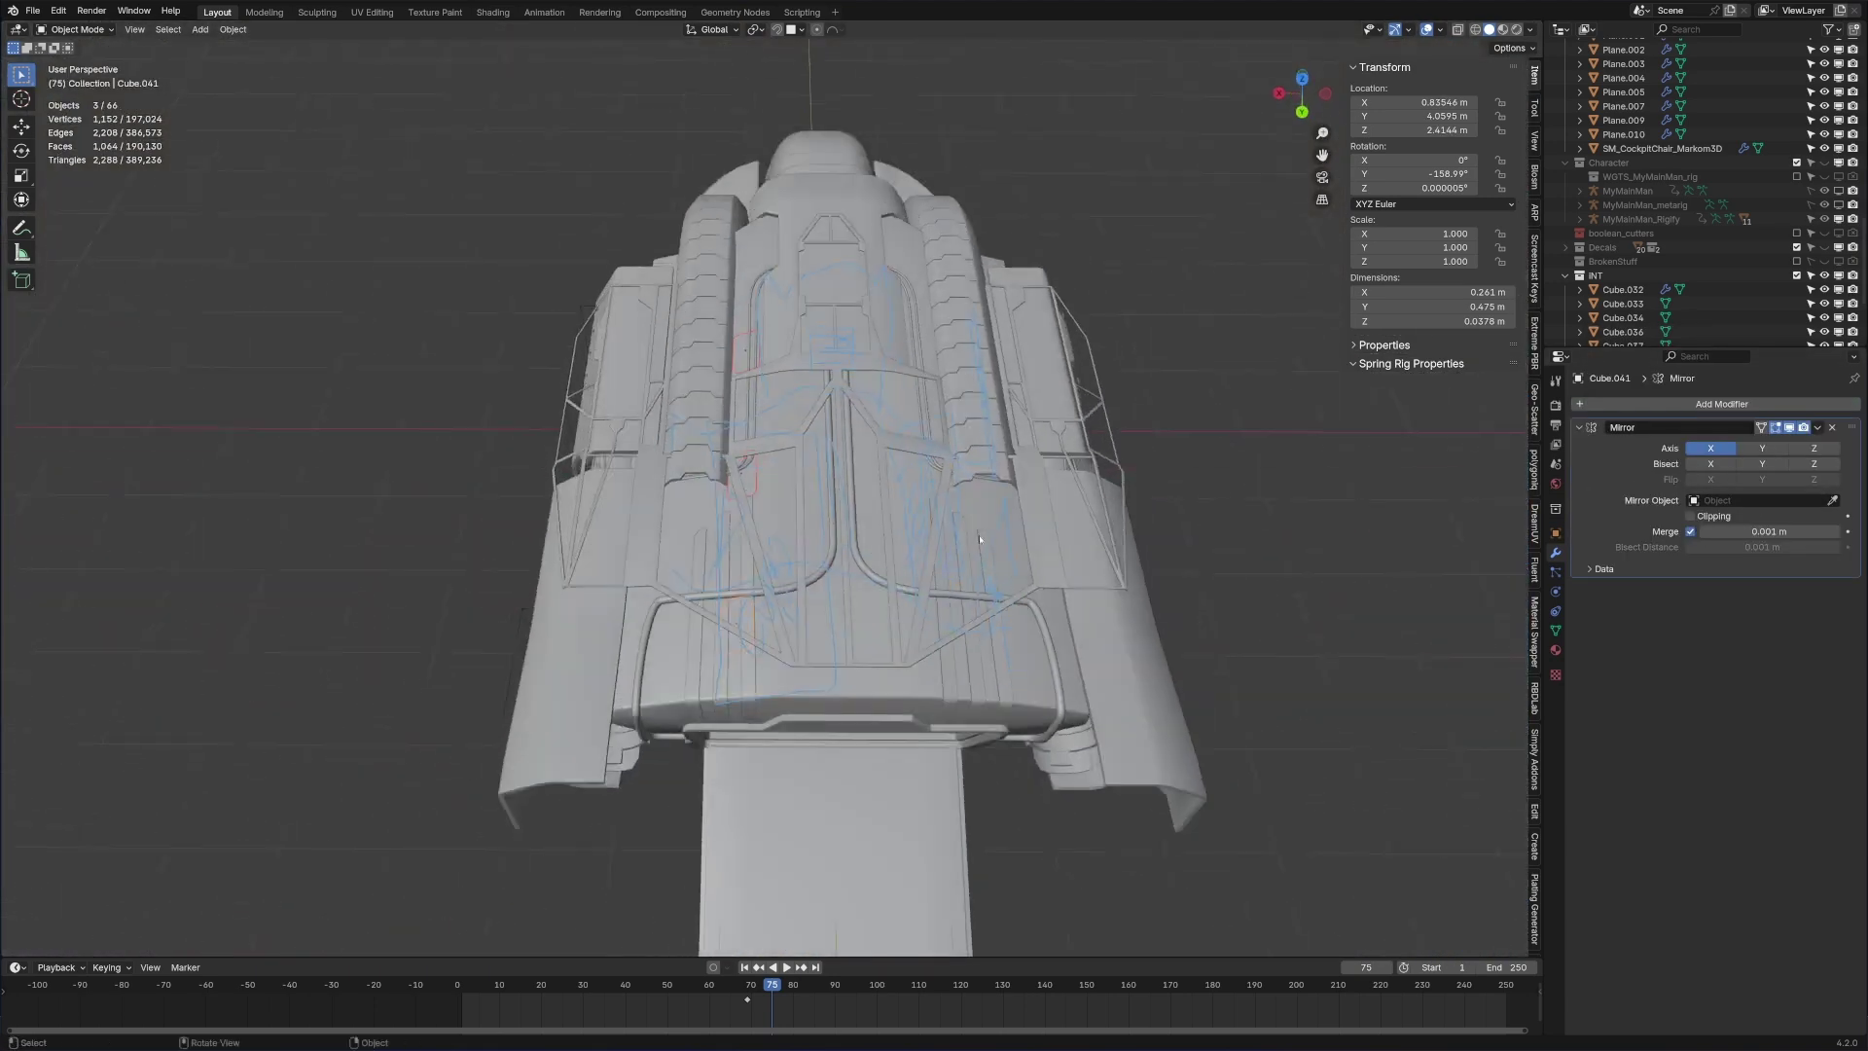
middle_click_drag(979, 539, 960, 817, "shift")
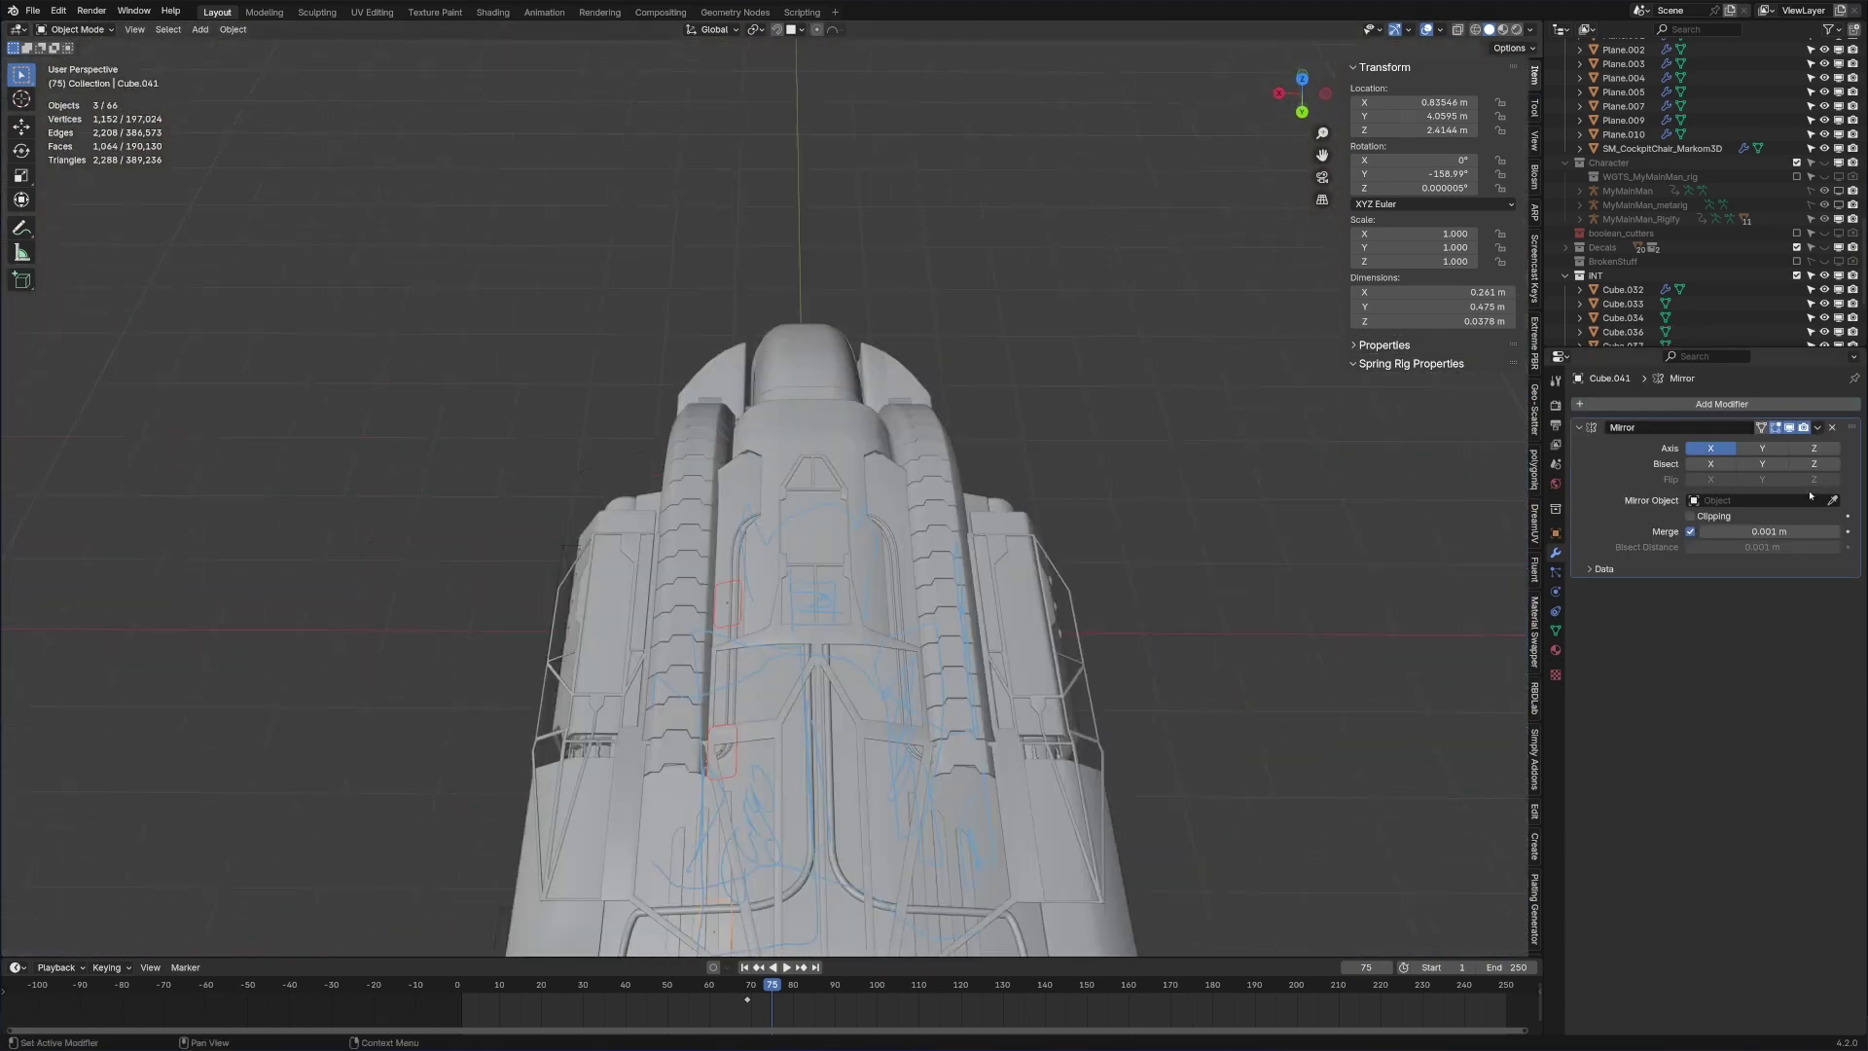
left_click(1832, 500)
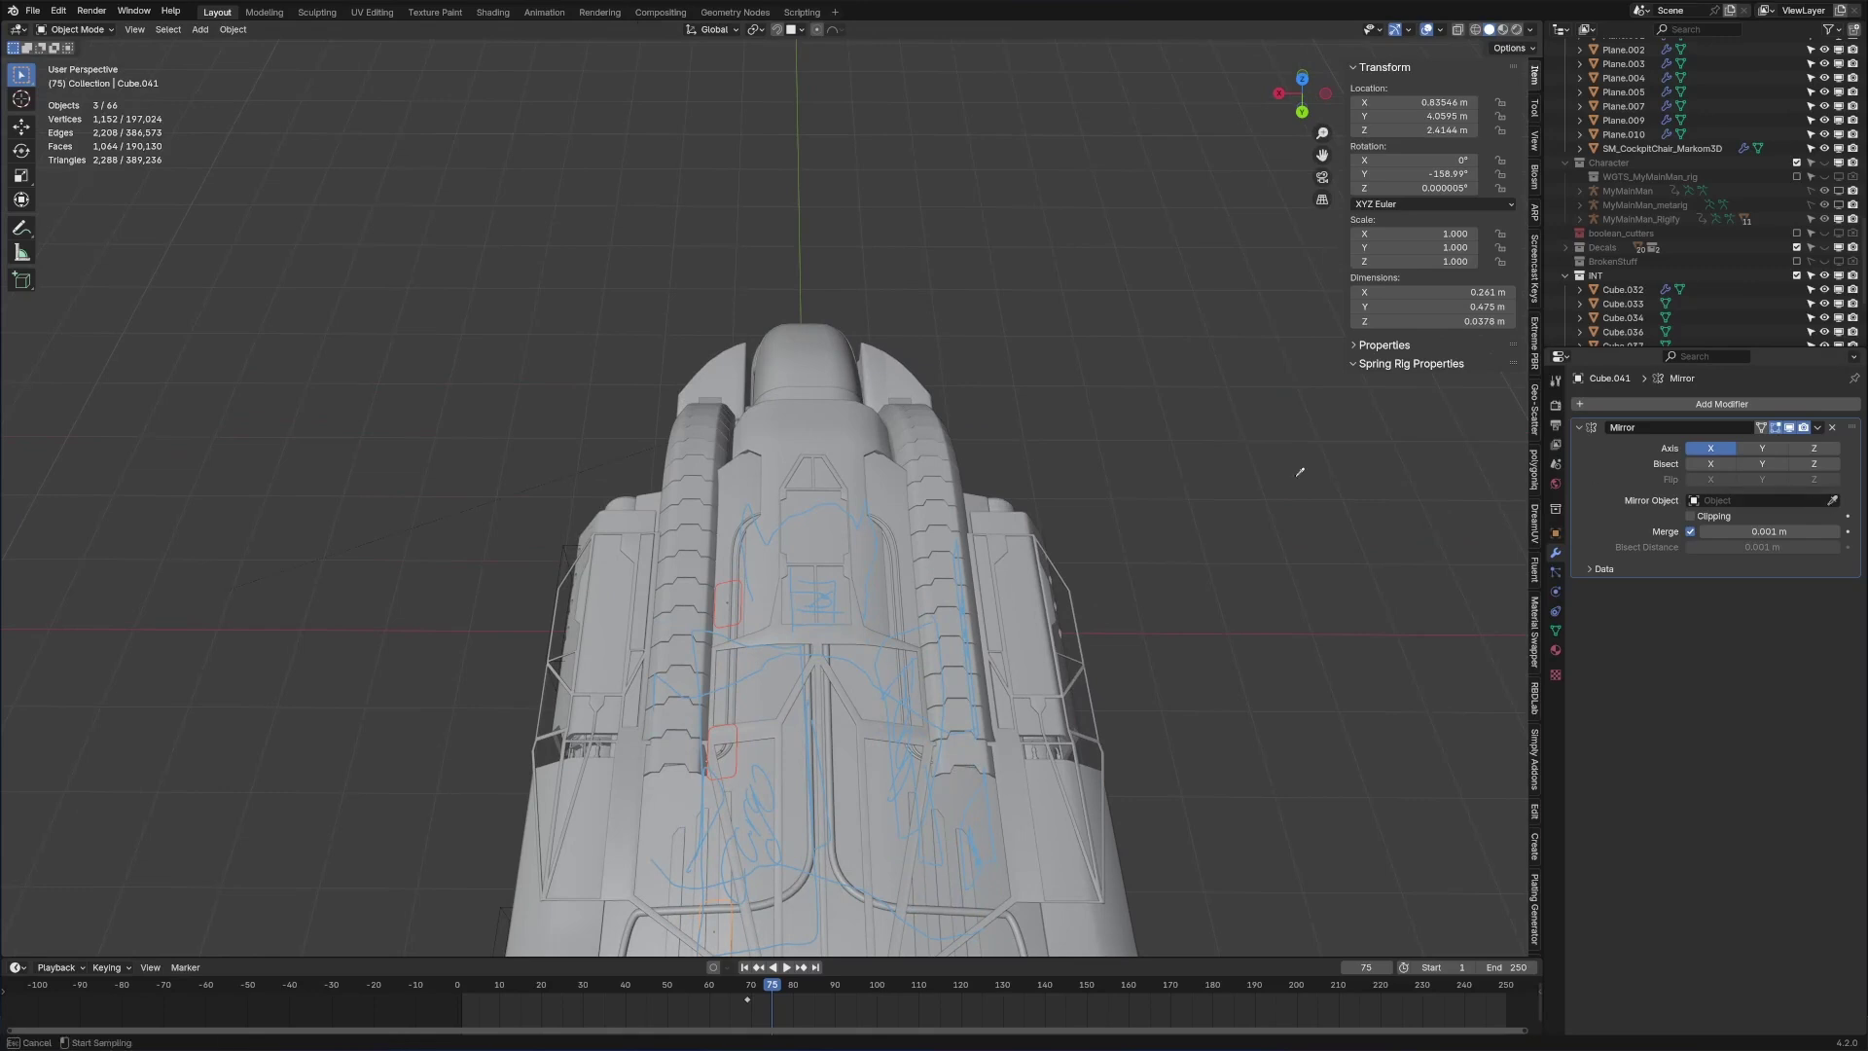
left_click(807, 426)
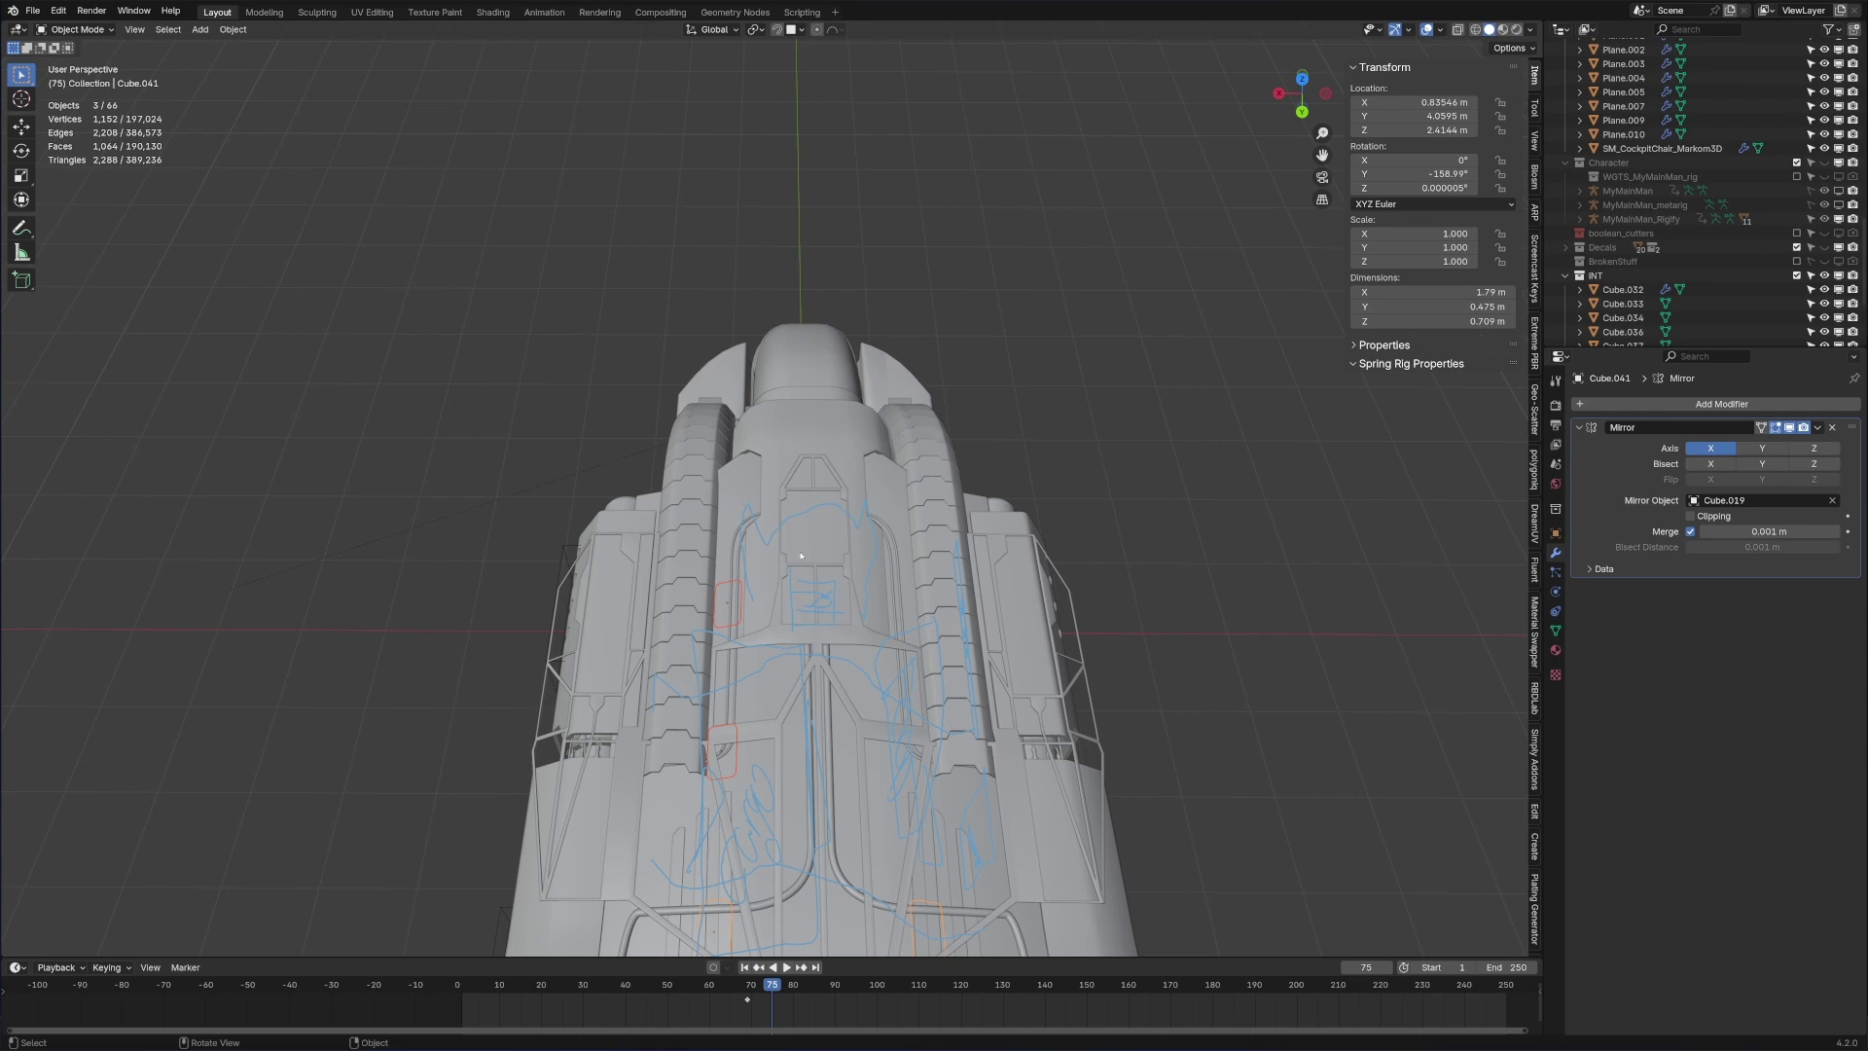
Step: Copy the Mirror modifier to the other two selected ceiling fixtures
middle_click_drag(800, 557, 785, 421)
scroll(784, 422, "up", 4)
middle_click_drag(569, 428, 606, 398)
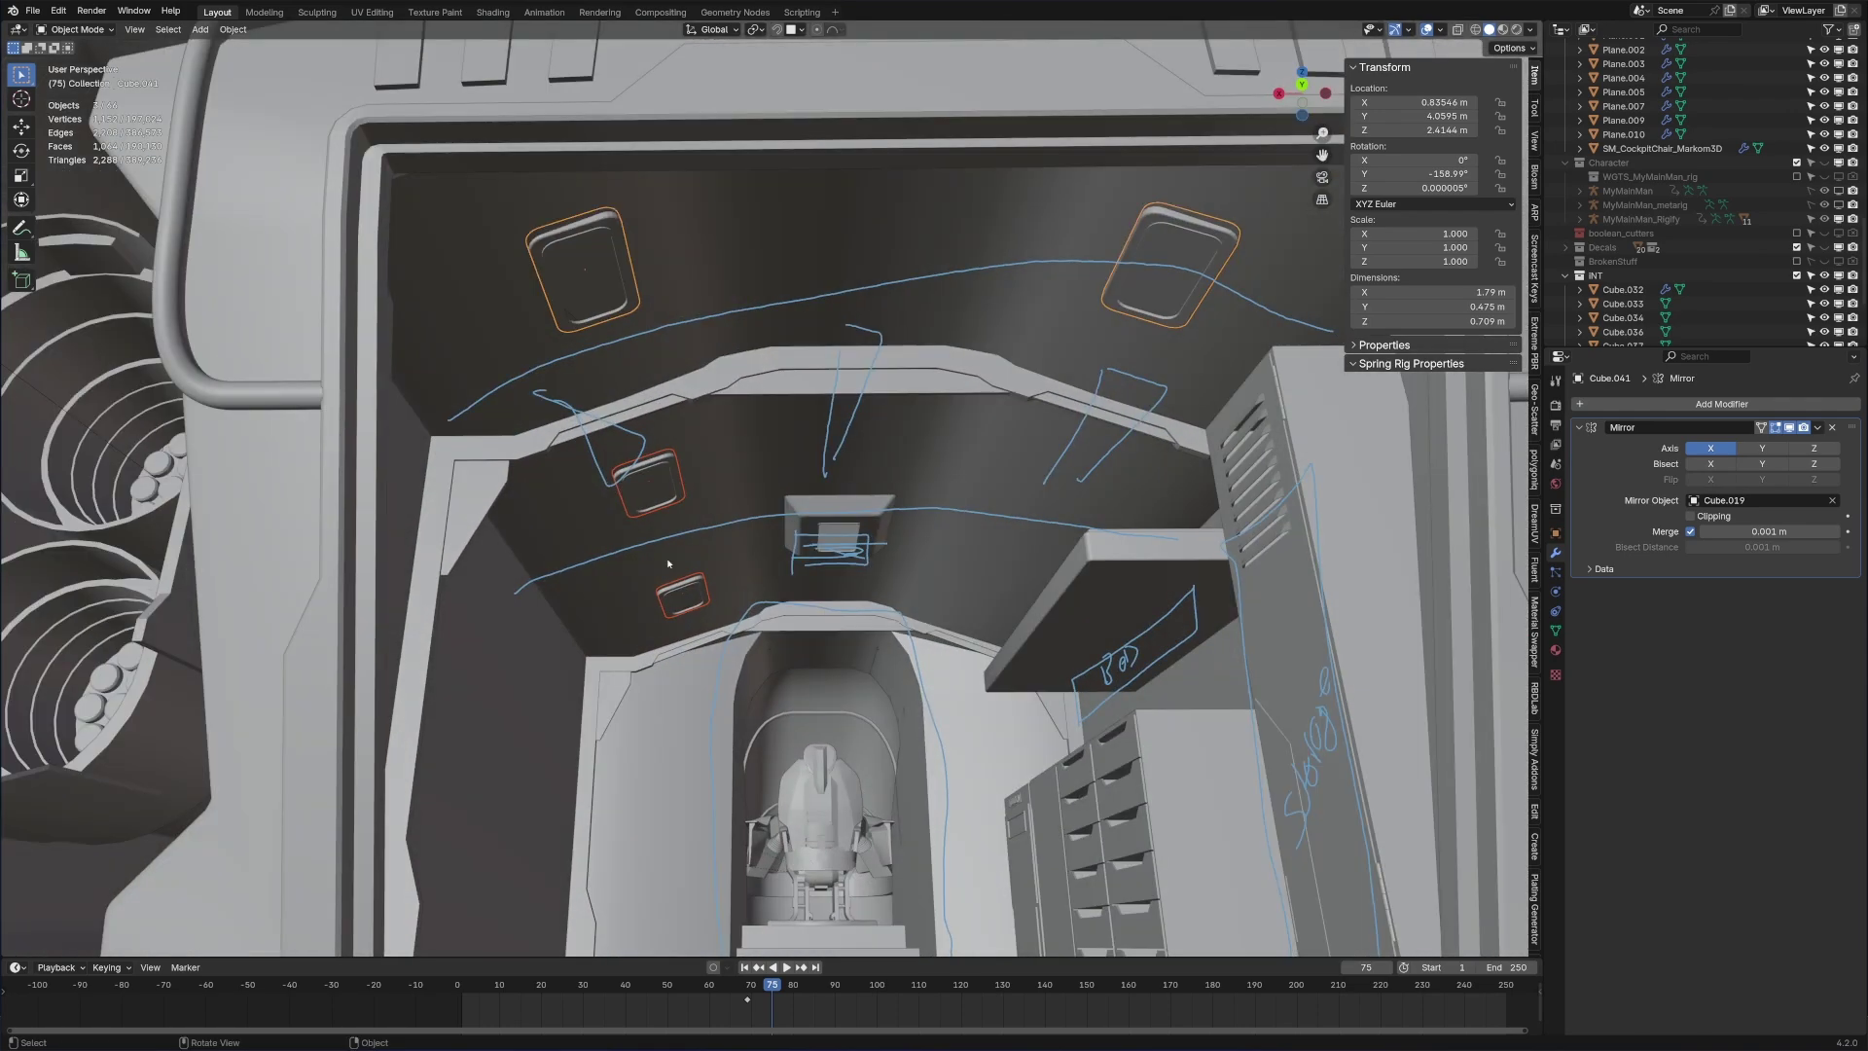
left_click(1817, 428)
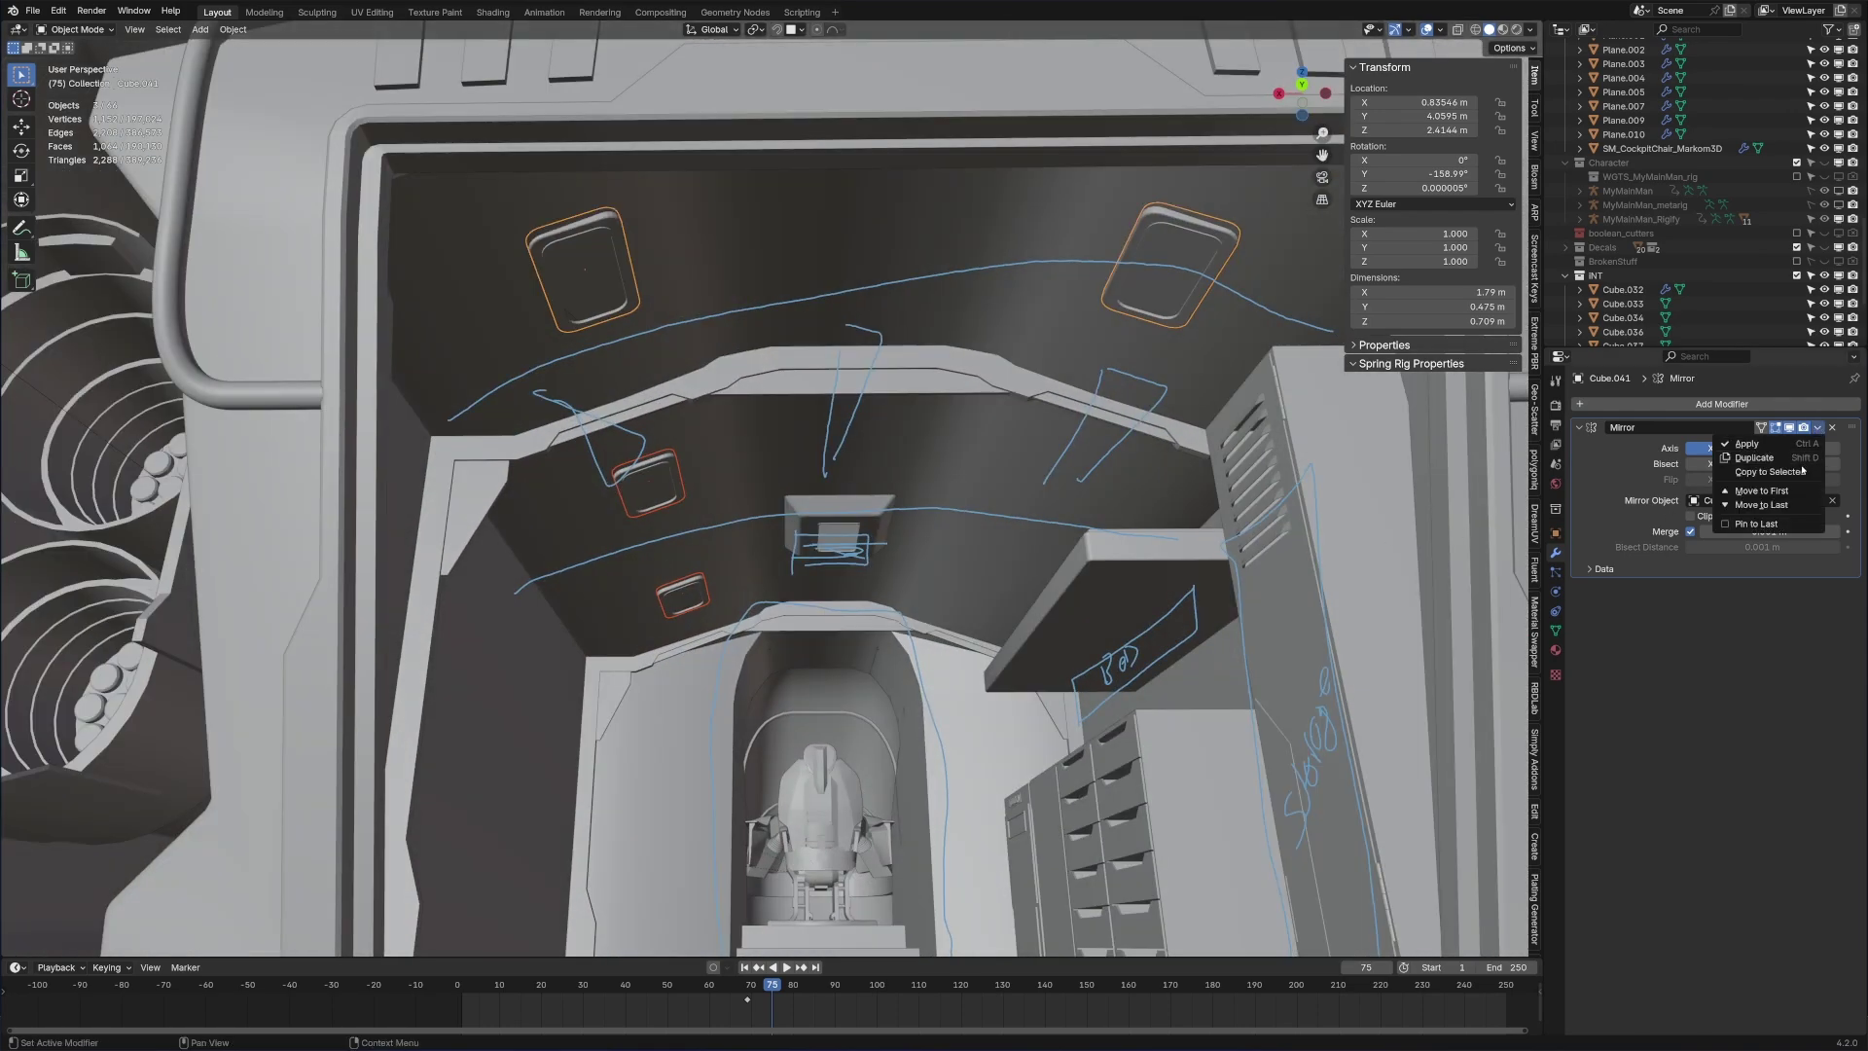
left_click(1802, 472)
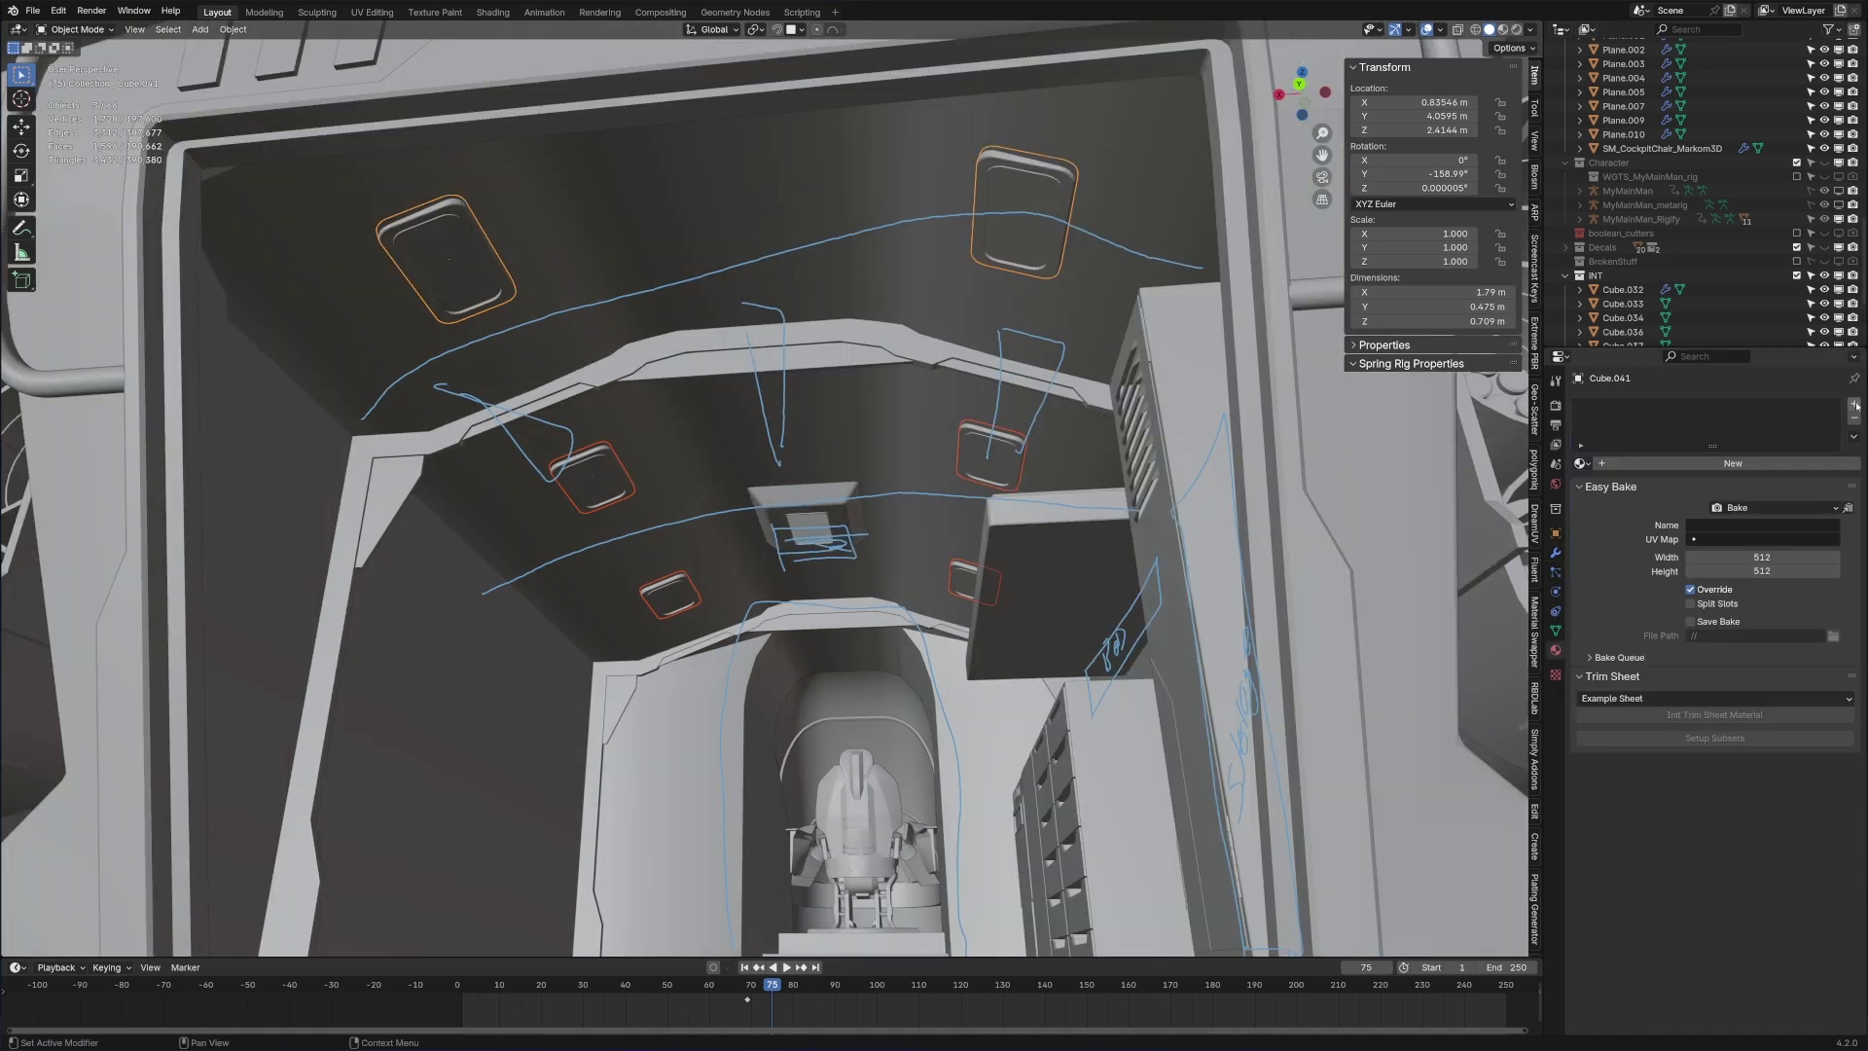
Step: Create a material named Mat_InternalLight in a second material slot and copy the materials to the selected fixtures
left_click(1856, 404)
left_click(1719, 463)
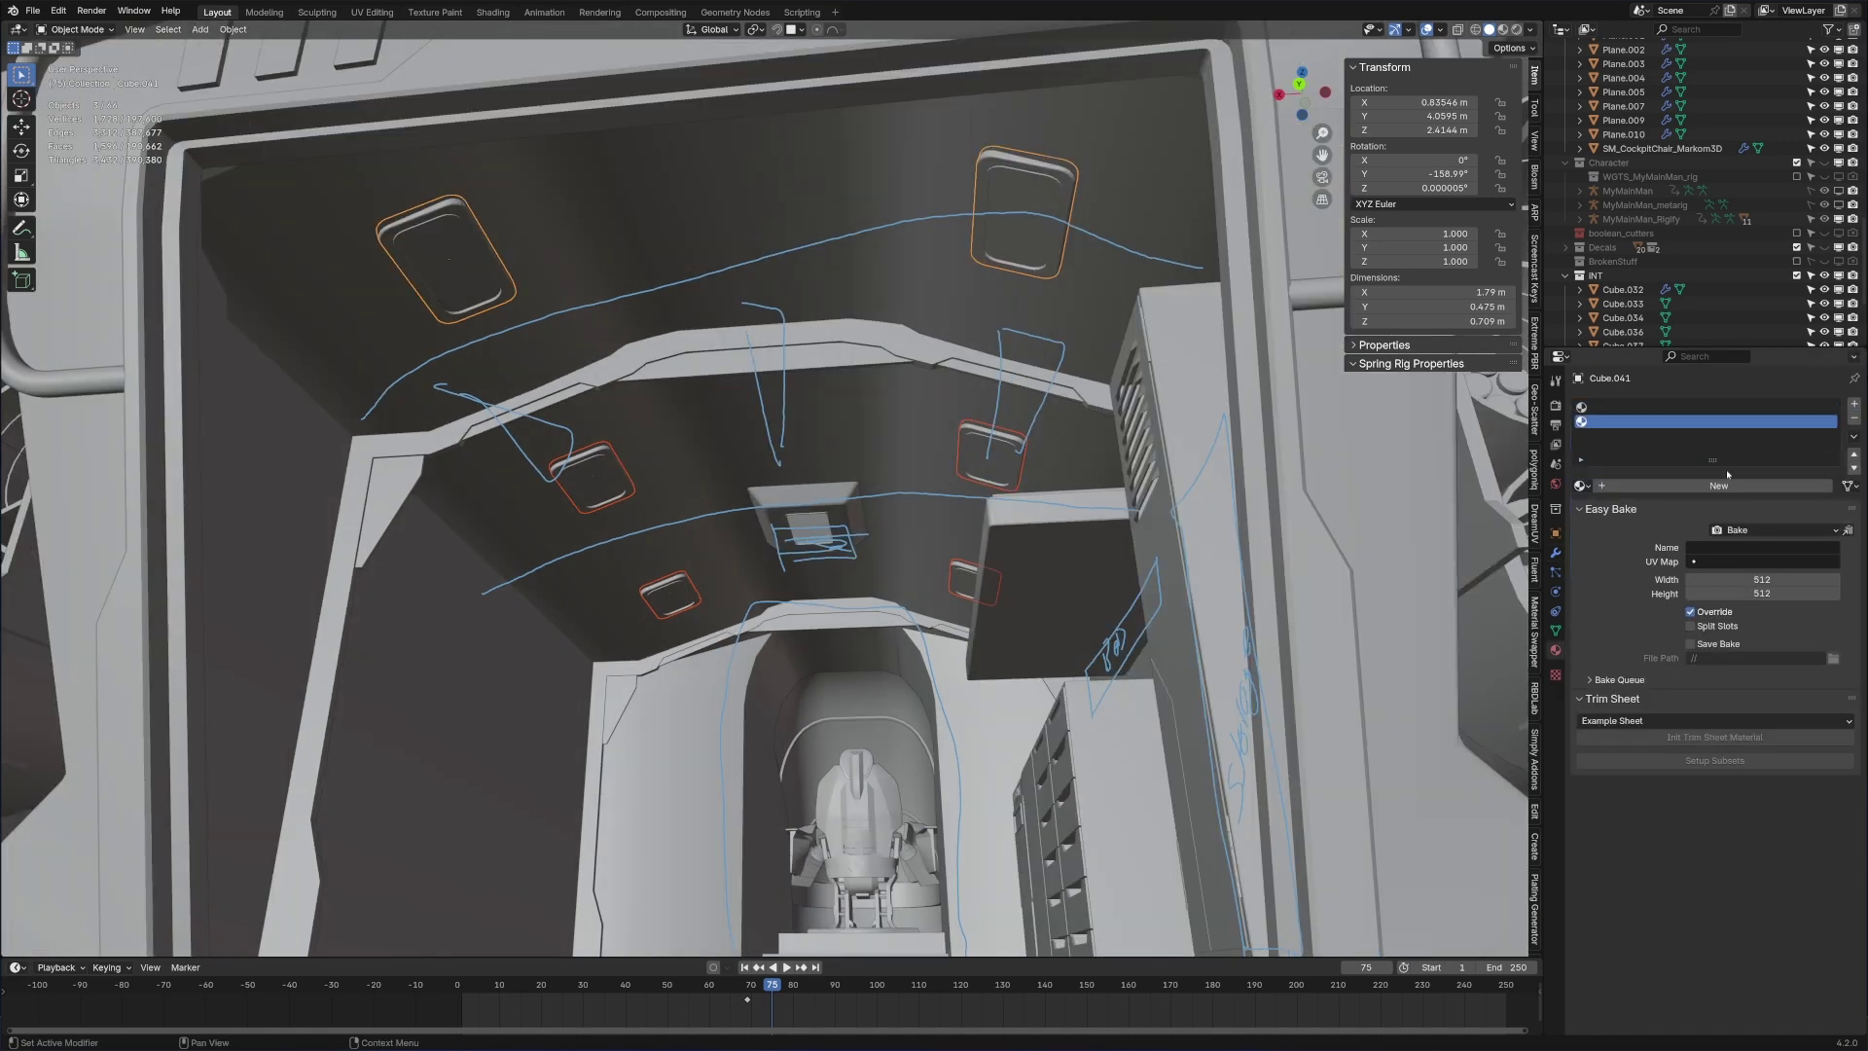
left_click(1691, 485)
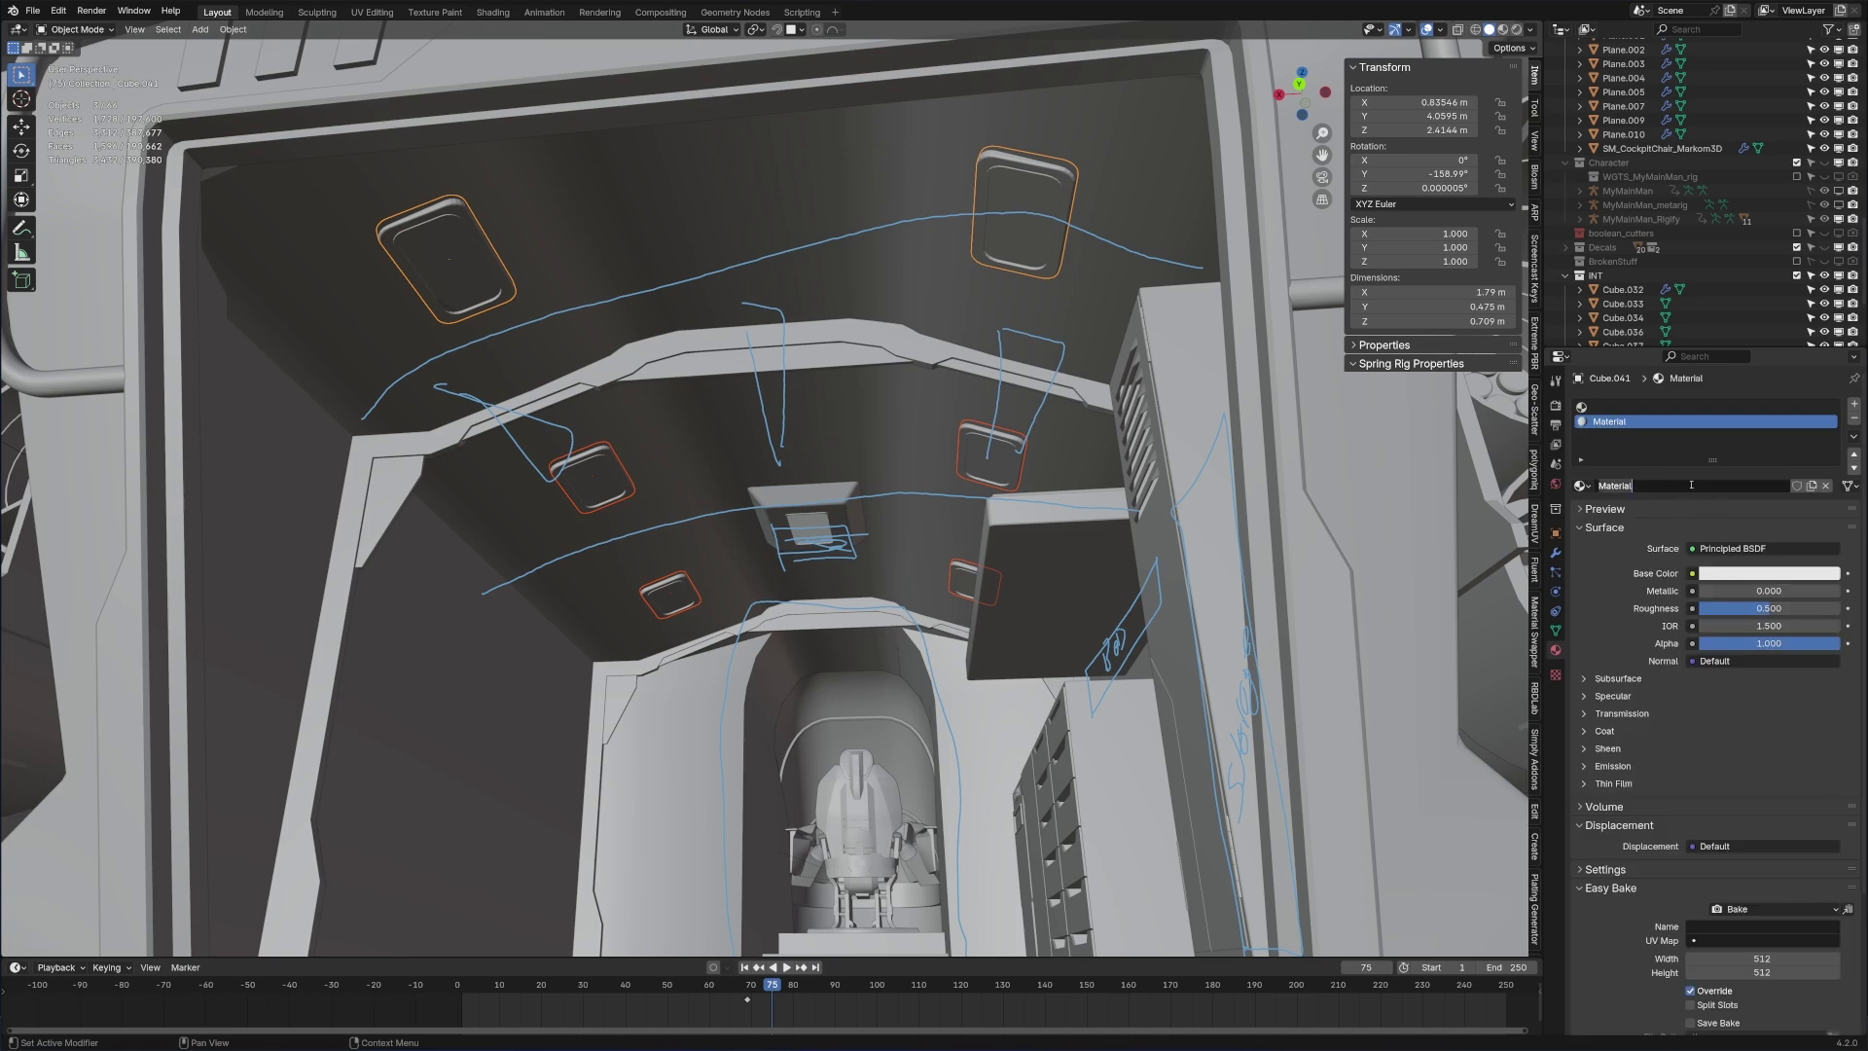
type("mAT_INTERNALLIGHT")
key("Return")
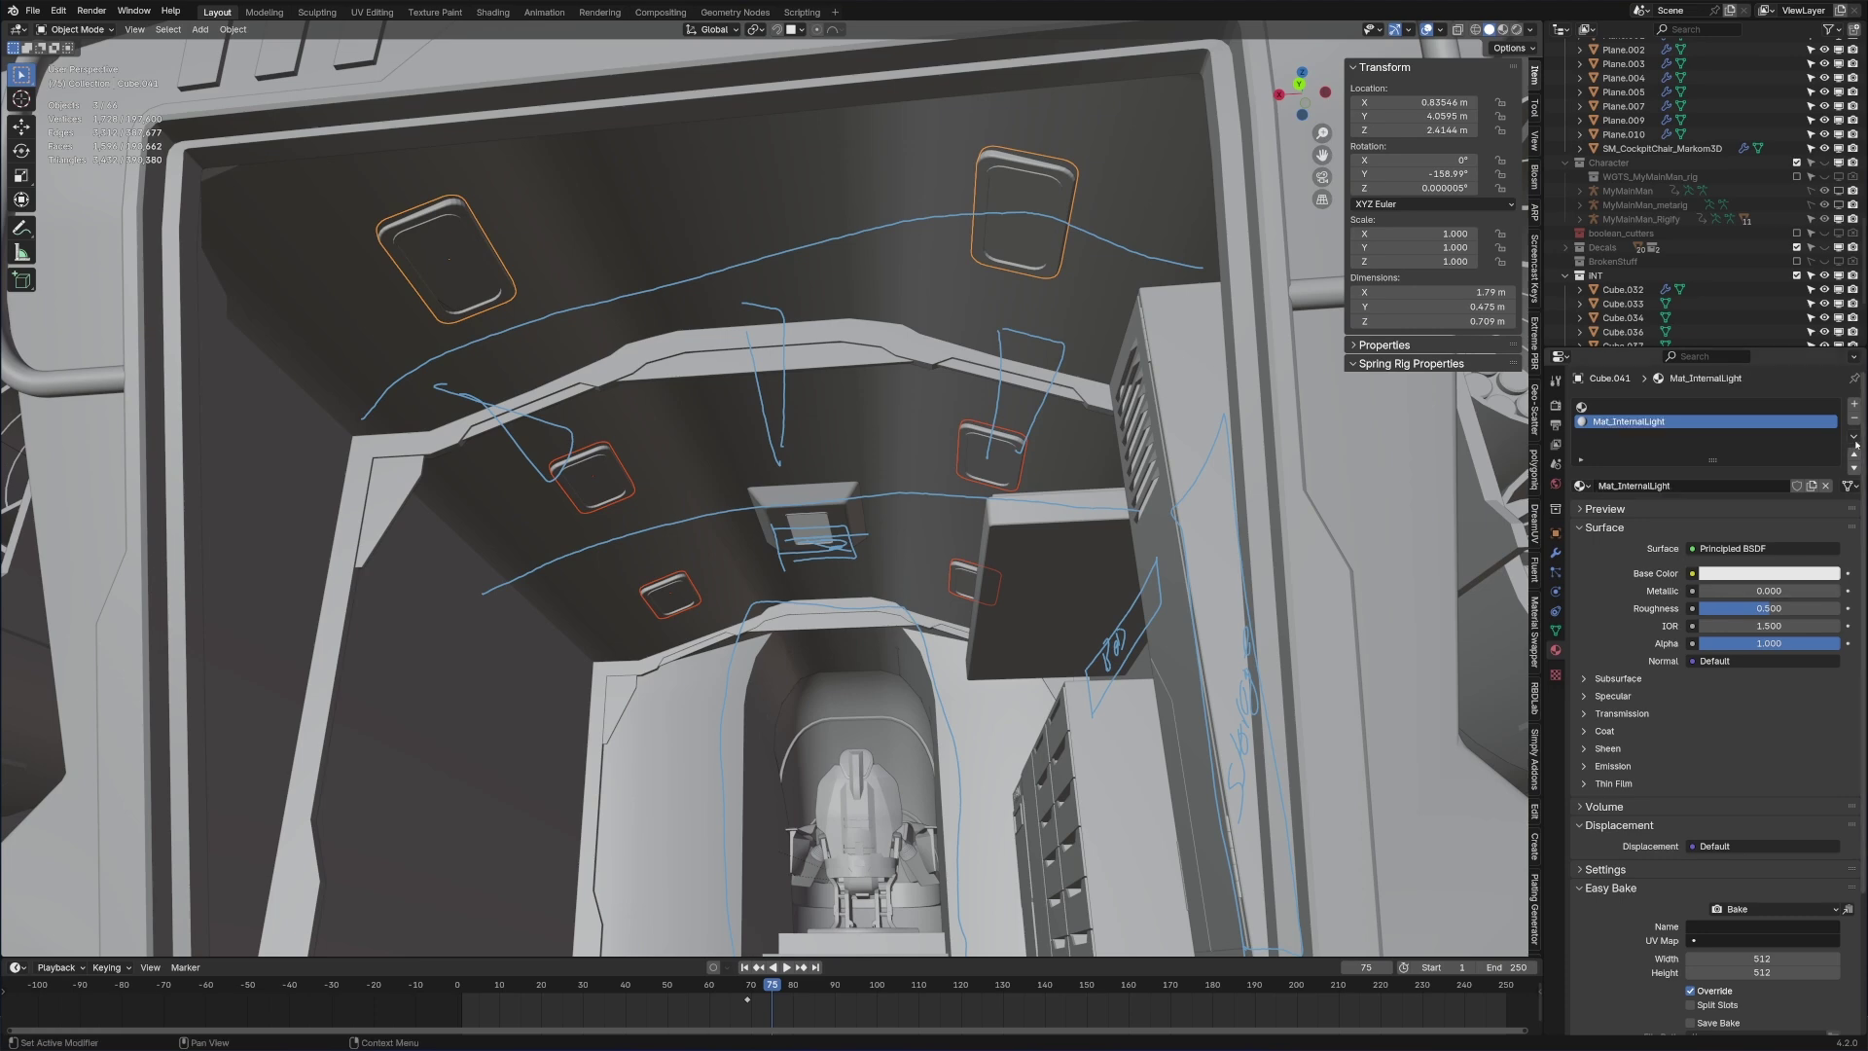
left_click(1853, 438)
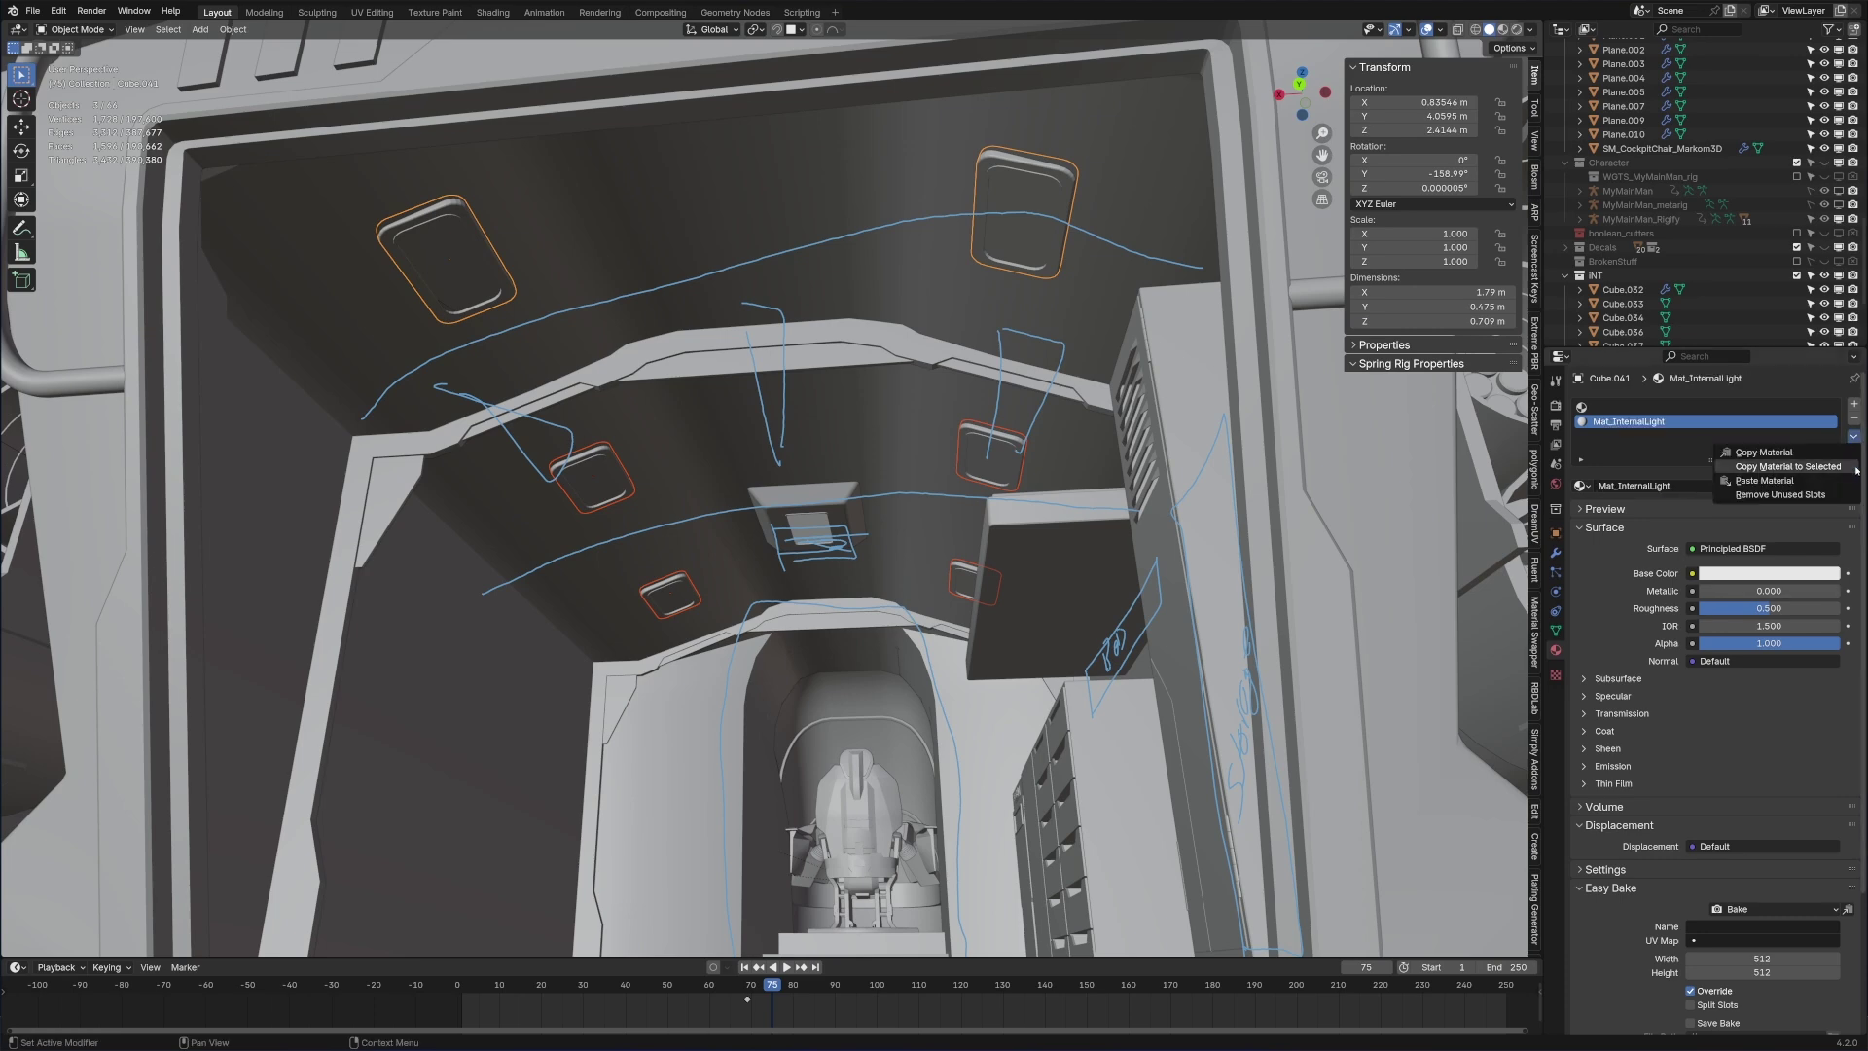
Step: Assign Mat_InternalLight to the inner panel faces of the three ceiling fixtures
middle_click_drag(866, 516, 862, 457)
key("Tab")
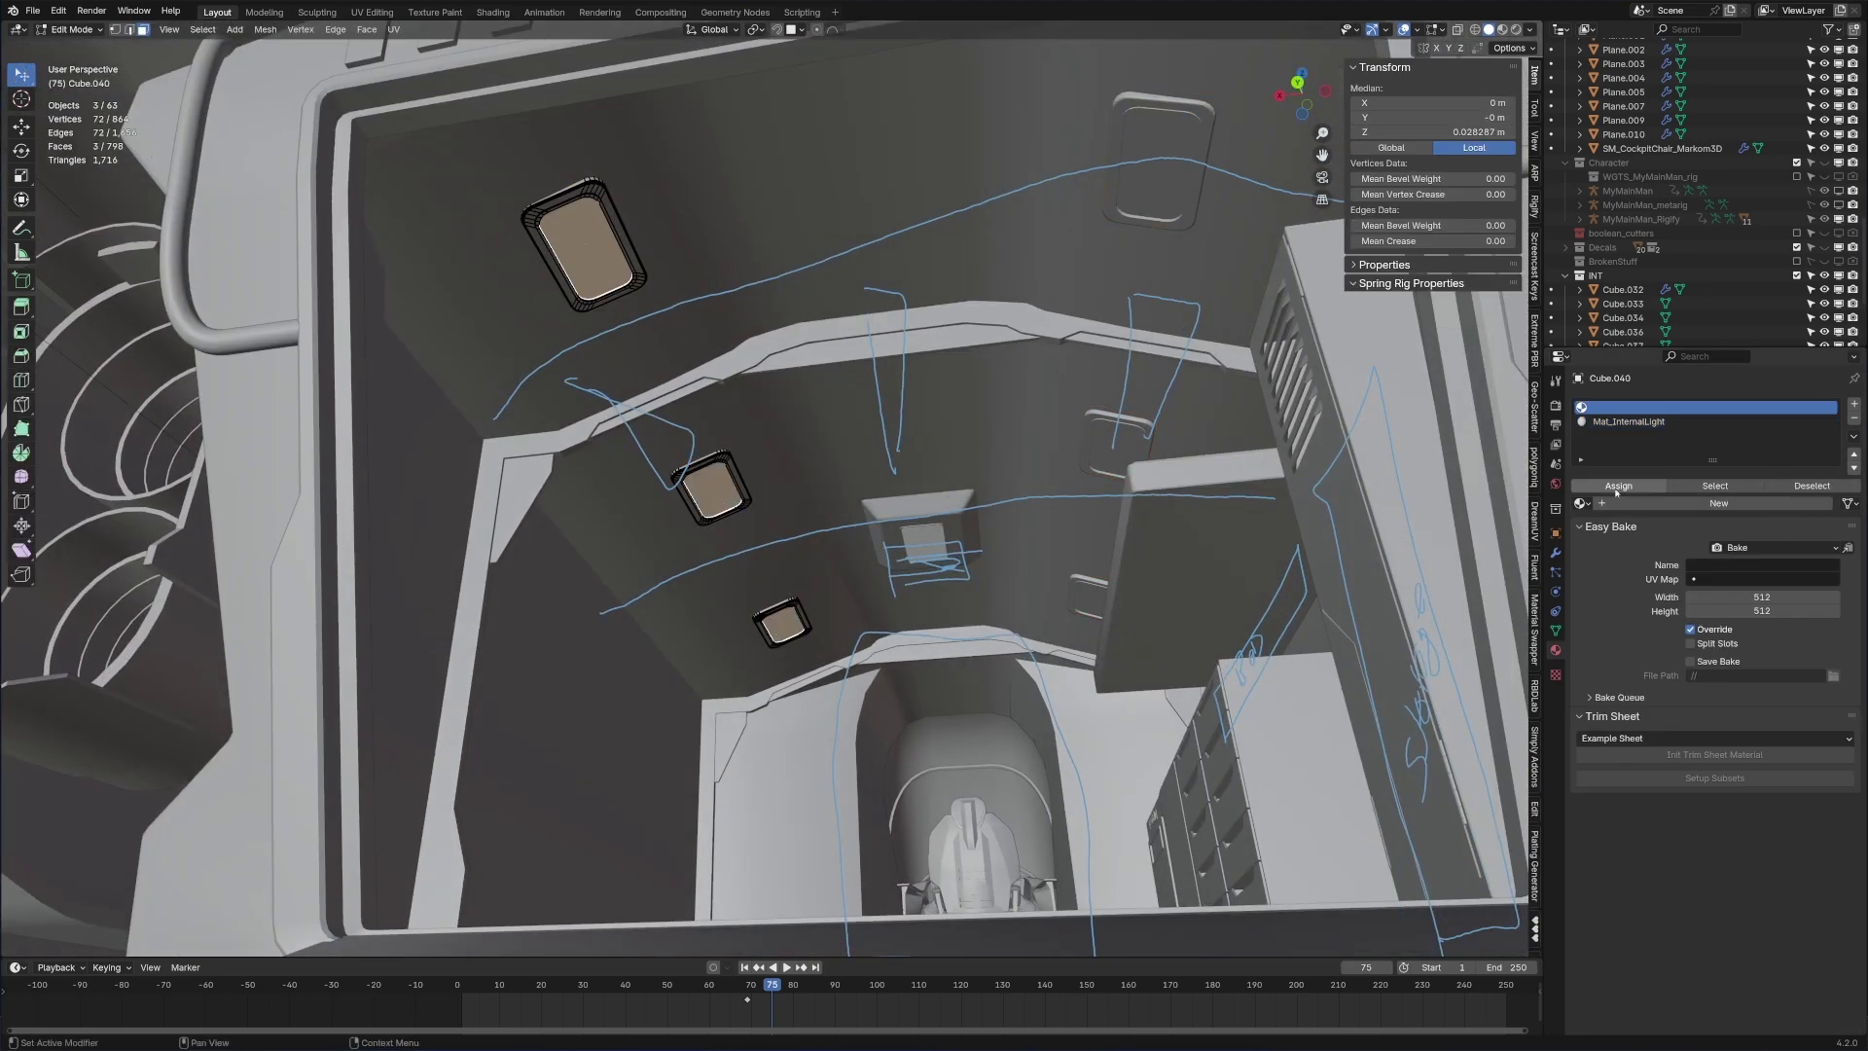
left_click(1621, 423)
key("Tab")
Step: Change the Mat_InternalLight surface to an Emission shader with a strength of 10
left_click(1763, 565)
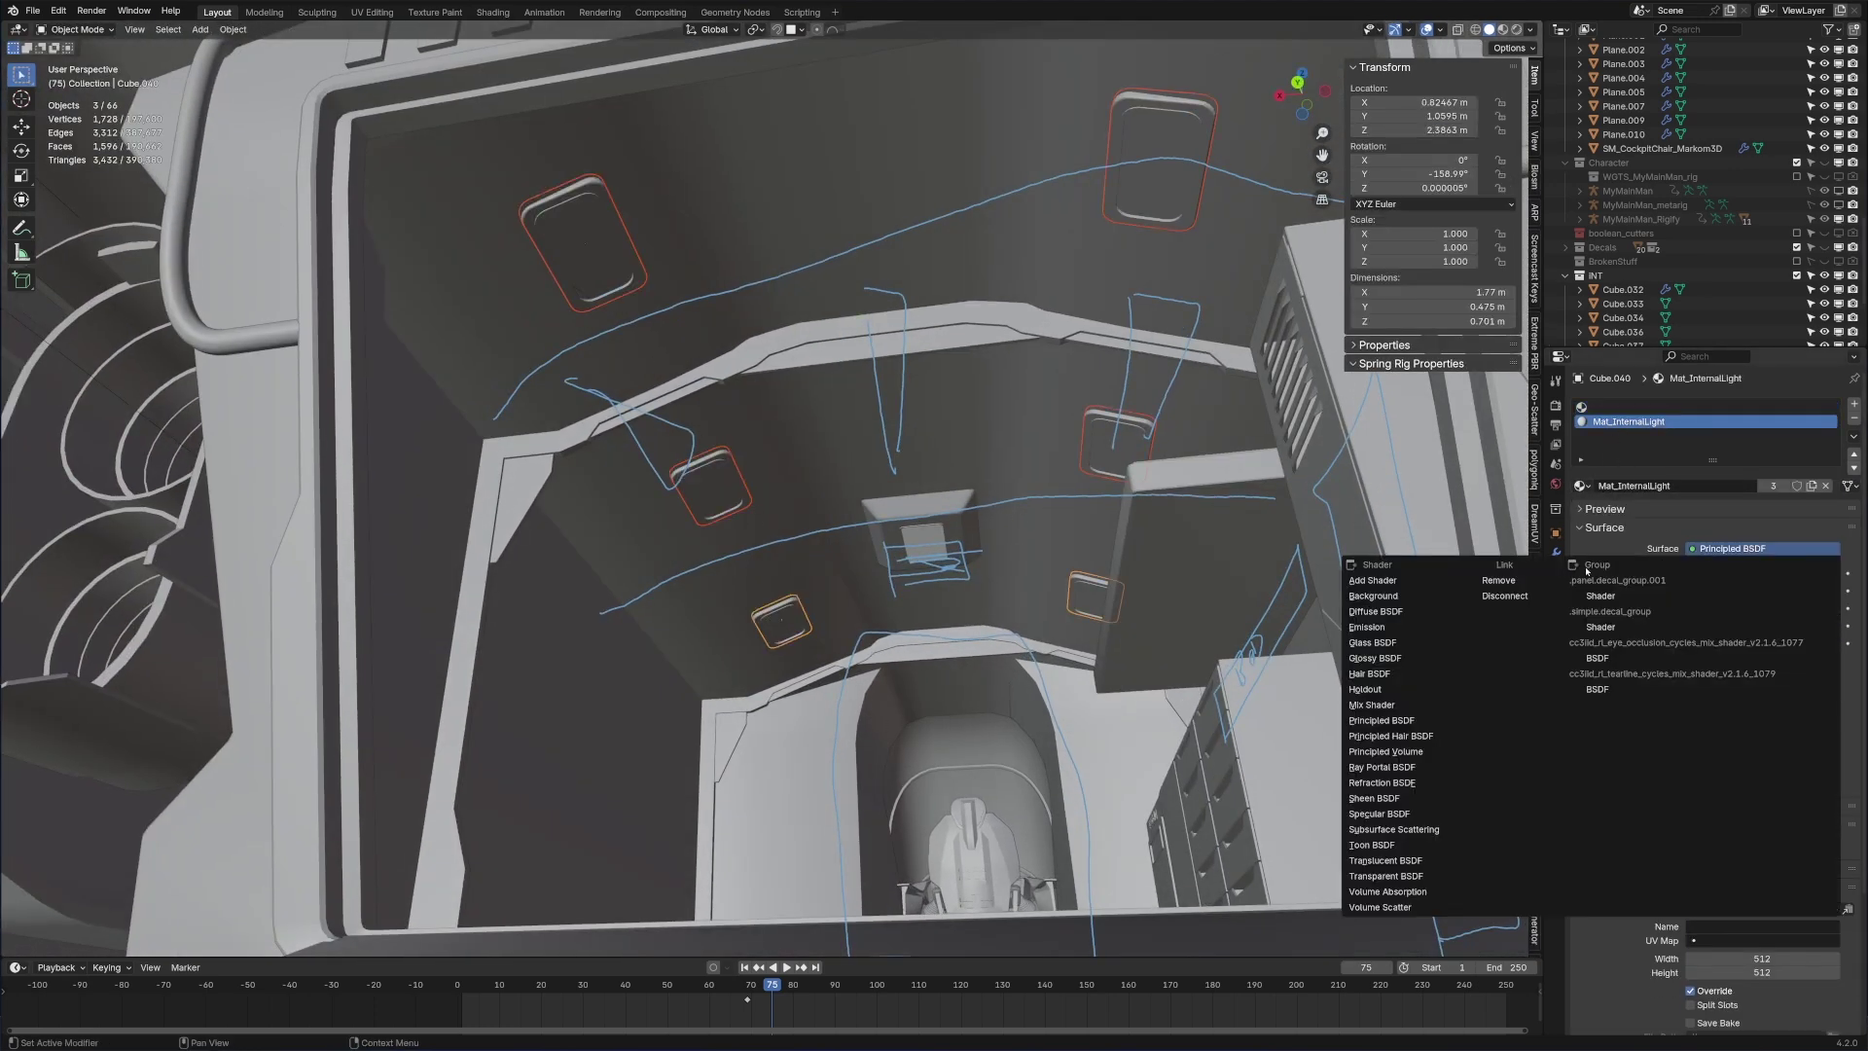
left_click(1533, 629)
left_click(1769, 590)
type("10")
key("Return")
Step: Switch the viewport to rendered shading and move the rearmost light fixture about 0.003 m along its local Z axis
left_click(1517, 29)
mouse_move(924, 603)
middle_mouse_down()
mouse_move(818, 530)
mouse_move(920, 645)
middle_mouse_up()
left_click(852, 540)
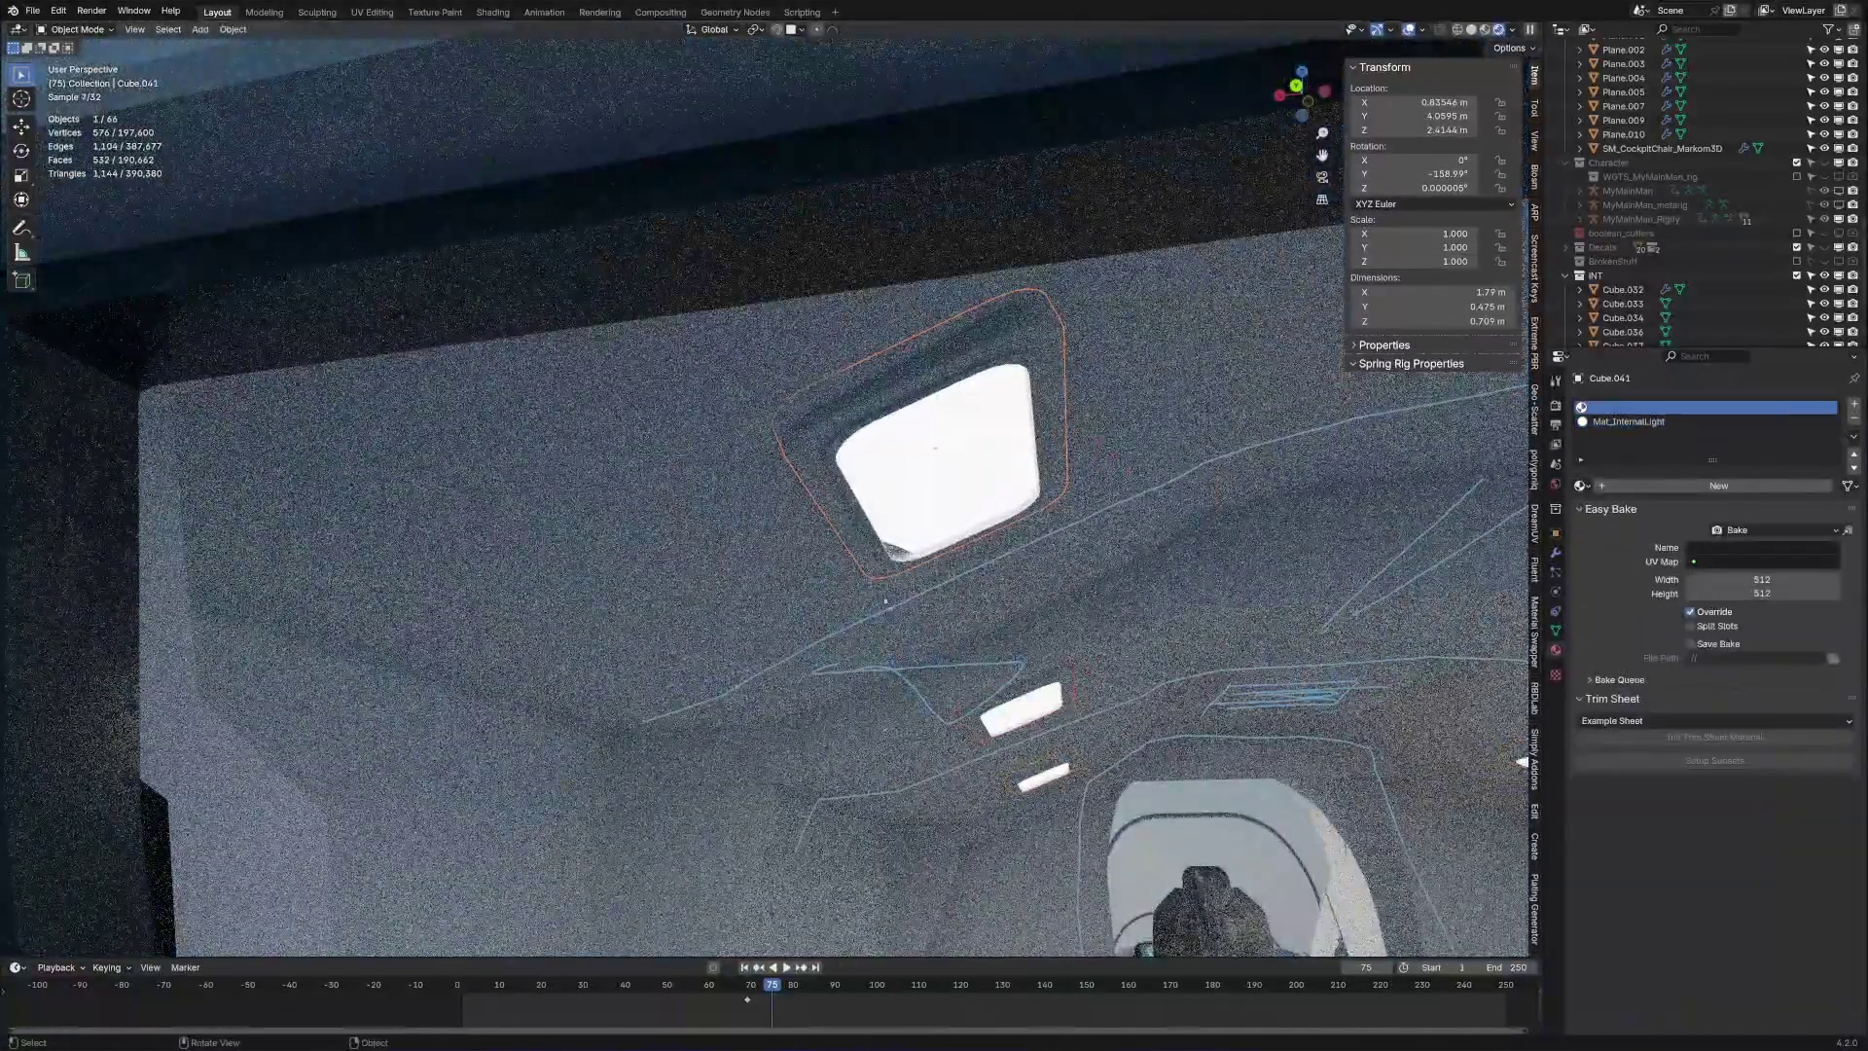
key("g")
key("z")
key("z")
left_click(897, 394)
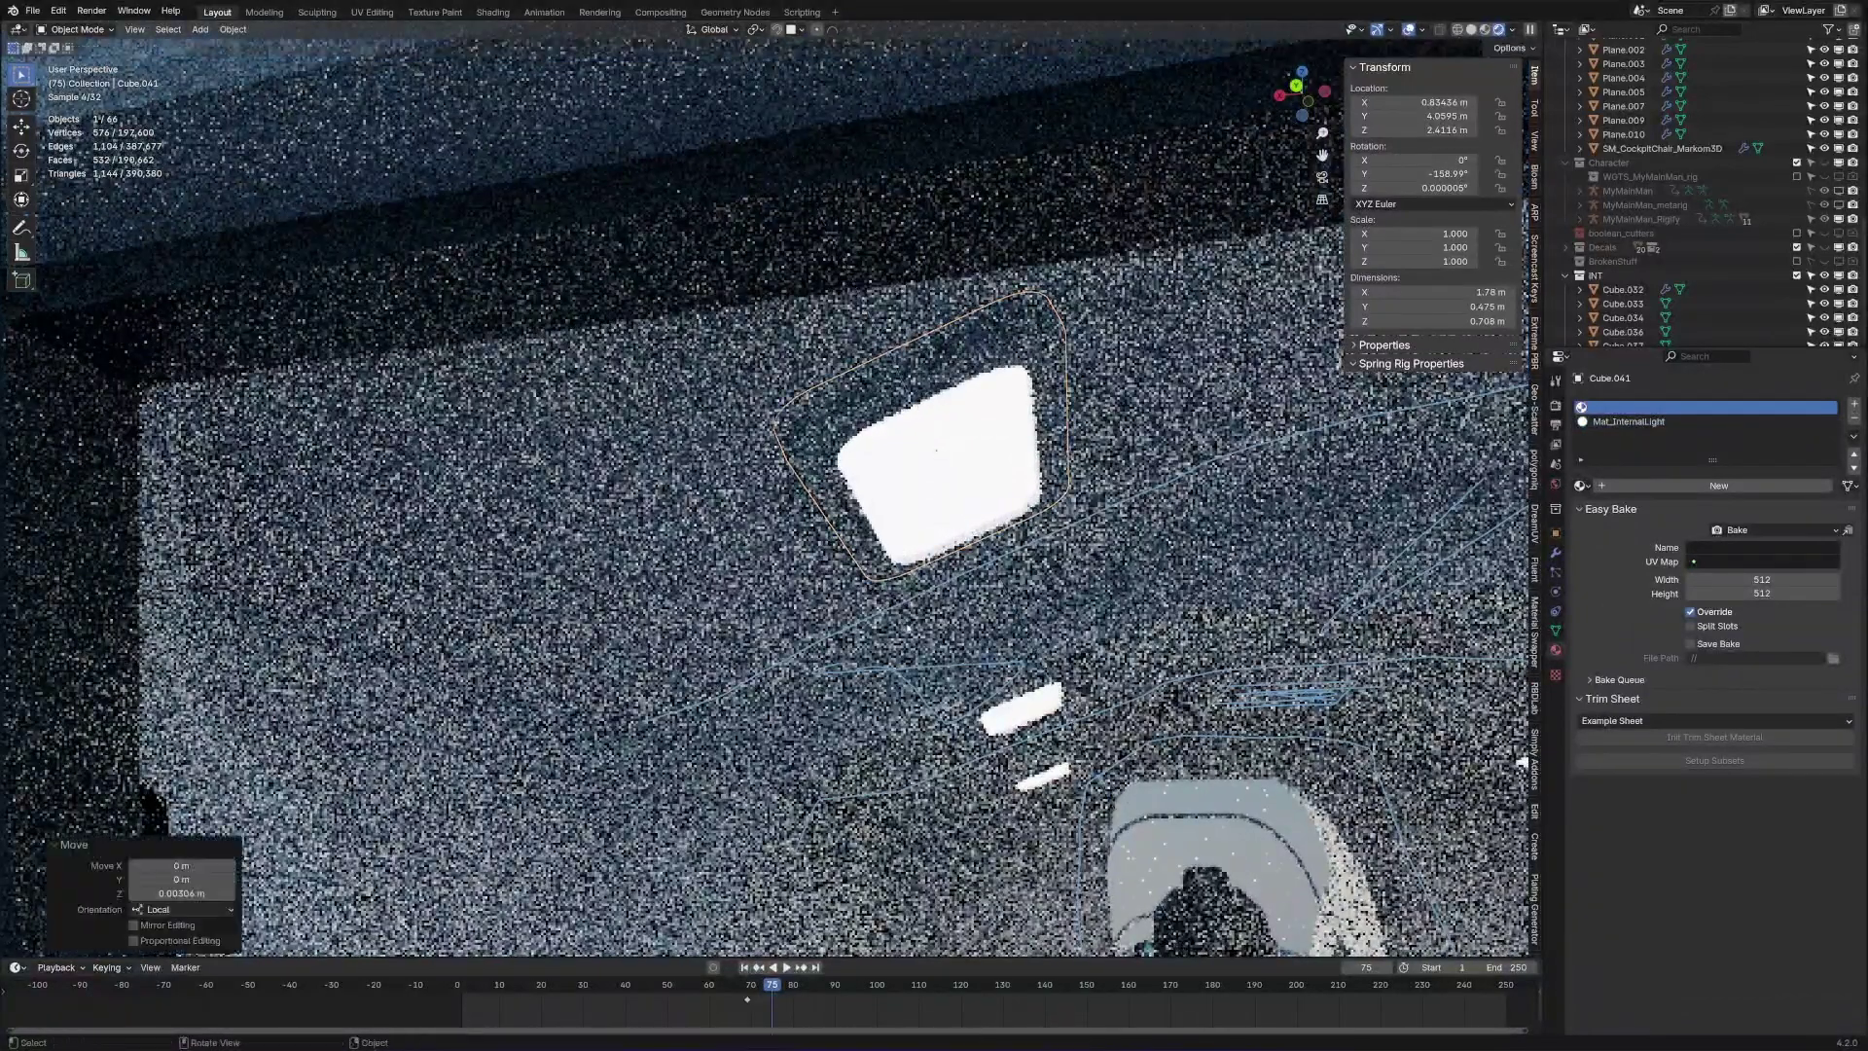
scroll(897, 394, "down", 10)
middle_click_drag(1046, 895, 1068, 861)
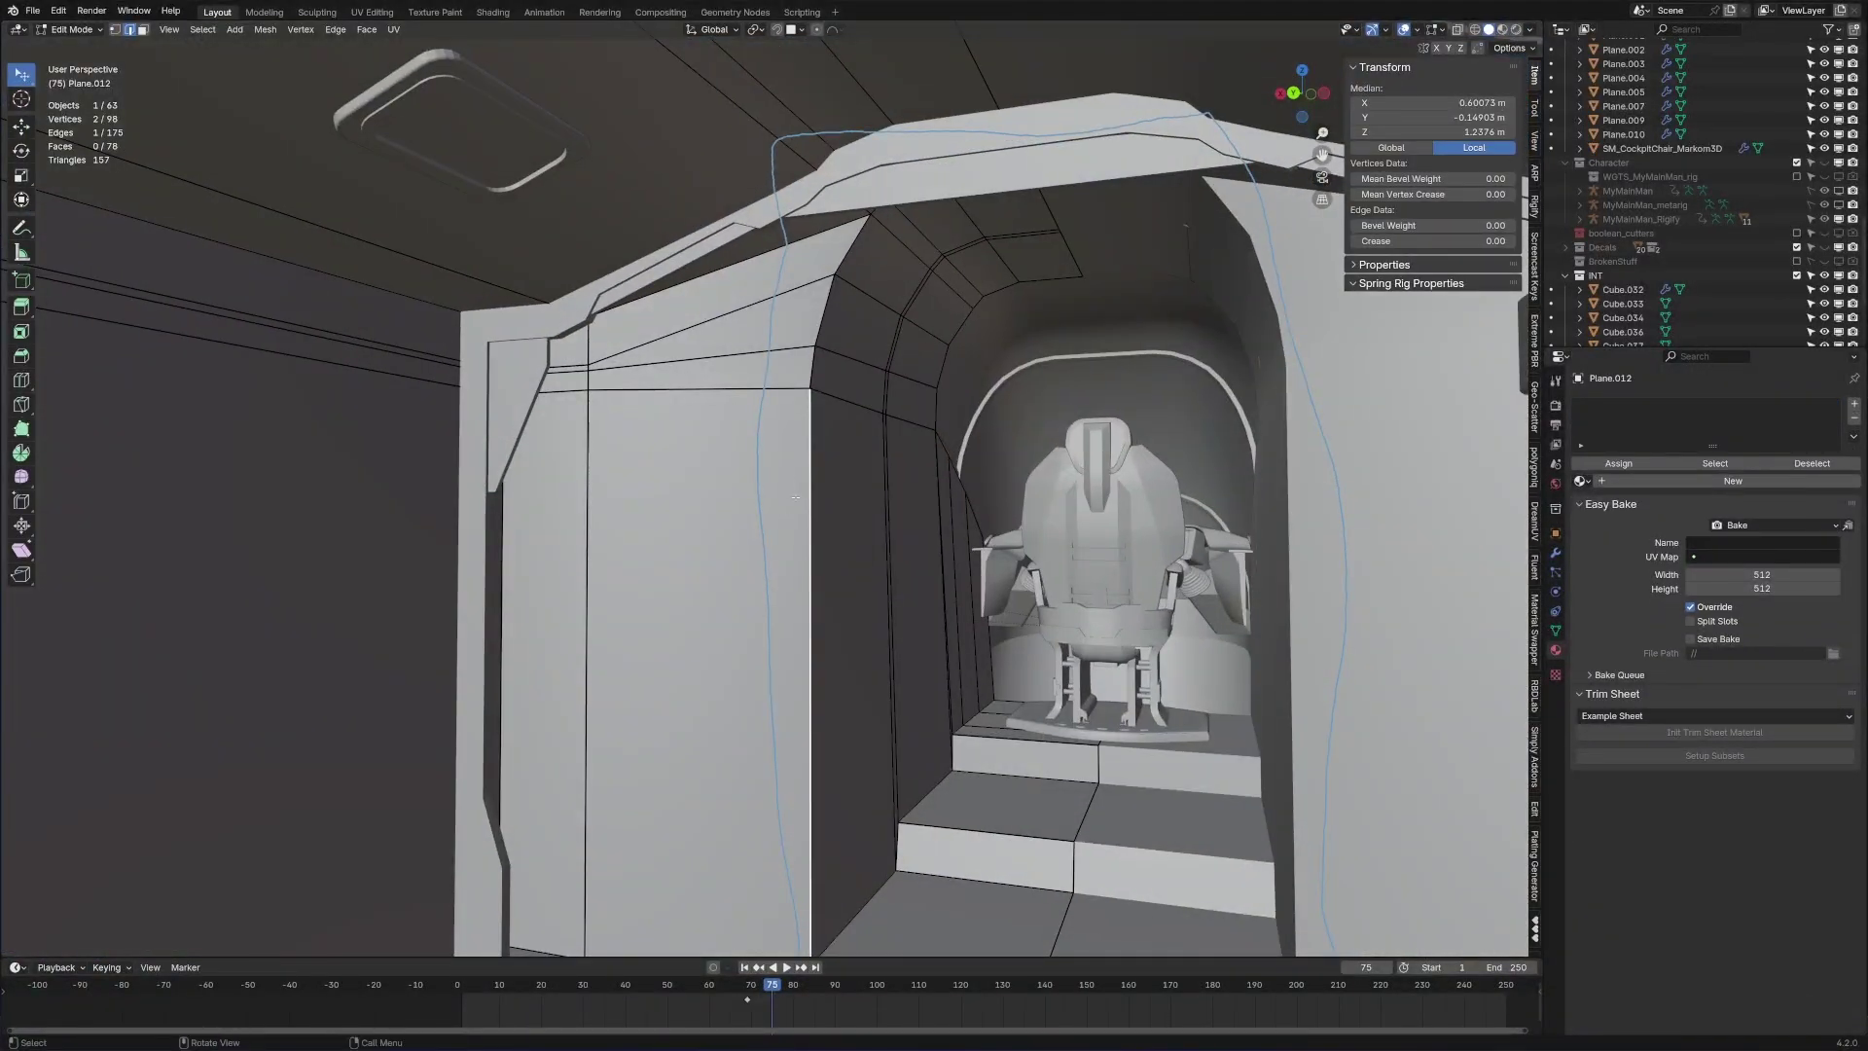
Step: Duplicate the cockpit doorway arch's edge loop in place and extrude the copy along Y into a narrow strip
left_click(810, 470, "alt")
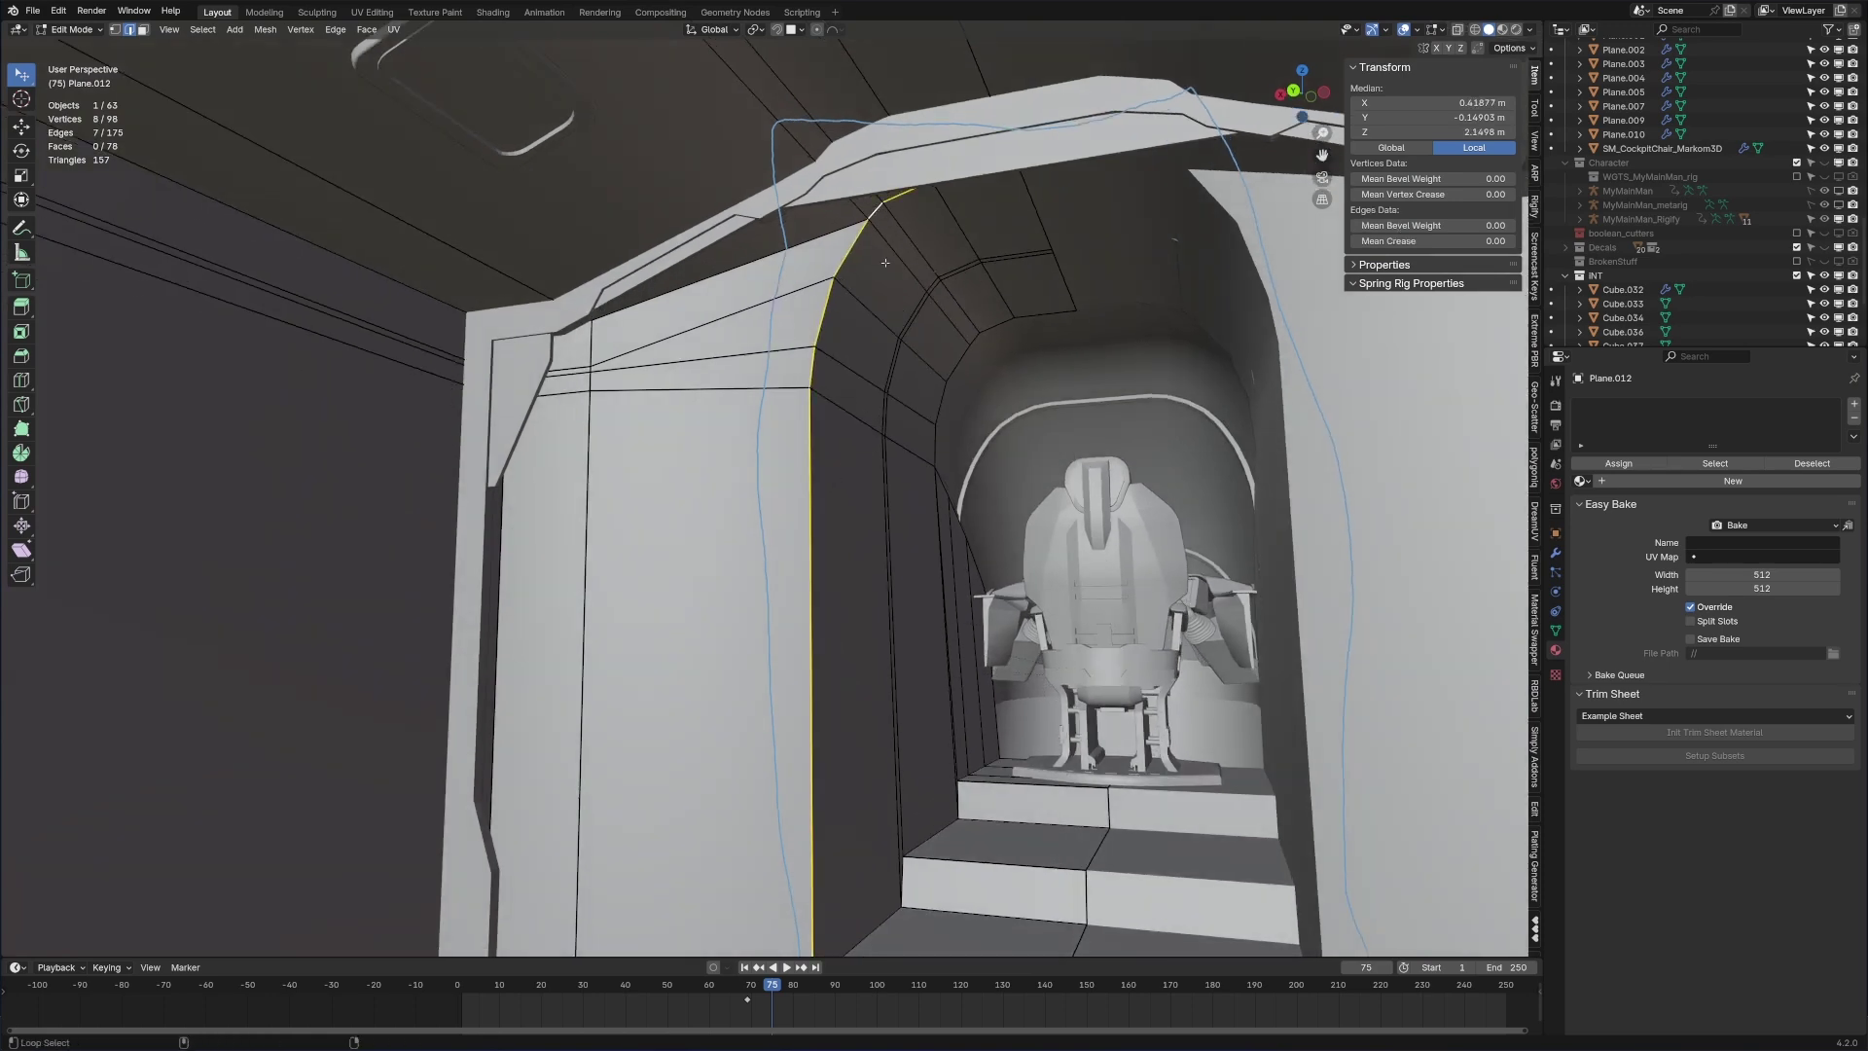
middle_click_drag(812, 469, 996, 761)
key("shift+d")
right_click(1035, 728)
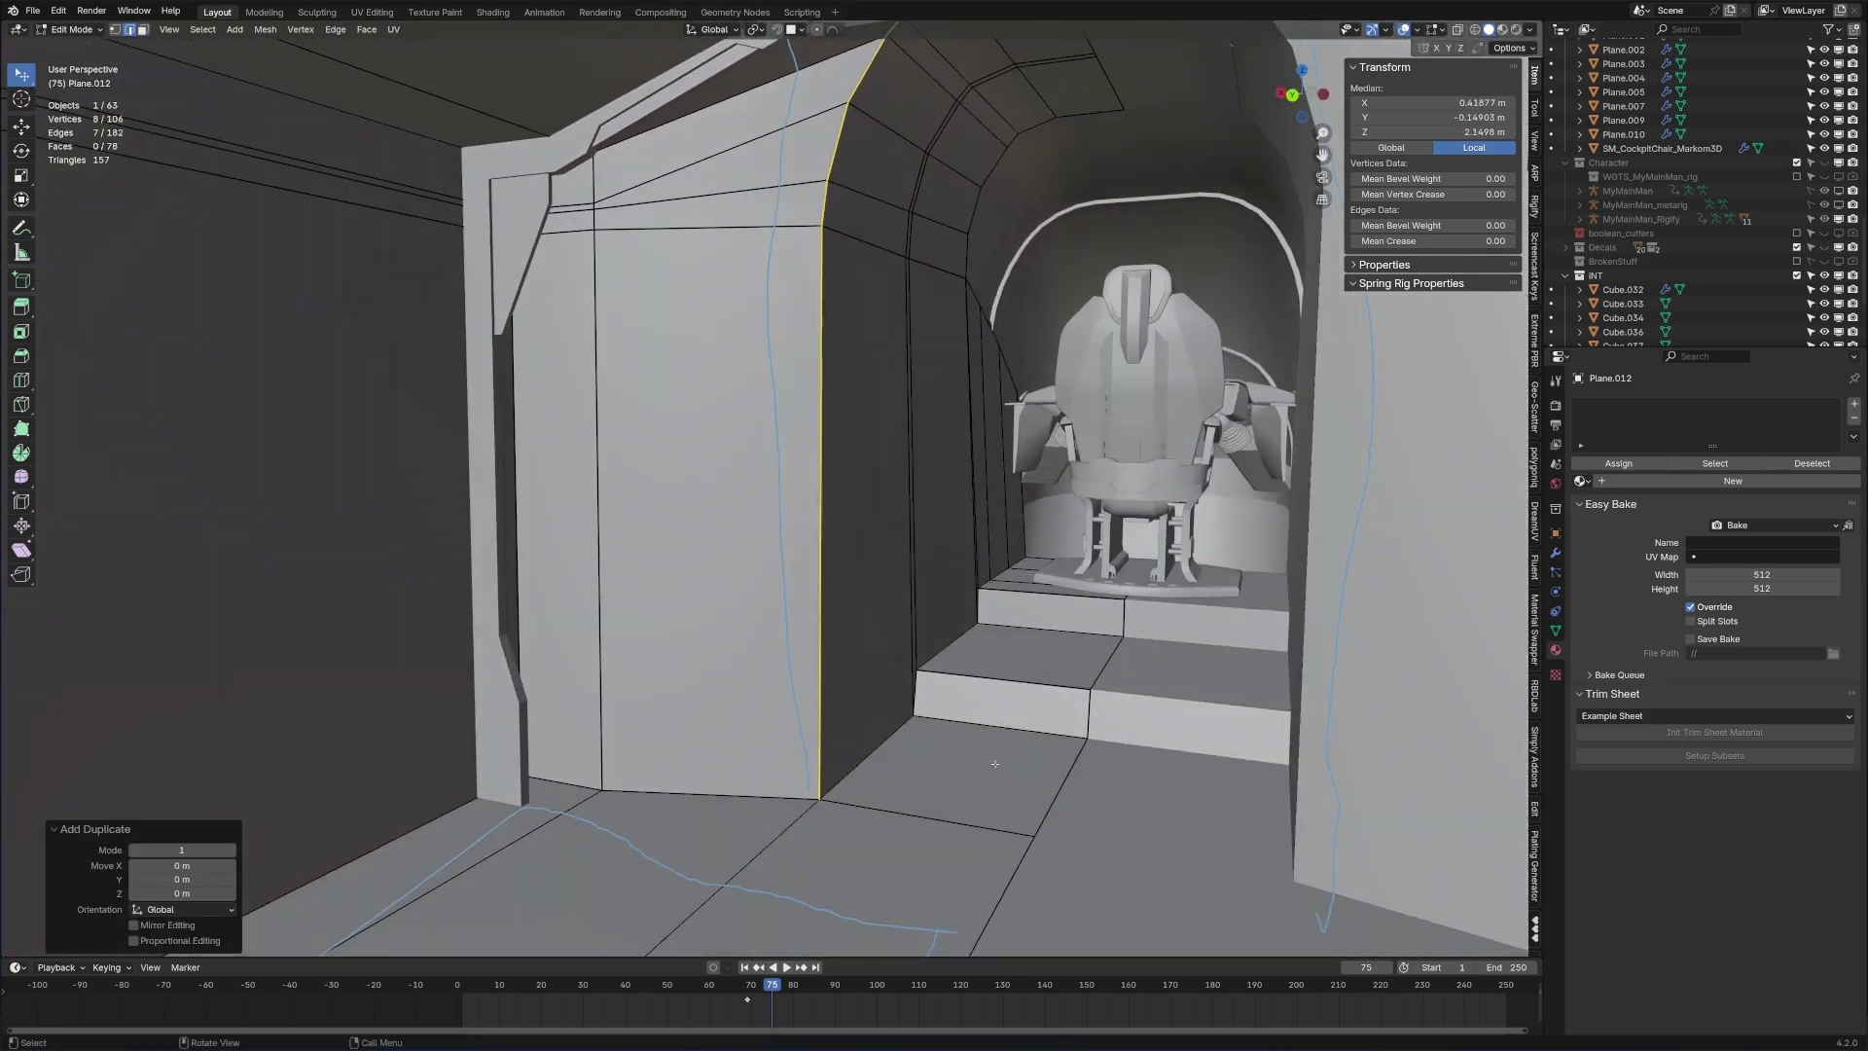
key("shift+d")
key("y")
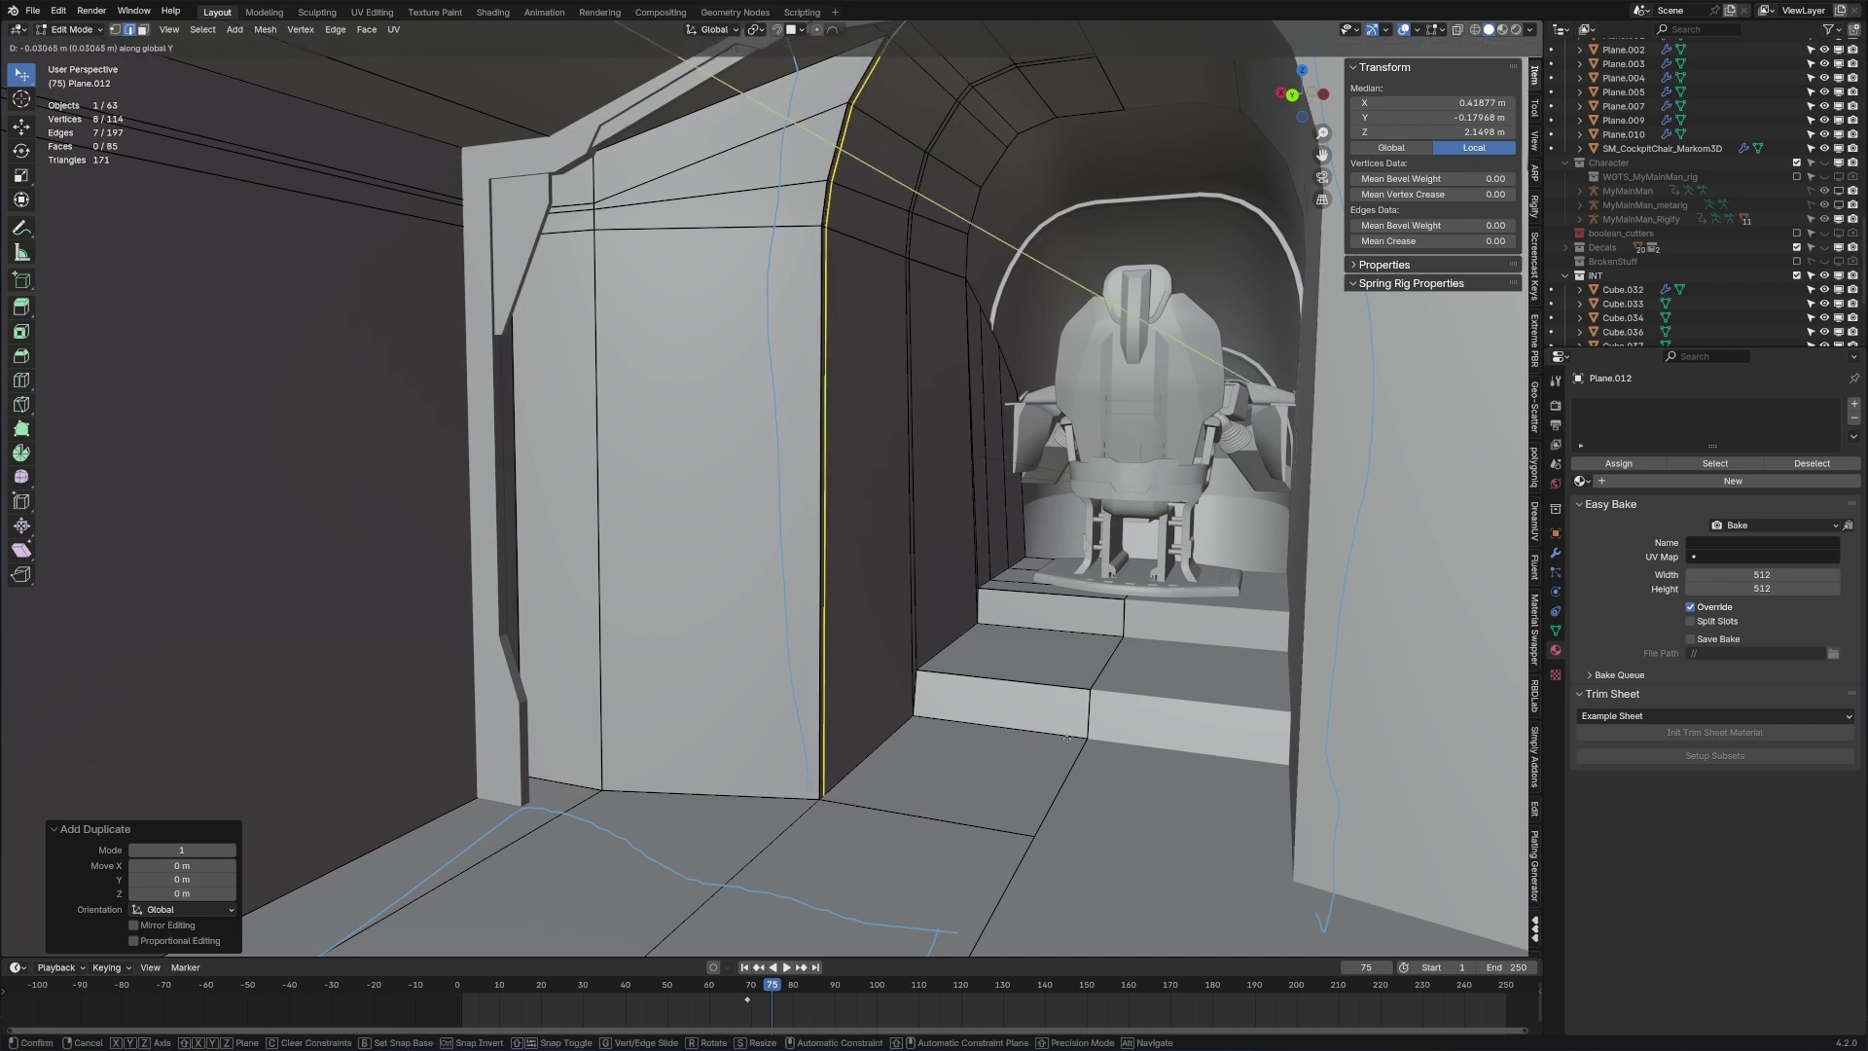
left_click(1123, 738)
Step: Separate the linked arch strip into its own object and select it in Object Mode
key("ctrl+l")
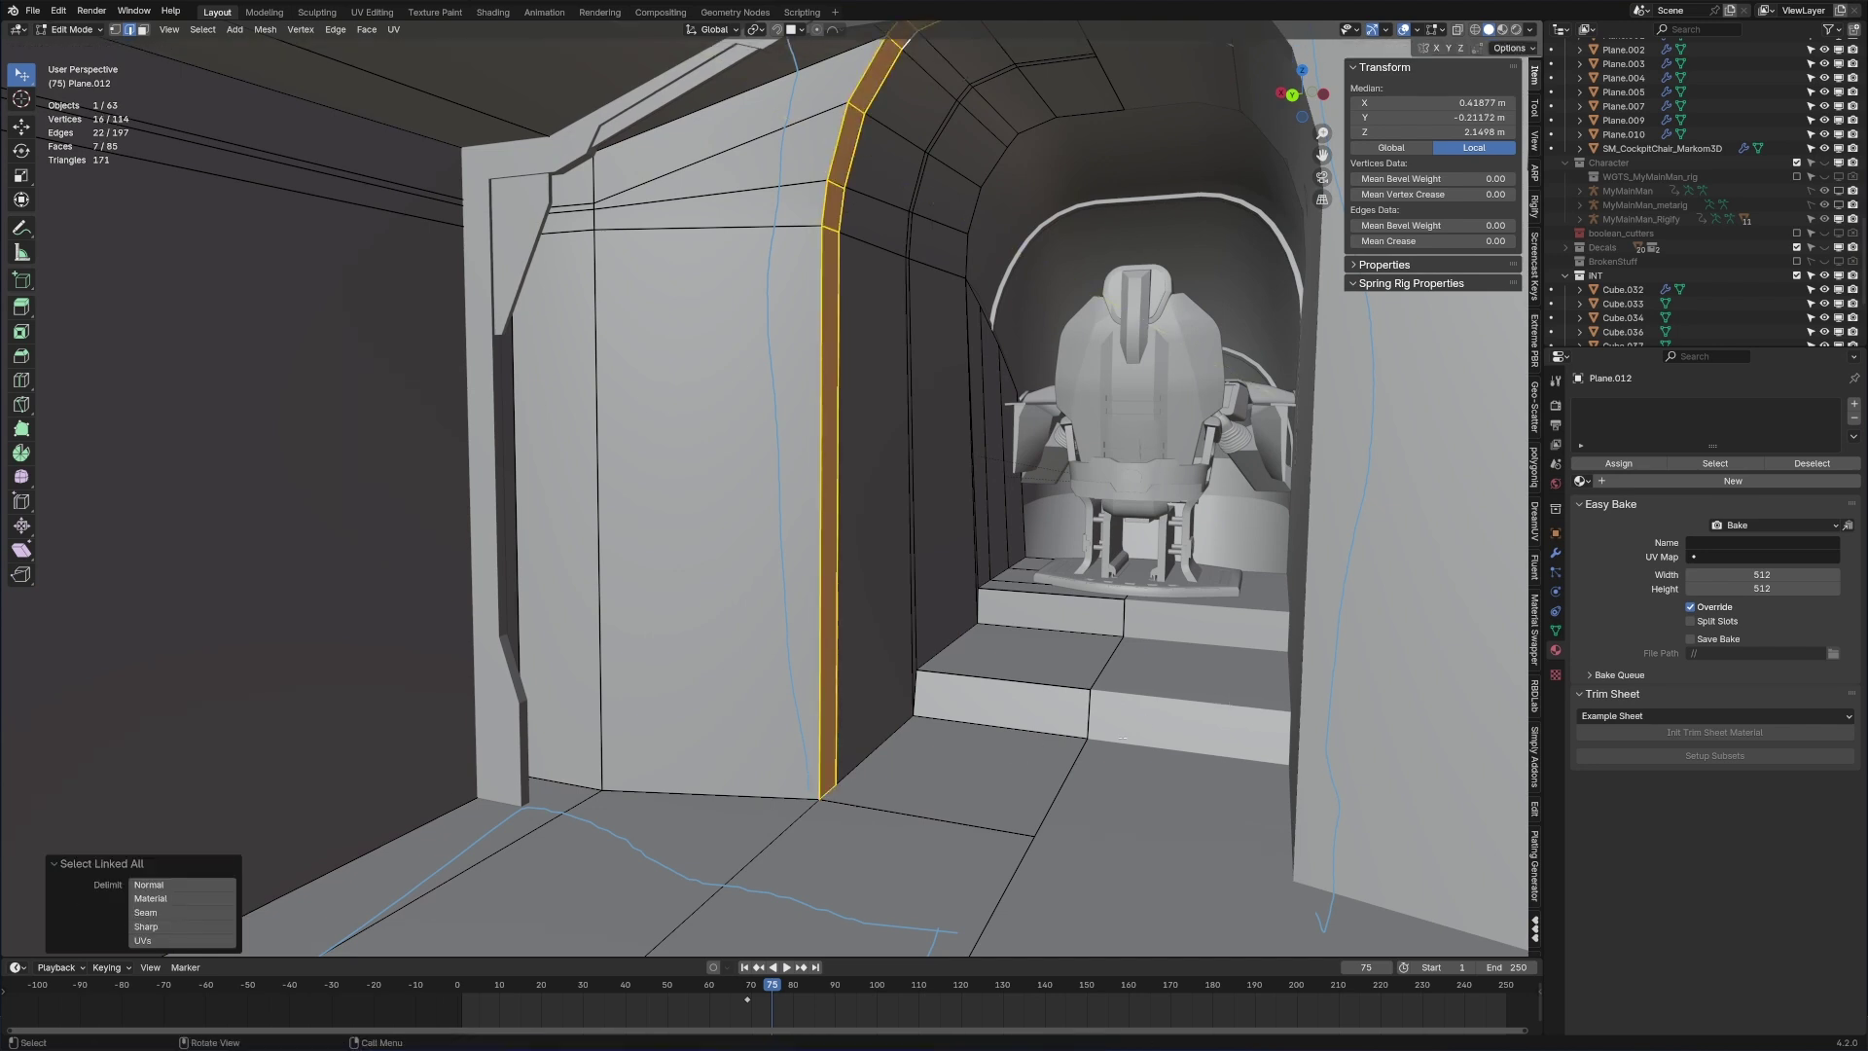
key("p")
left_click(1123, 737)
key("Tab")
left_click(831, 787)
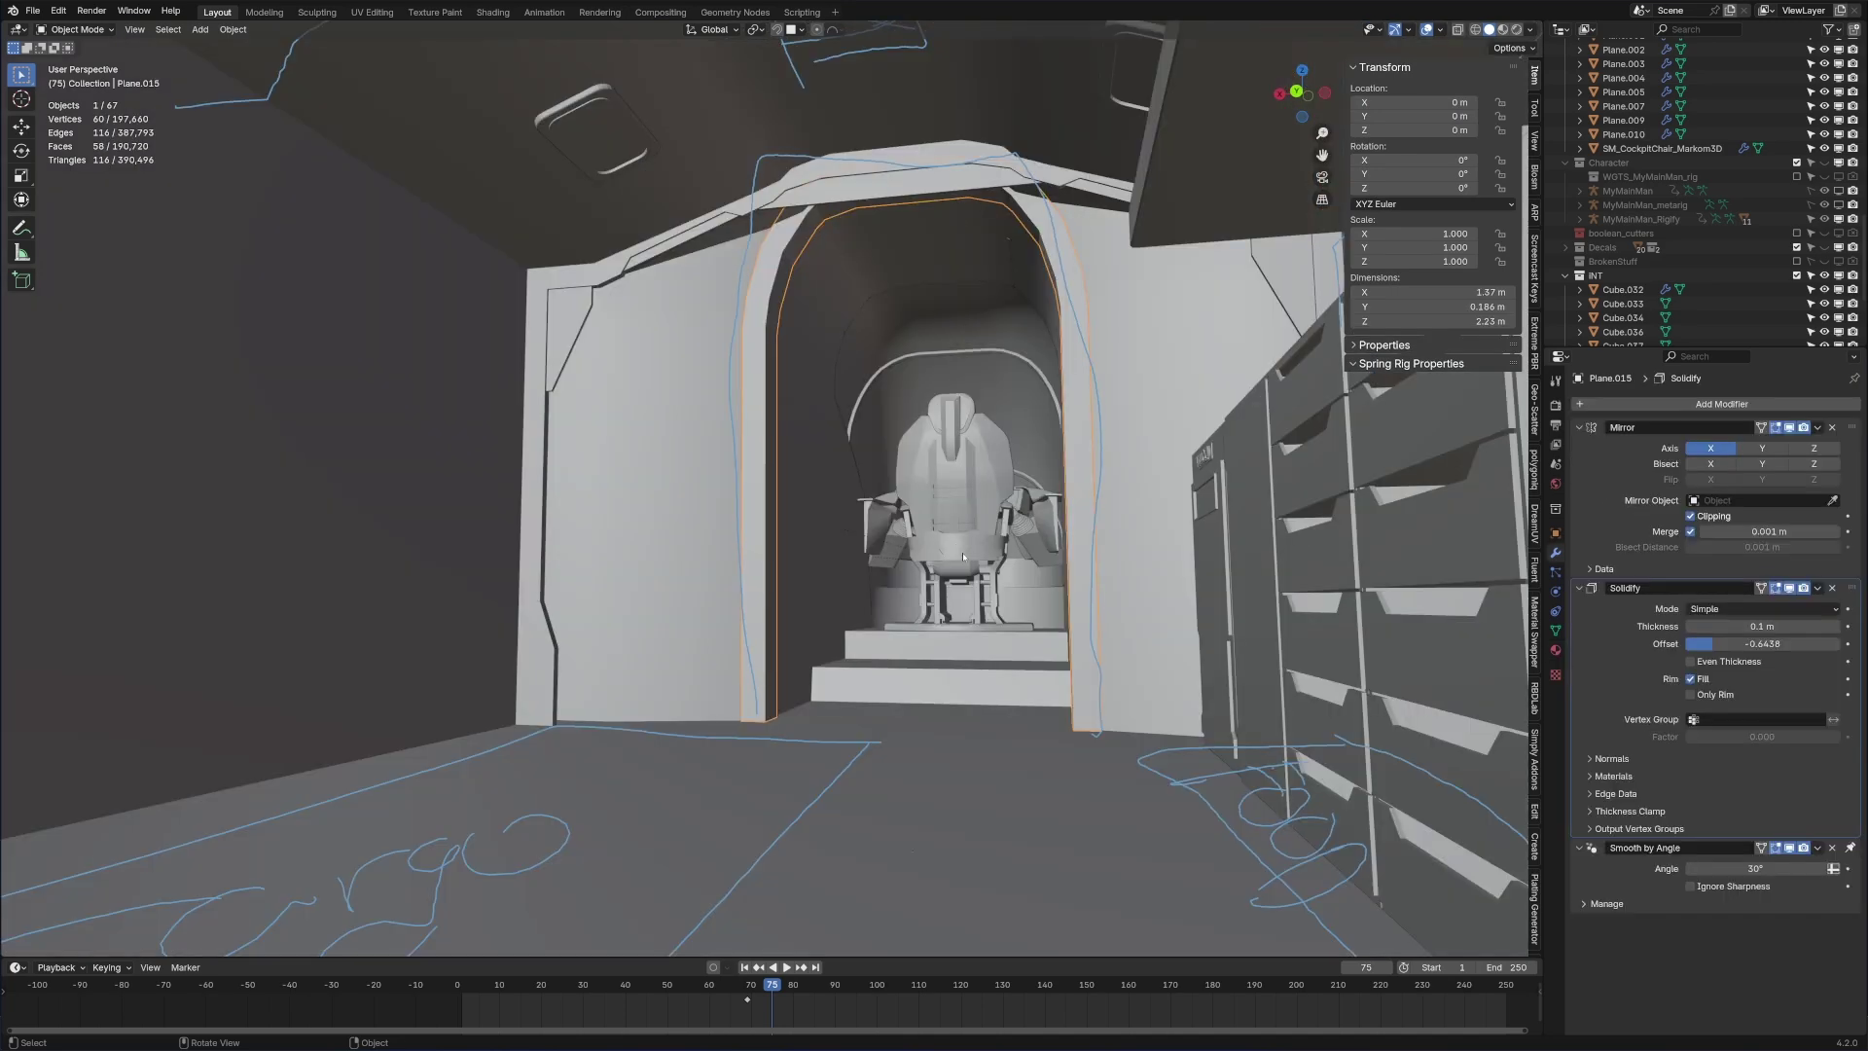
Step: Start a flat door panel within half of the doorway arch and move it about 0.046 m along Y
middle_click_drag(963, 556, 920, 436)
scroll(890, 330, "up", 6)
key("Tab")
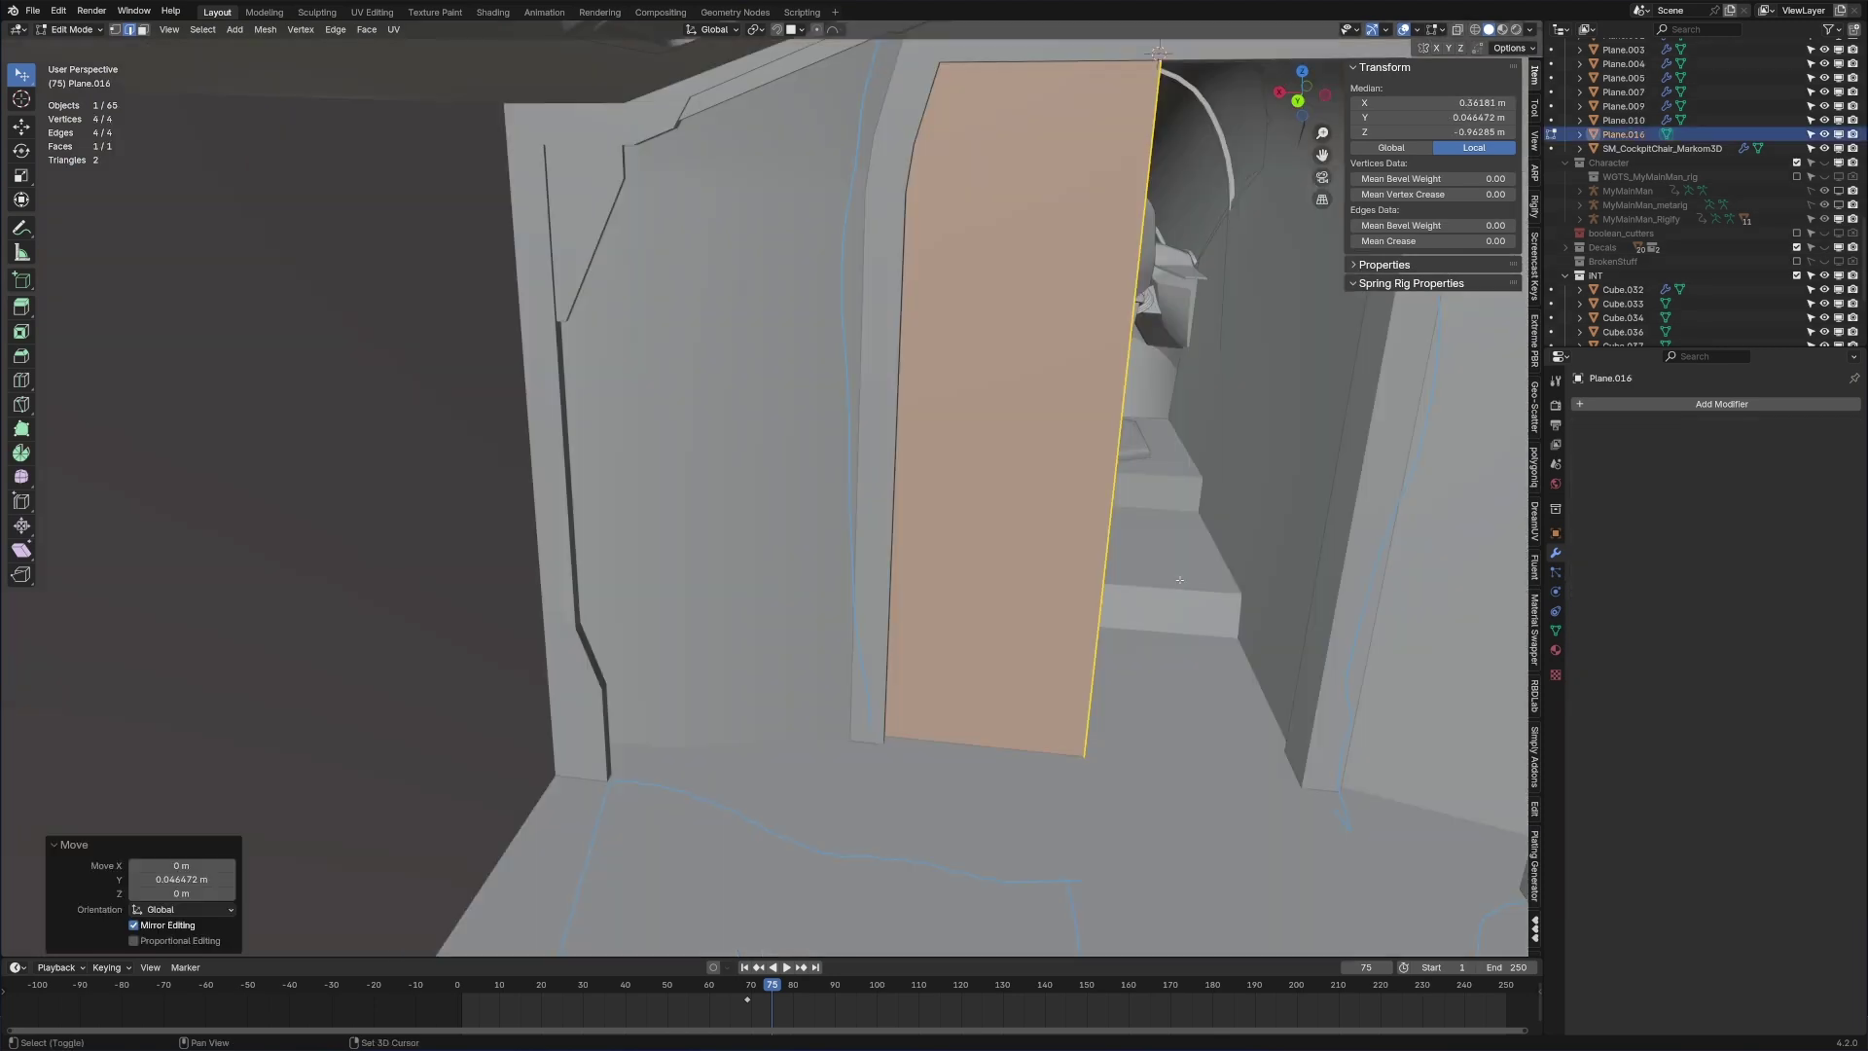
scroll(934, 588, "up", 2)
middle_click_drag(1107, 531, 868, 574, "shift")
scroll(867, 574, "down", 4)
middle_click_drag(890, 450, 934, 533, "shift")
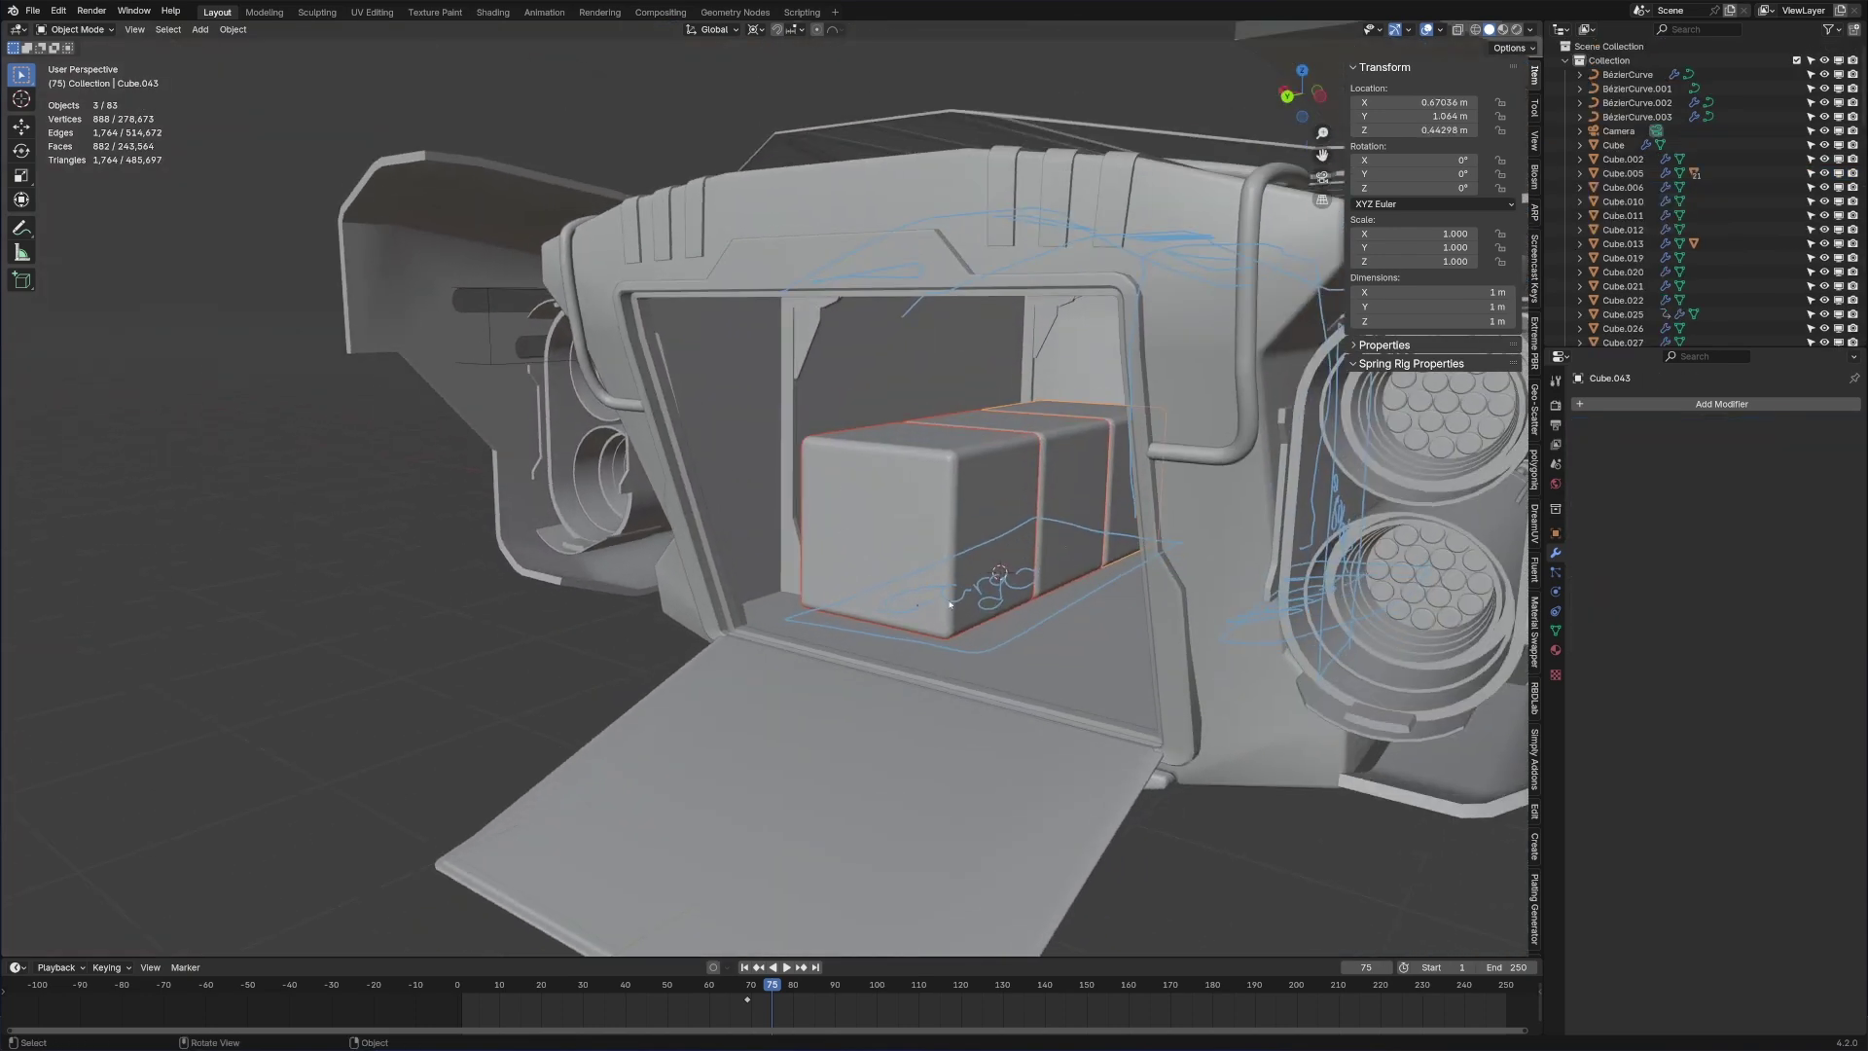
middle_click_drag(970, 604, 906, 527)
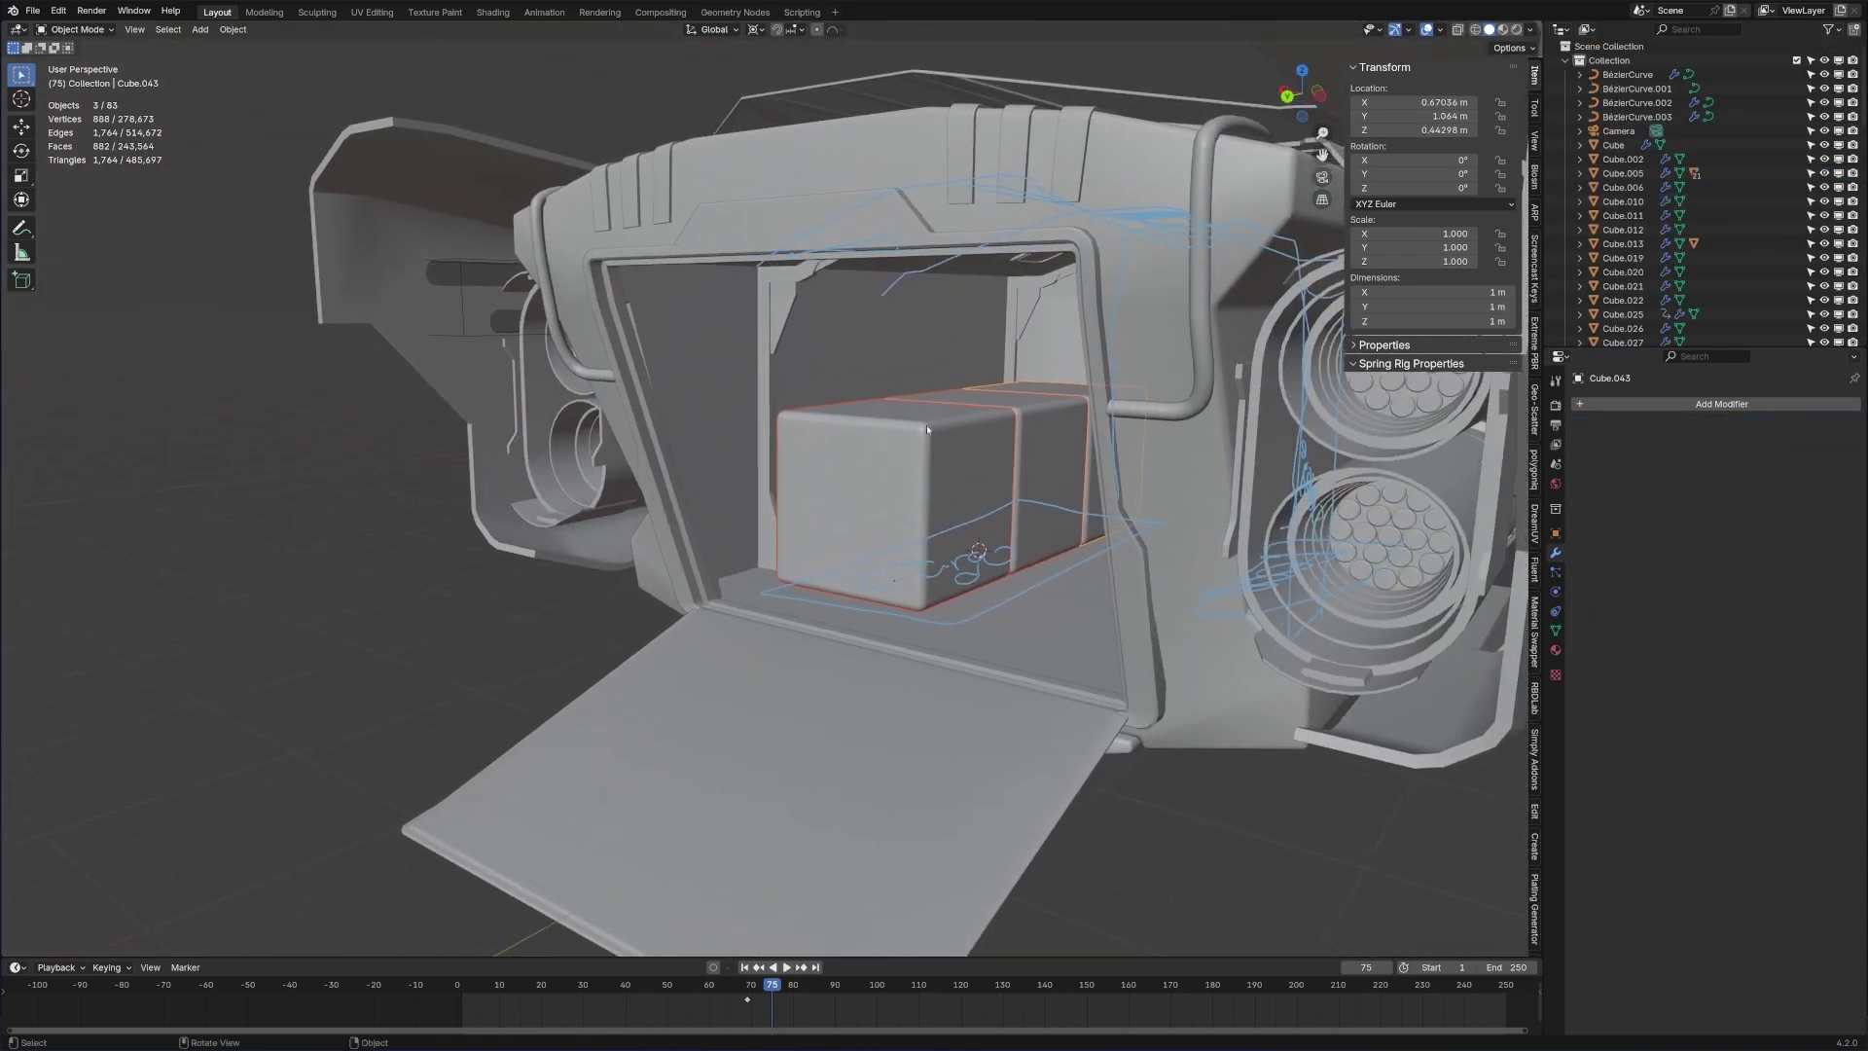
middle_click_drag(926, 425, 913, 487)
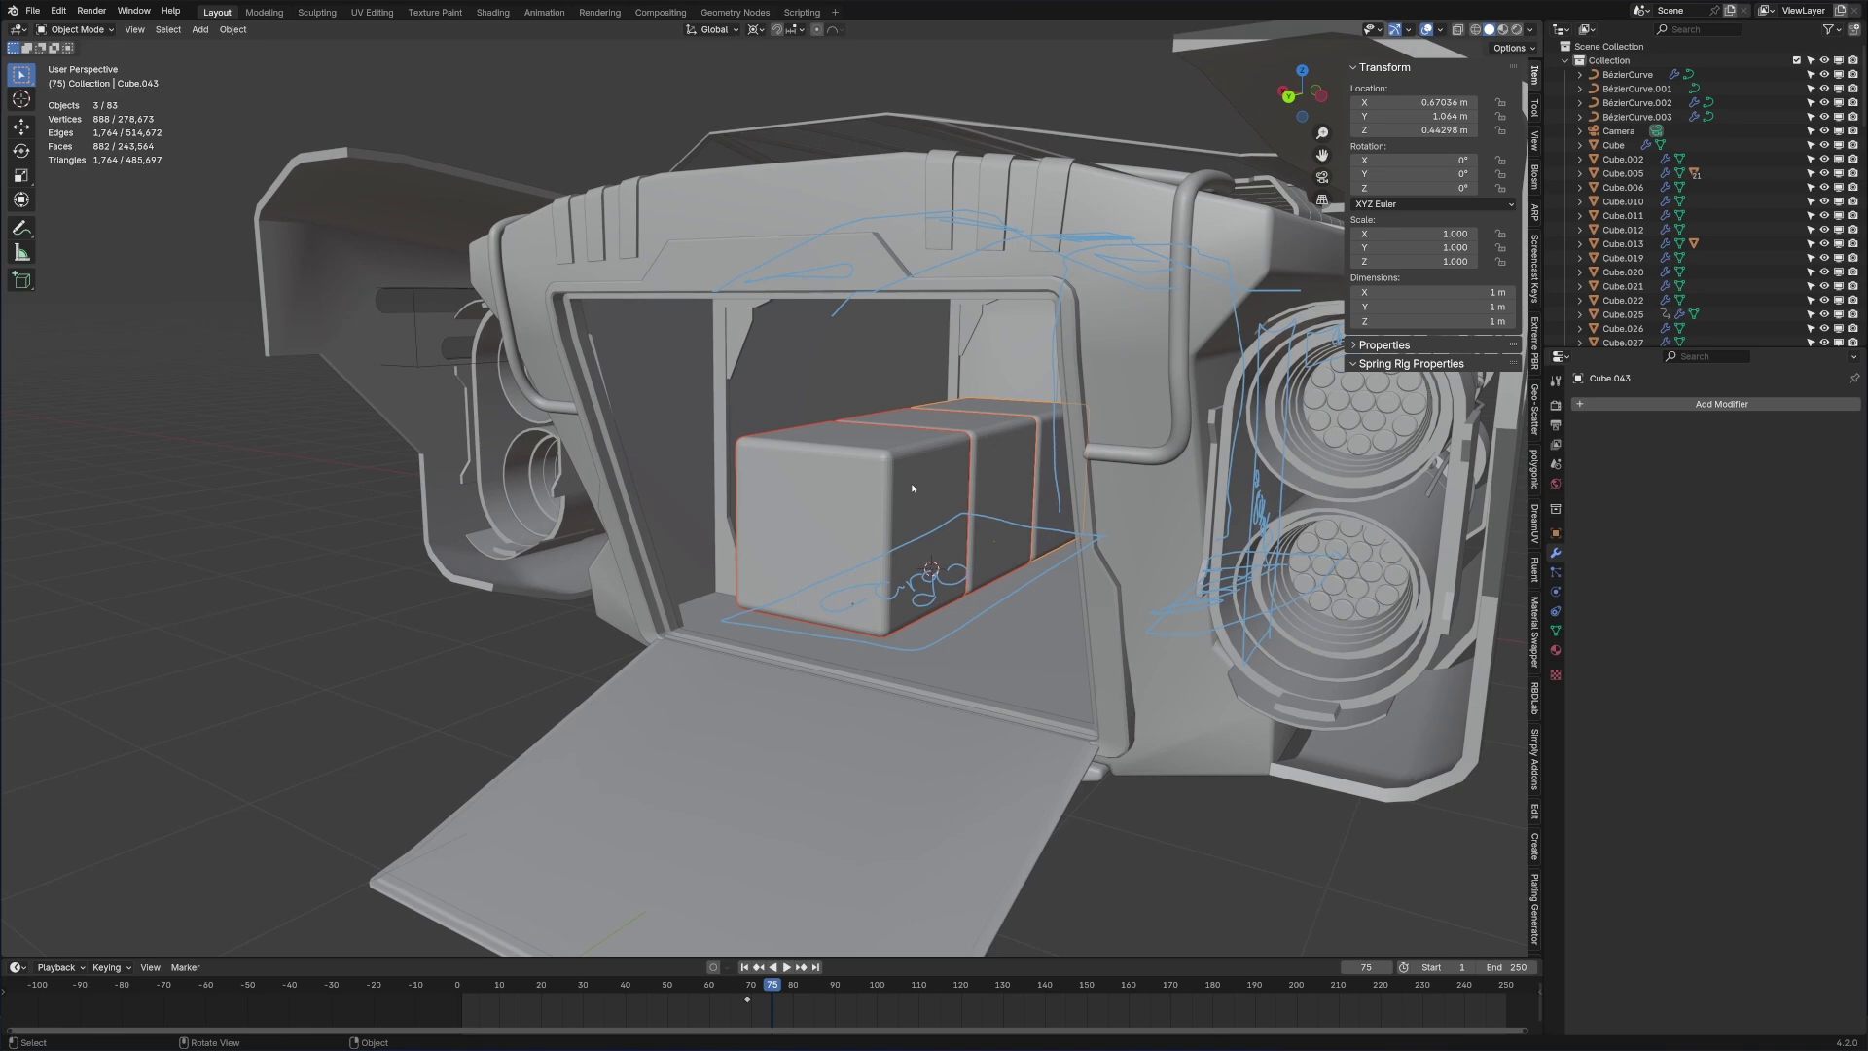
scroll(912, 487, "down", 2)
mouse_move(912, 487)
middle_mouse_down()
mouse_move(1012, 470)
mouse_move(1014, 429)
middle_mouse_up()
middle_click_drag(747, 543, 726, 575)
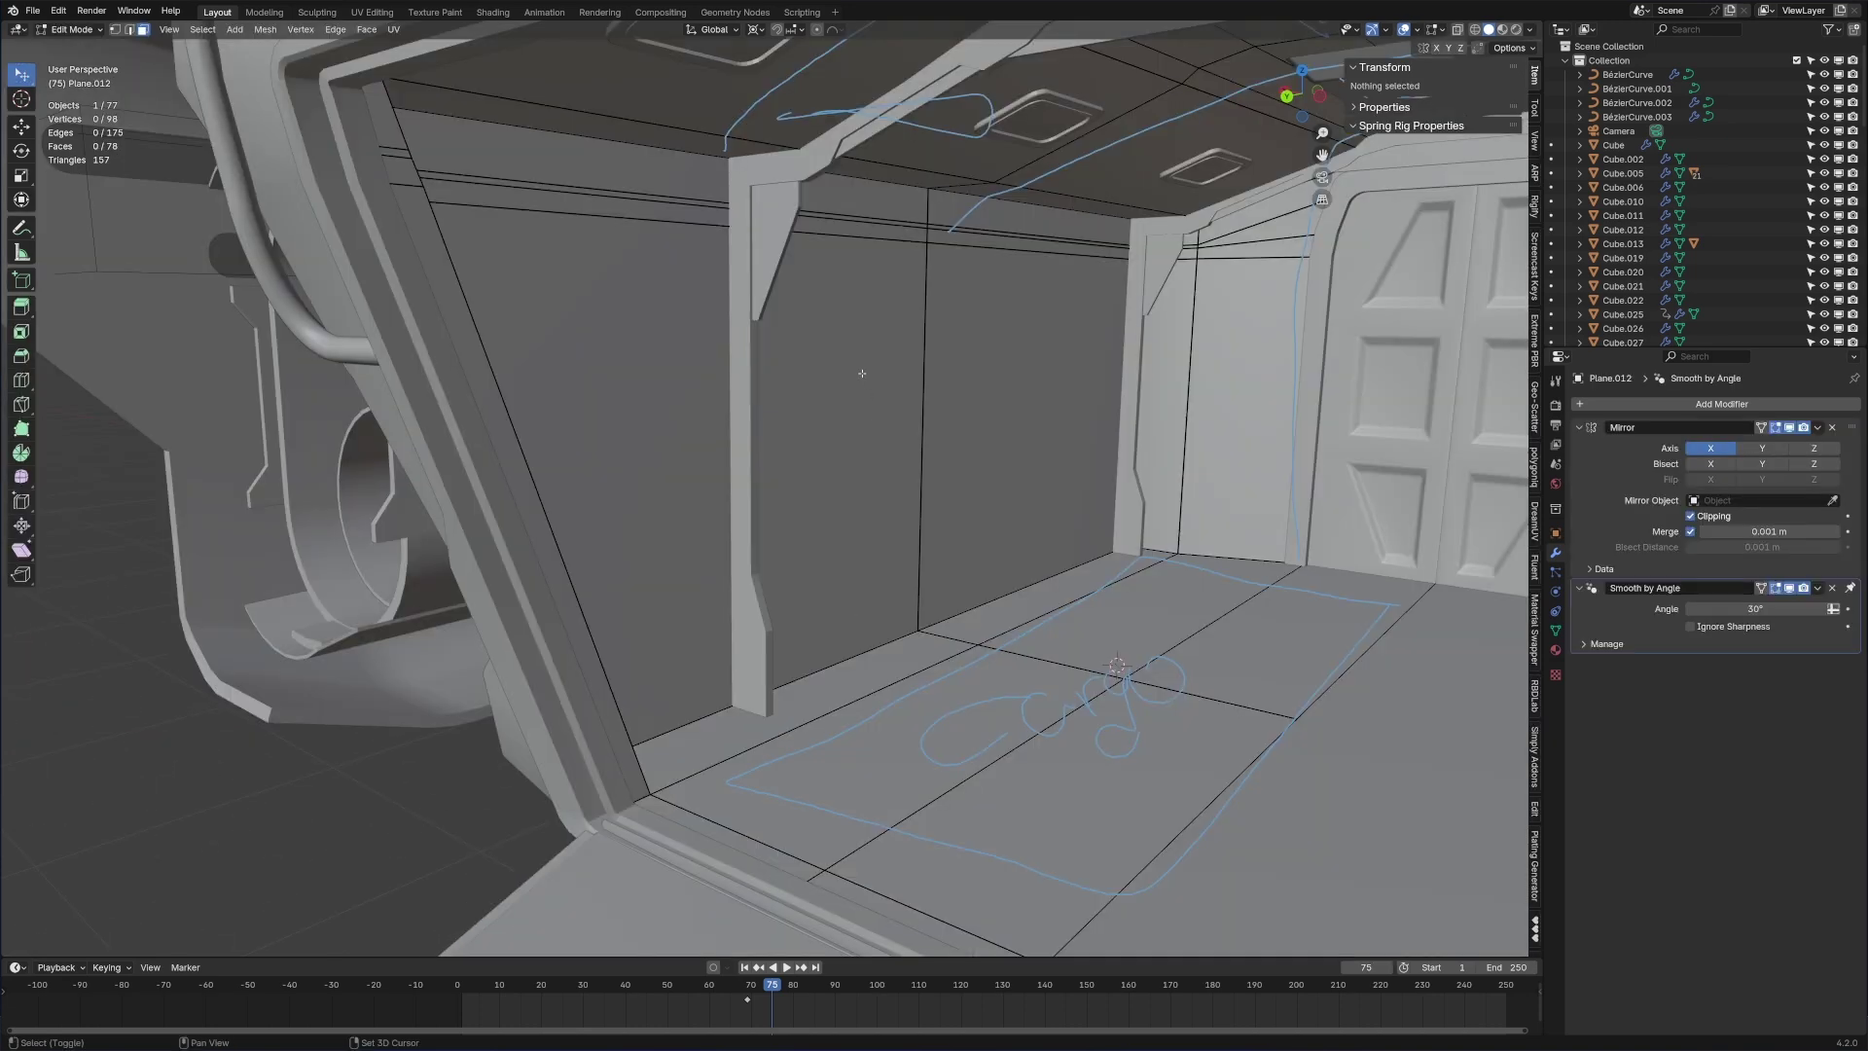
Step: Select the side-wall faces between the two arch frames and duplicate them about 7 m along Y, outside the ship
left_click(1029, 218)
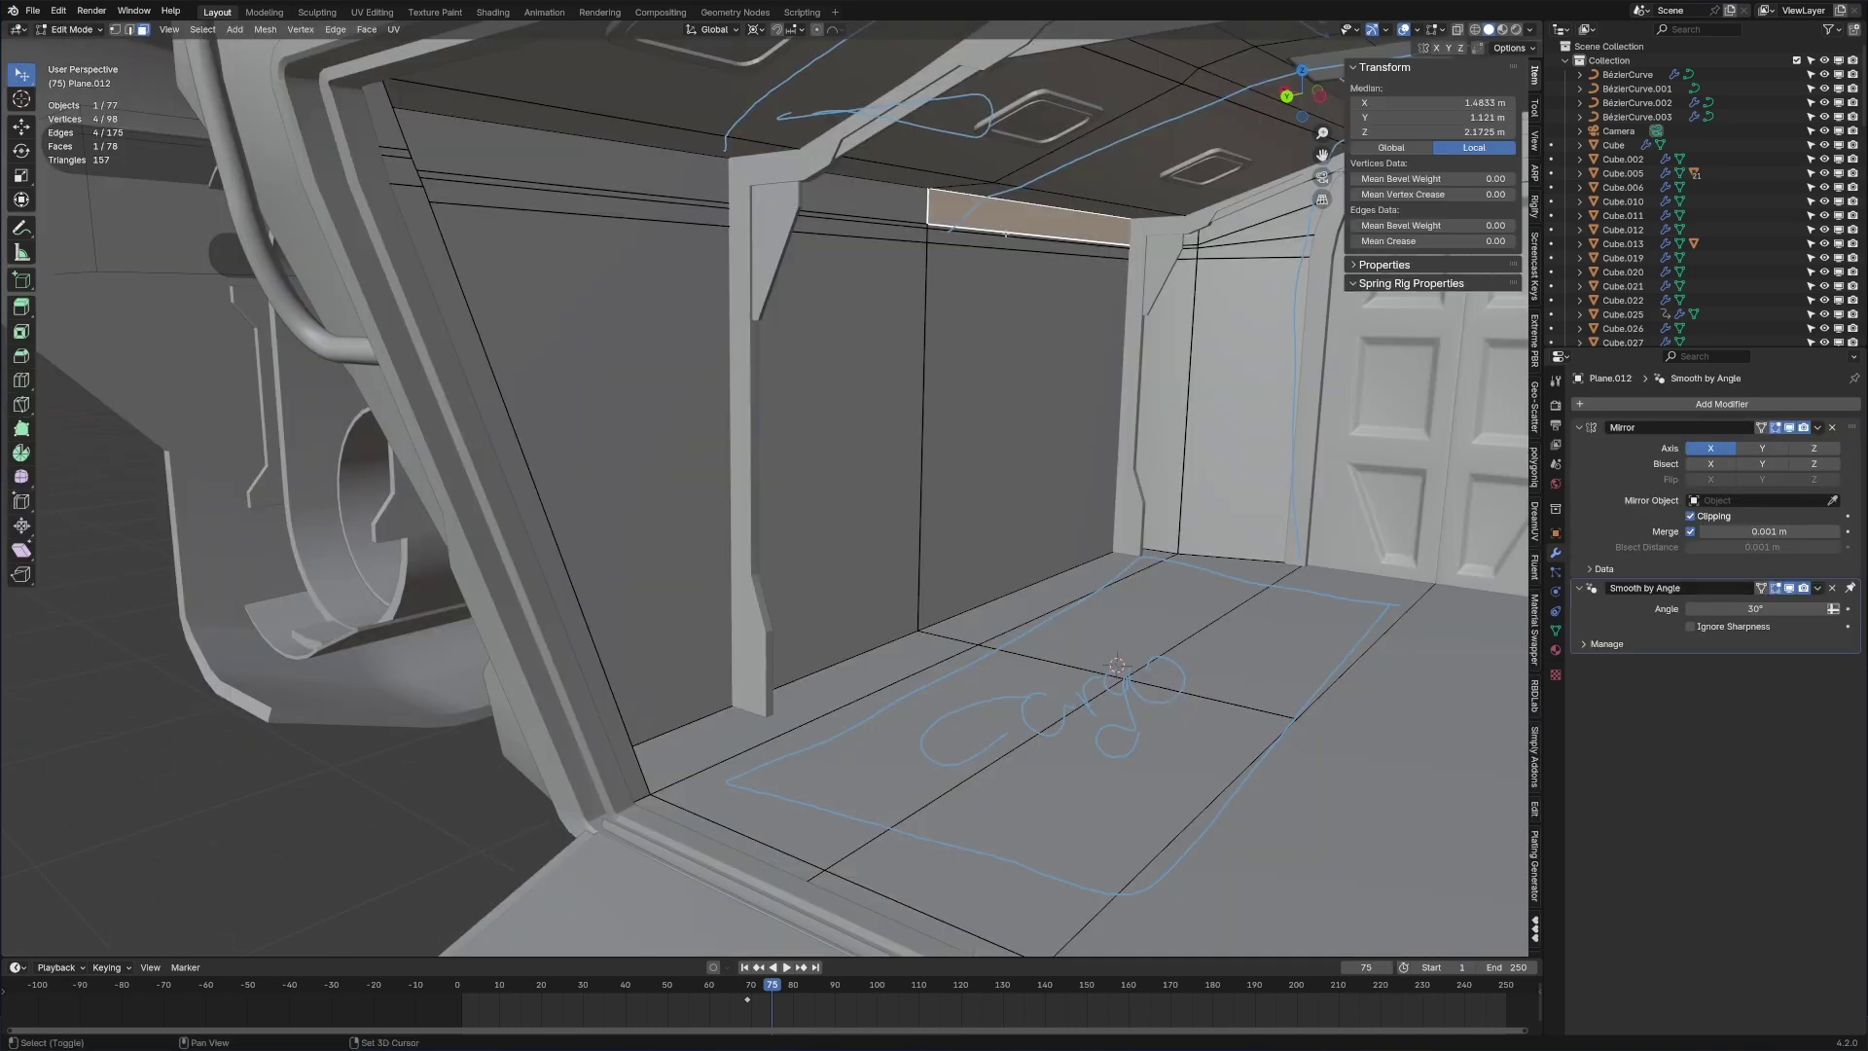
key("c")
scroll(1028, 307, "up", 9)
left_click_drag(1023, 307, 1026, 255)
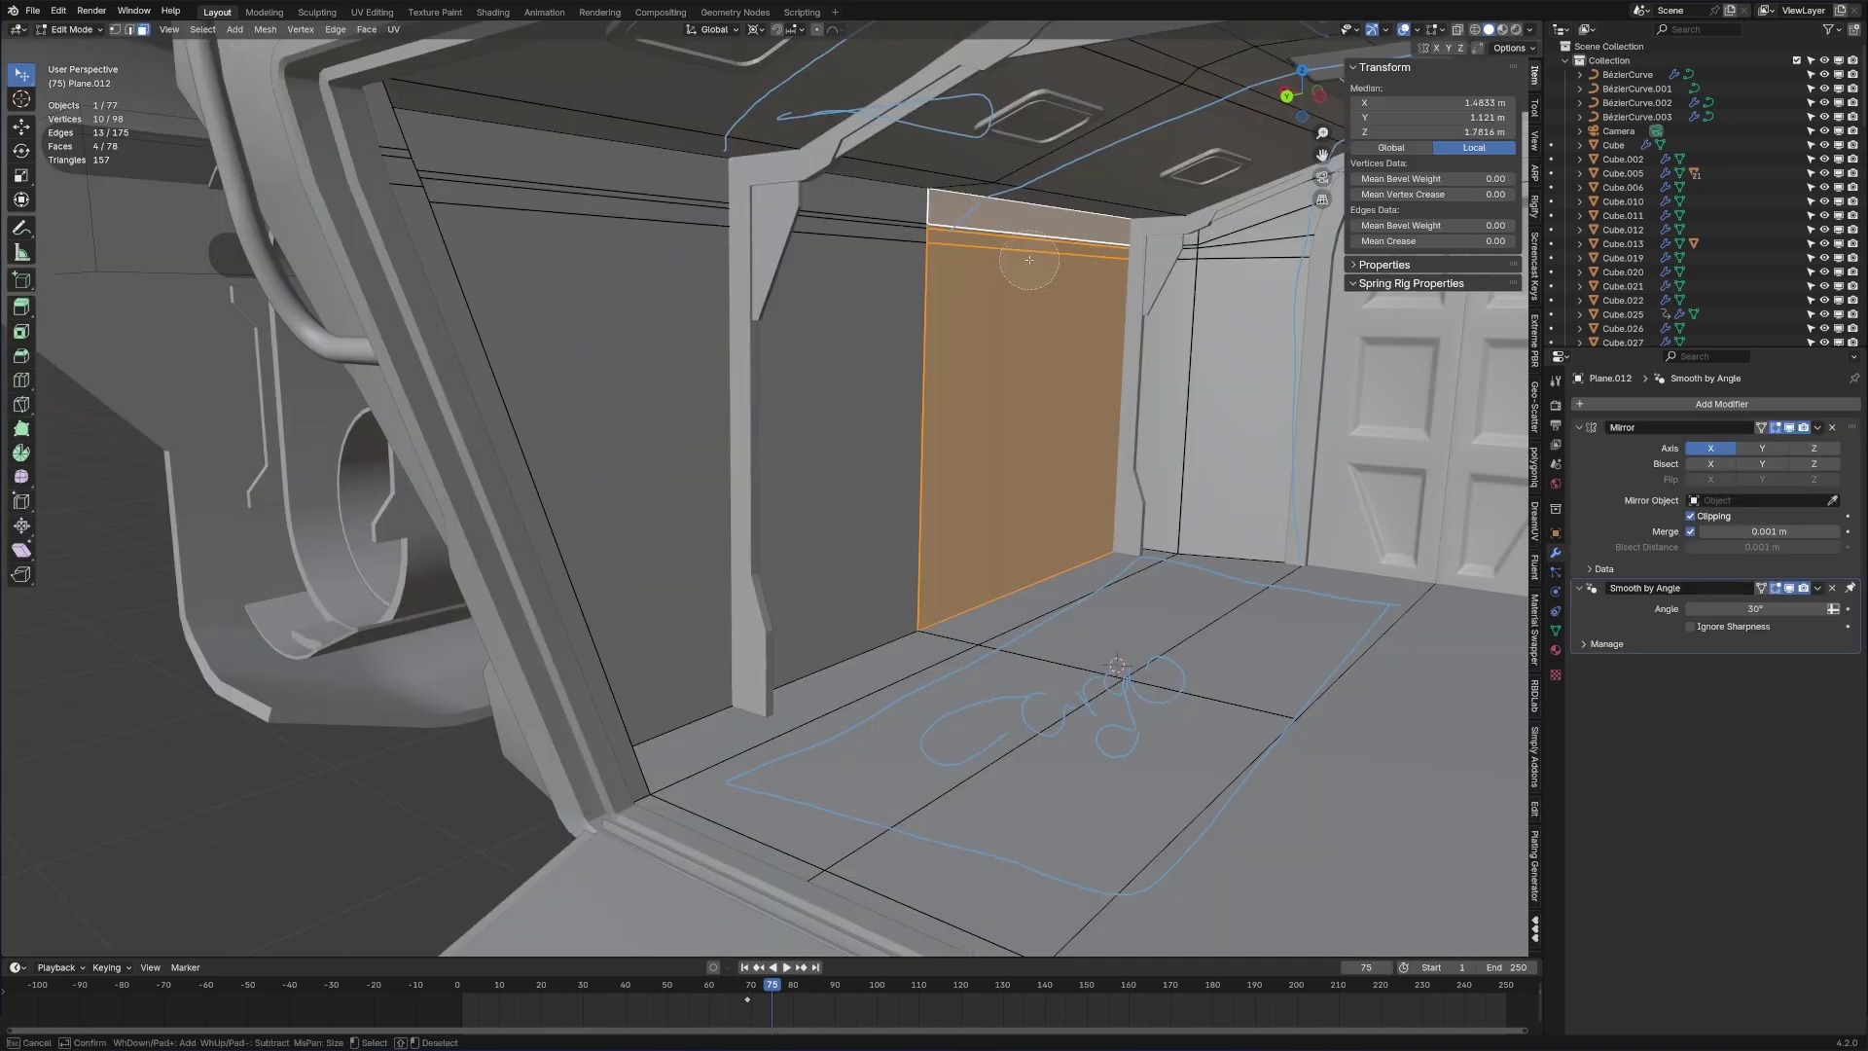
right_click(1025, 255)
scroll(1005, 372, "down", 5)
middle_click_drag(963, 444, 994, 375, "shift")
key("shift+d")
key("y")
left_click(1400, 711)
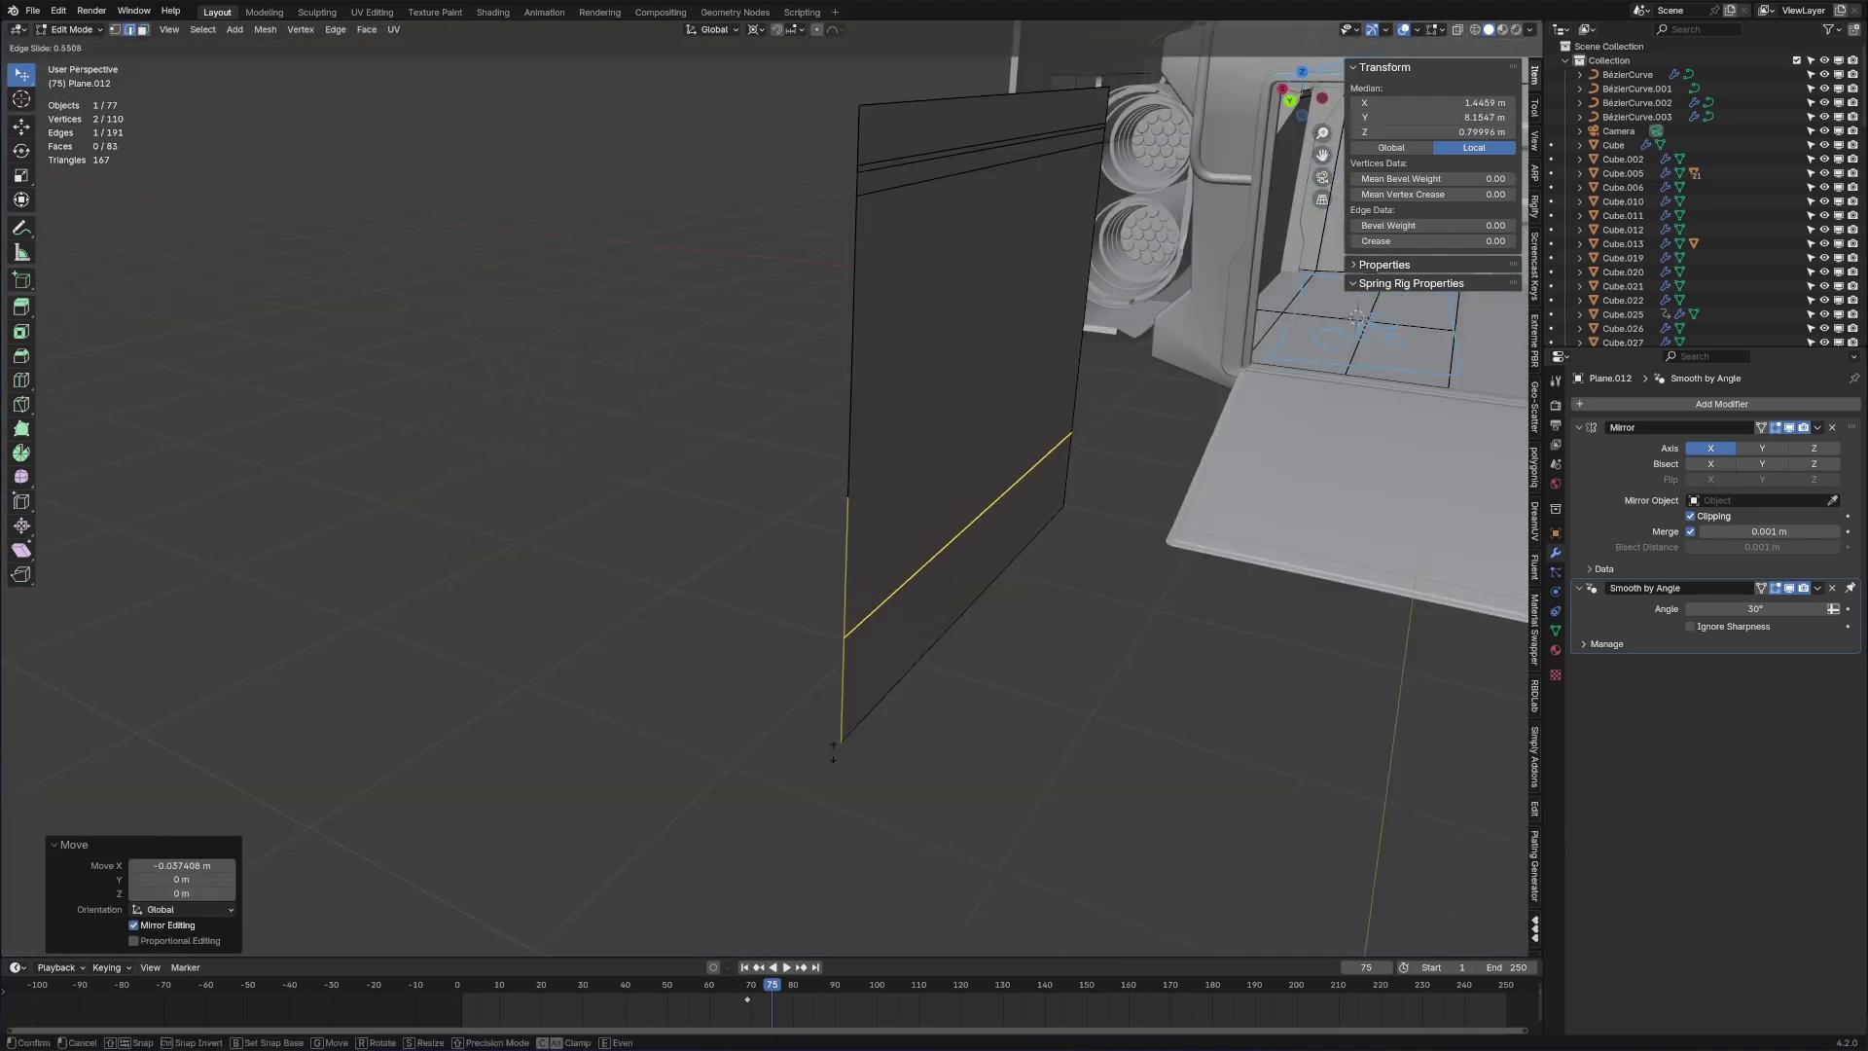
Step: Add a horizontal loop cut low on the duplicated wall and bevel it into a band with about 0.037 m offset
left_click(850, 726)
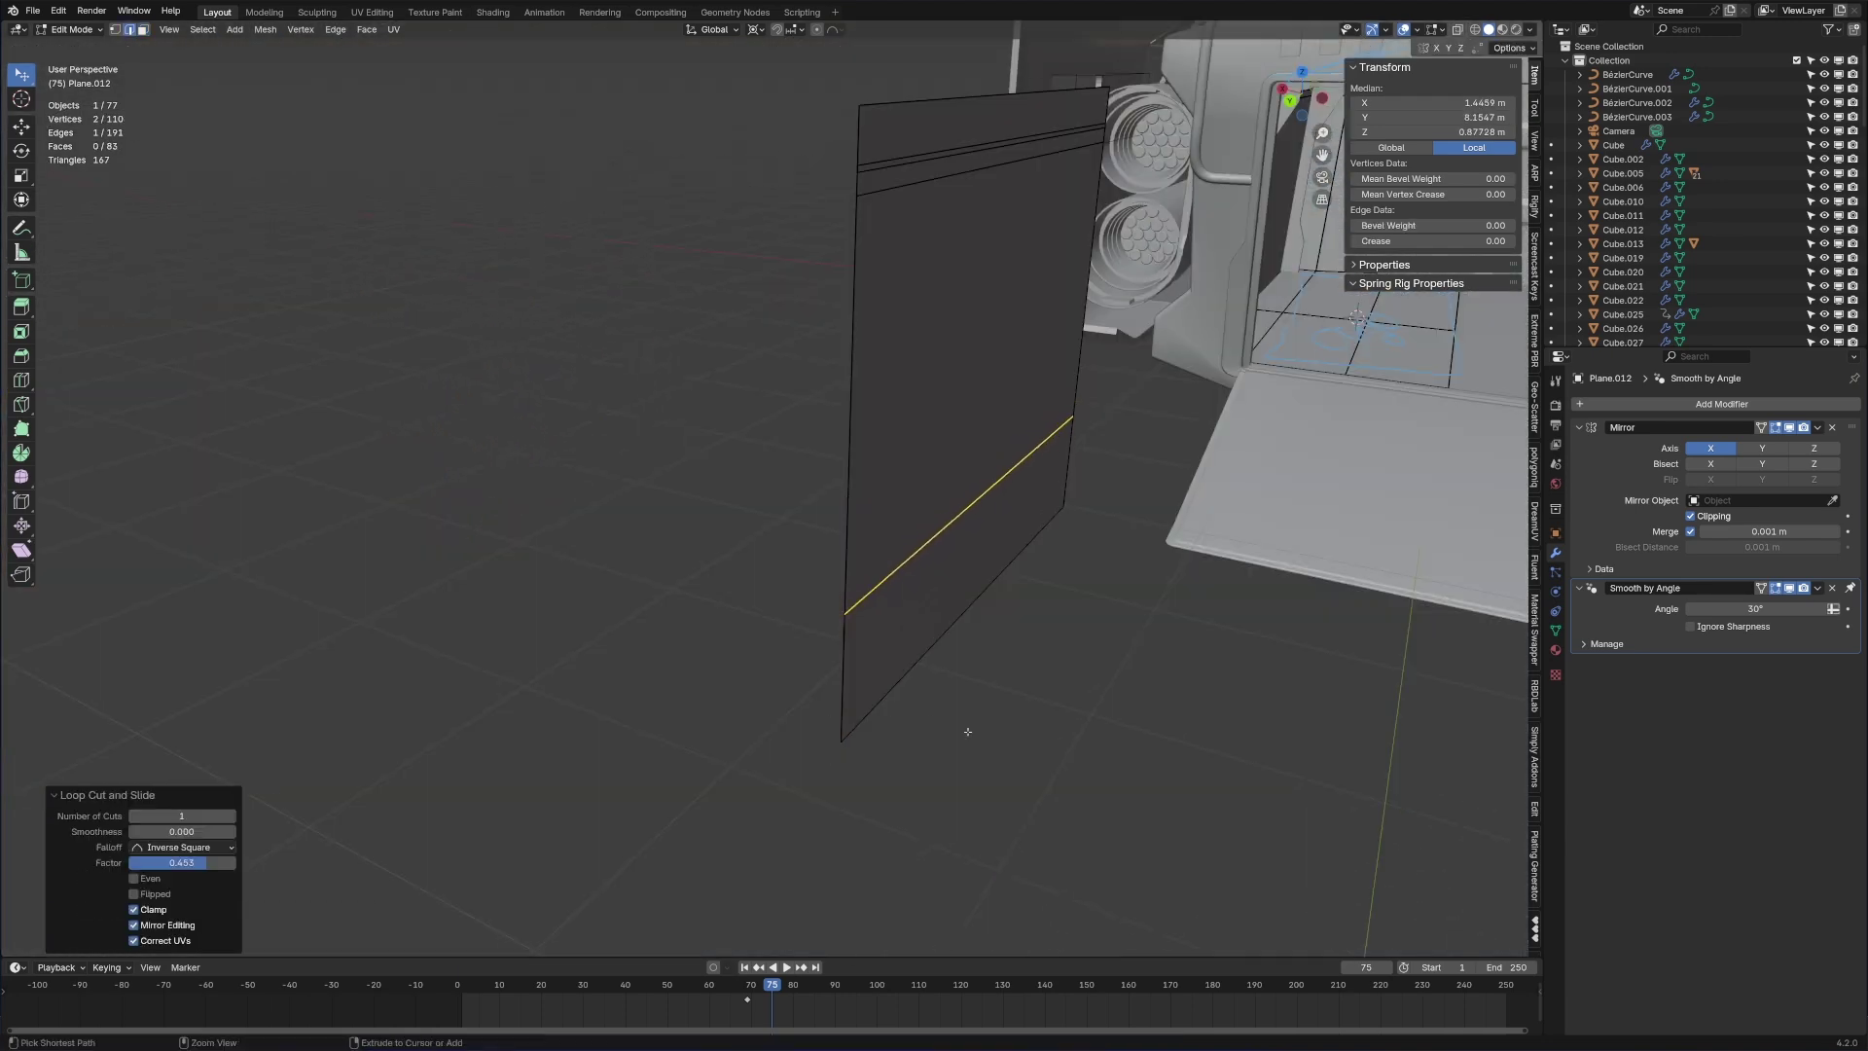
key("ctrl+b")
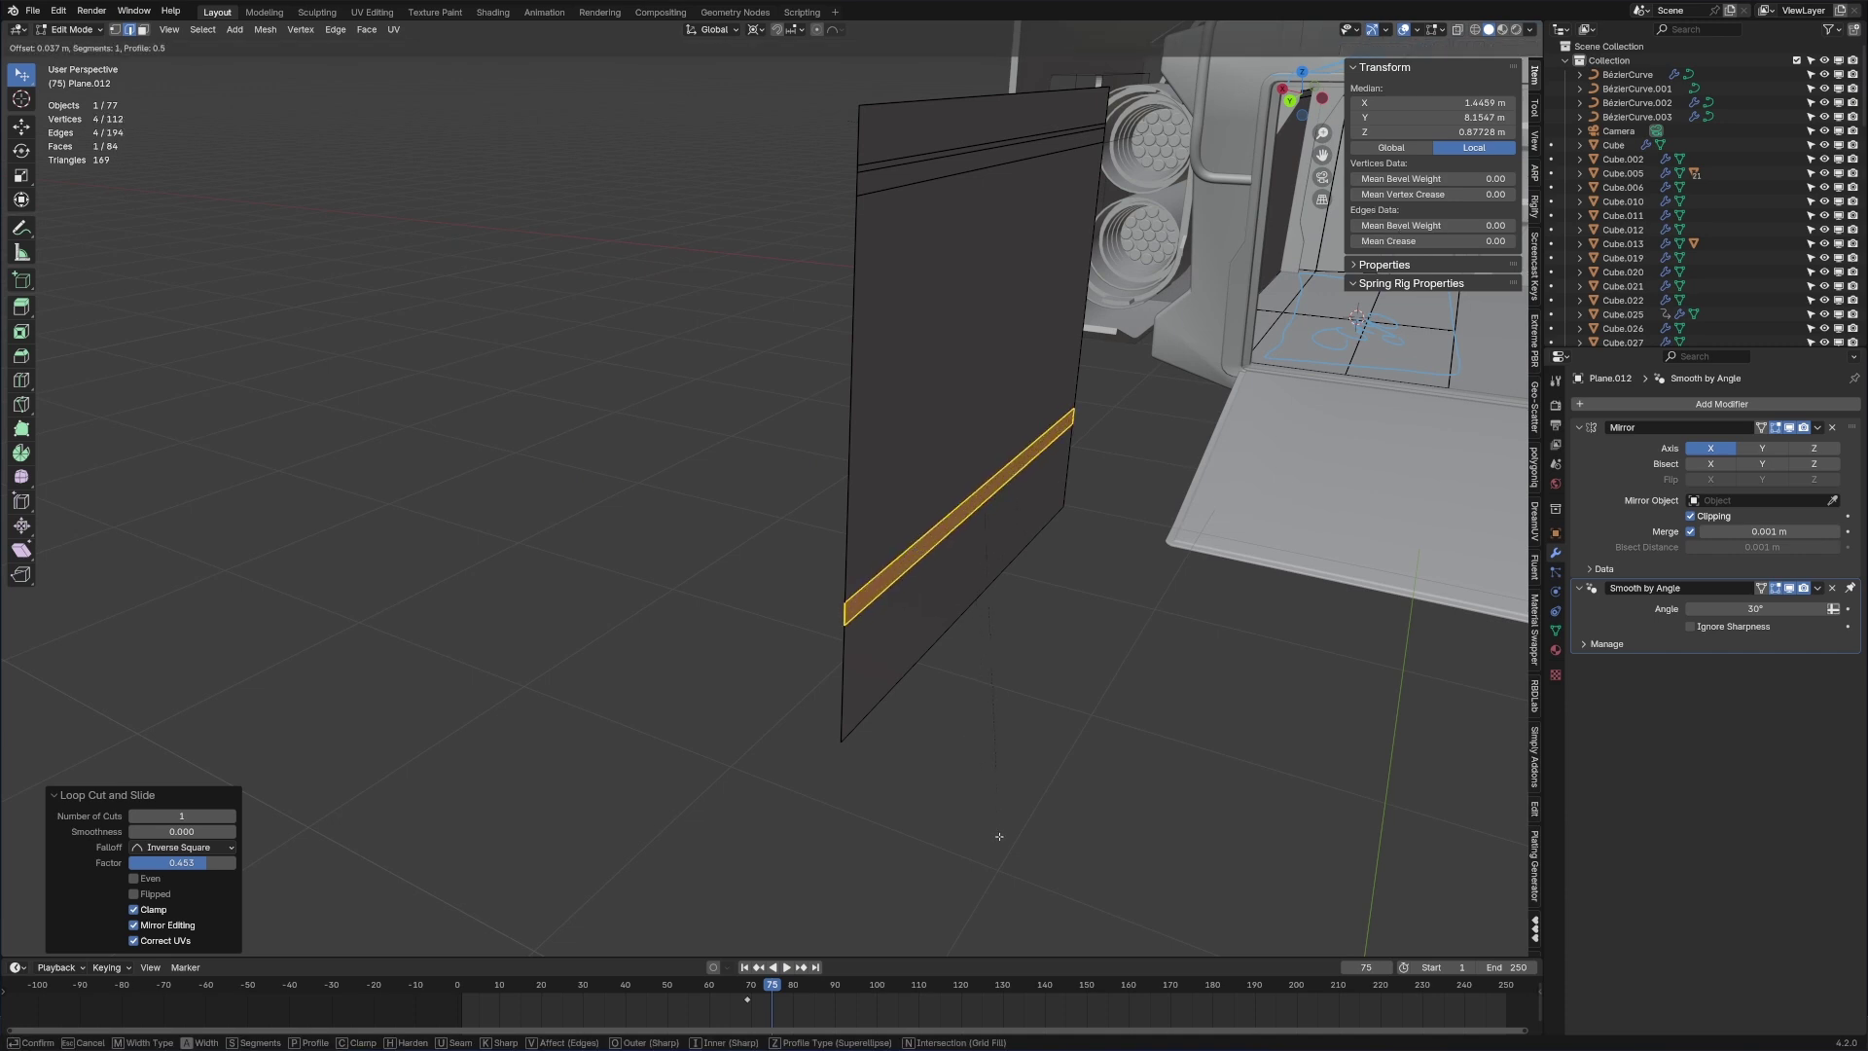
left_click(1000, 837)
Step: Move the band's lower edge and add another horizontal loop cut to shape a protruding ledge along the wall's base
left_click(913, 570)
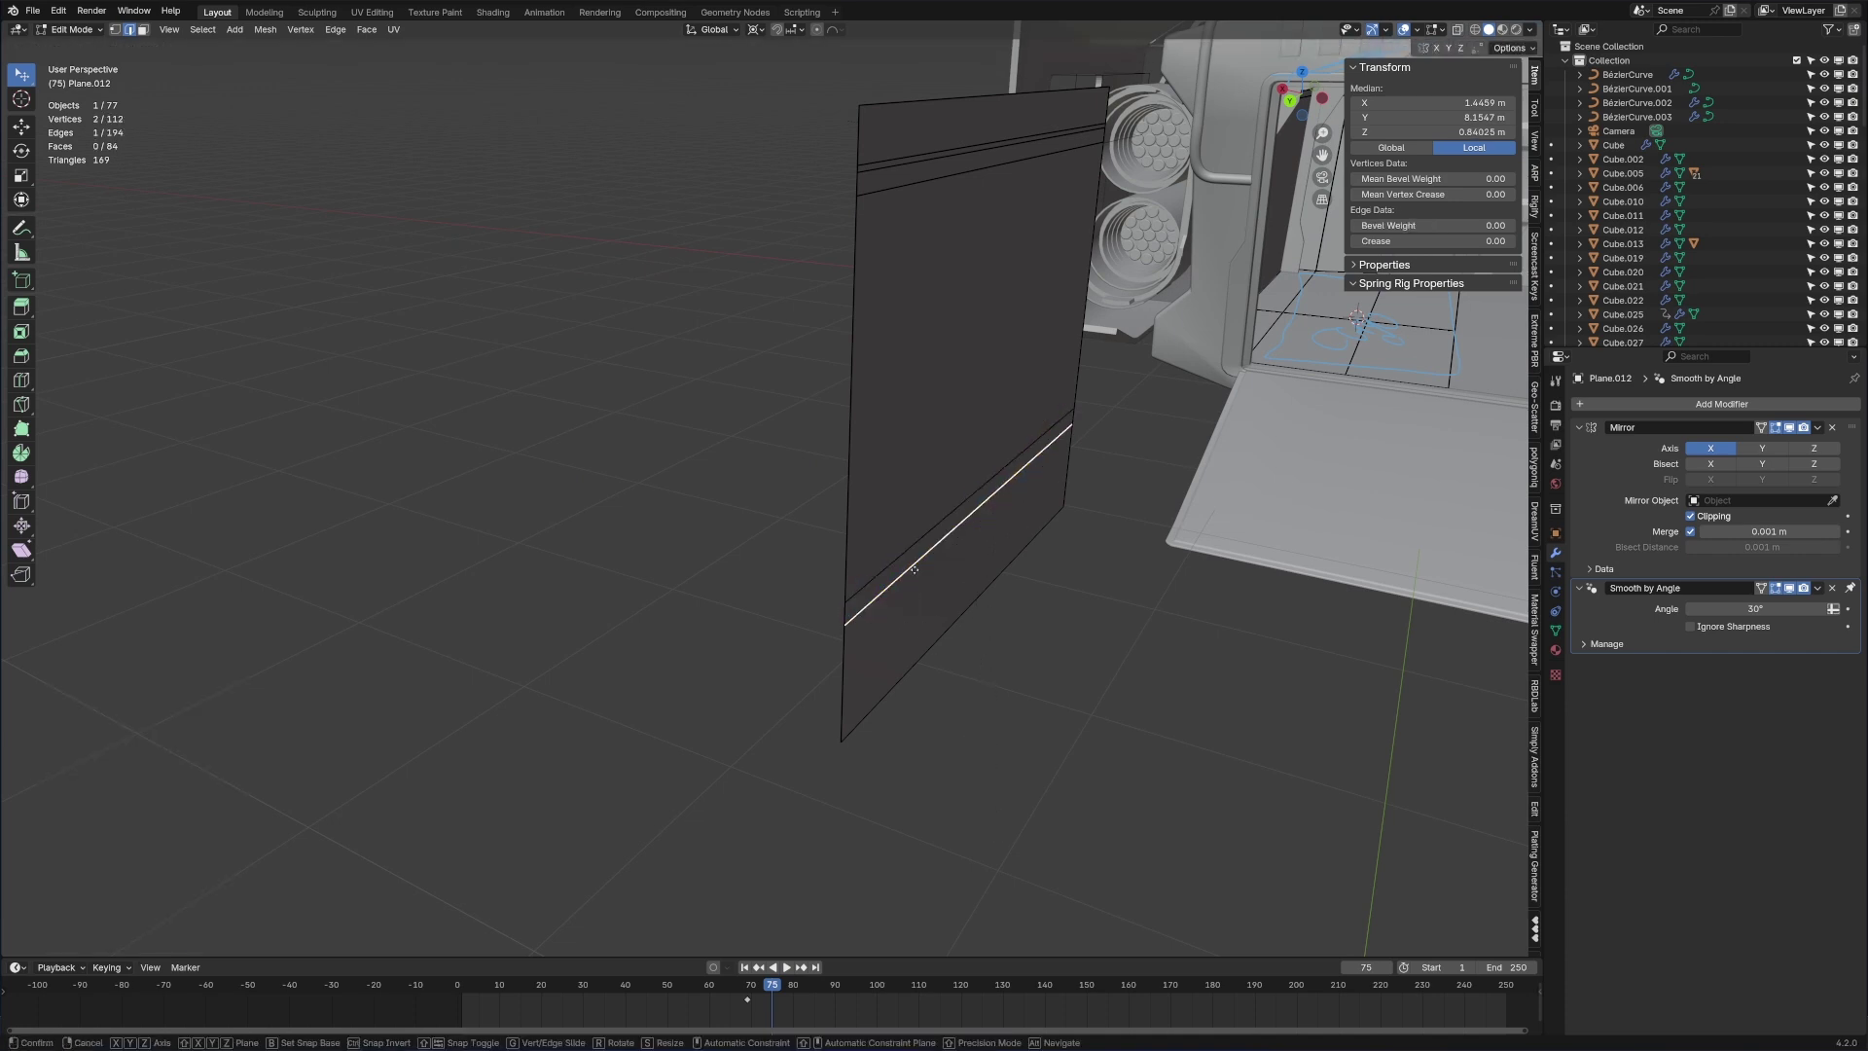
left_click(914, 569)
scroll(944, 542, "up", 3)
key("ctrl+r")
left_click(949, 517)
left_click(911, 570)
mouse_move(911, 571)
middle_mouse_down()
mouse_move(889, 509)
mouse_move(890, 548)
mouse_move(905, 538)
middle_mouse_up()
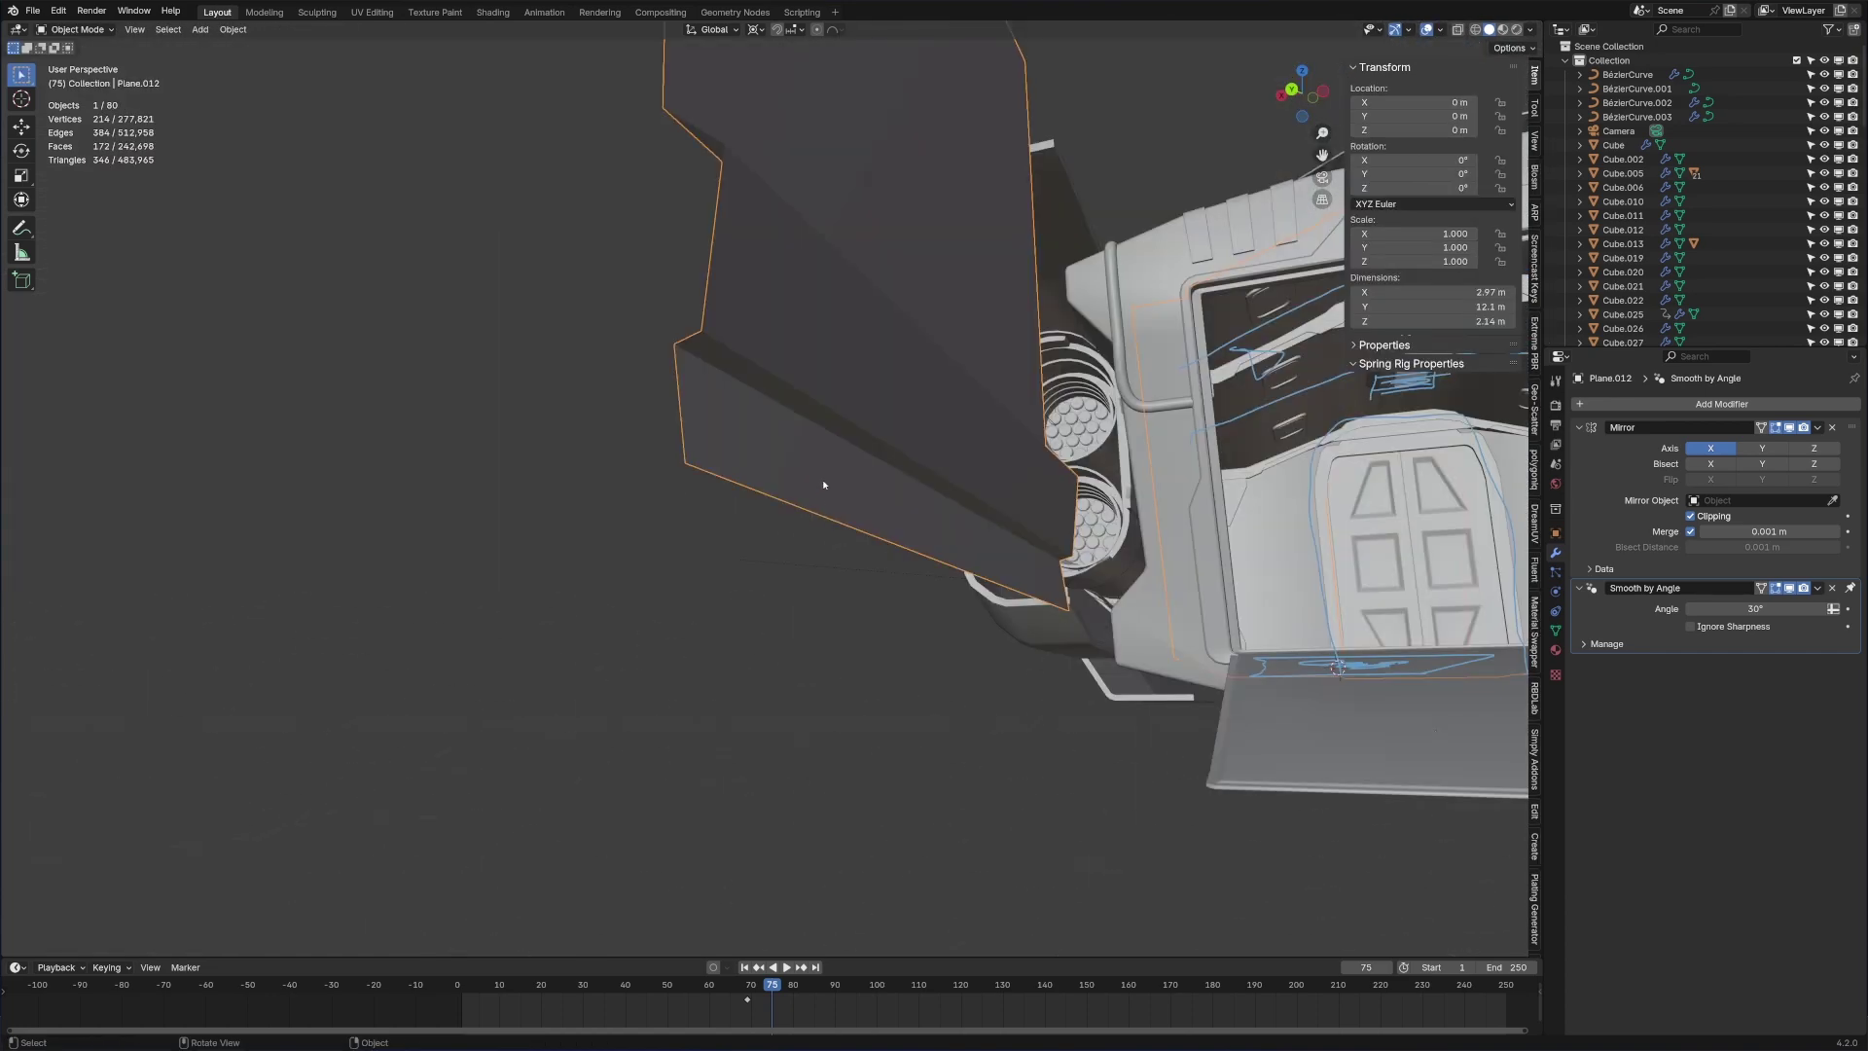
Step: Raise the wall section's upper edge about 0.07 m along Z and shift it inward along X to slope the top
key("Tab")
middle_click_drag(886, 448, 848, 476)
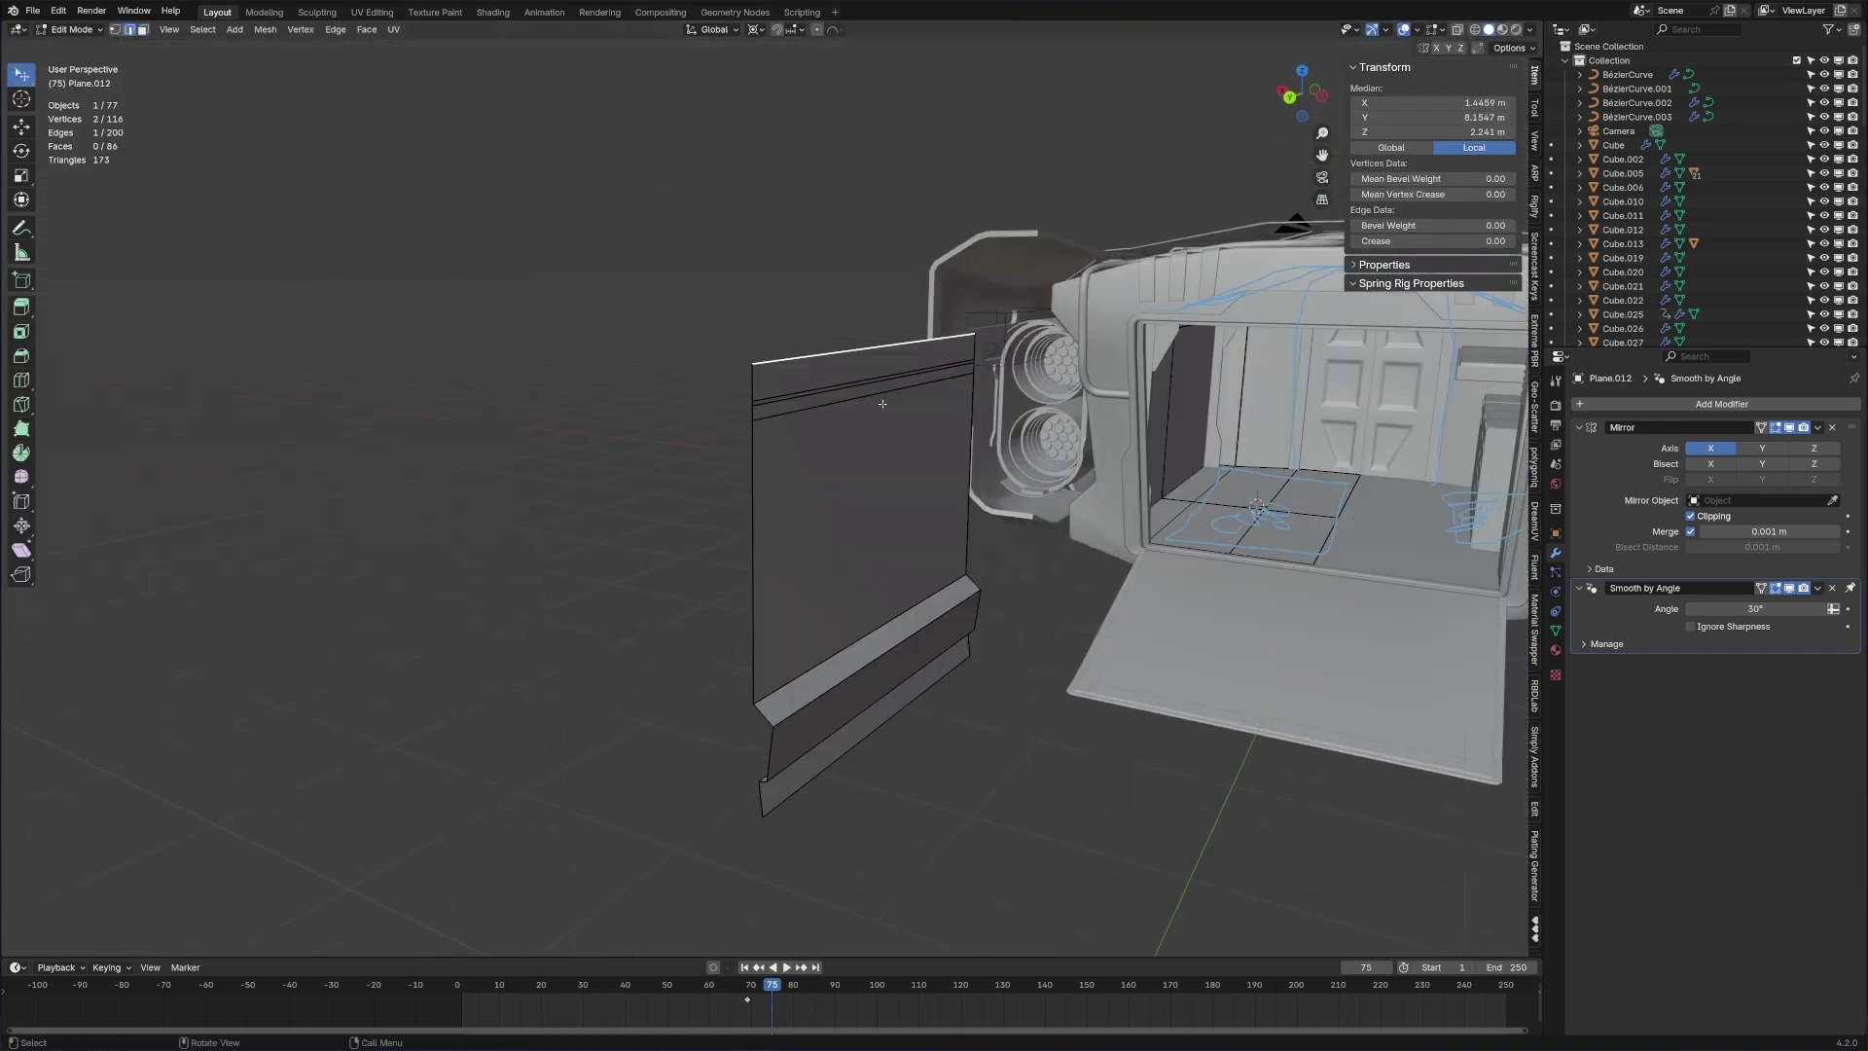
key("g")
key("y")
right_click(881, 404)
key("g")
key("z")
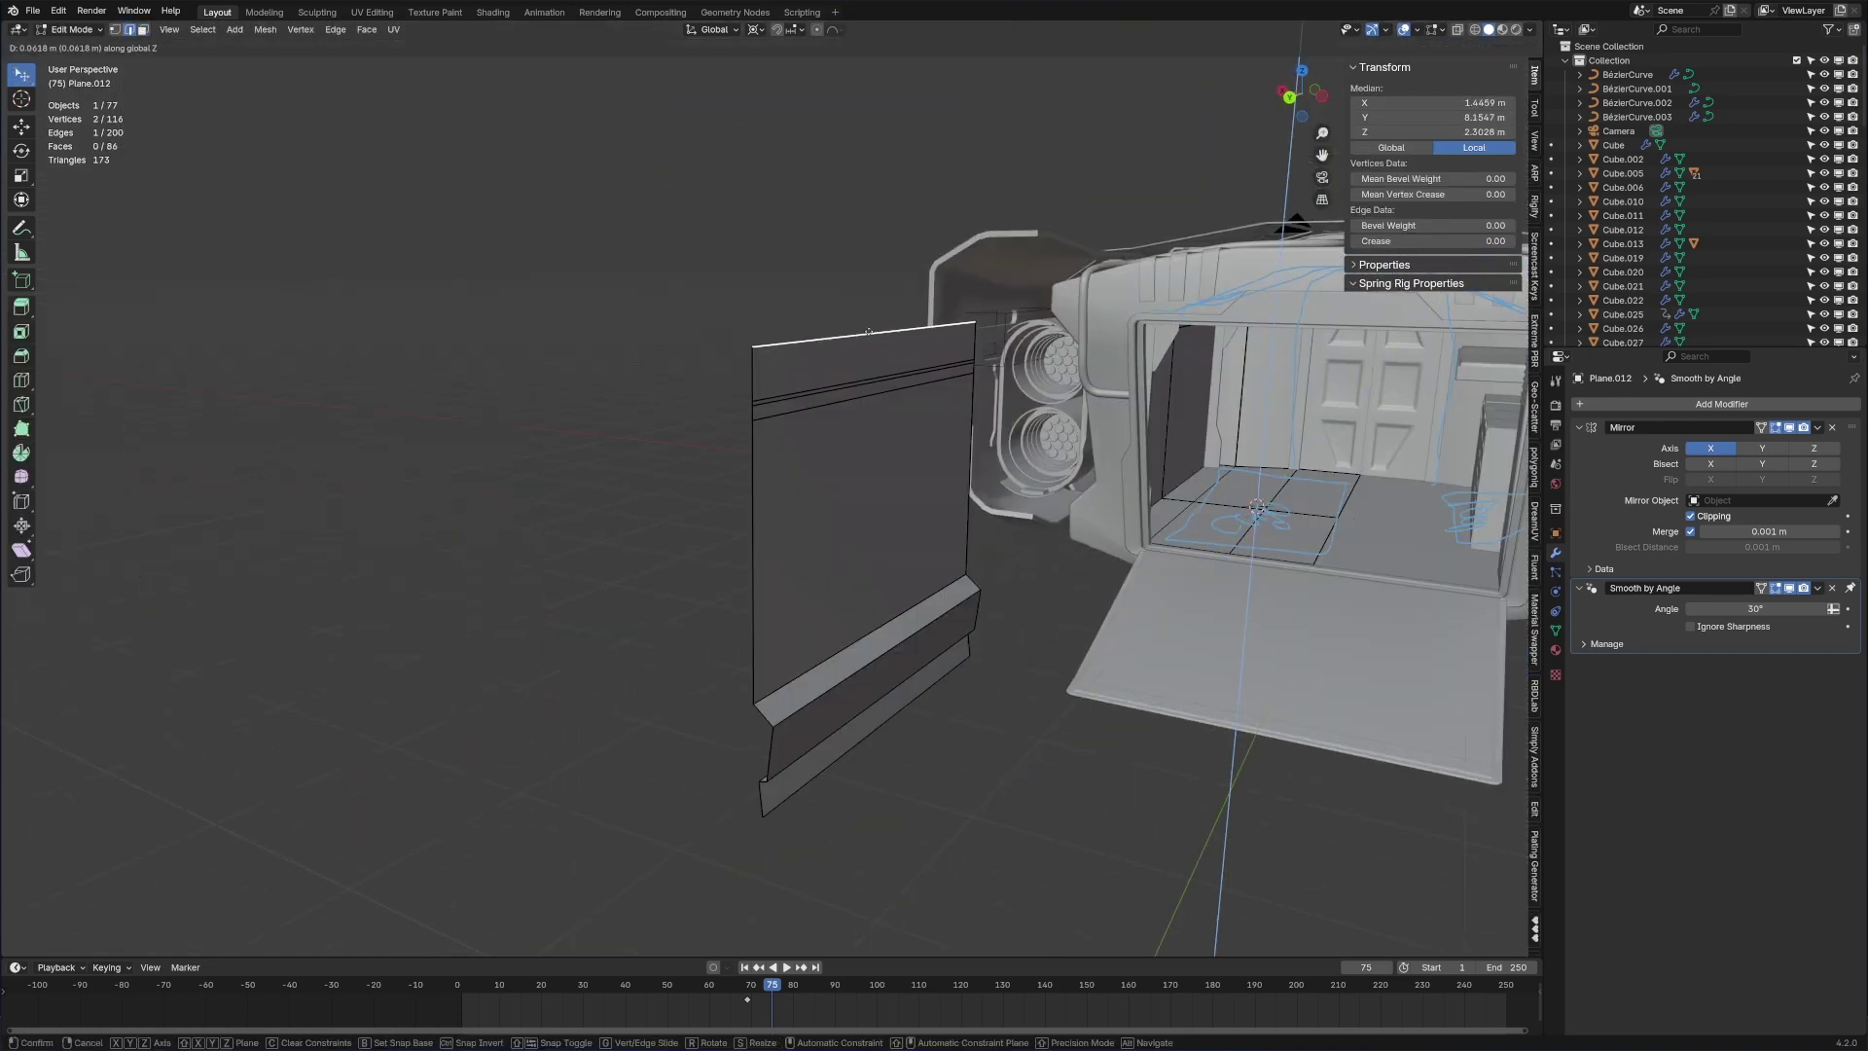
left_click(868, 329)
key("g")
key("x")
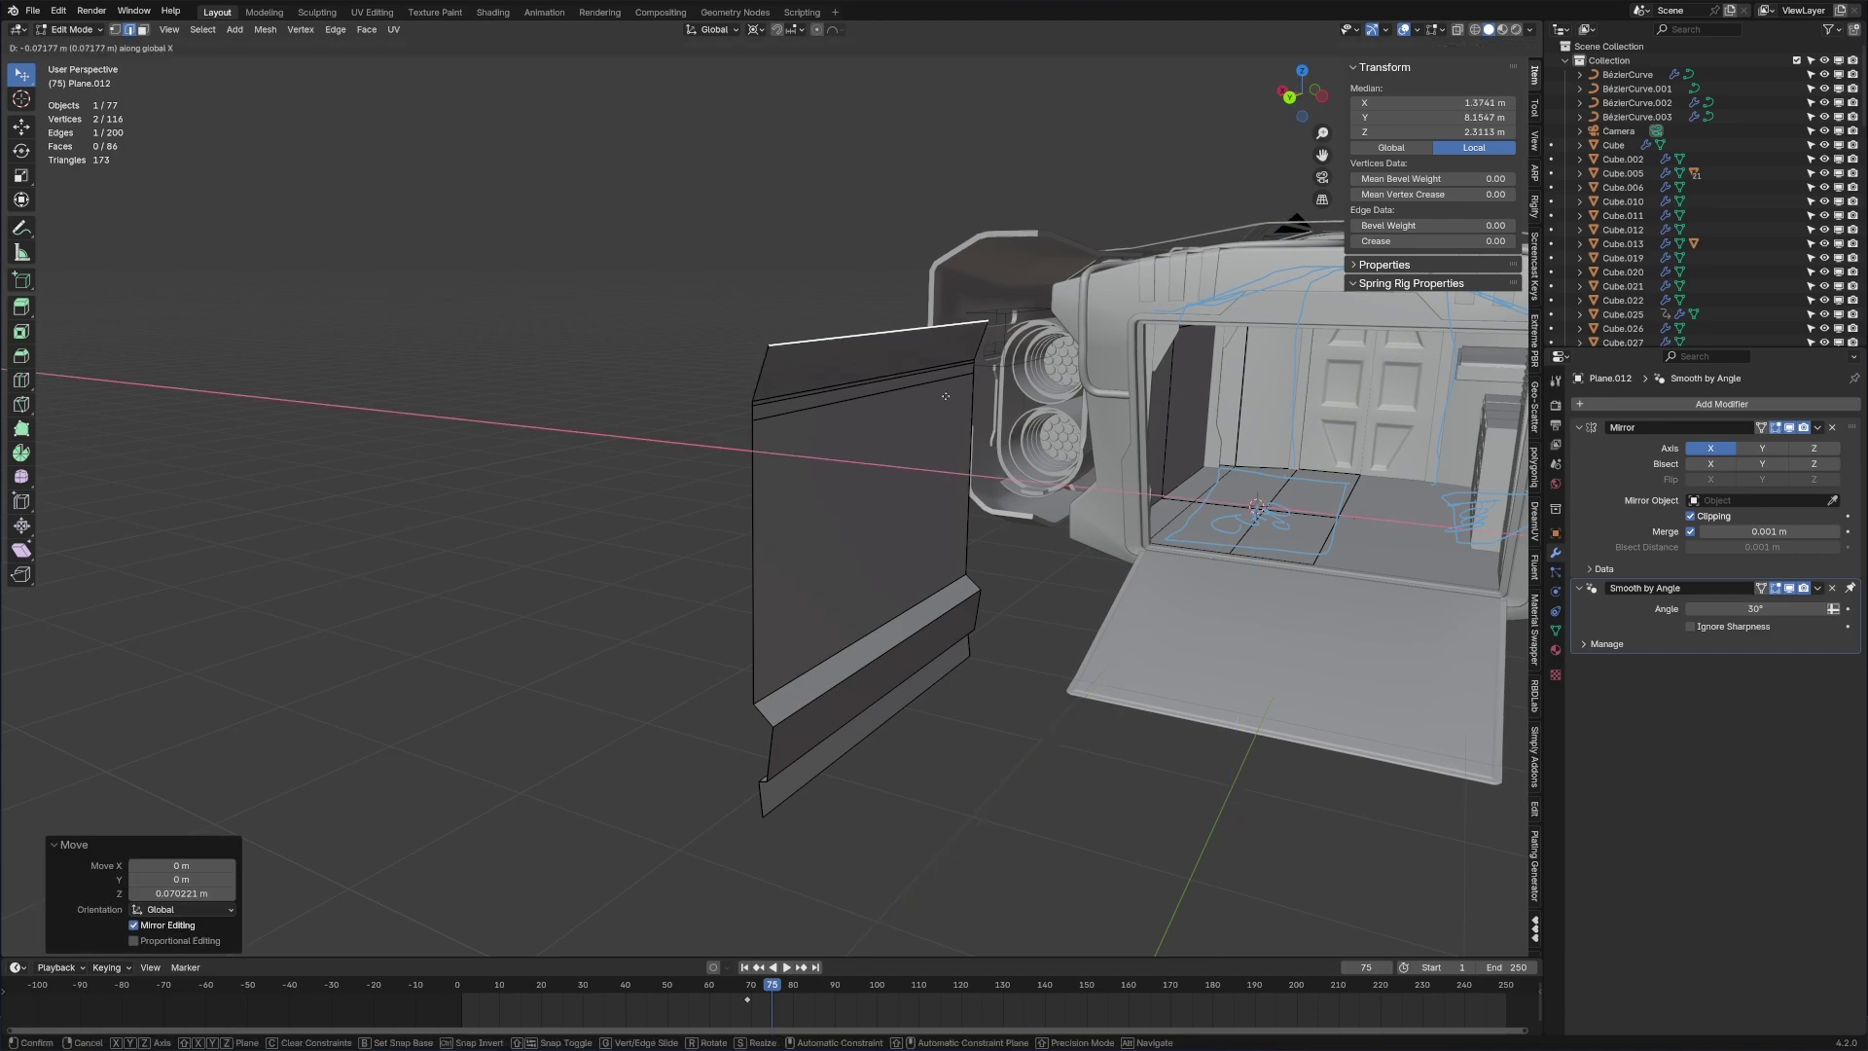
left_click(977, 442)
Step: Duplicate the wall's large middle face, move the copy about 0.15 m inward along X and scale it to 0.882
key("Tab")
scroll(977, 443, "down", 3)
mouse_move(977, 443)
middle_mouse_down()
mouse_move(1021, 471)
mouse_move(964, 429)
middle_mouse_up()
key("shift+d")
key("y")
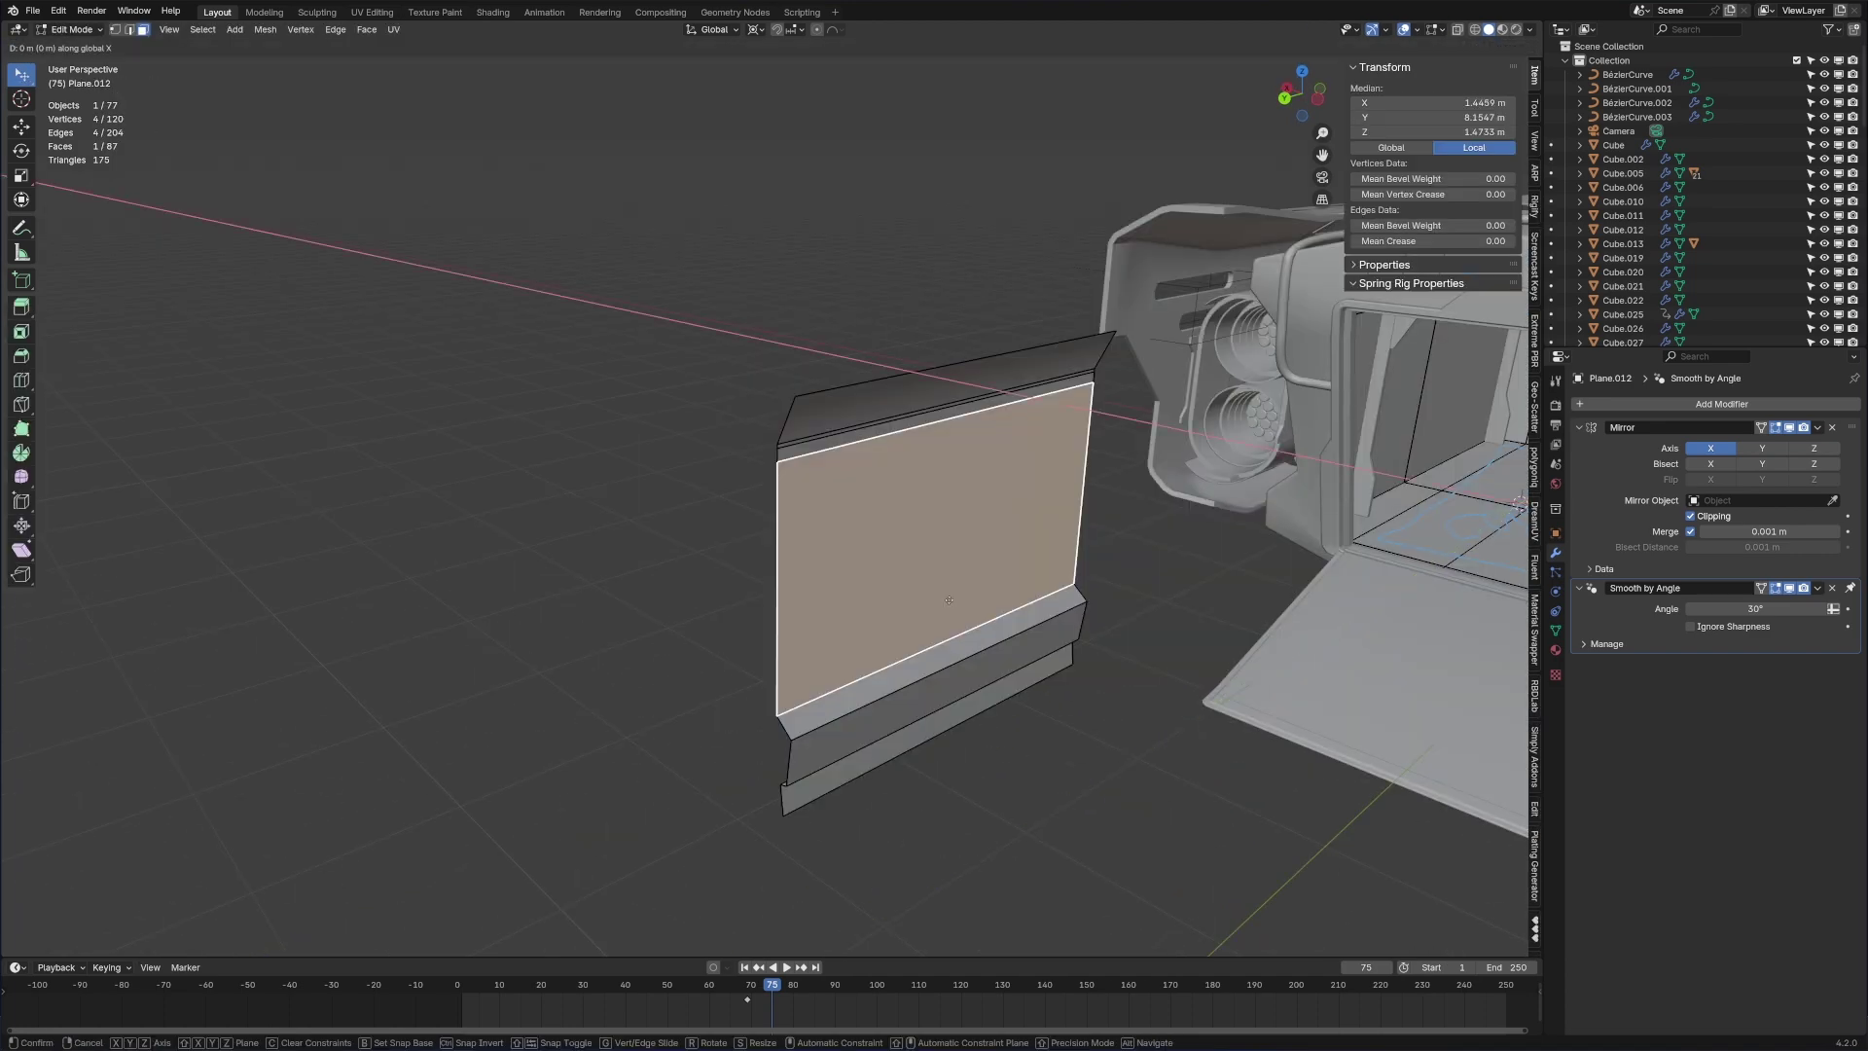
left_click(1084, 733)
key("s")
left_click(1071, 713)
Step: Split the copied panel with a central vertical loop cut, bevel it by 0.603 m and bevel both resulting edges into thin strips
middle_click_drag(1172, 643, 1155, 545, "shift")
scroll(1155, 546, "up", 3)
key("ctrl+r")
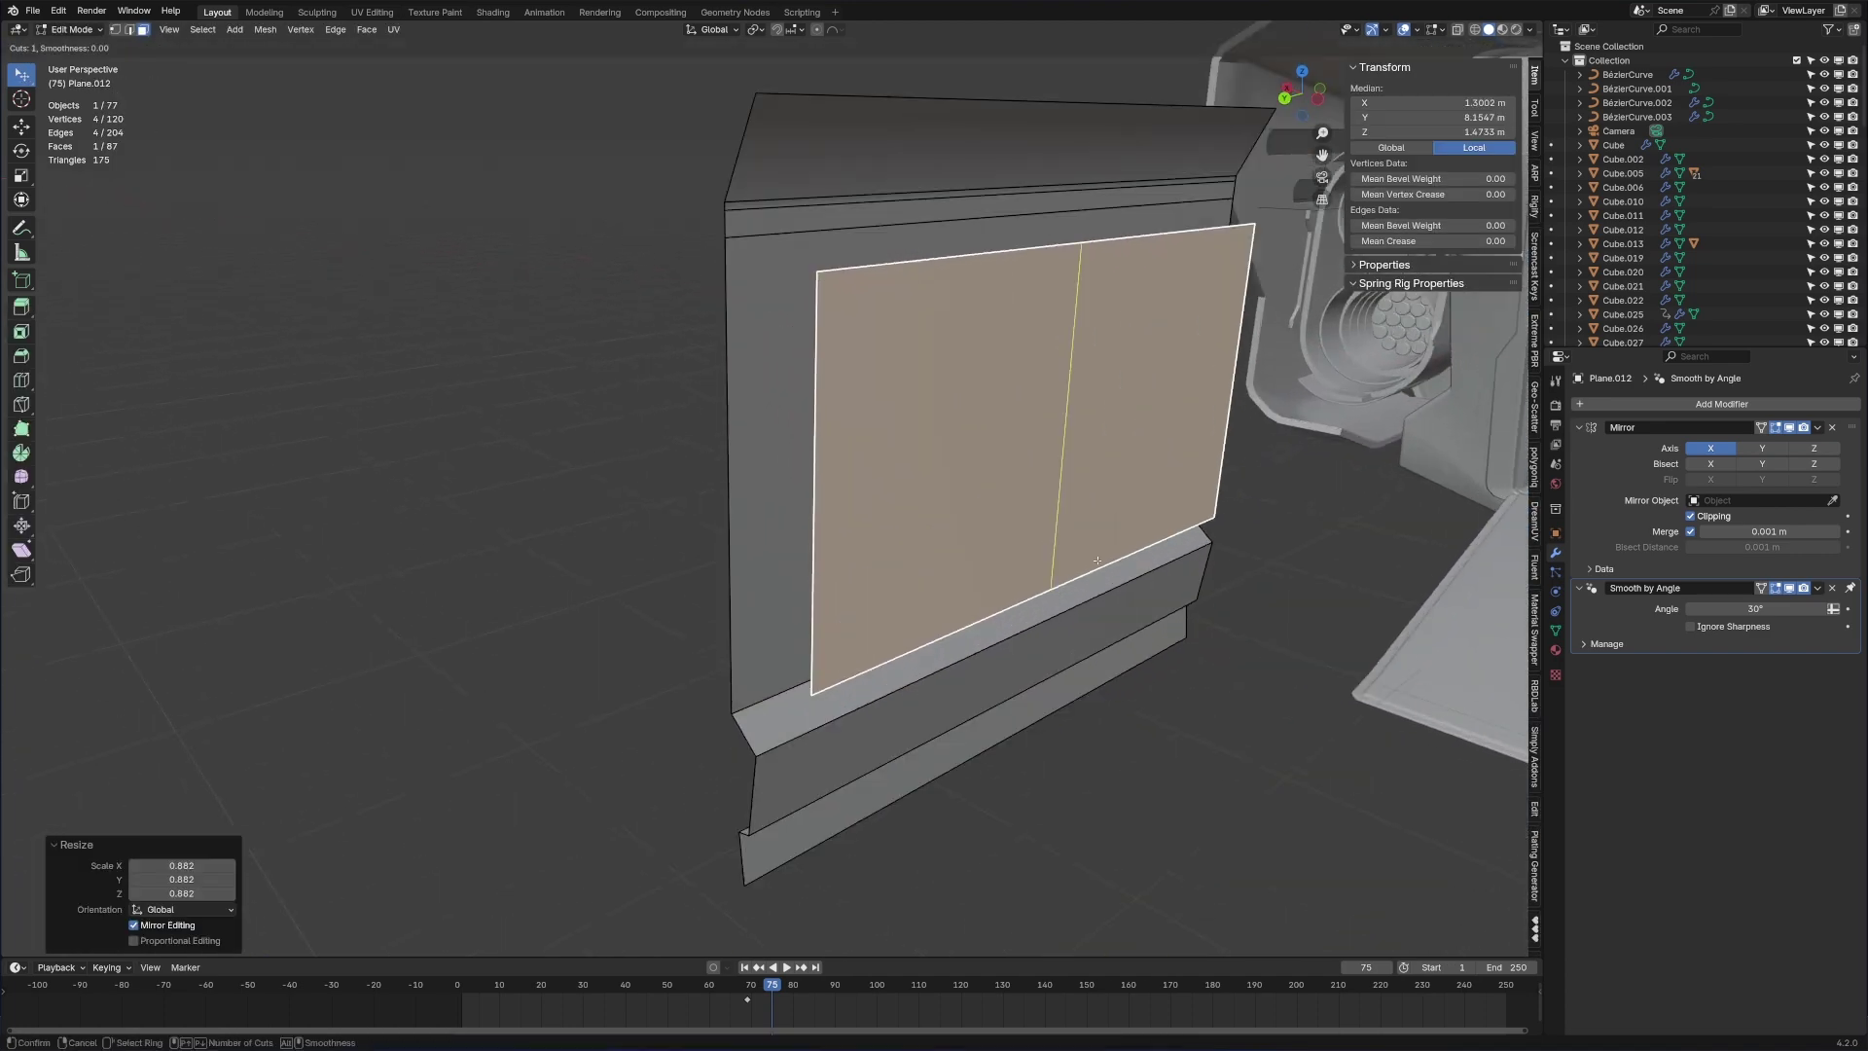
left_click(1098, 560)
right_click(1097, 561)
key("ctrl+b")
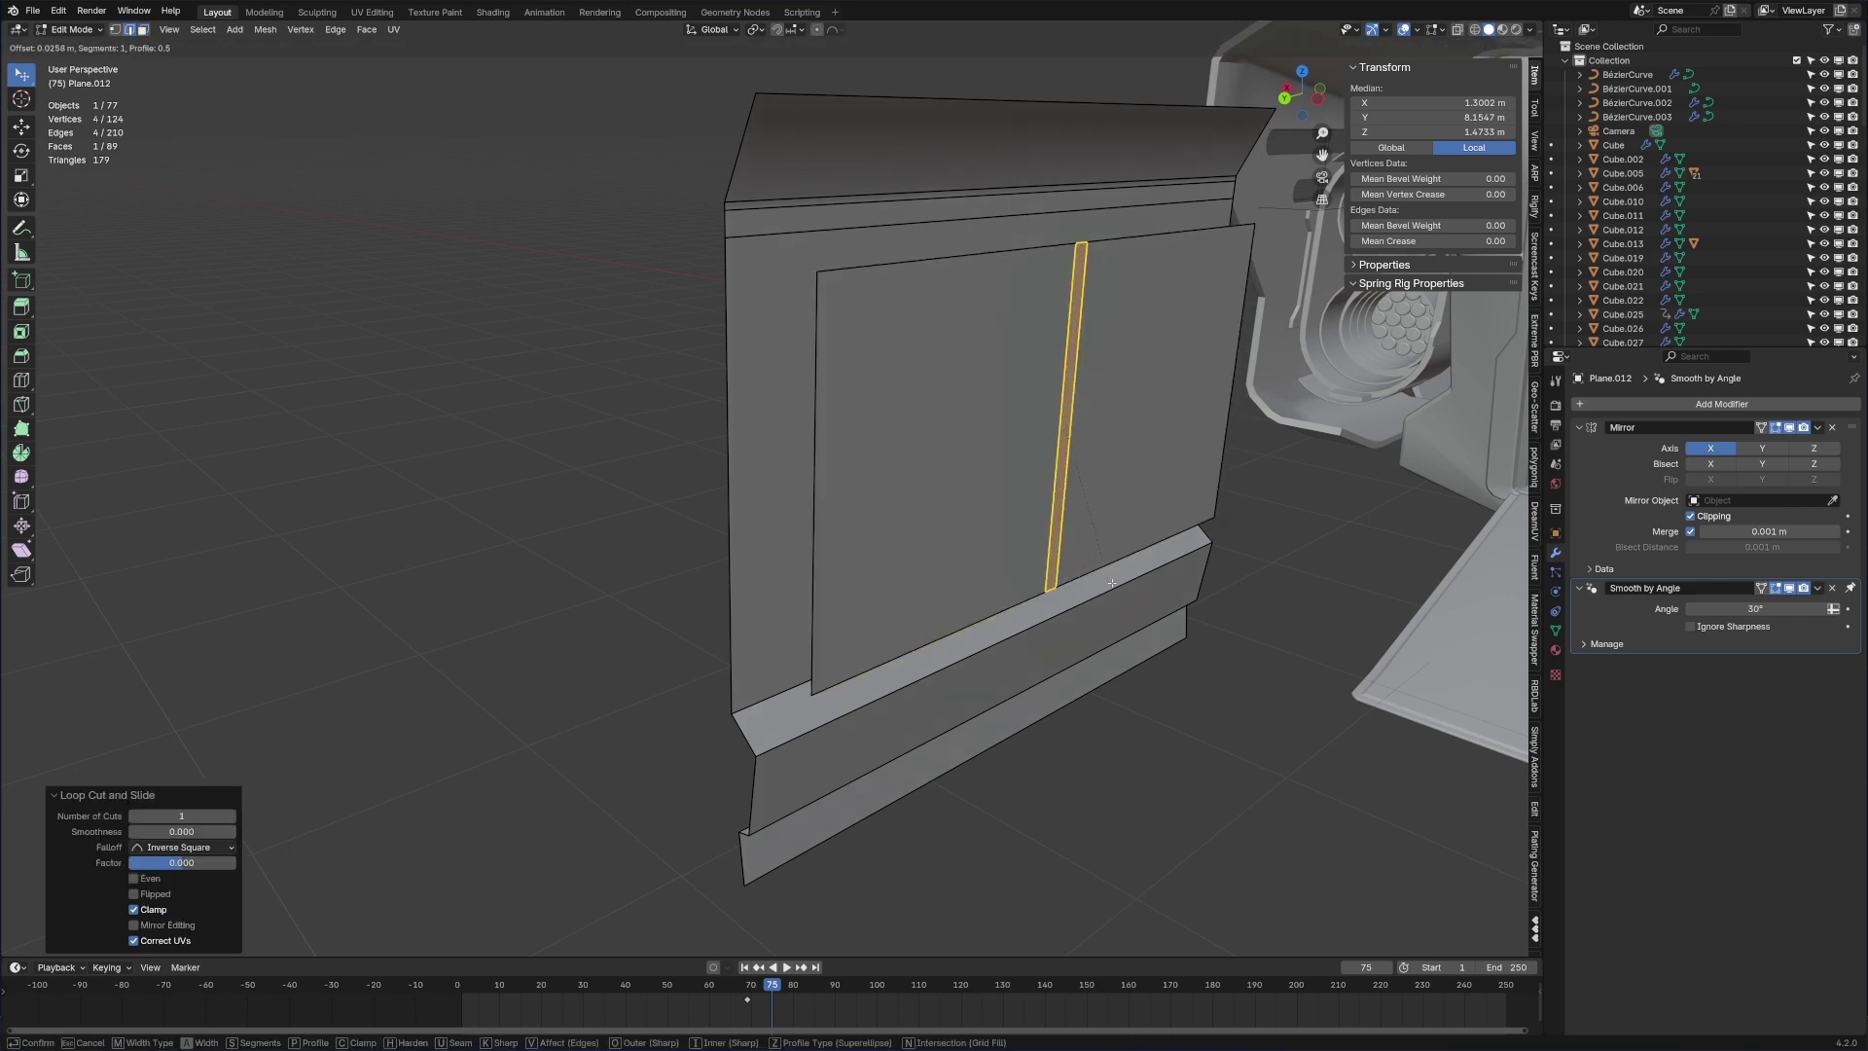
left_click(1362, 634)
key("ctrl+b")
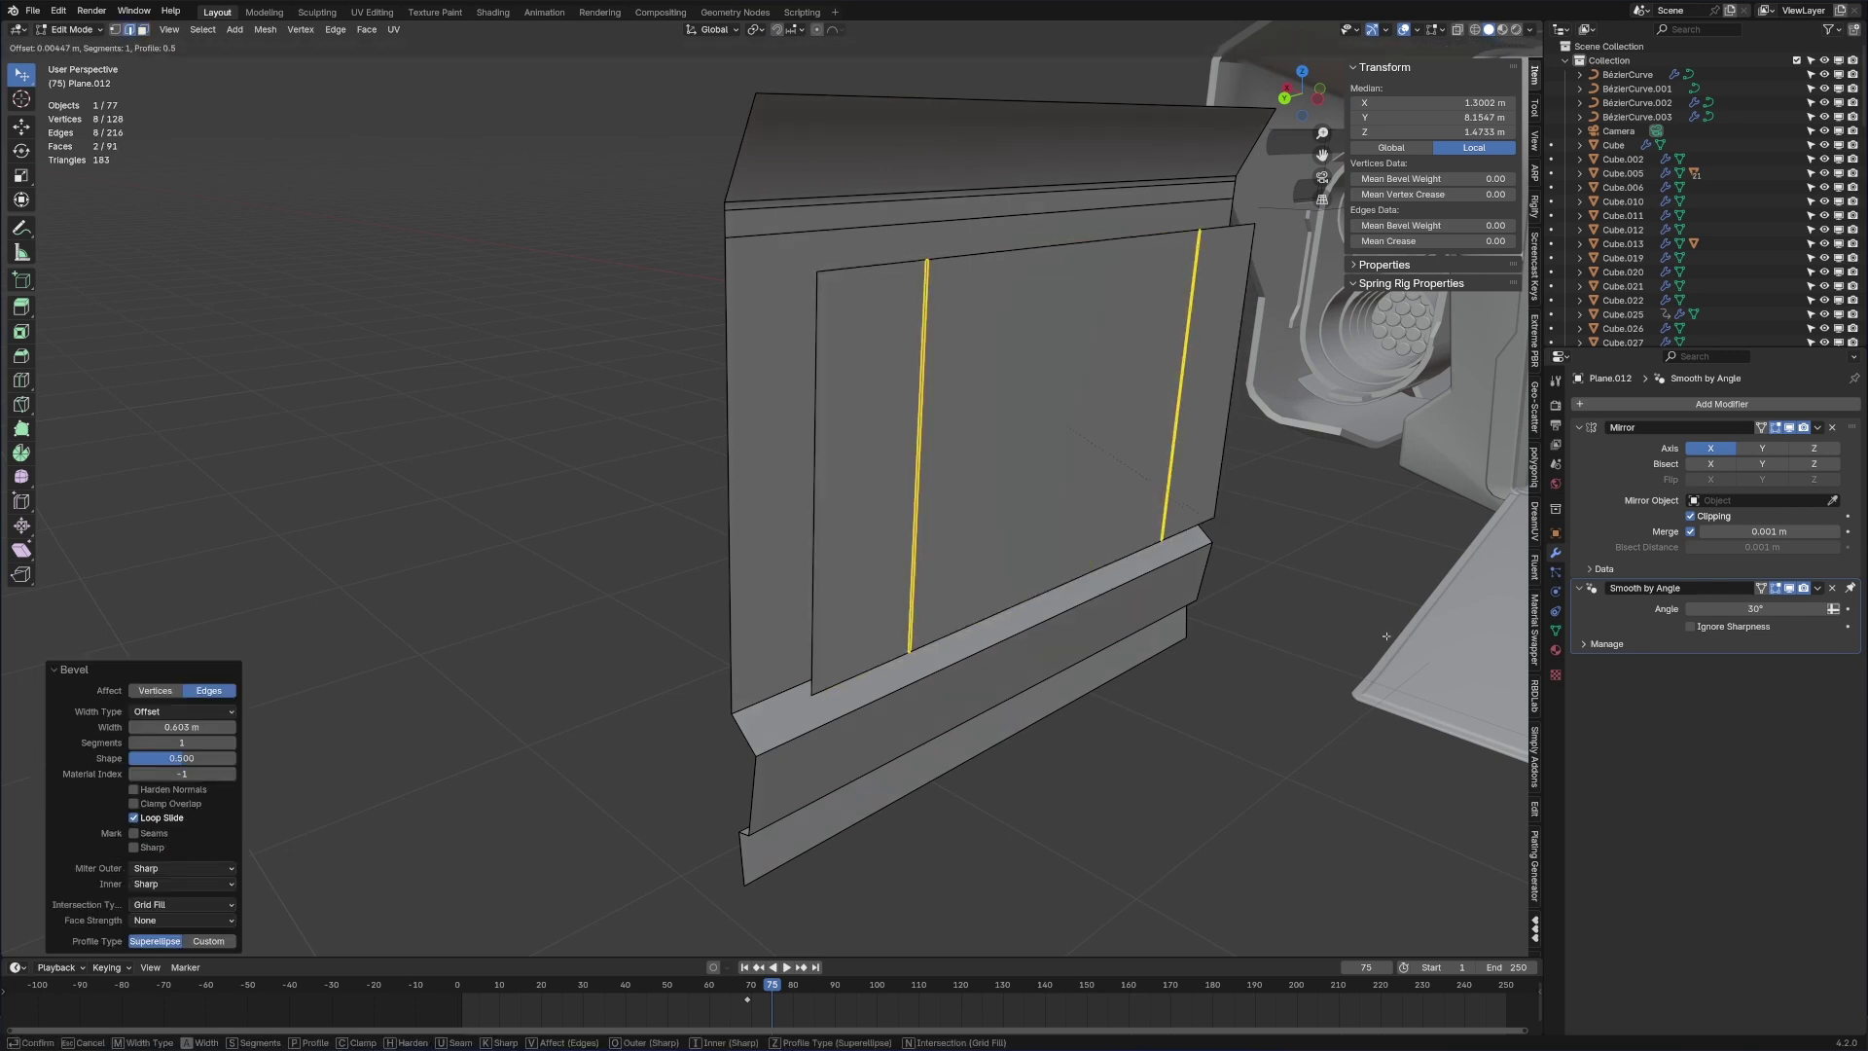
left_click(1372, 641)
Step: Select the upper and lower edges of the panel's middle section and scale them along Z
left_click(1038, 249)
left_click(1057, 576, "shift")
key("s")
key("z")
left_click(1210, 622)
Step: Select the whole linked panel and extrude it to give it thickness
key("Tab")
scroll(1209, 622, "down", 6)
middle_click_drag(875, 625, 1020, 576)
key("Tab")
key("ctrl+l")
scroll(842, 521, "up", 5)
mouse_move(1145, 654)
middle_mouse_down("shift")
mouse_move(841, 520)
mouse_move(1133, 632)
middle_mouse_up("shift")
key("e")
left_click(1105, 626)
Step: Delete the thick panel's extruded back faces and move the whole panel along X toward the wall
key("ctrl+l")
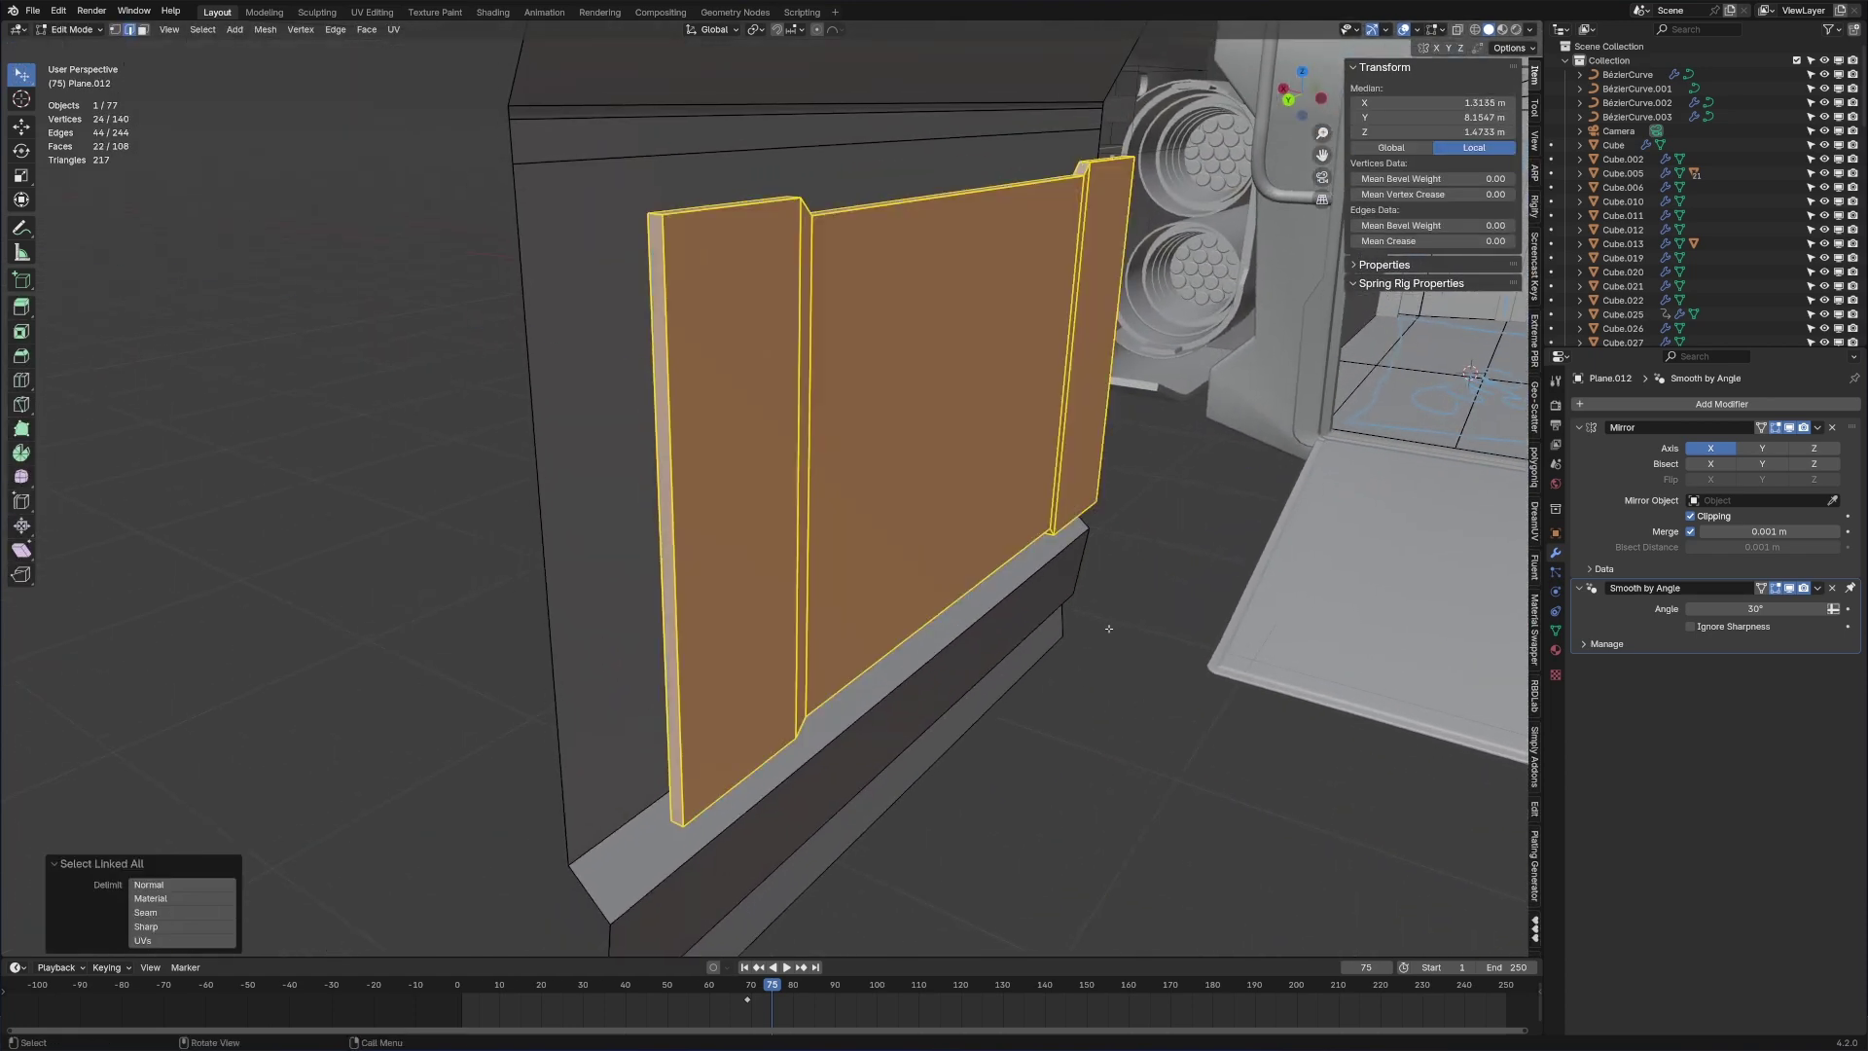
key("ctrl+z")
key("x")
key("f")
key("ctrl+l")
key("g")
key("y")
key("x")
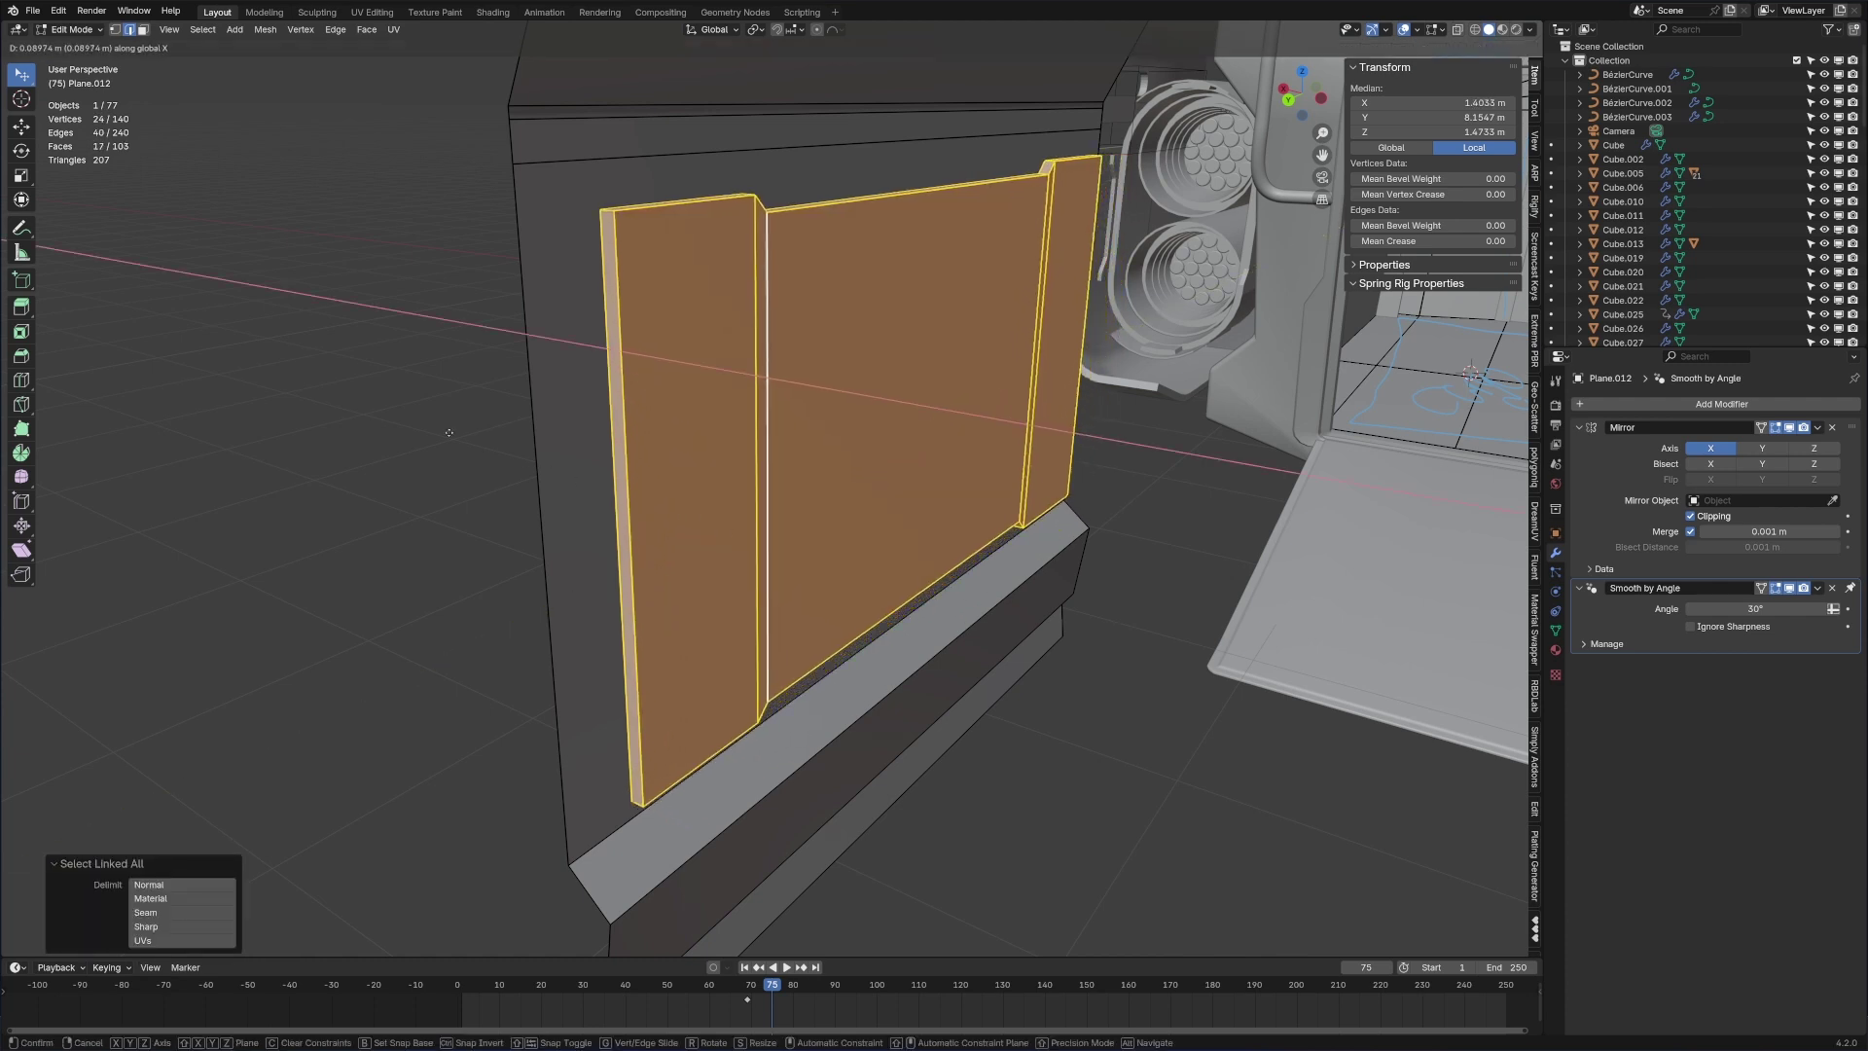
left_click(292, 367)
Step: Add a Bevel modifier to the interior wall object with an amount of 0.01 m
key("Tab")
scroll(778, 715, "down", 3)
middle_click_drag(797, 718, 1059, 642)
left_click(1718, 405)
mouse_move(1718, 407)
left_click(1612, 425)
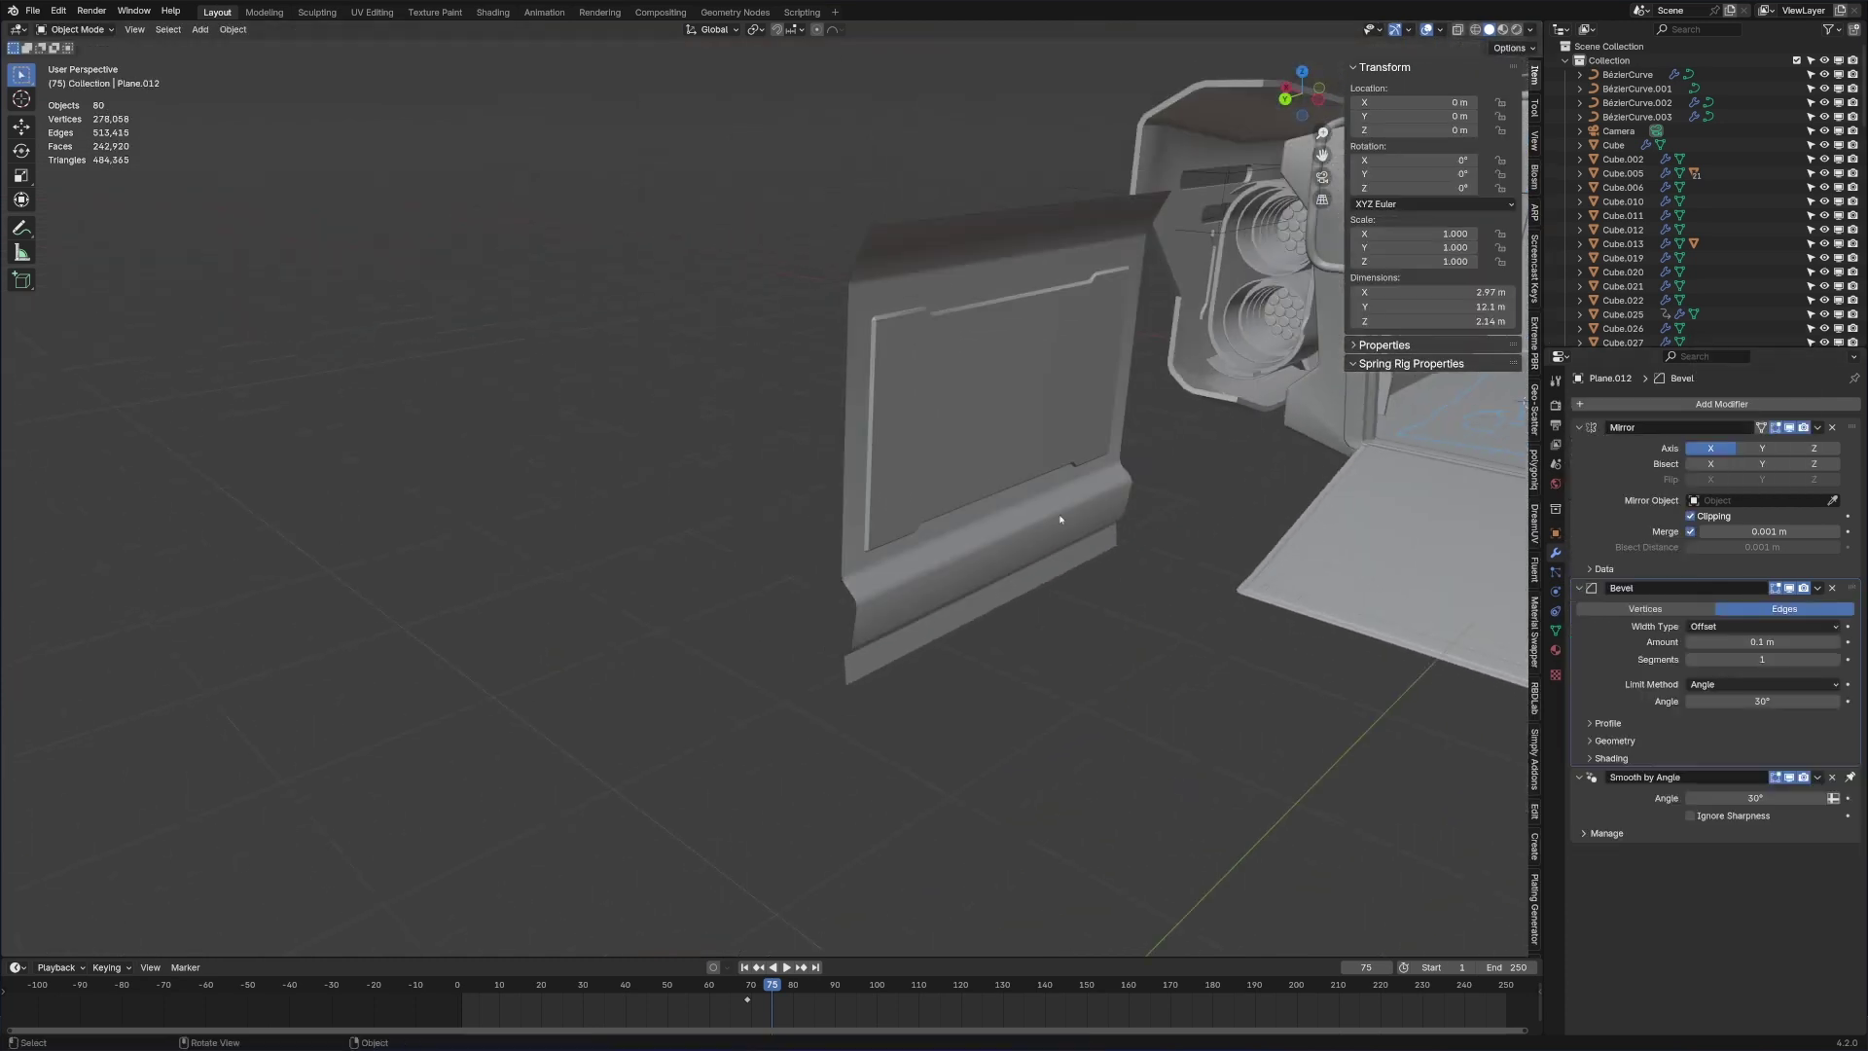
scroll(1055, 592, "up", 3)
mouse_move(1055, 517)
middle_mouse_down()
mouse_move(1055, 592)
mouse_move(1029, 572)
mouse_move(1037, 532)
middle_mouse_up()
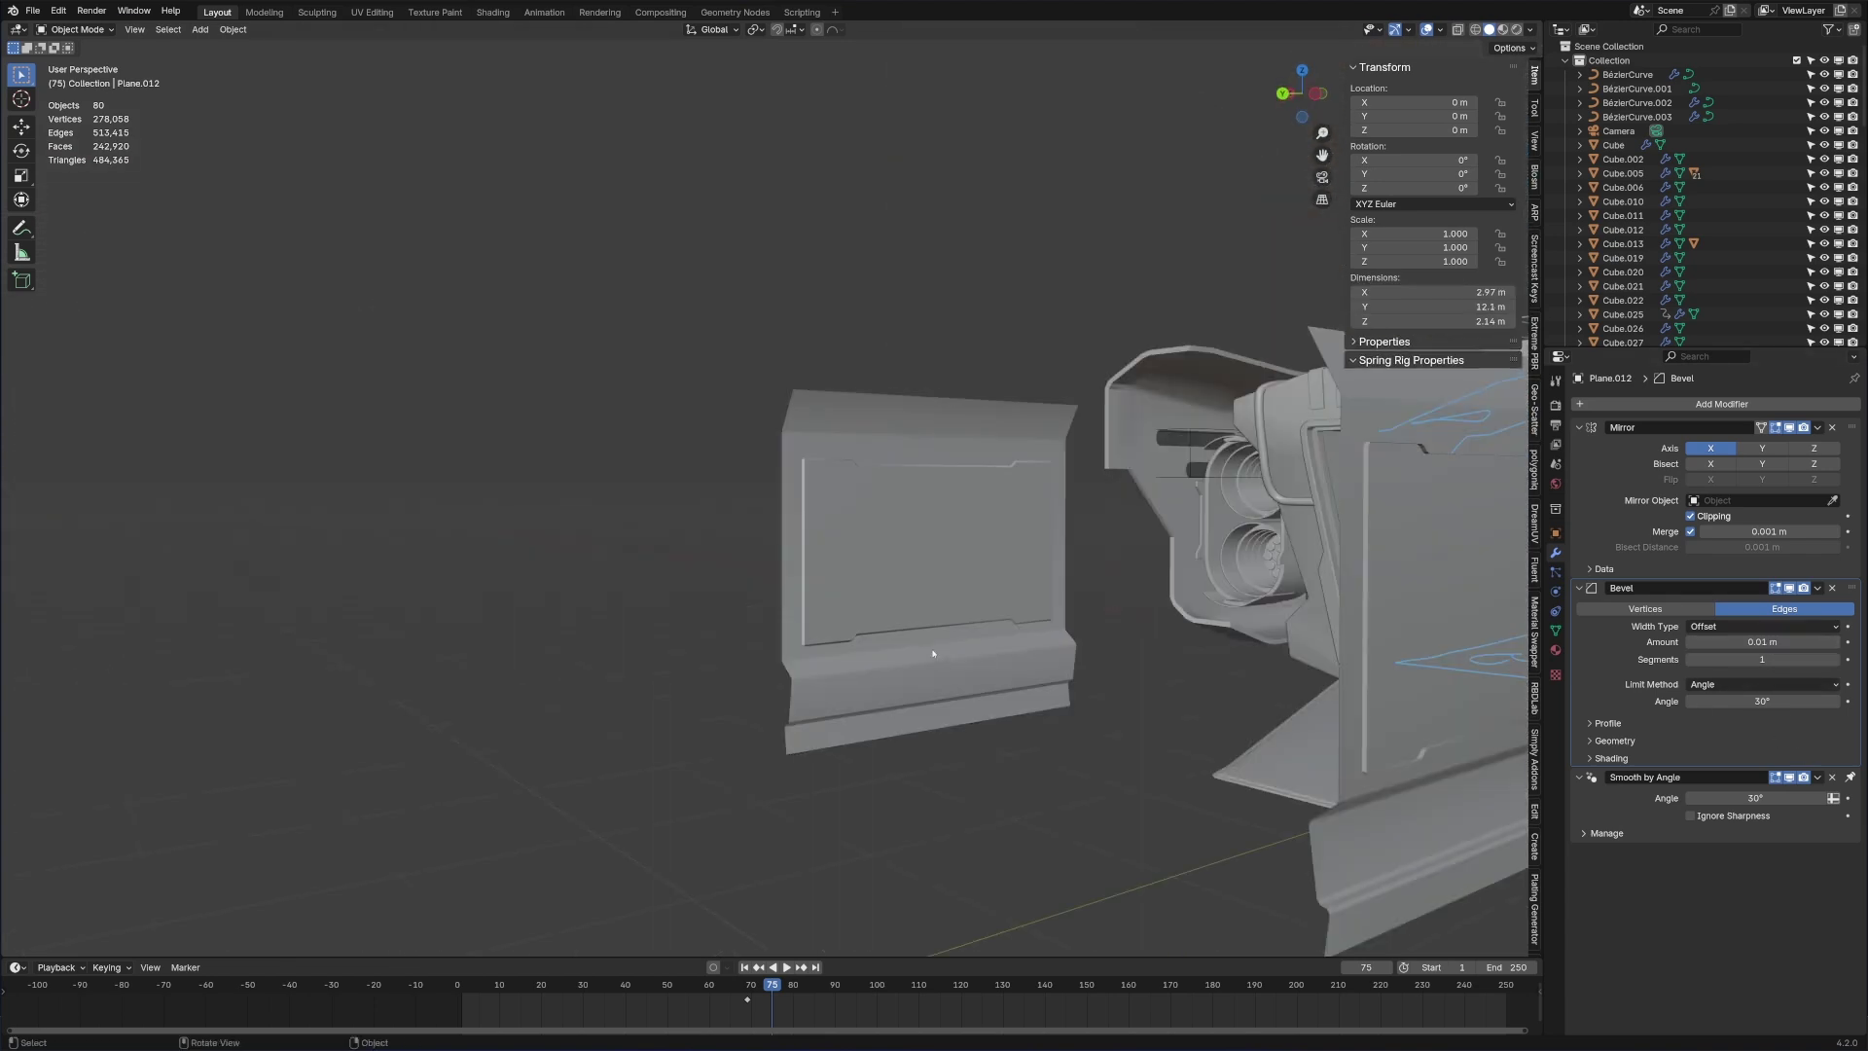
middle_click_drag(936, 672, 941, 591)
Step: Replace the wide panel with a copied wall face scaled to 0.387 along Y and extruded about 0.118 m
key("Tab")
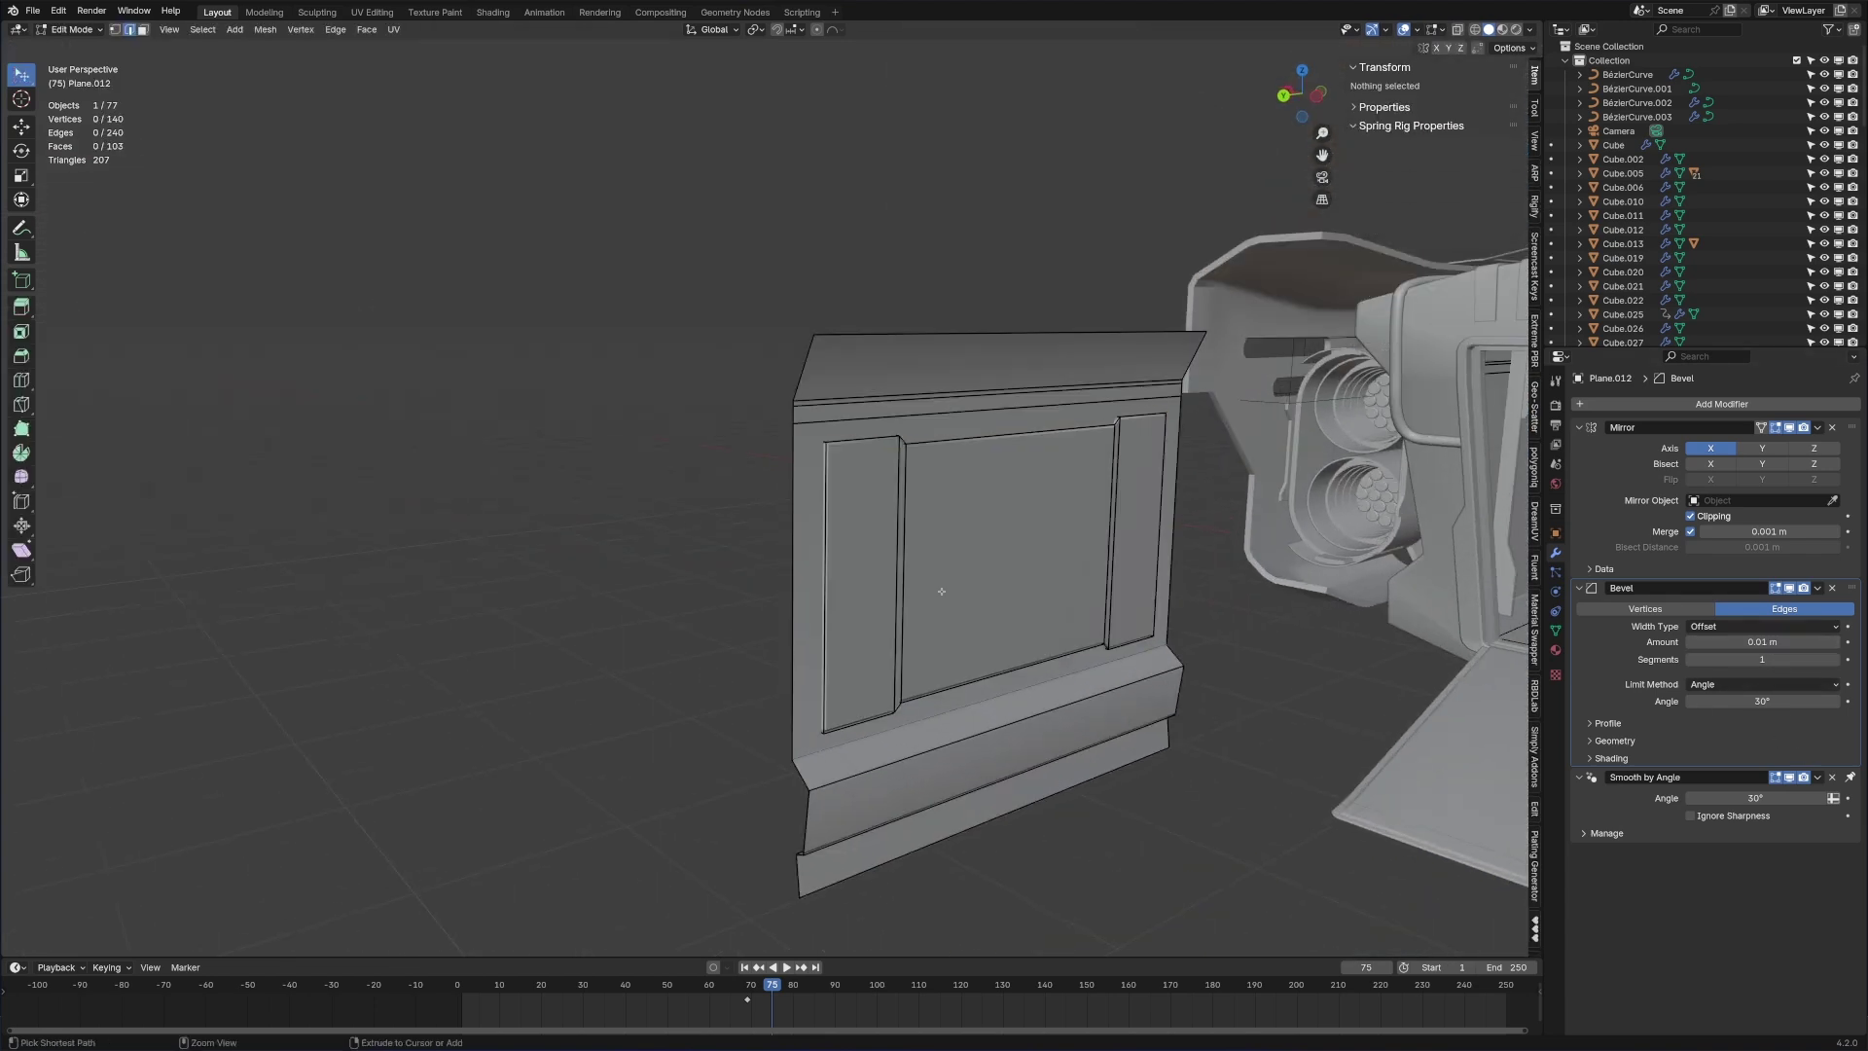
key("ctrl+l")
key("3")
left_click(959, 603)
key("e")
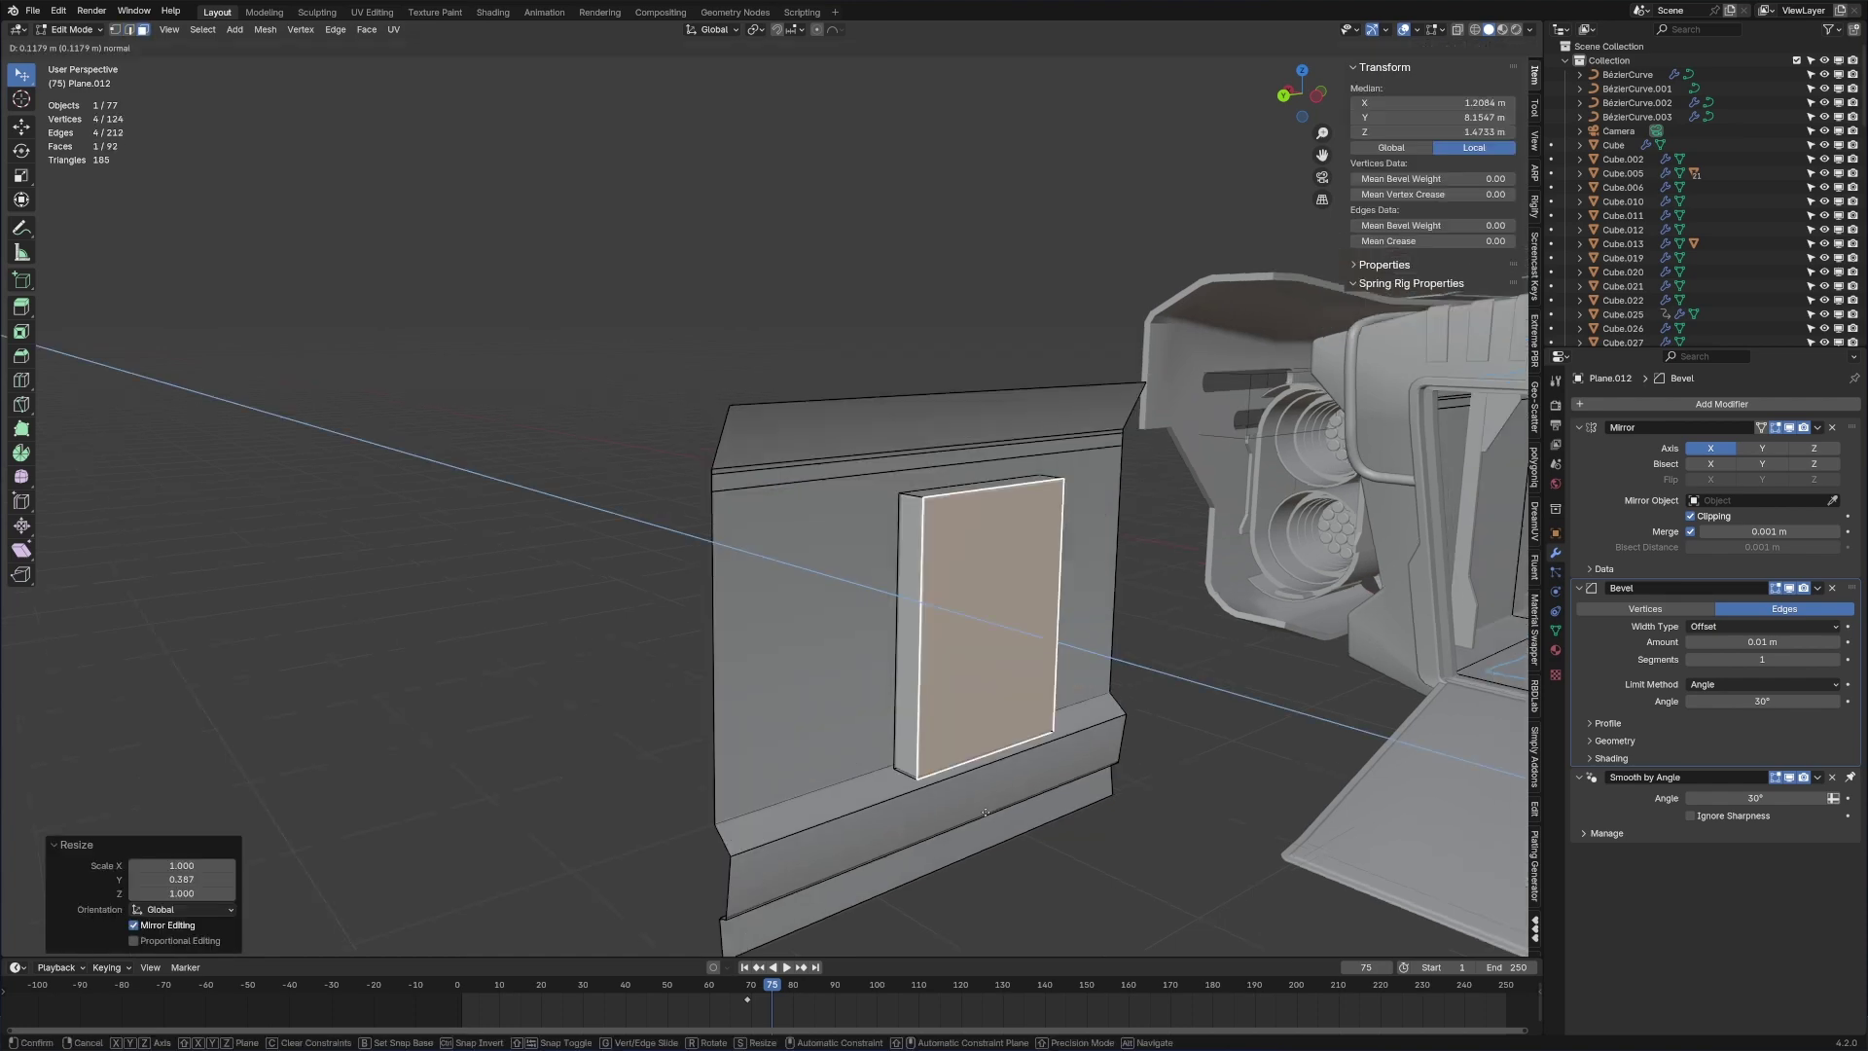
left_click(914, 632)
Step: Divide the block with centred vertical and horizontal loop cuts, plus further horizontal cuts through its upper and lower halves
middle_click_drag(827, 671, 778, 745)
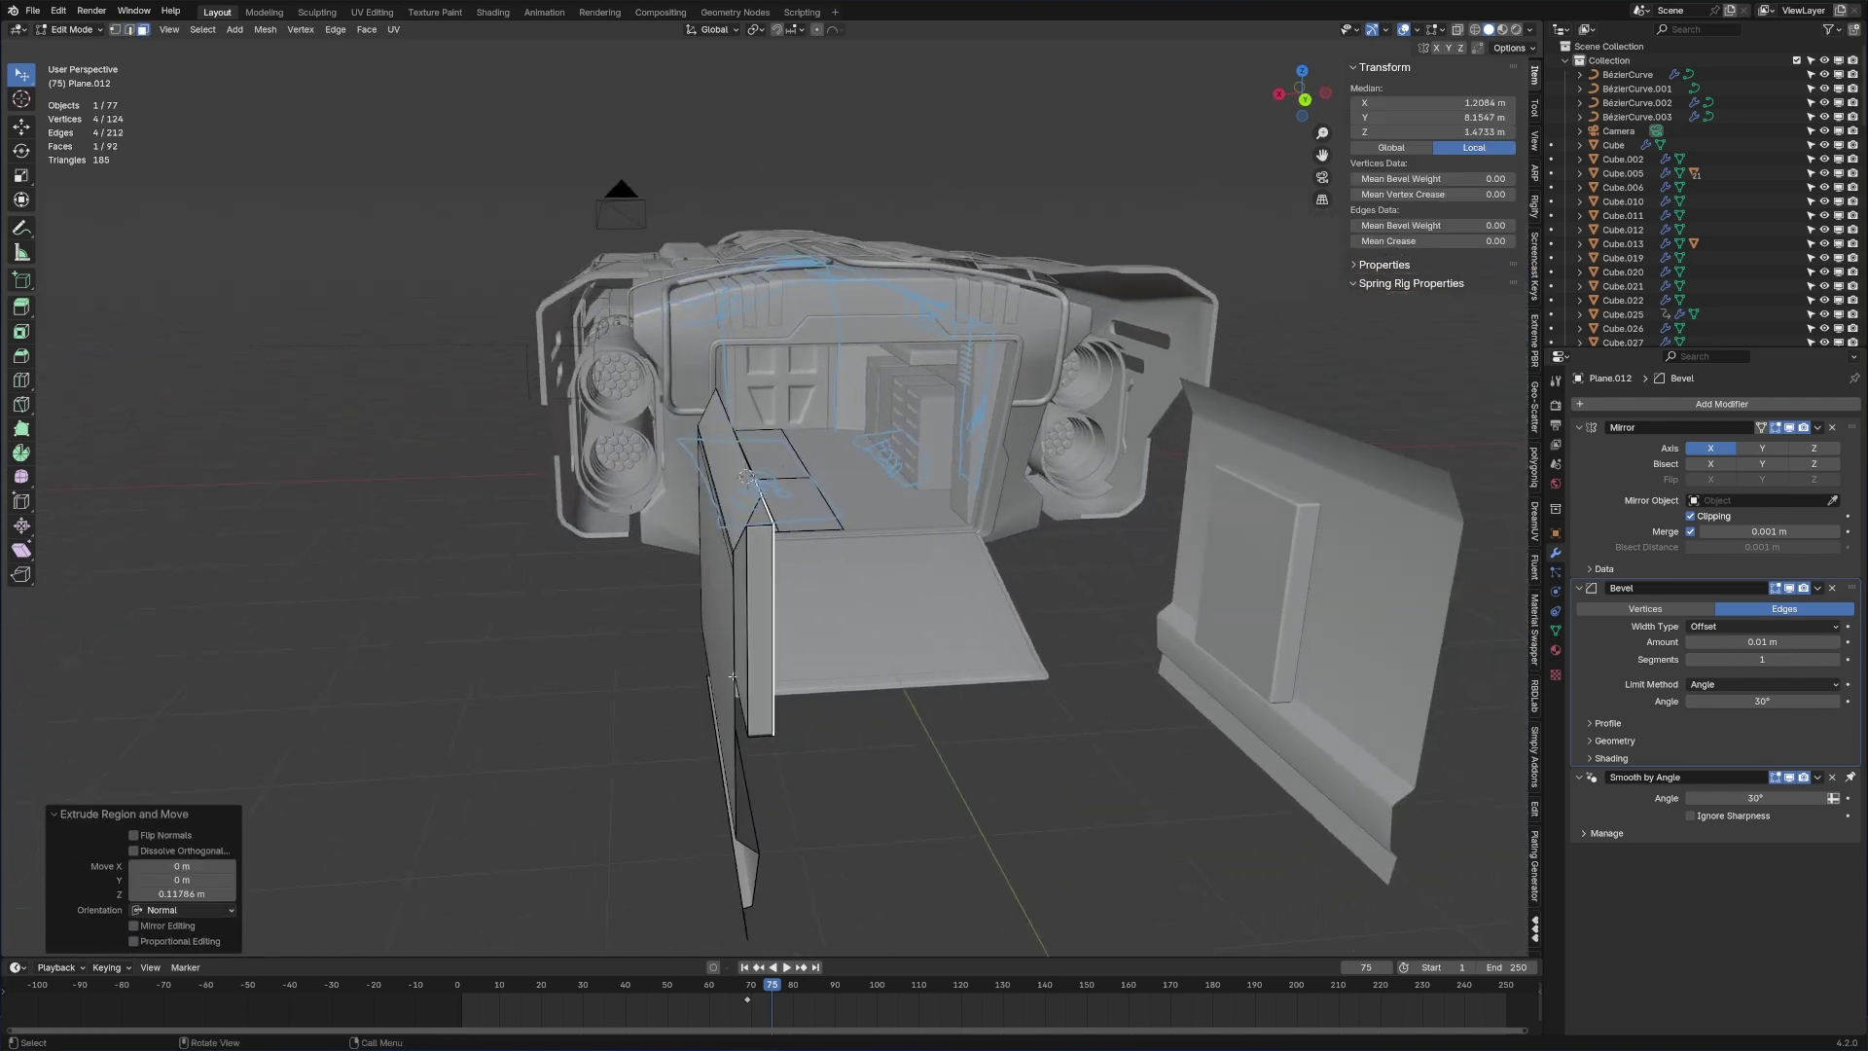
left_click(742, 633)
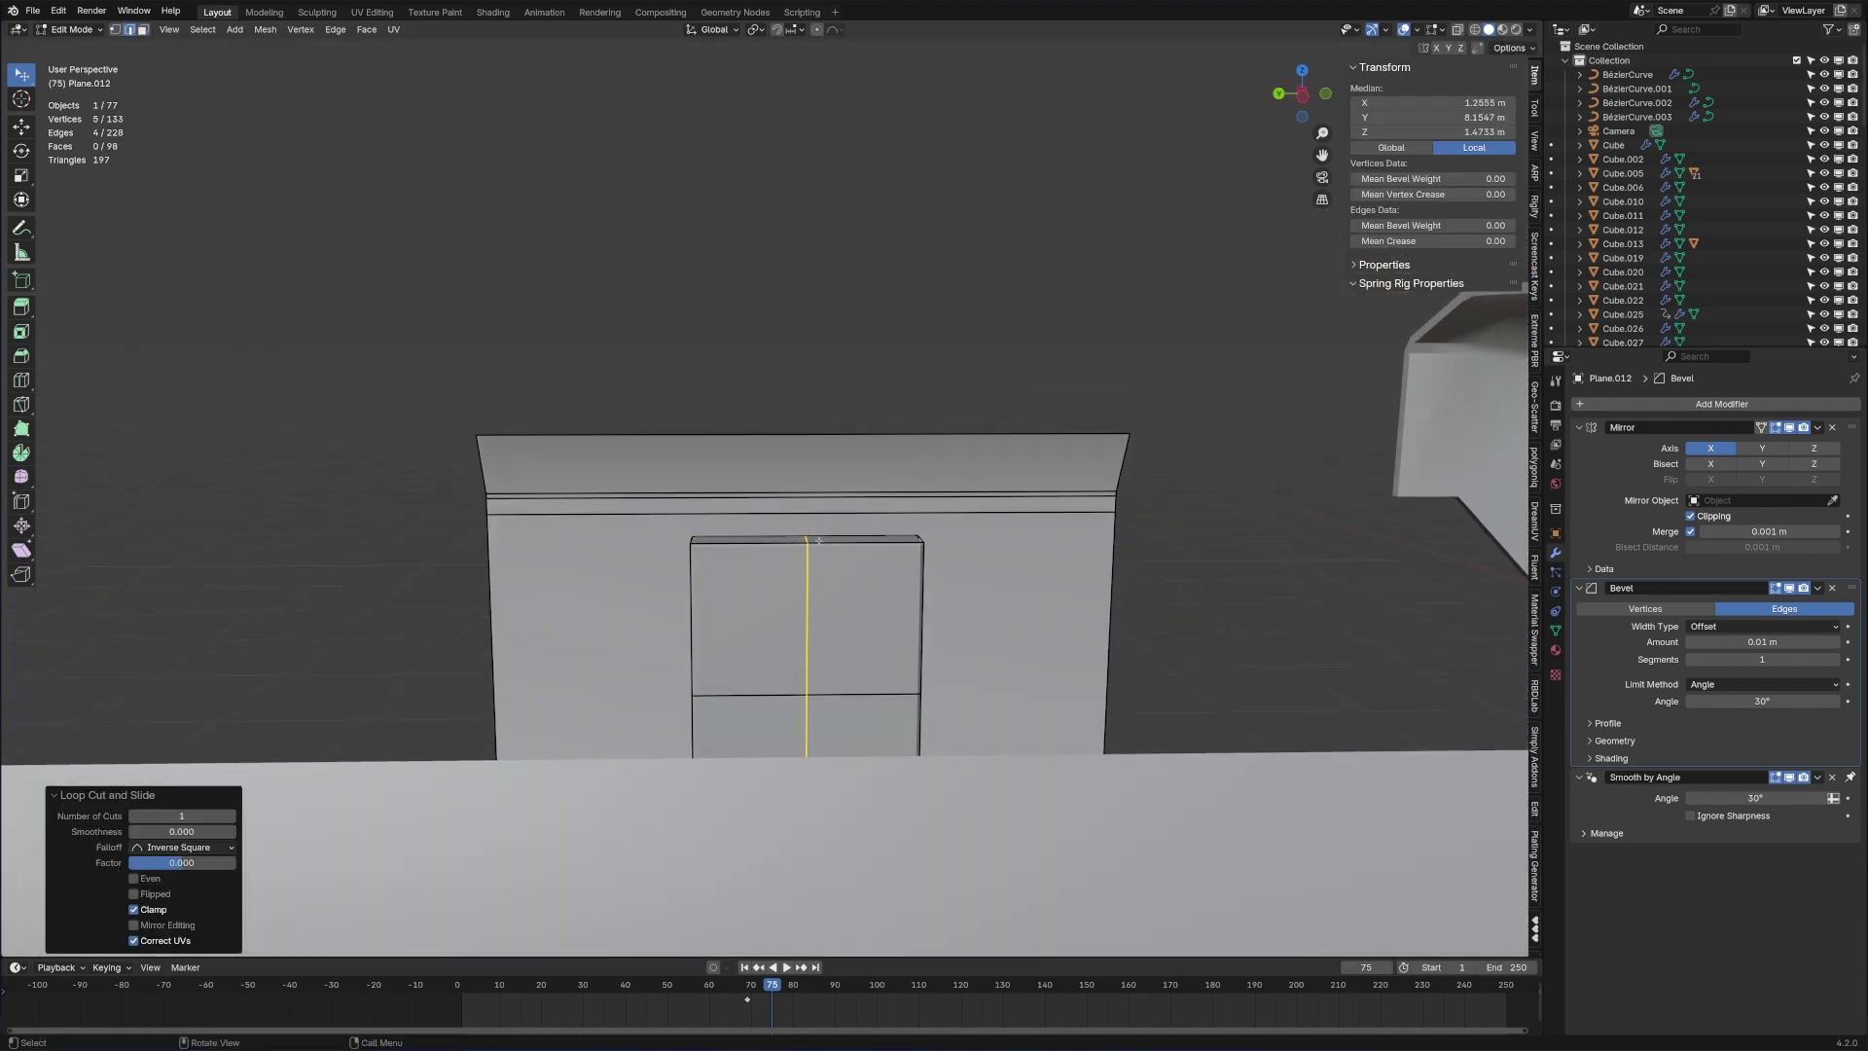
scroll(818, 541, "down", 2)
key("ctrl+r")
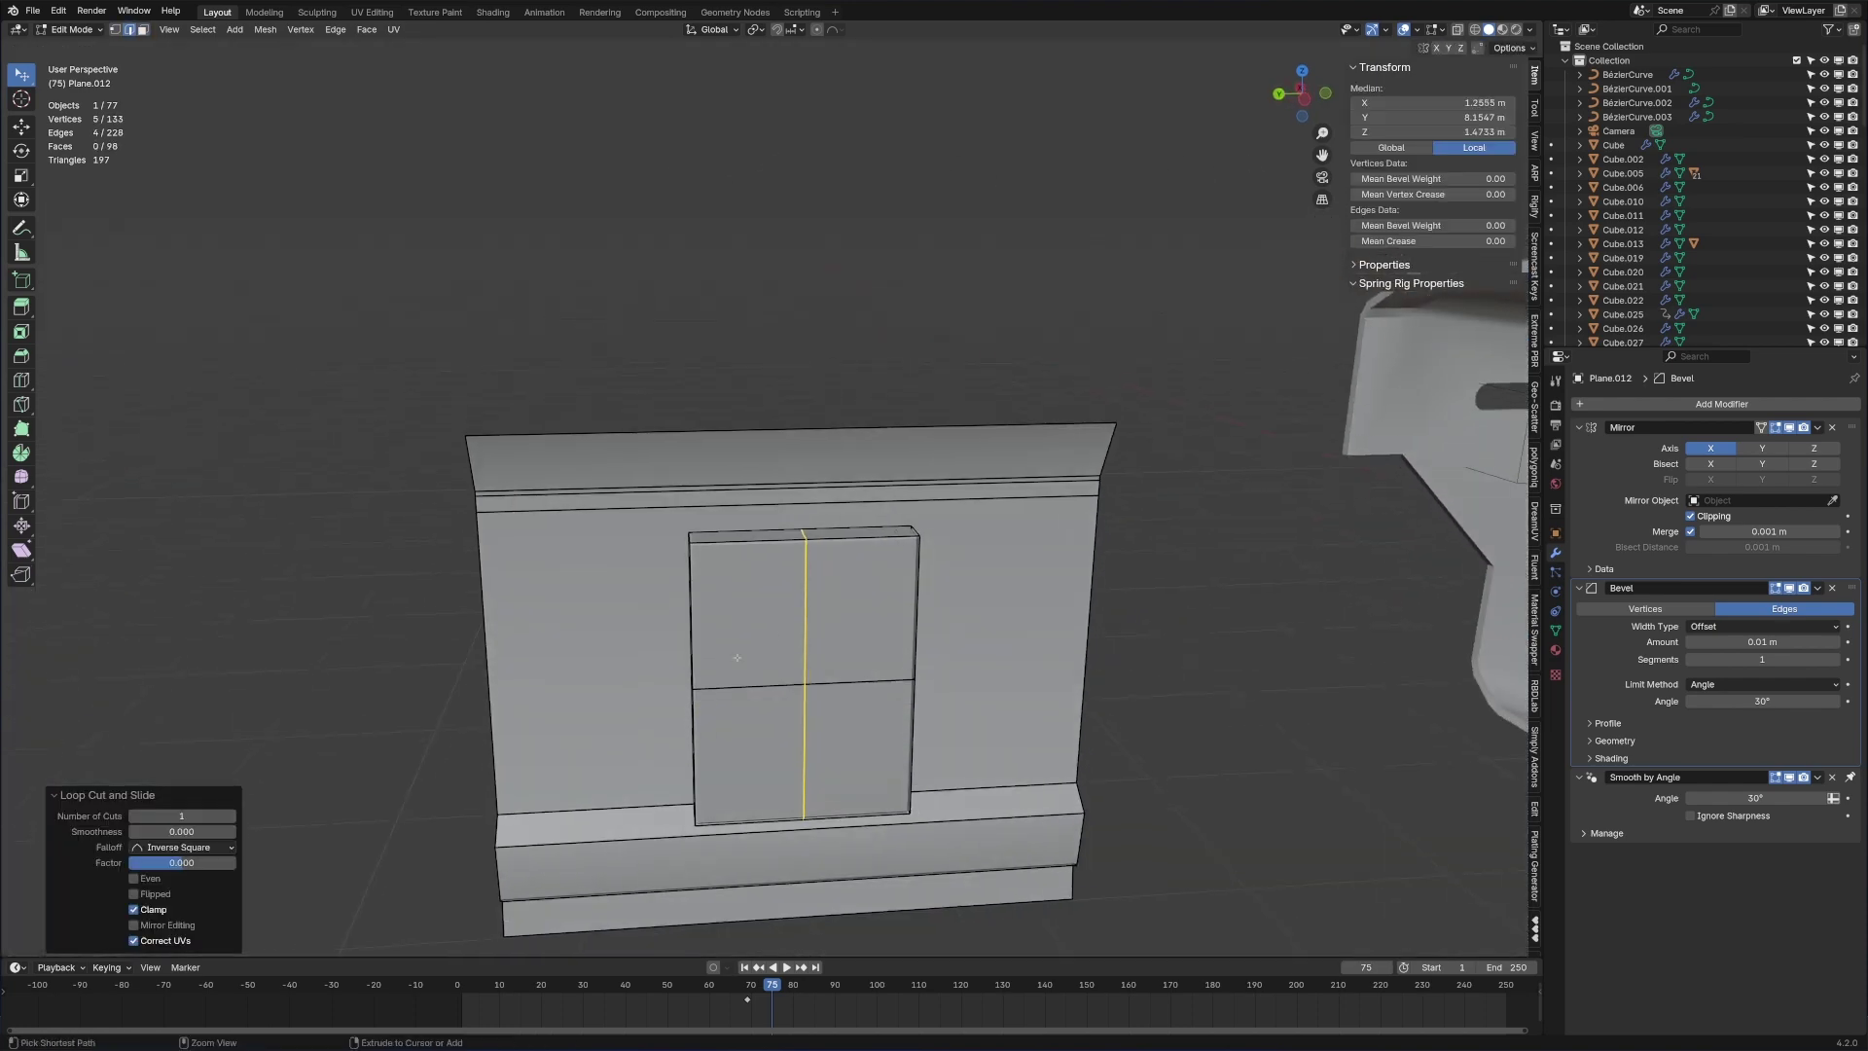
left_click(693, 656)
right_click(693, 656)
key("ctrl+r")
left_click(693, 730)
right_click(693, 730)
Step: Turn the block's front face into a wrinkled cloth cushion and duplicate it along Y as a second wall cushion
middle_click_drag(693, 730, 812, 666)
left_click_drag(908, 536, 1100, 501)
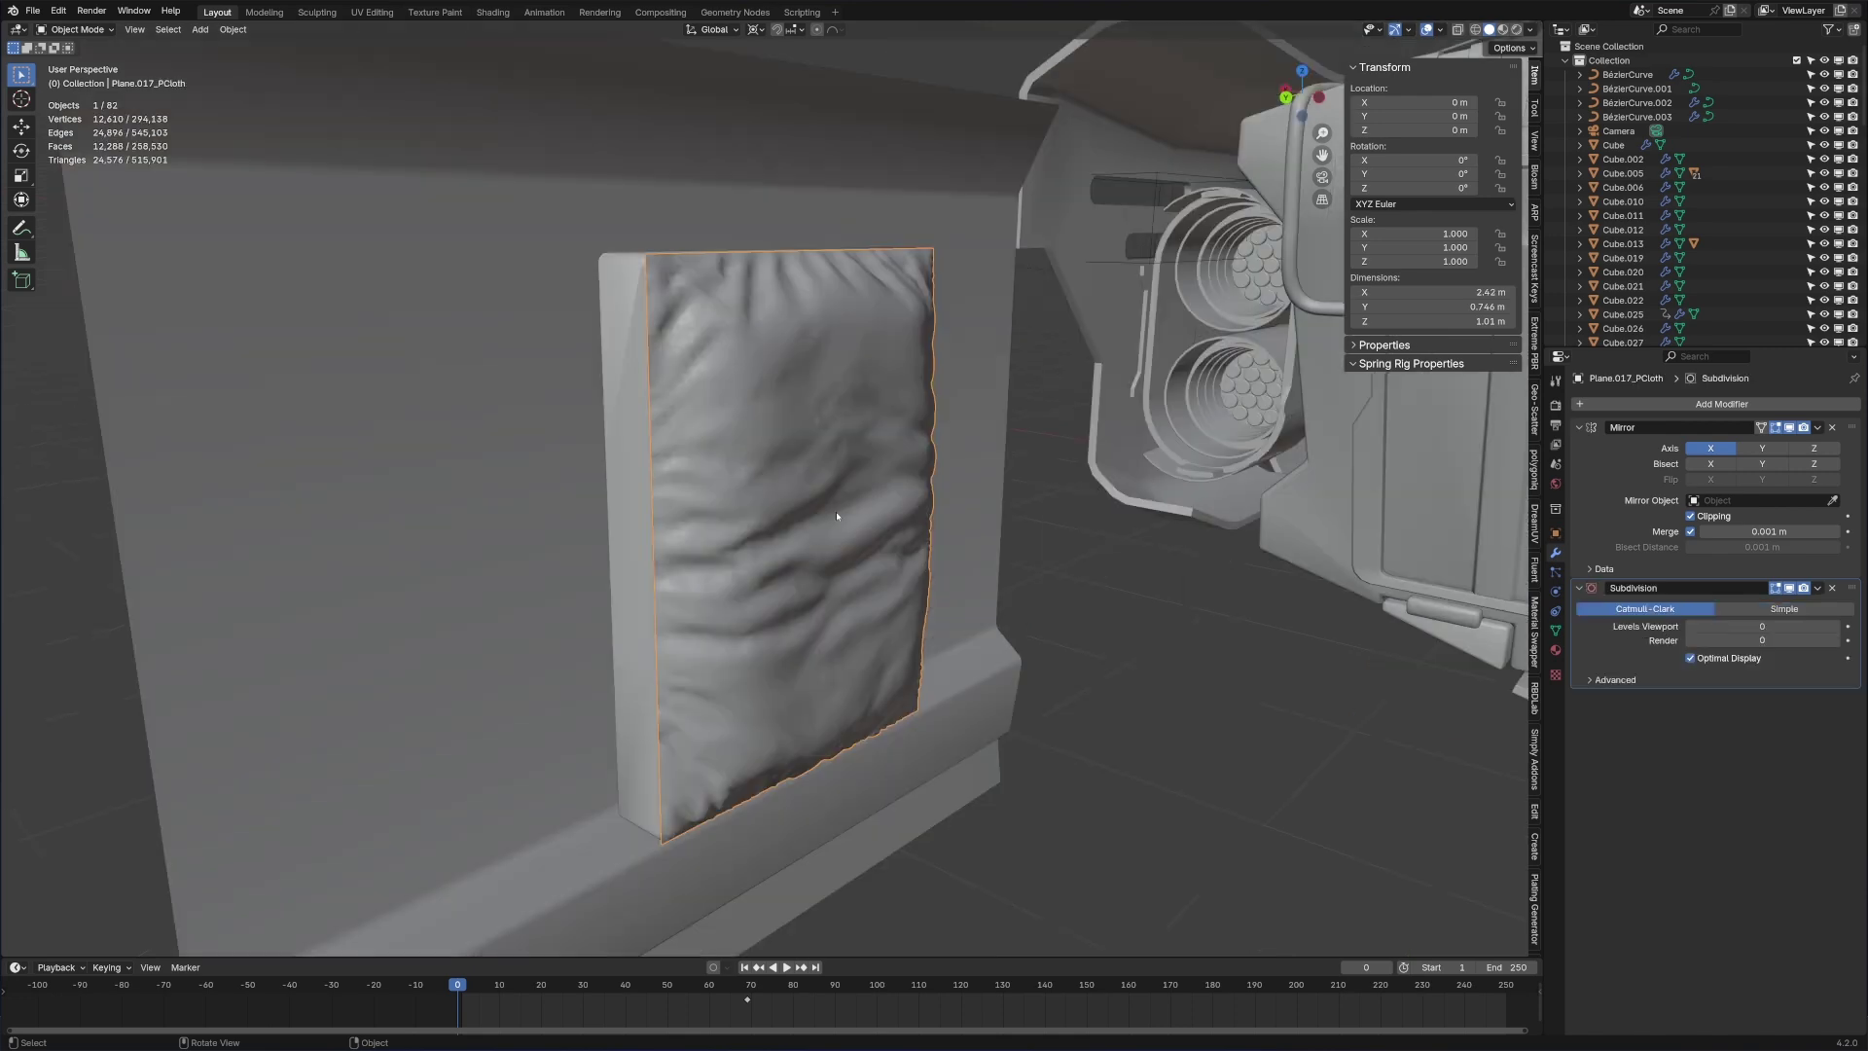
mouse_move(840, 512)
middle_mouse_down()
mouse_move(710, 488)
mouse_move(868, 513)
middle_mouse_up()
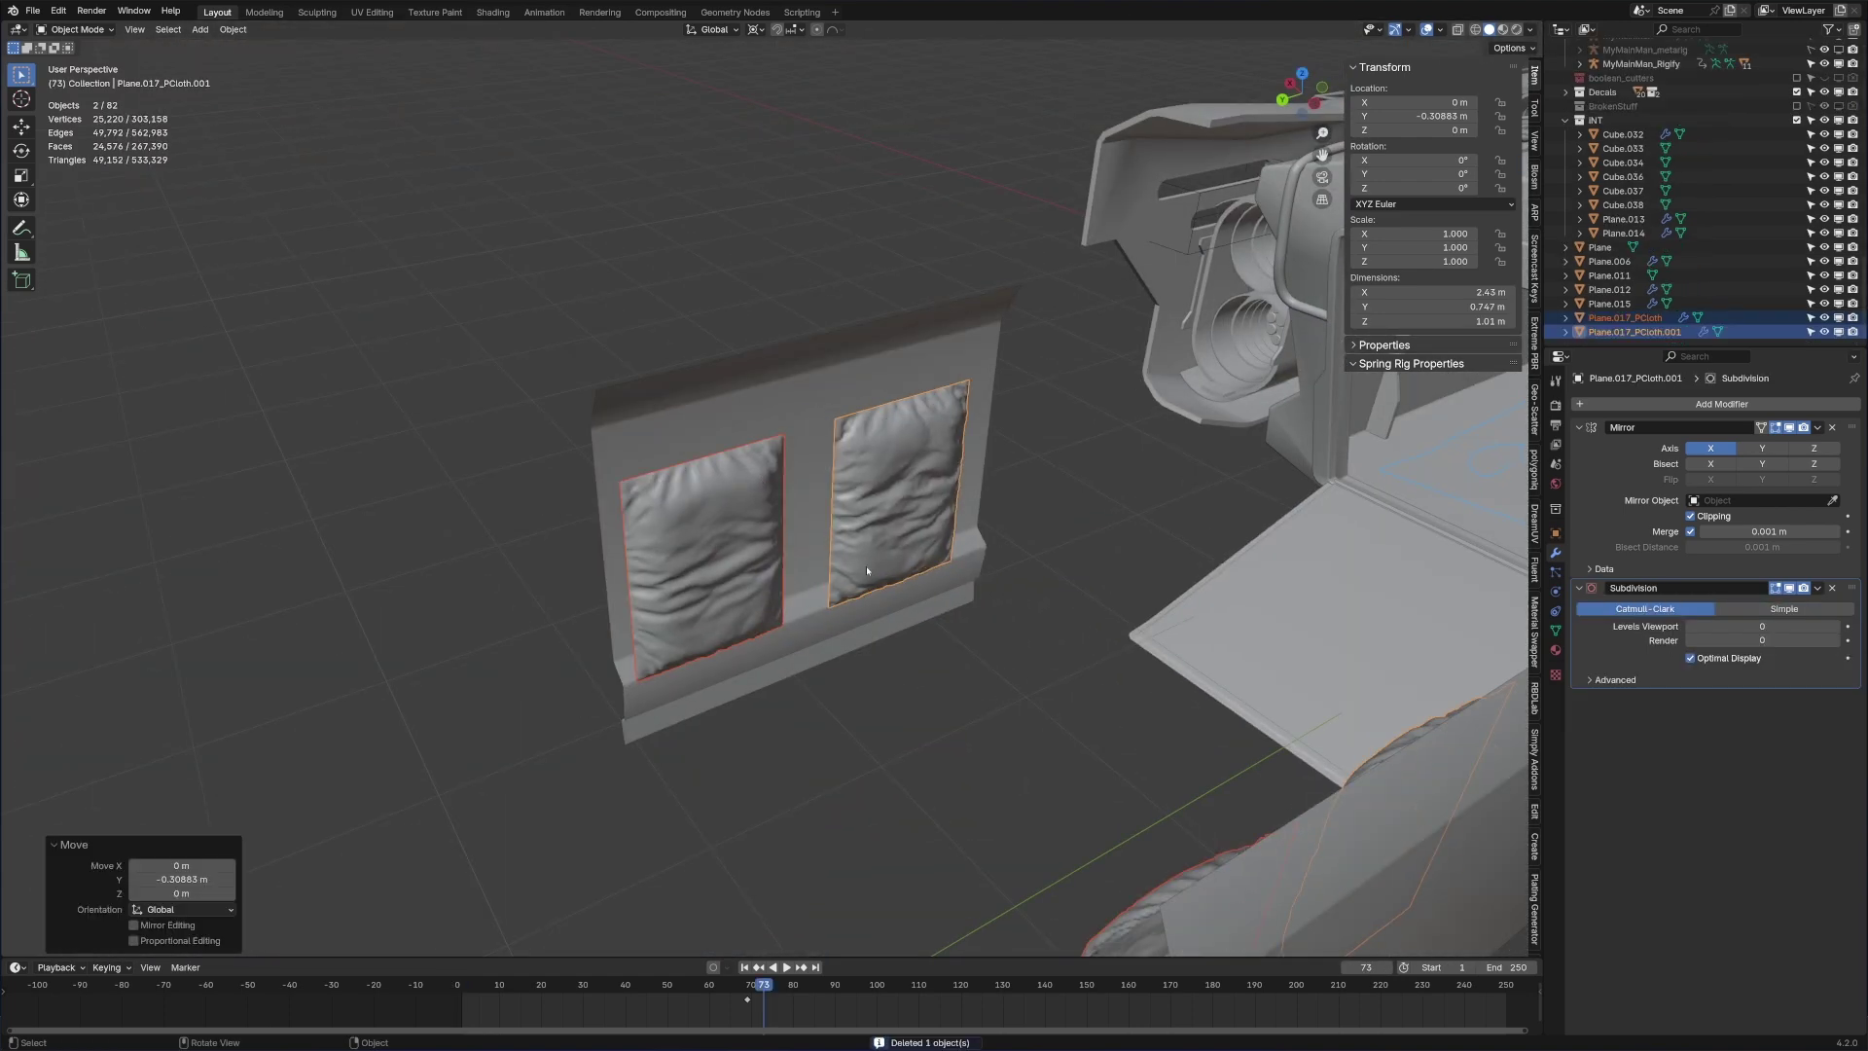
Step: Shift the two wall cushions along Y and add a horizontal loop cut across the upper part of the wall face behind them
key("g")
key("y")
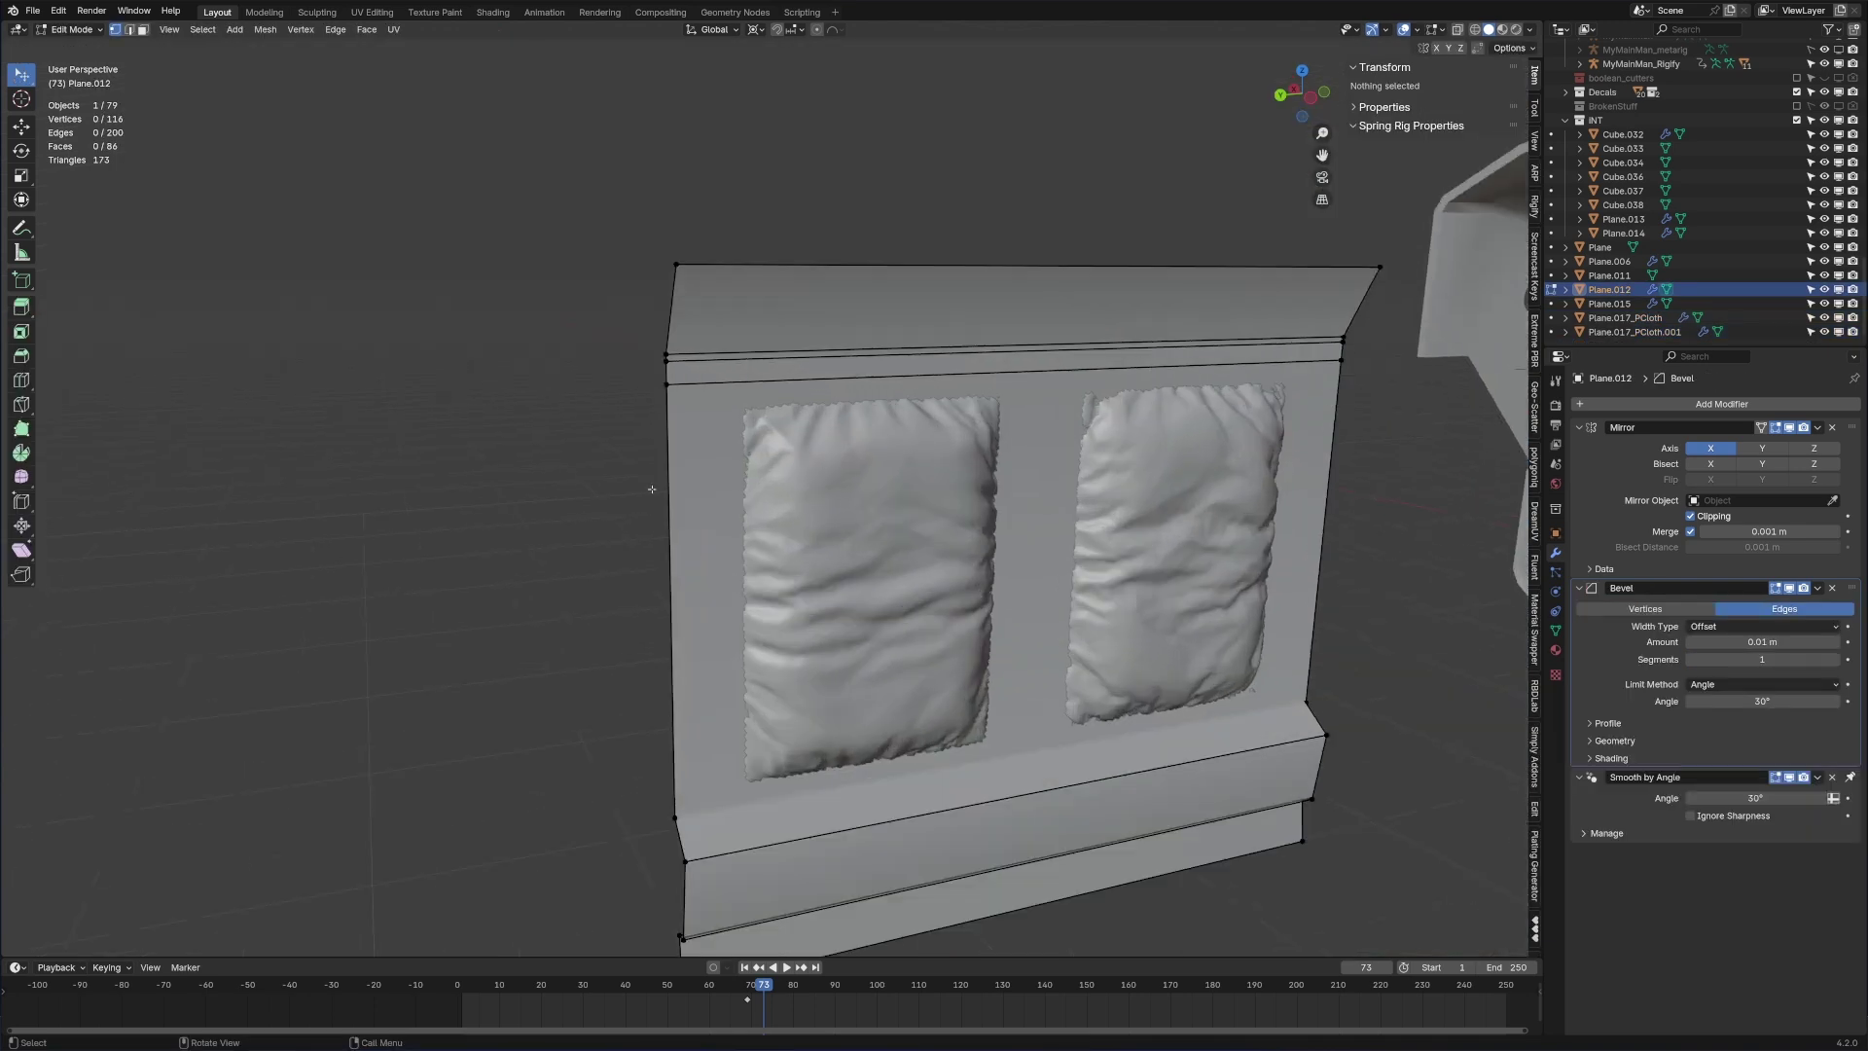
key("ctrl+r")
left_click(669, 559)
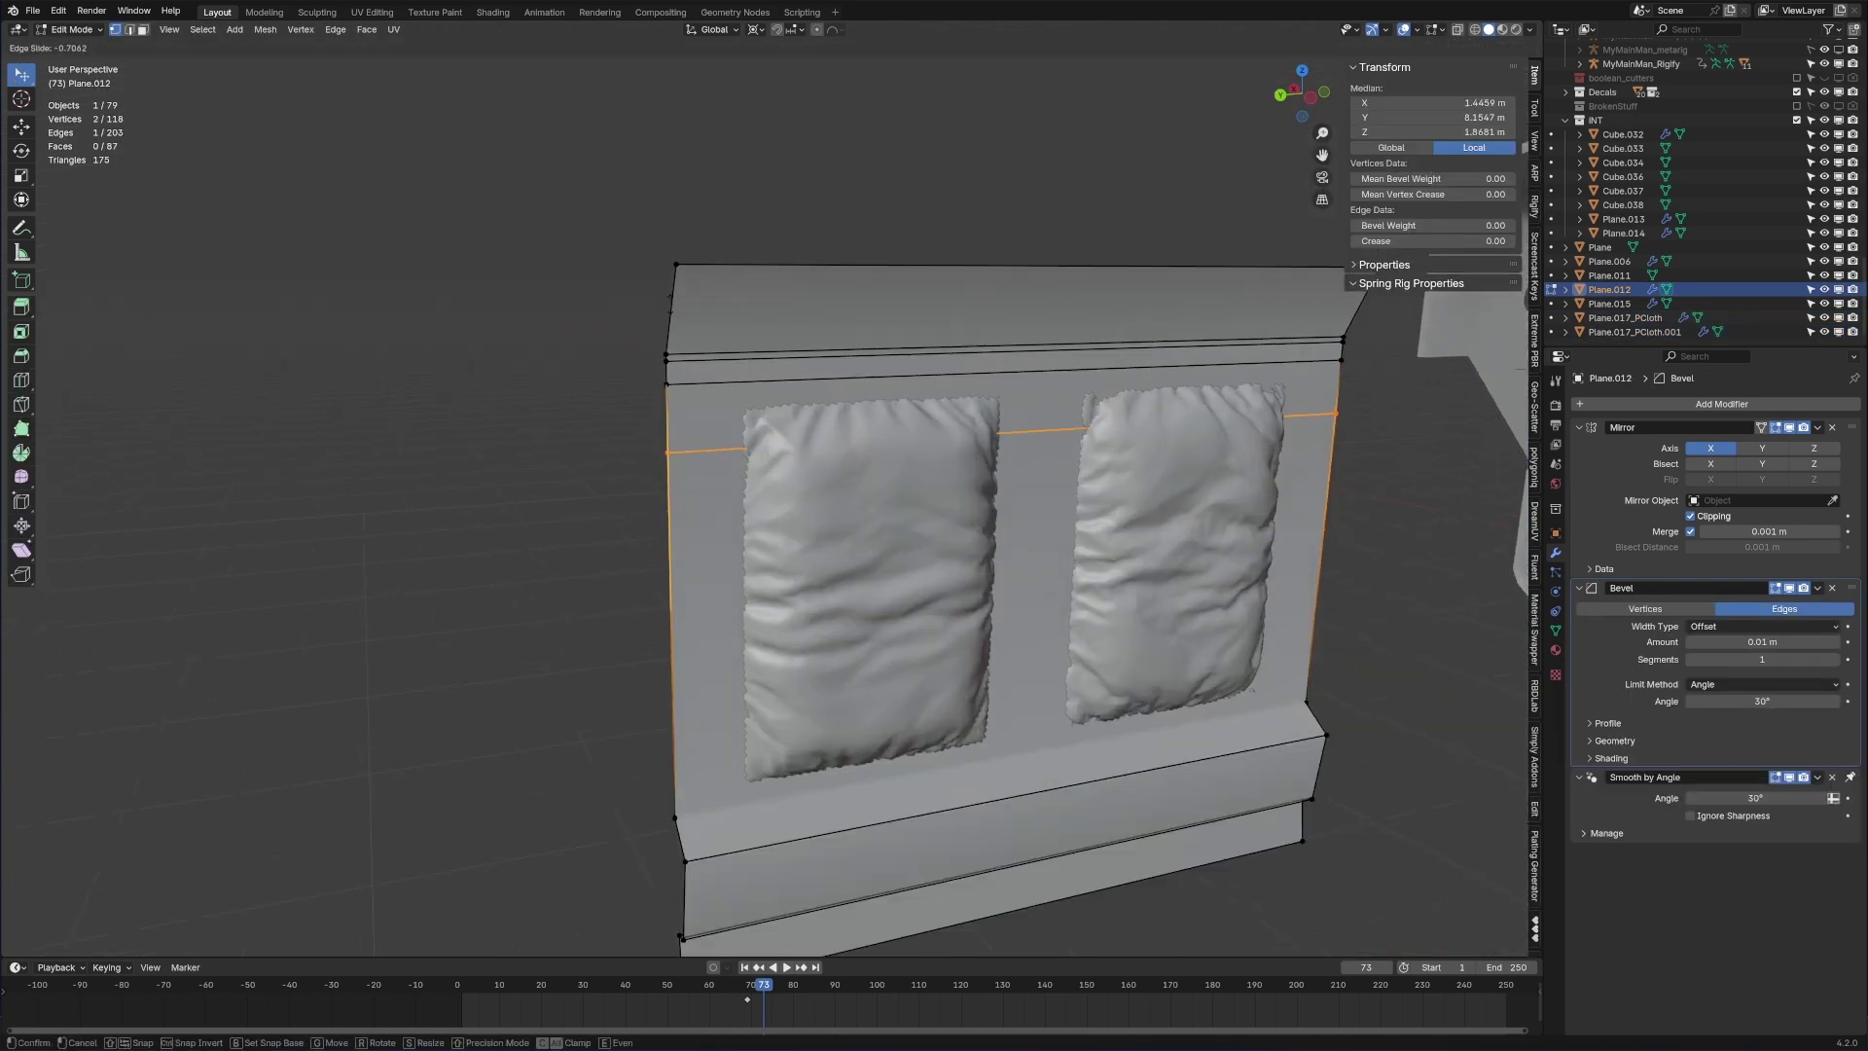
left_click(679, 270)
Step: Add a centred vertical loop cut through the wall section and bevel it into a strip between the two cushions
middle_click_drag(1055, 410, 890, 306, "shift")
key("ctrl+r")
left_click(890, 307)
right_click(907, 337)
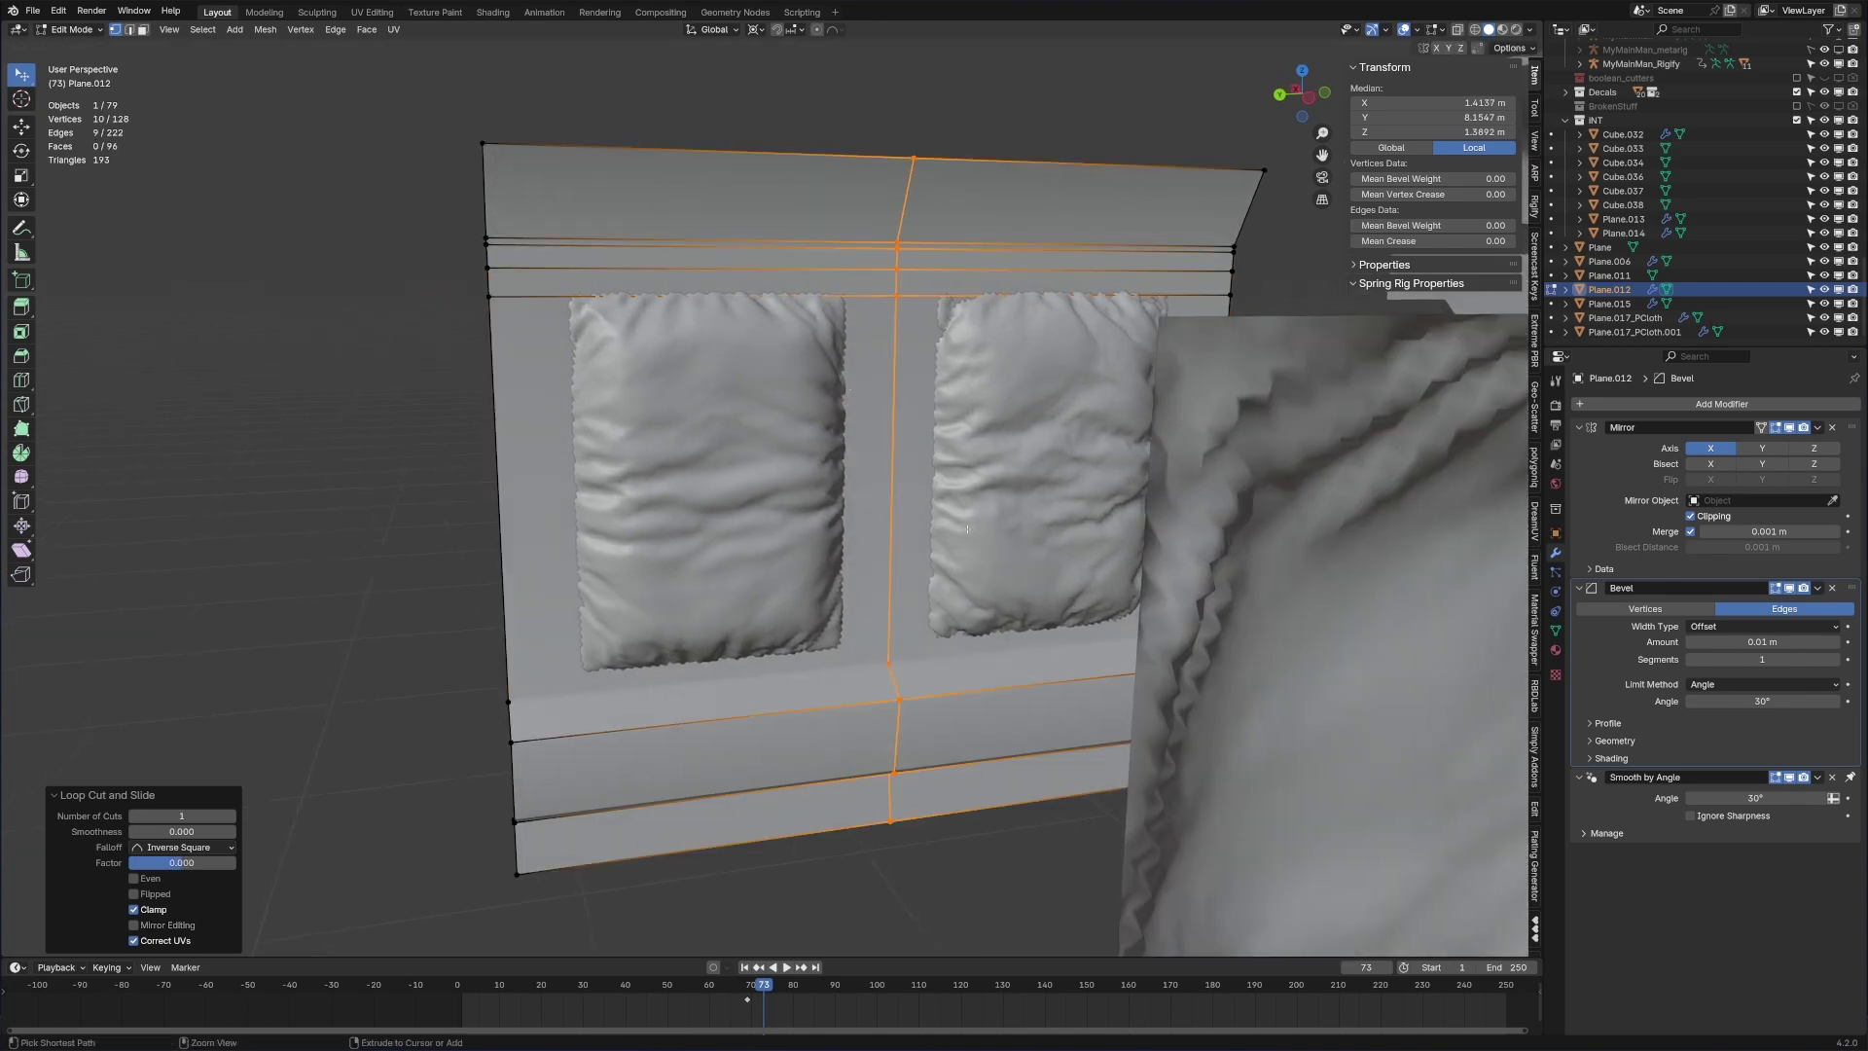
key("ctrl+b")
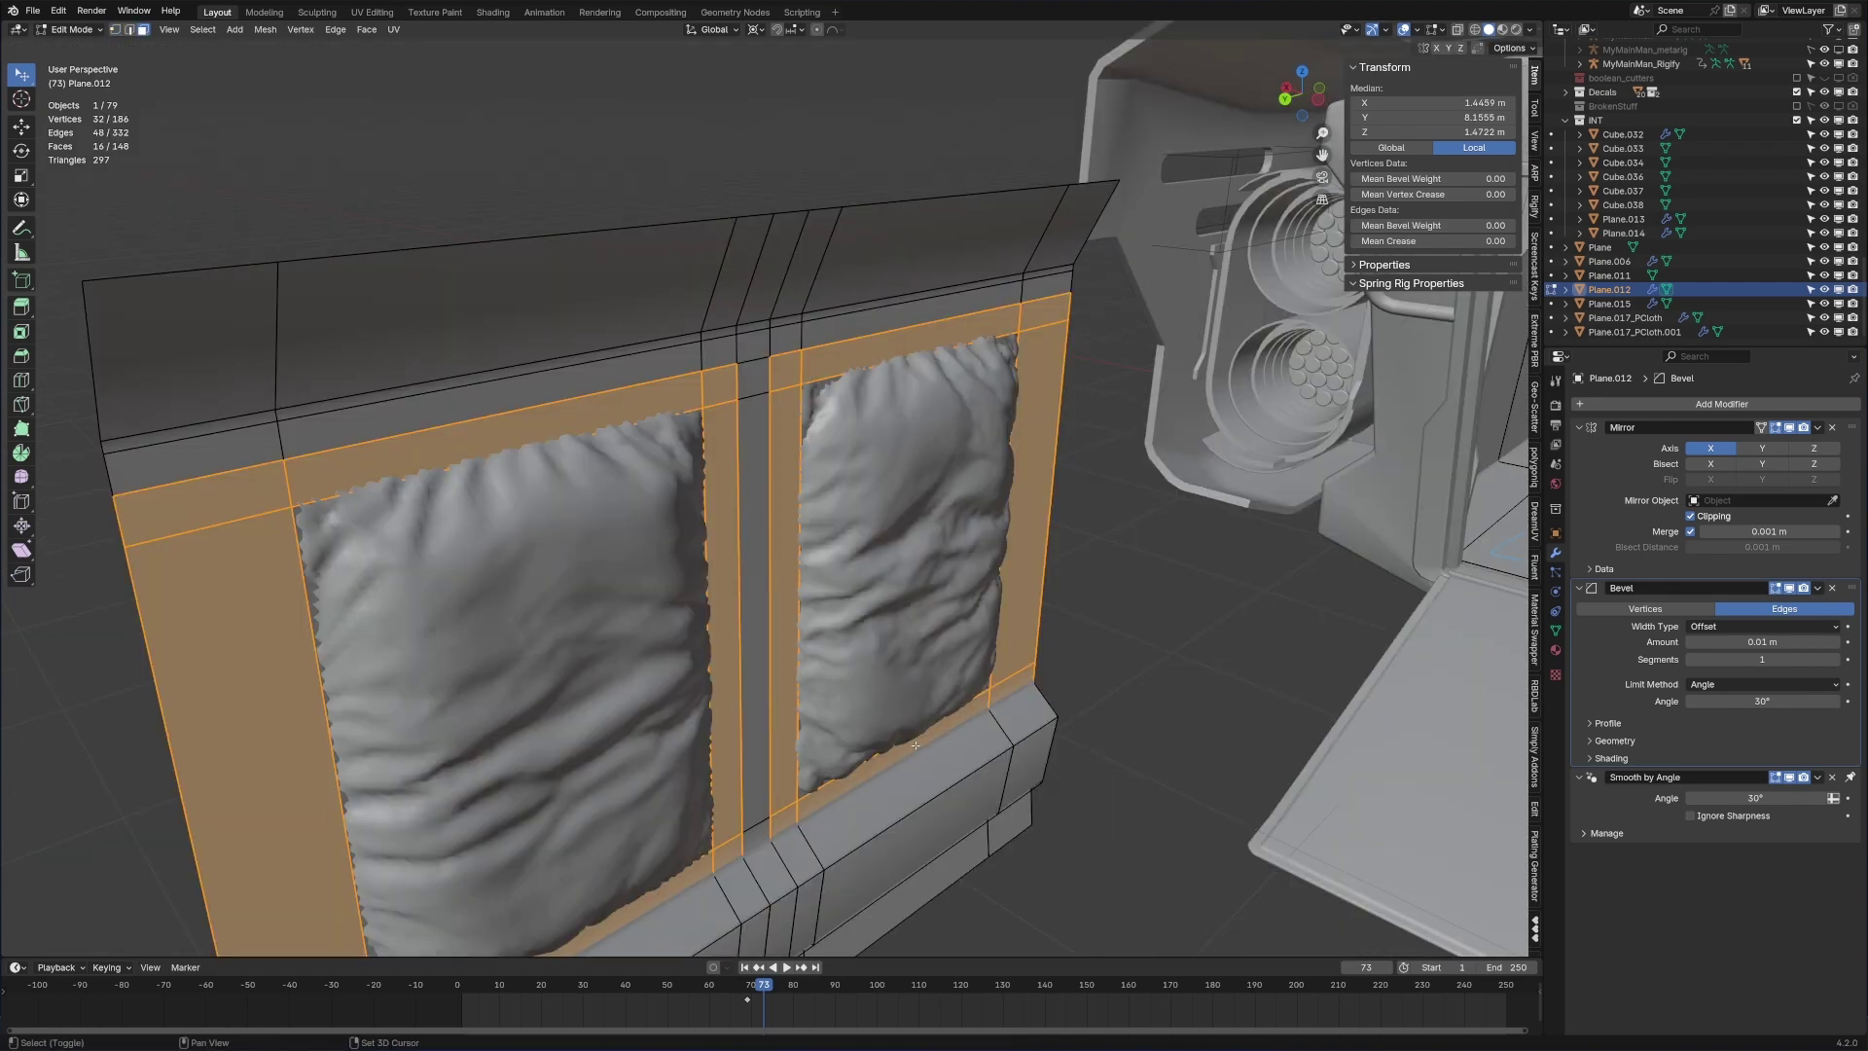
Step: Duplicate the wall faces surrounding both cushions, offset them along X, and inset them to form two thin rectangular frames
key("g")
key("x")
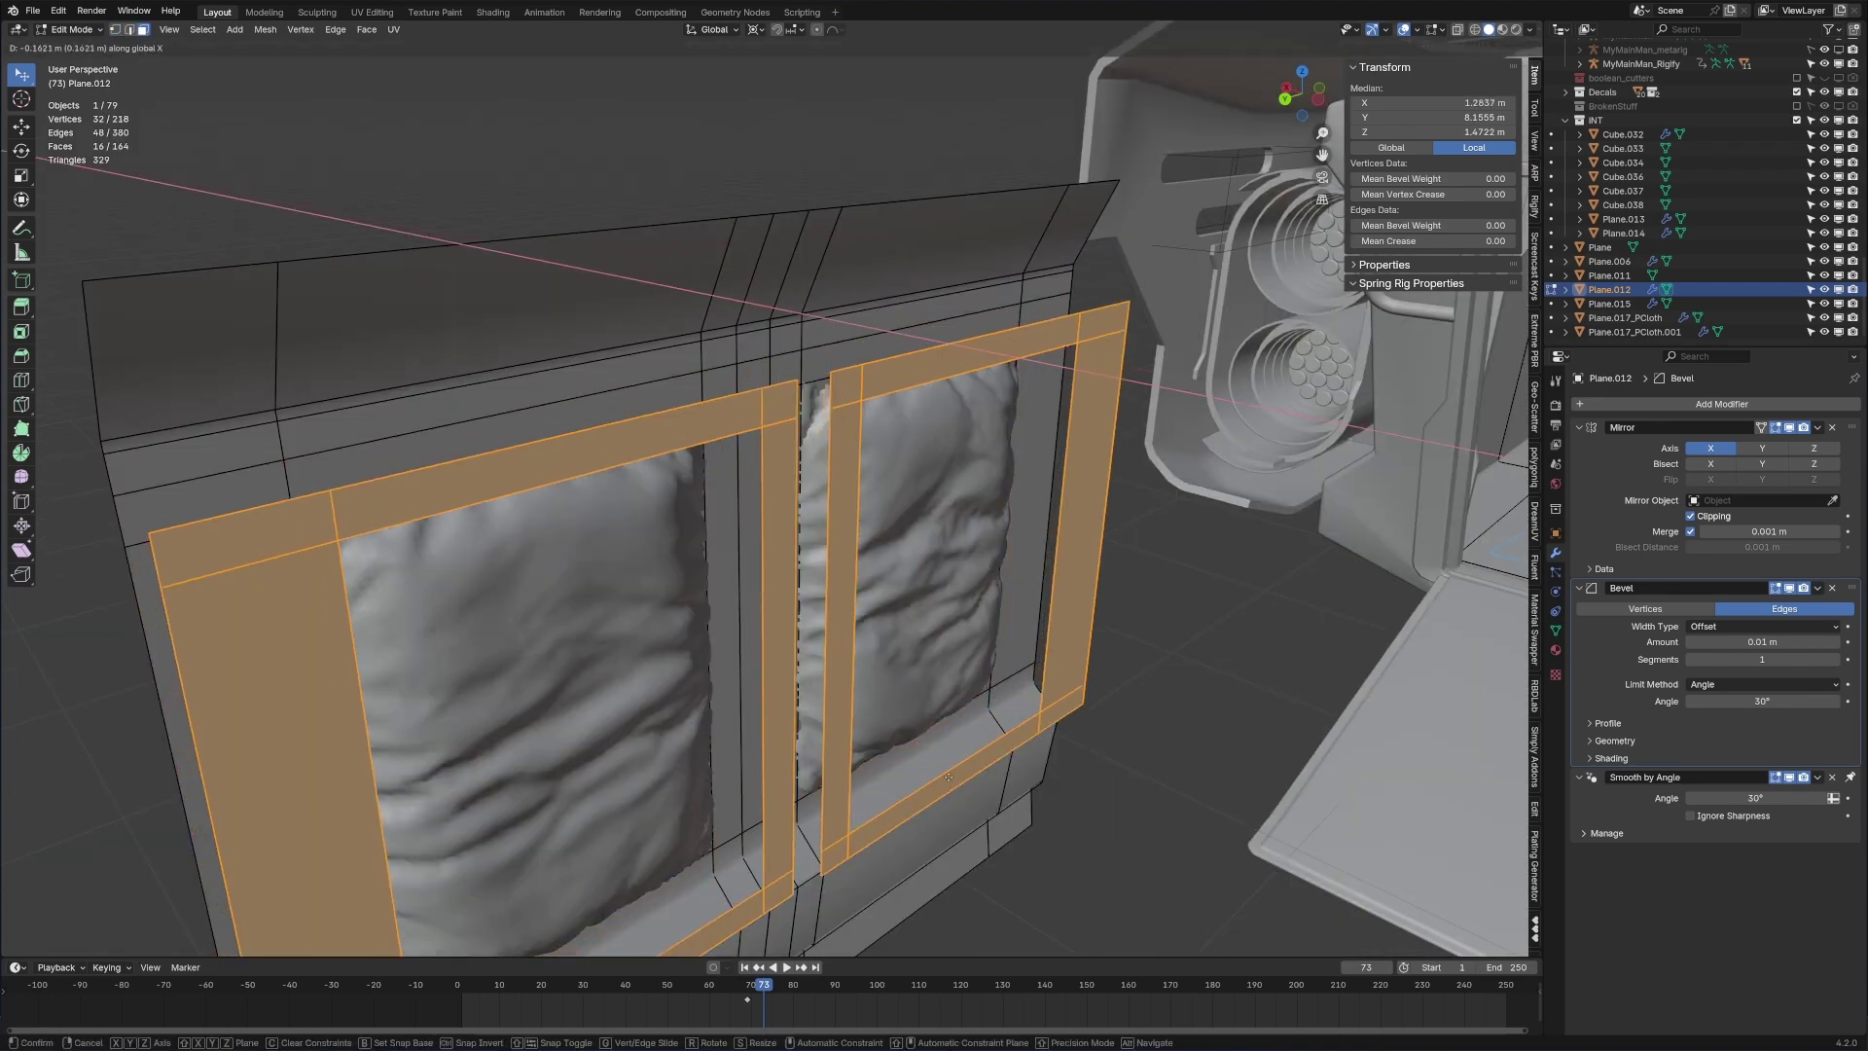
left_click(1069, 784)
middle_click_drag(948, 759, 1026, 807)
scroll(877, 720, "down", 3)
key("i")
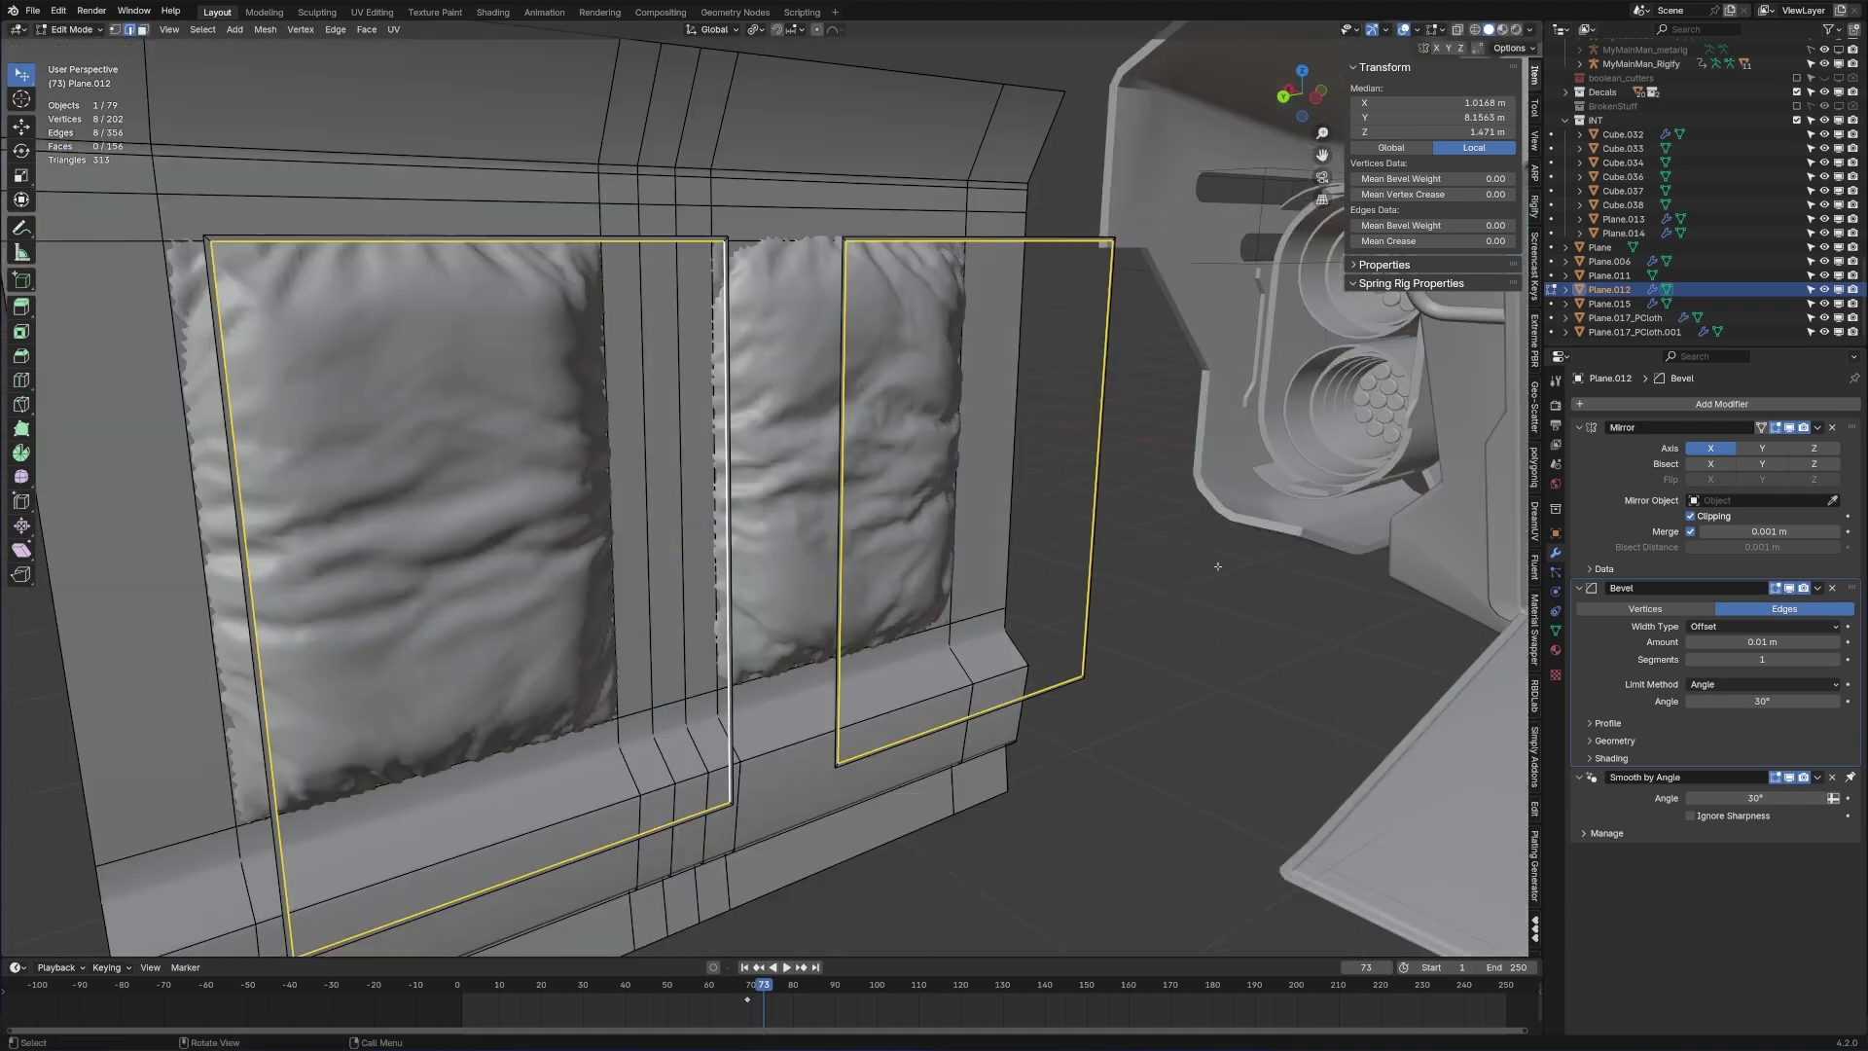
Step: Scale the outer edge loops of both frames by 1.035, with an additional scale of 1.015 along Y
key("s")
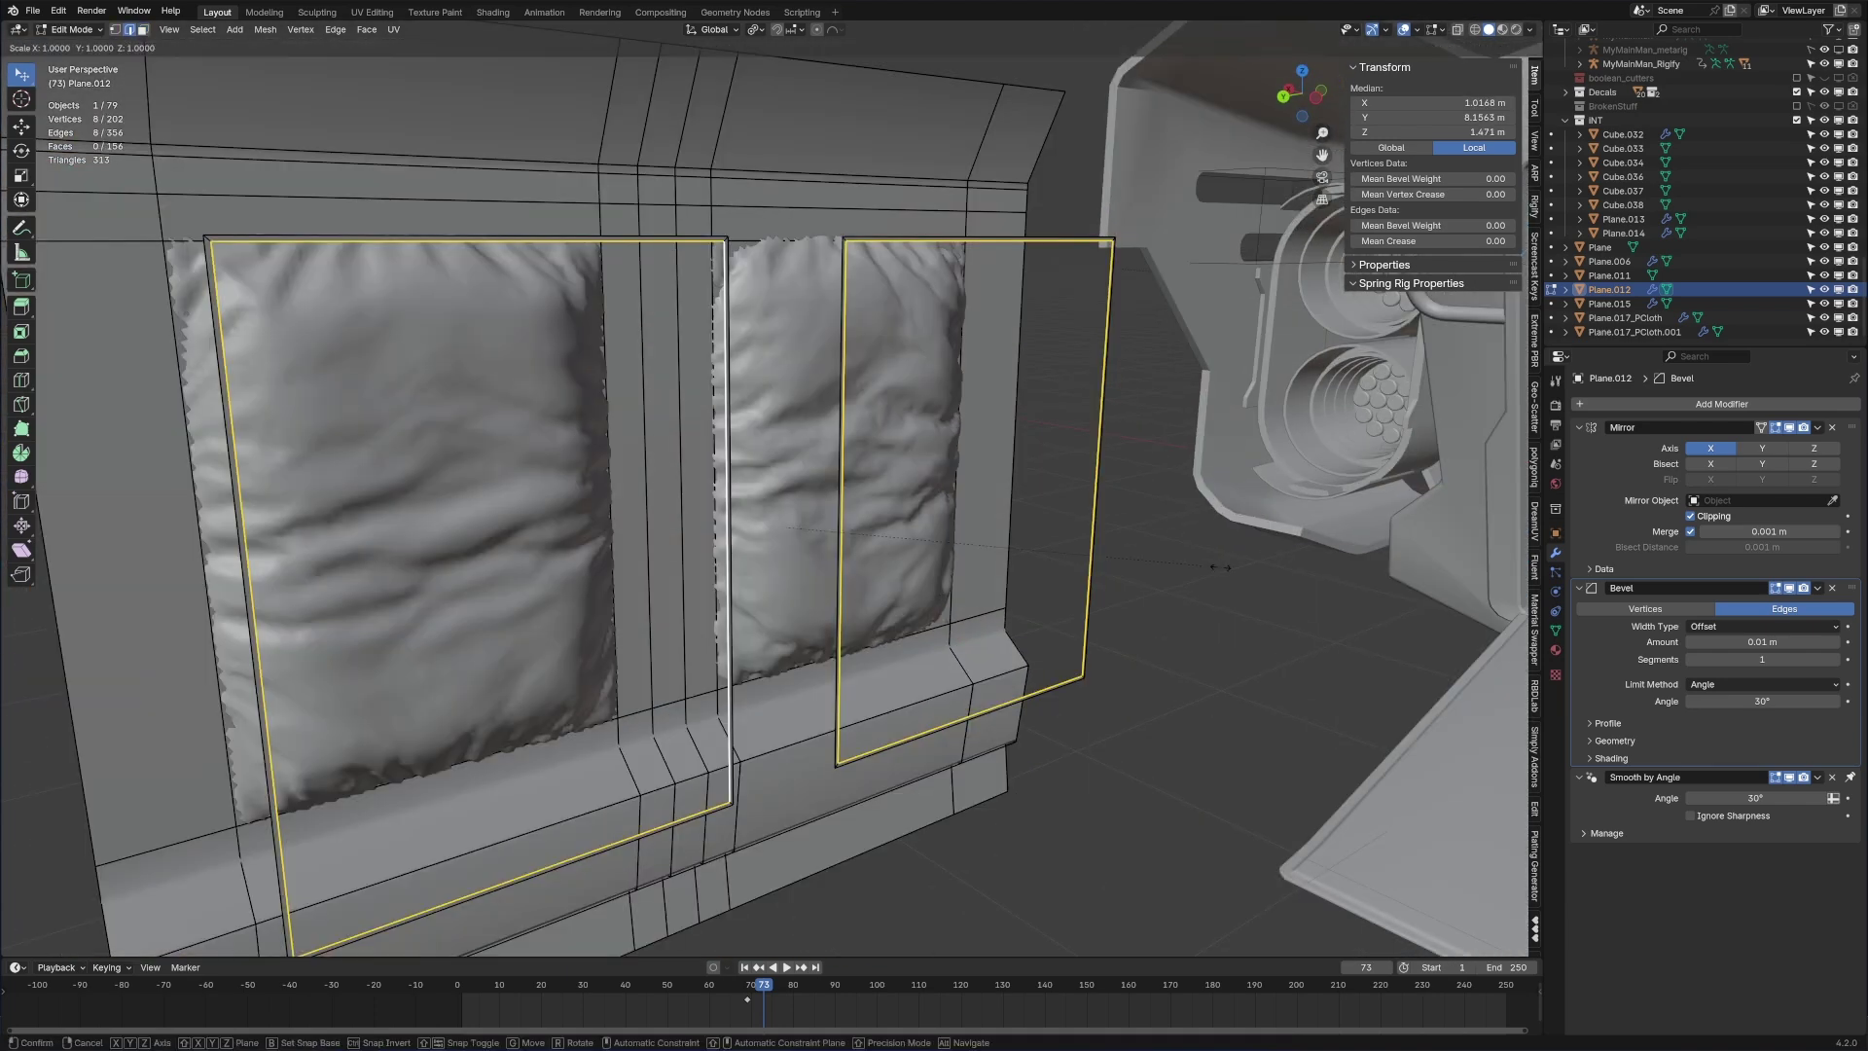
left_click(1140, 534)
key("s")
left_click(1366, 527)
key("x")
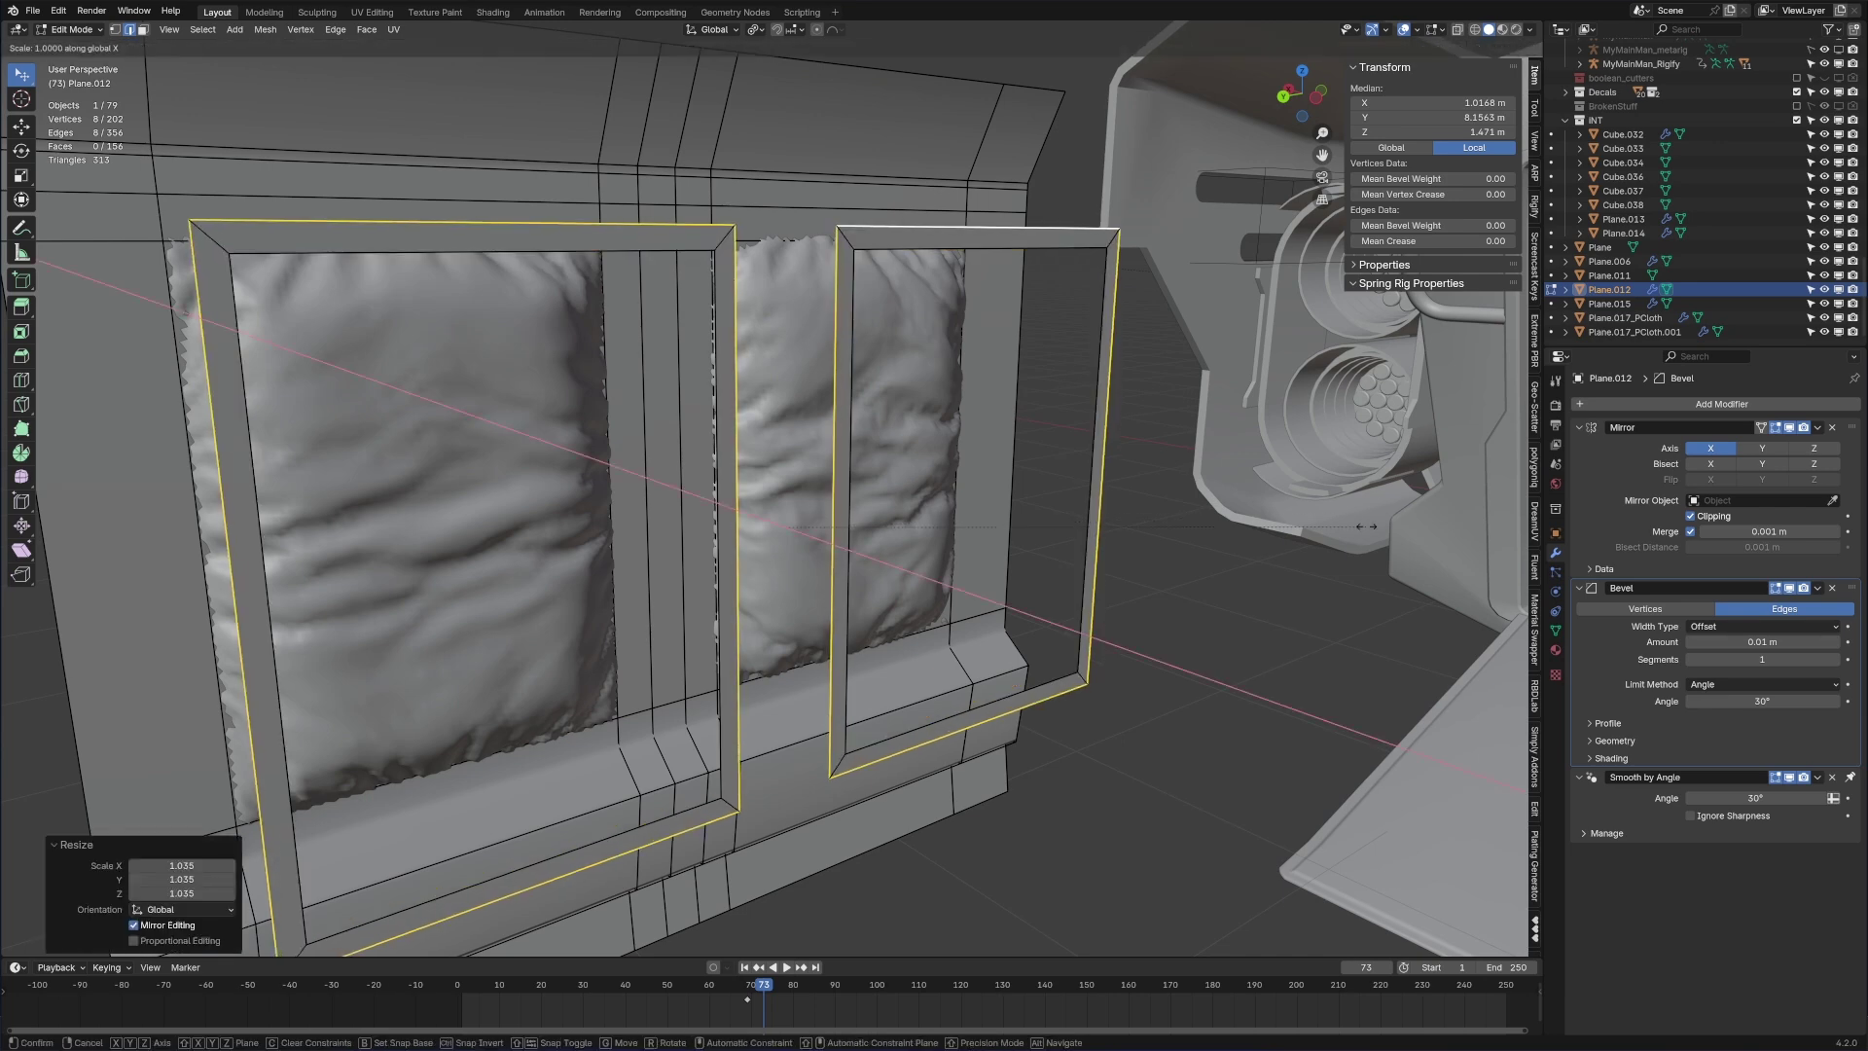
left_click(1377, 527)
scroll(1022, 522, "down", 4)
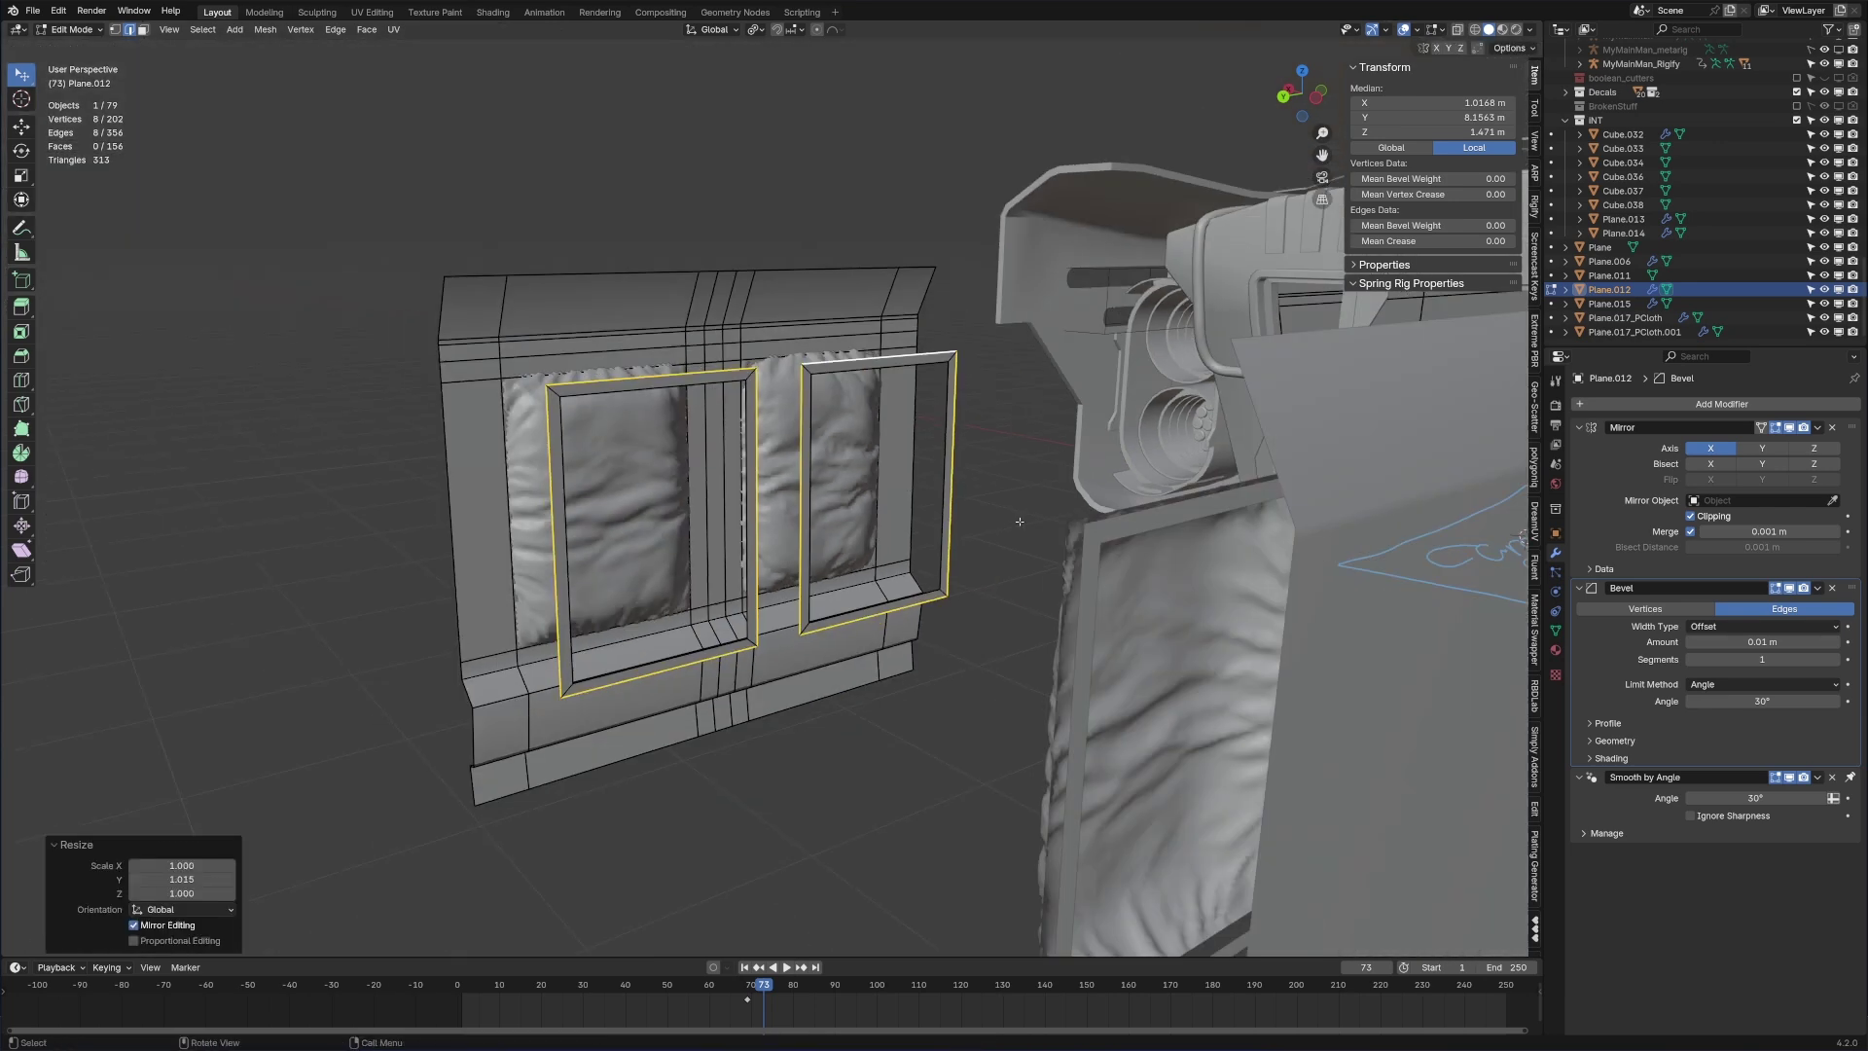
Step: Extrude the two frames into shallow rims without their back faces and move them along X onto the wall around the cushions
middle_click_drag(1022, 522, 1098, 523)
key("ctrl+l")
key("e")
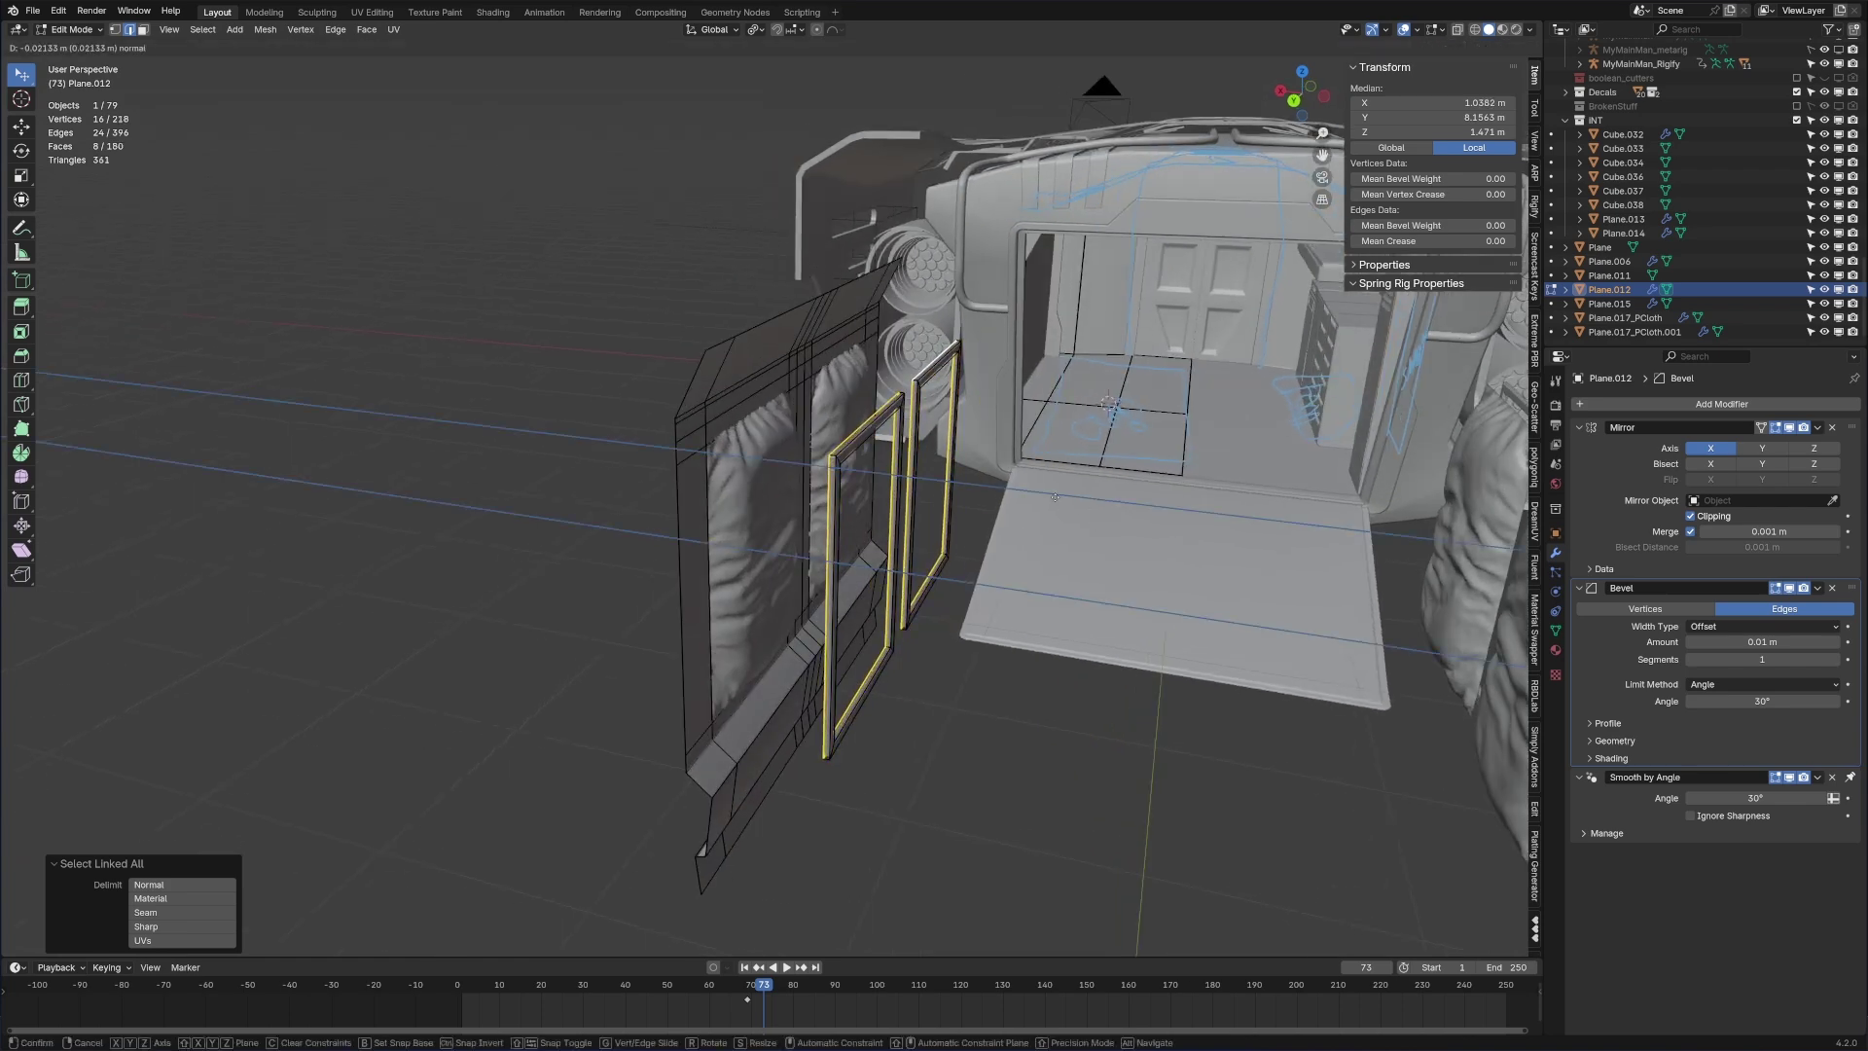
left_click(1054, 496)
key("x")
left_click(1049, 534)
key("ctrl+l")
key("g")
key("x")
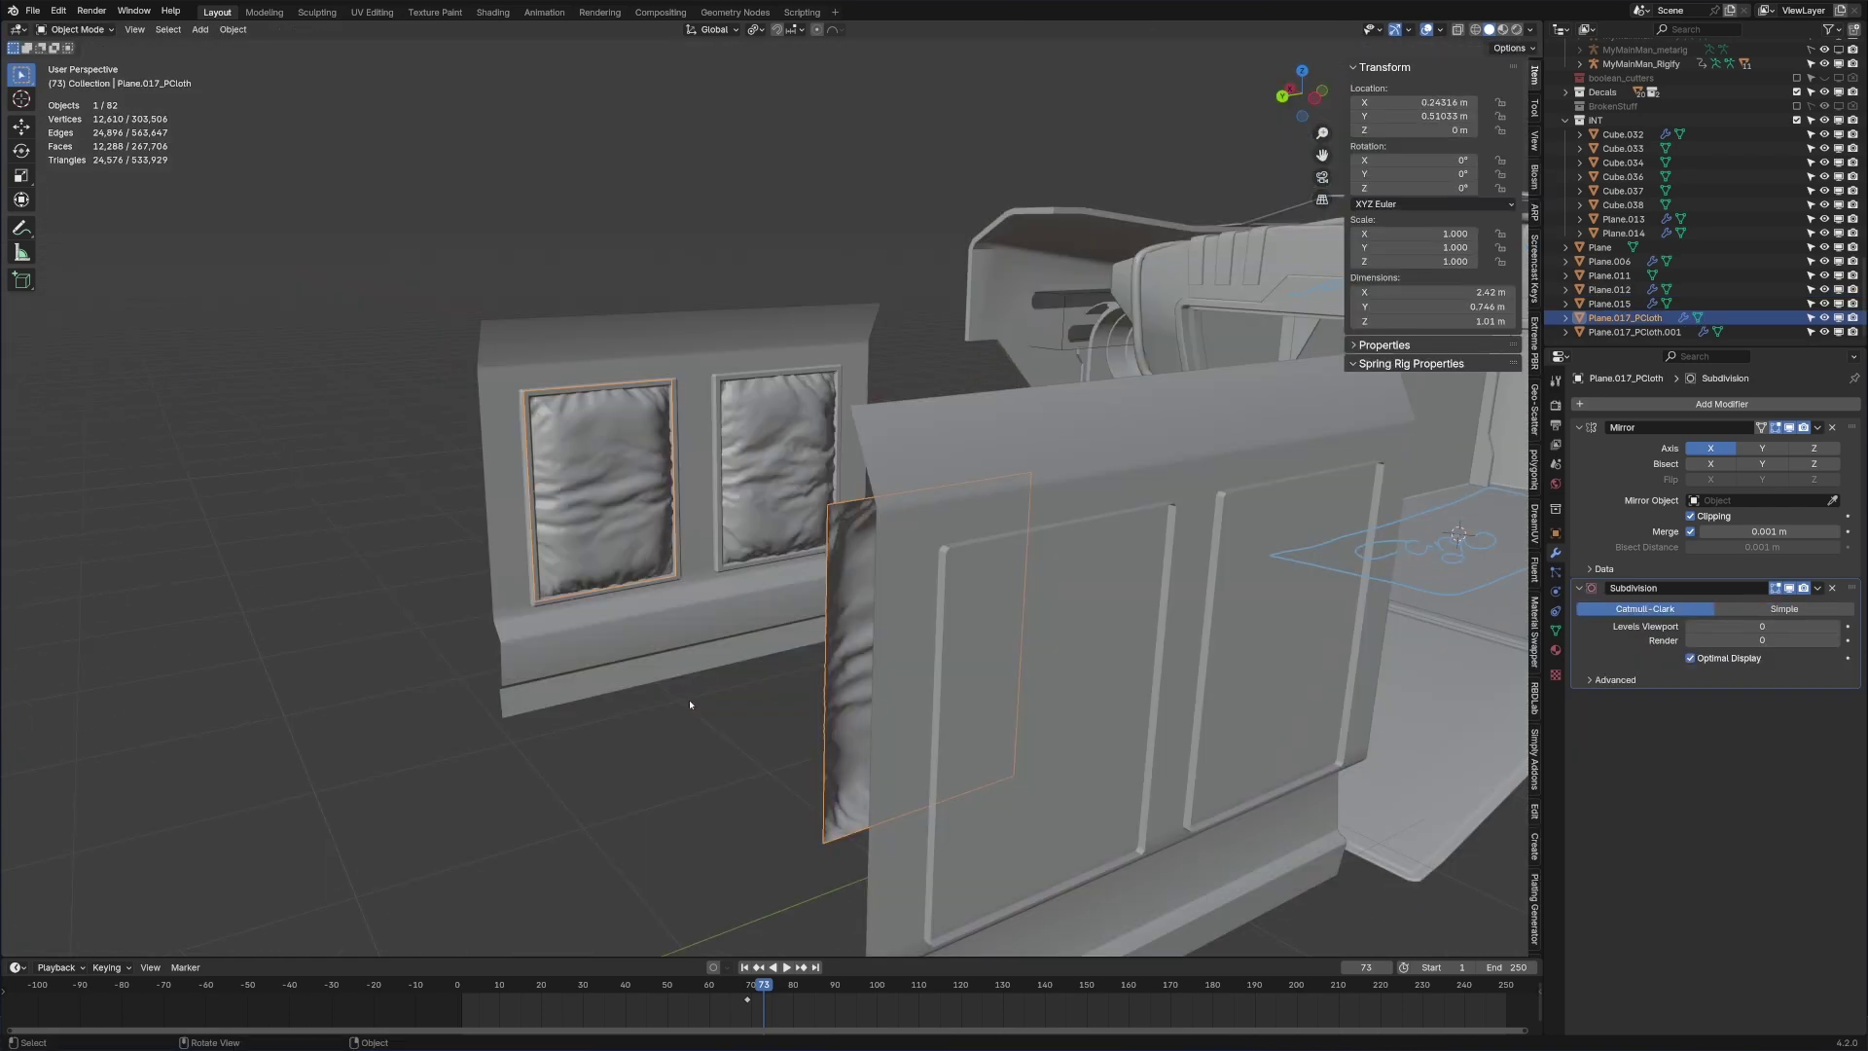
Step: Inset the two long underside faces of the wall's lower ledge by about 0.007 m and extrude them inward about 0.003 m
middle_click_drag(686, 695, 730, 670)
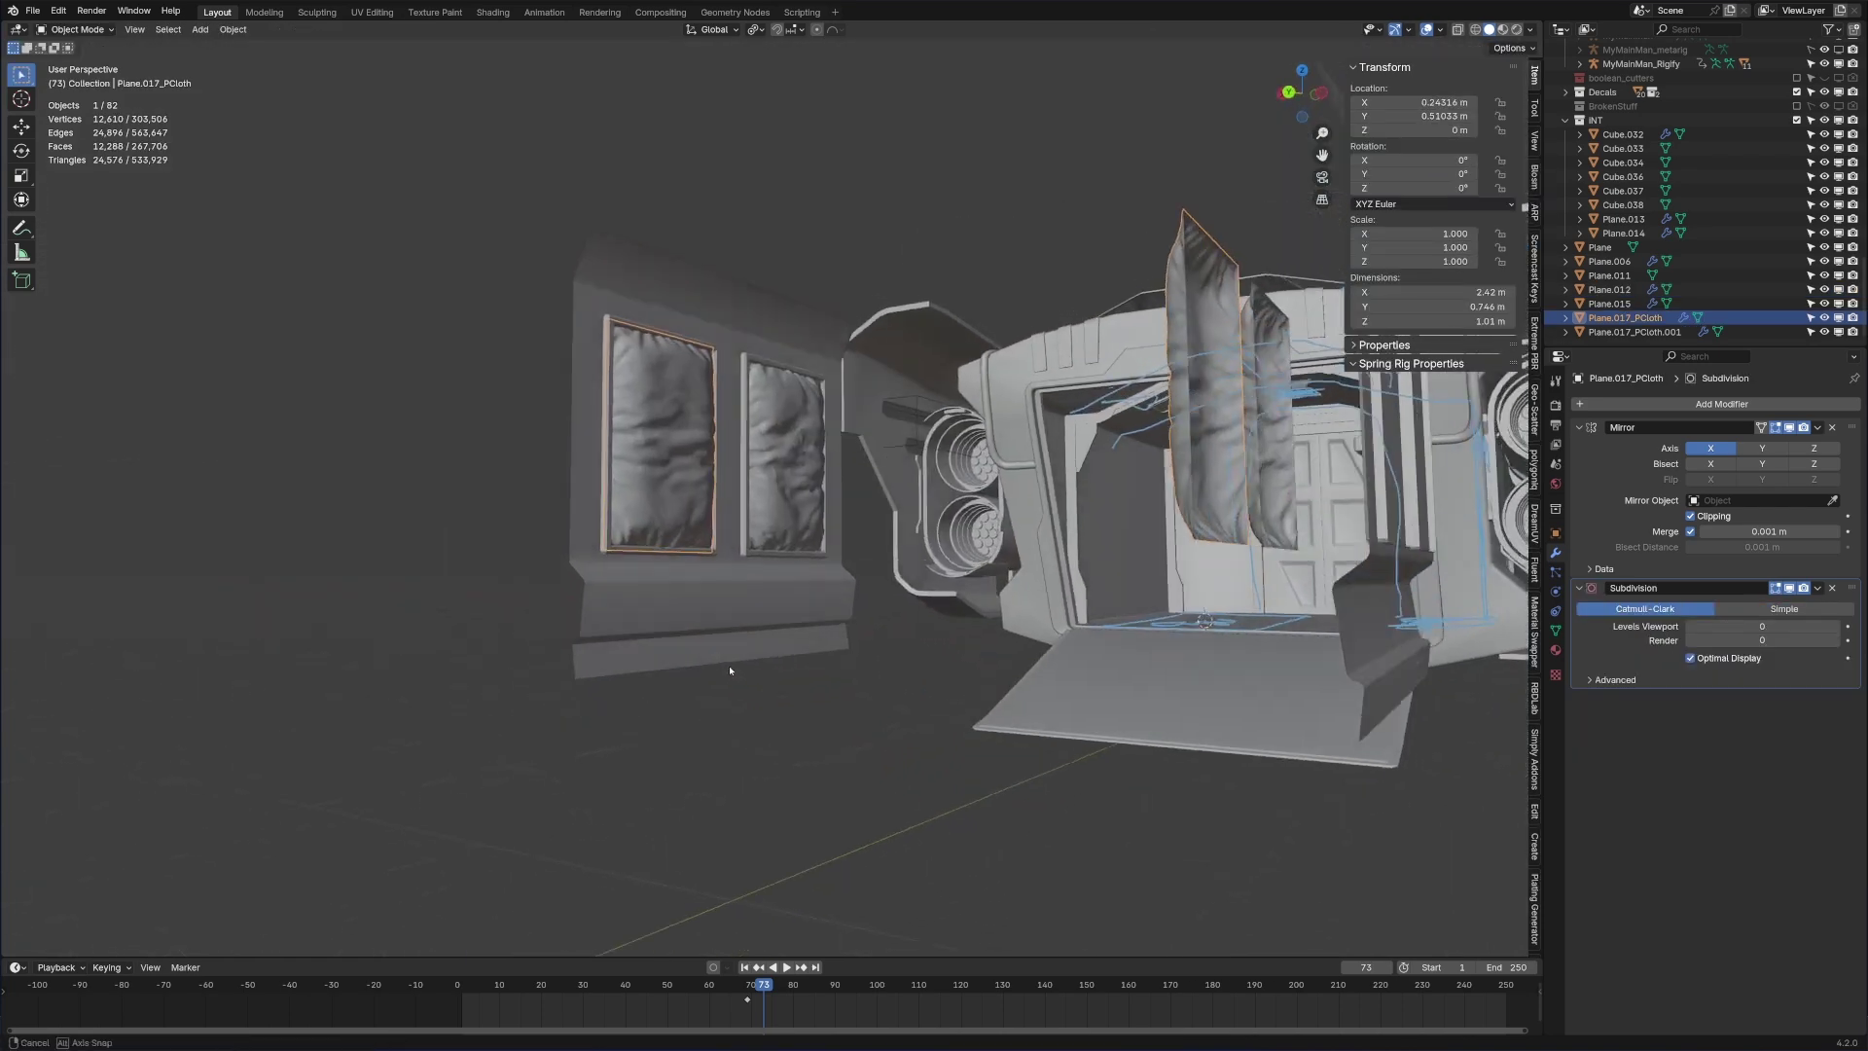
left_click(750, 435)
key("KP_Decimal")
middle_click_drag(950, 661, 973, 720)
key("Tab")
left_click(804, 606)
left_click(1134, 842, "shift")
scroll(1146, 859, "up", 3)
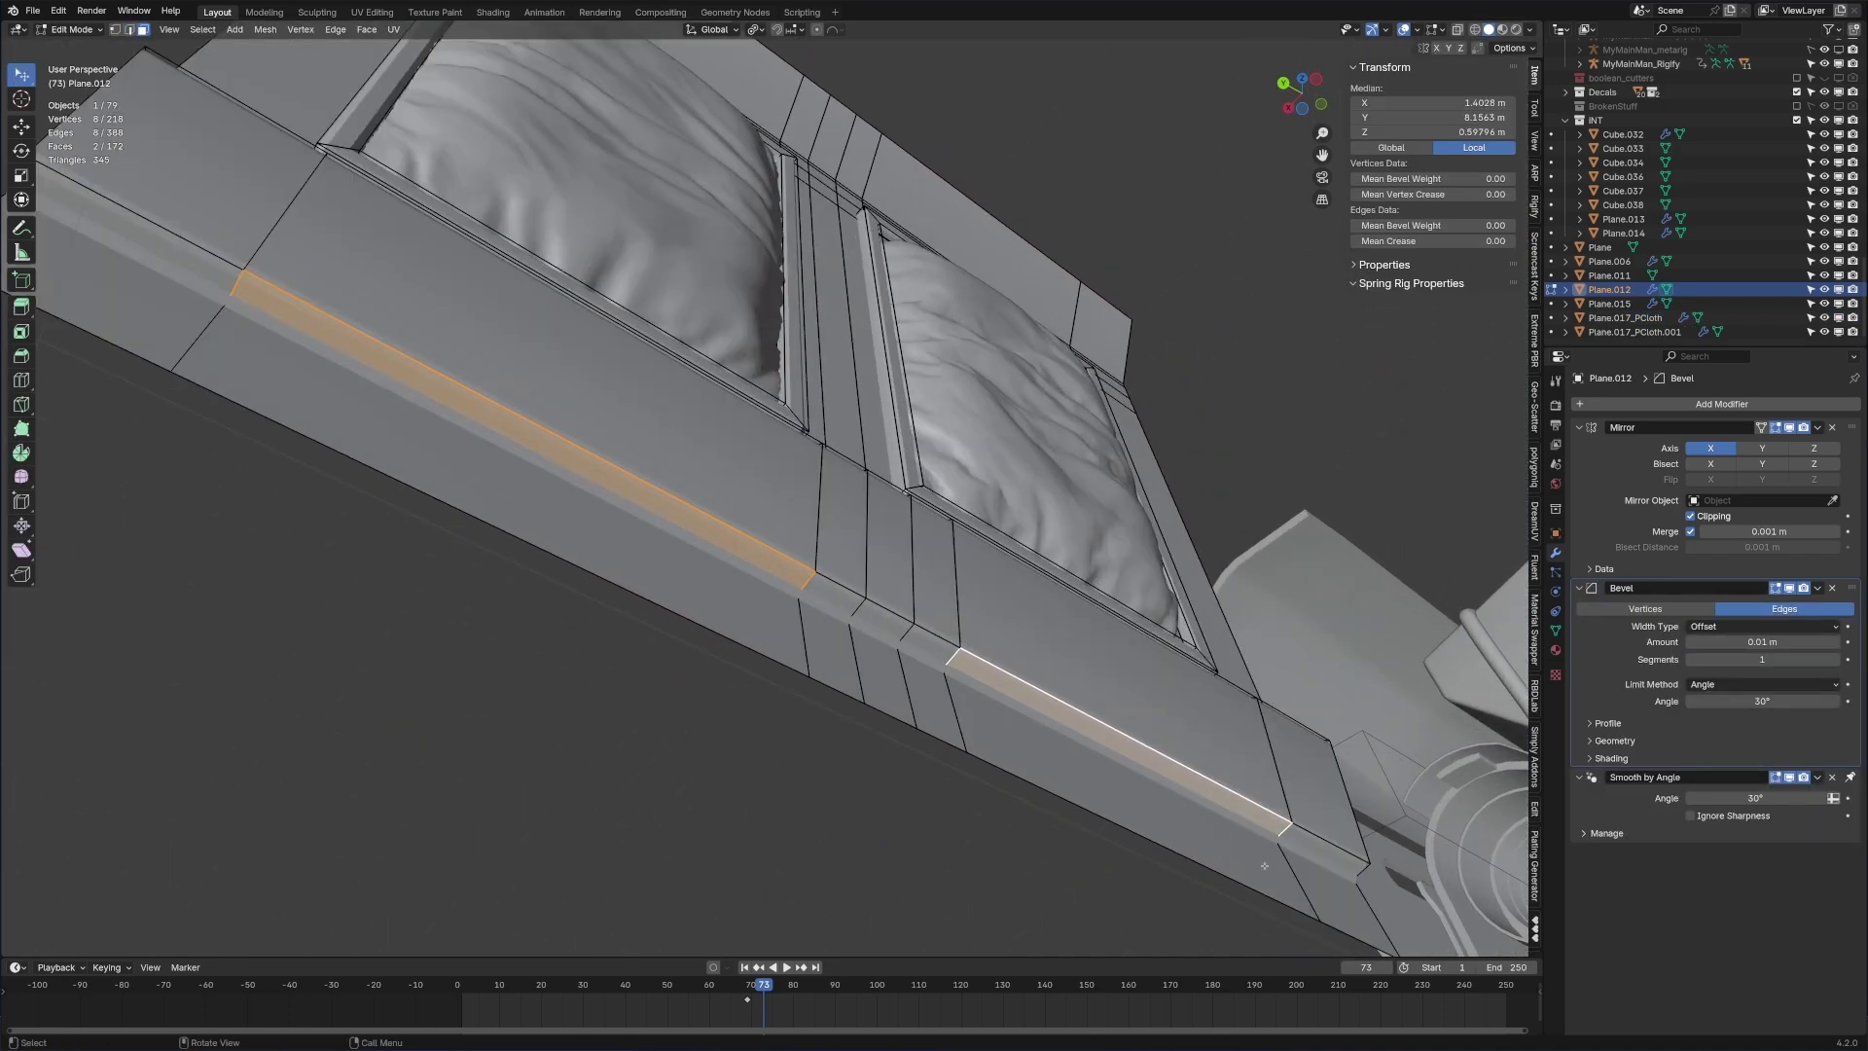
key("i")
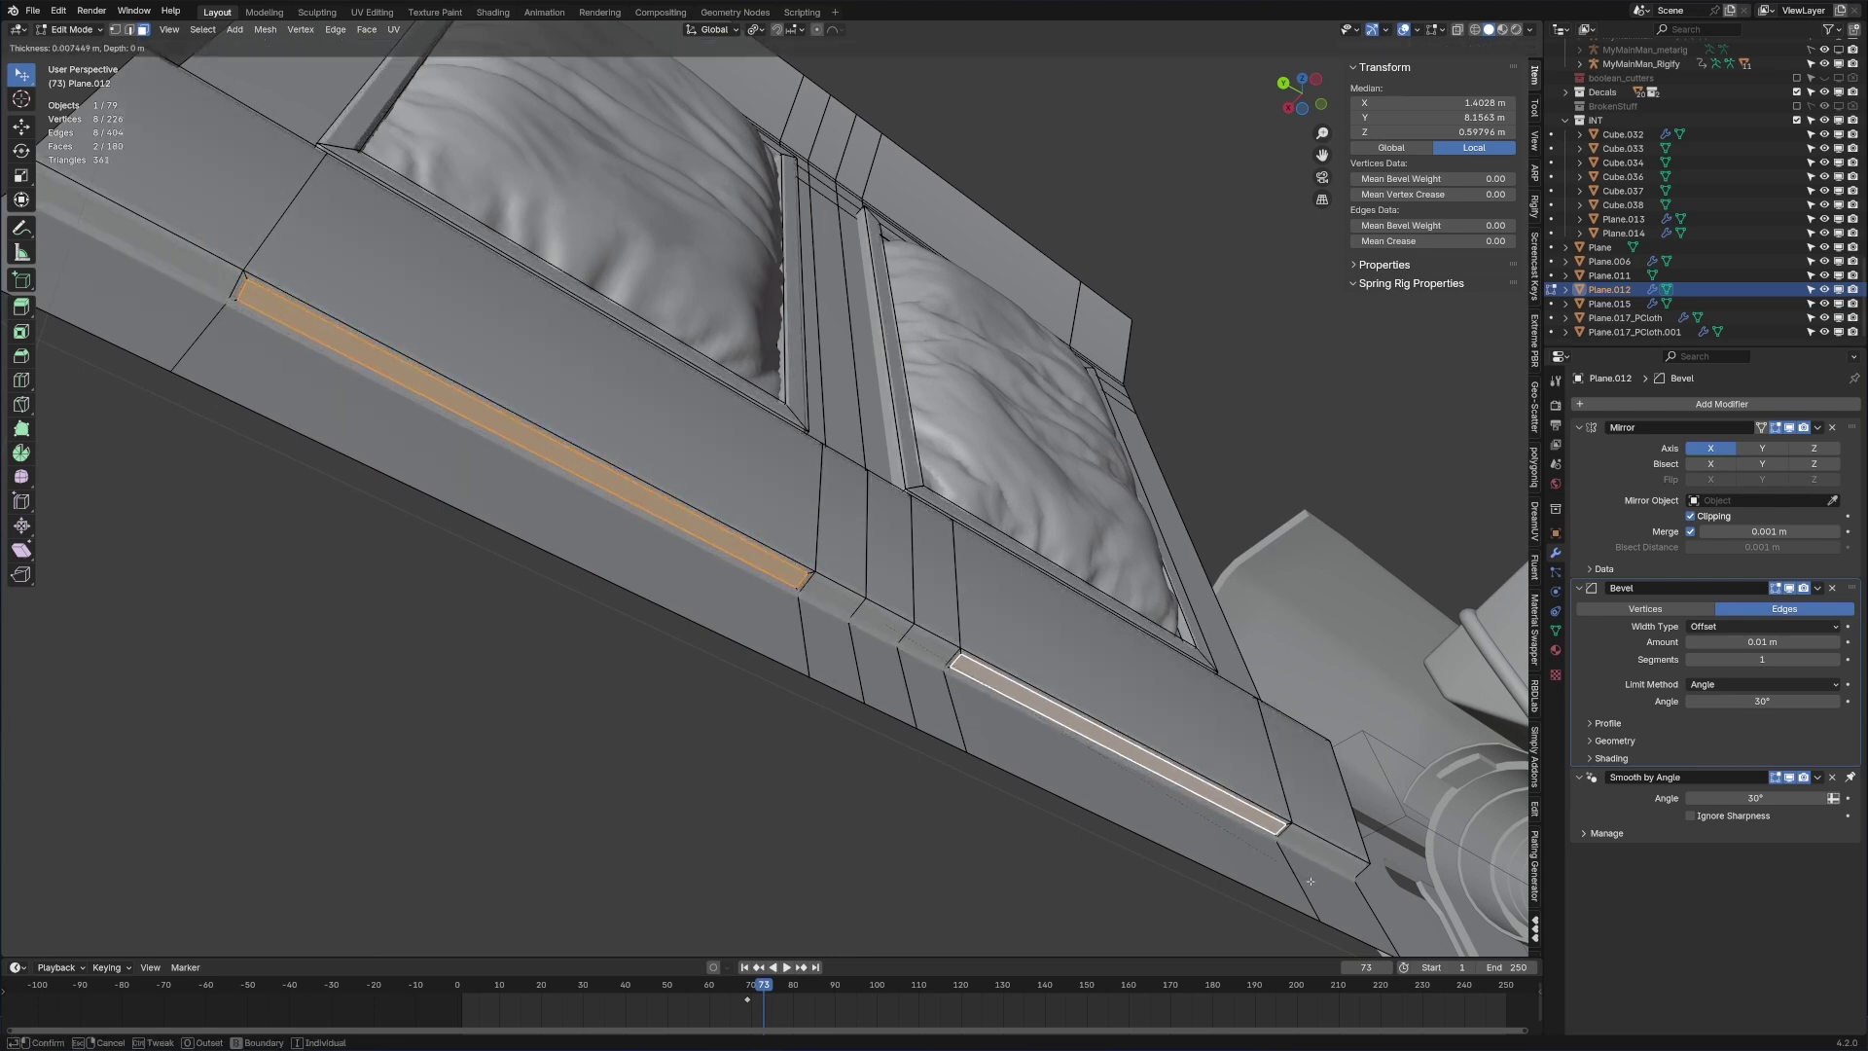
left_click(1310, 880)
key("e")
left_click(1308, 867)
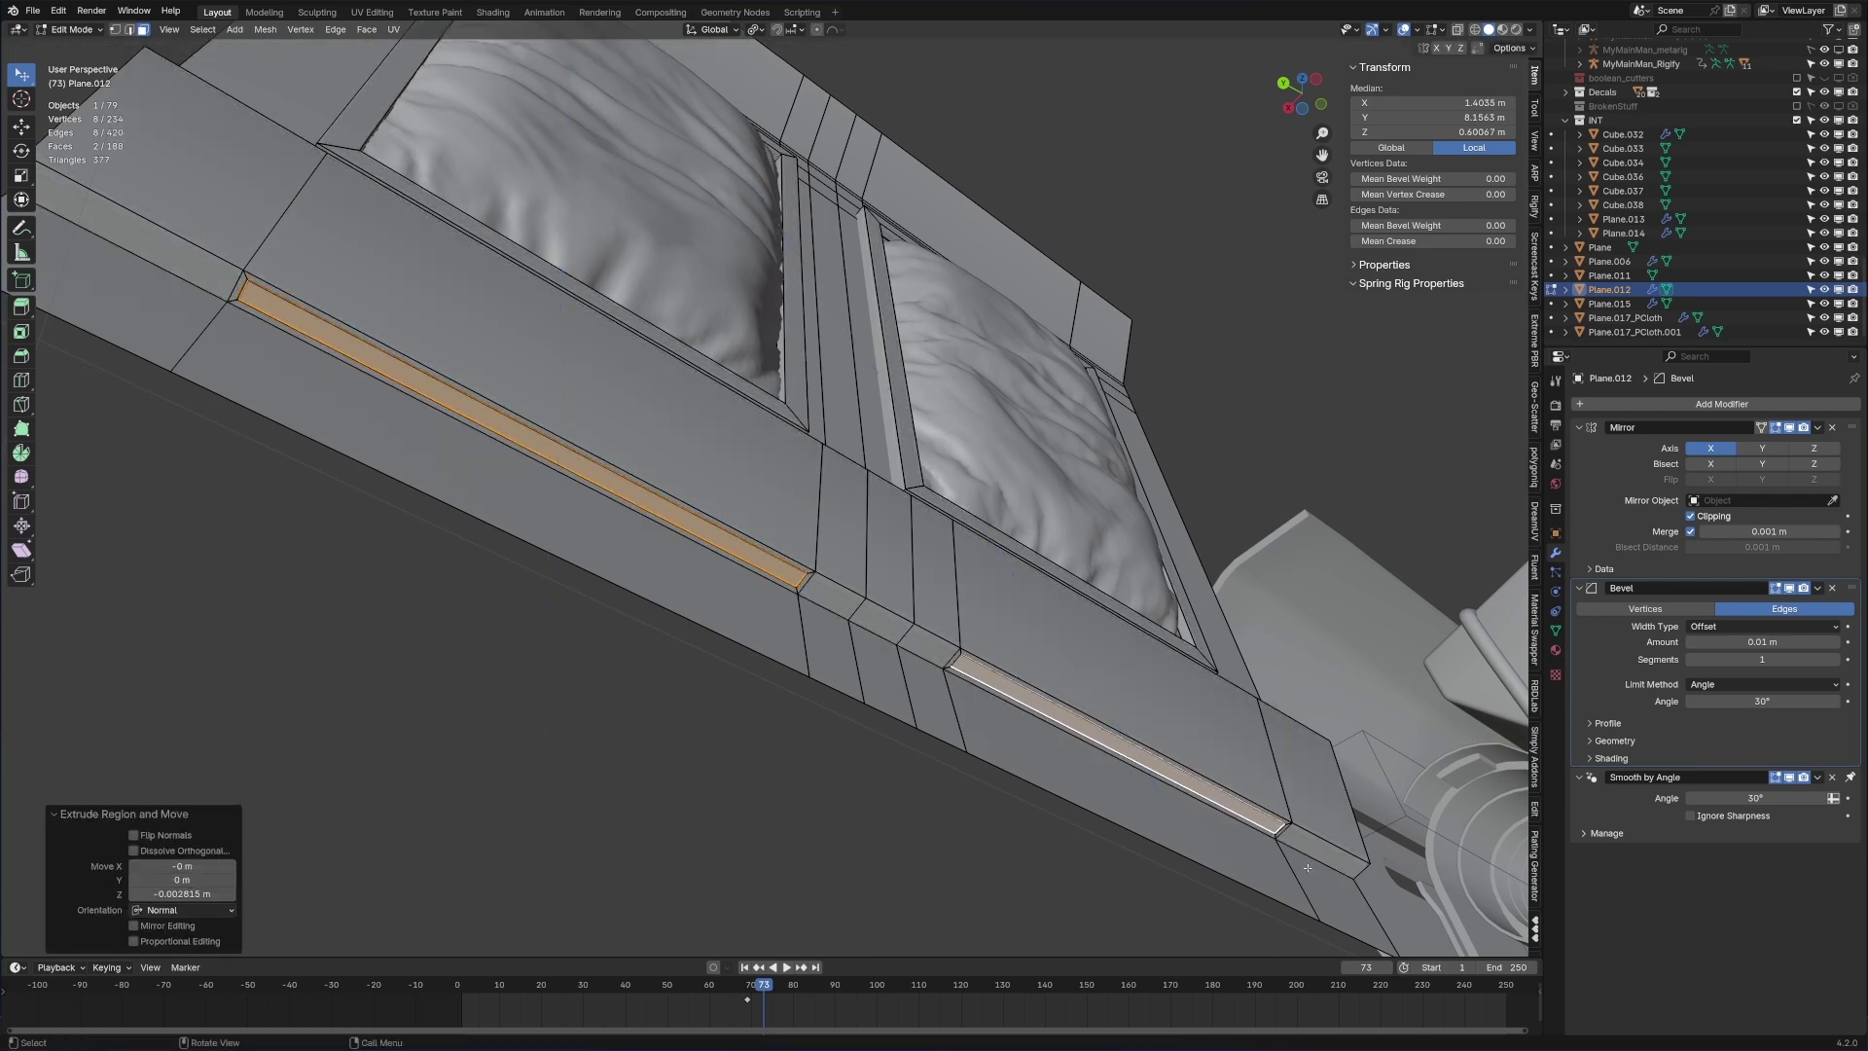
Step: Assign the Mat_InternalLight material in a second material slot to the two recessed ledge strips
left_click(1556, 650)
left_click(1581, 503)
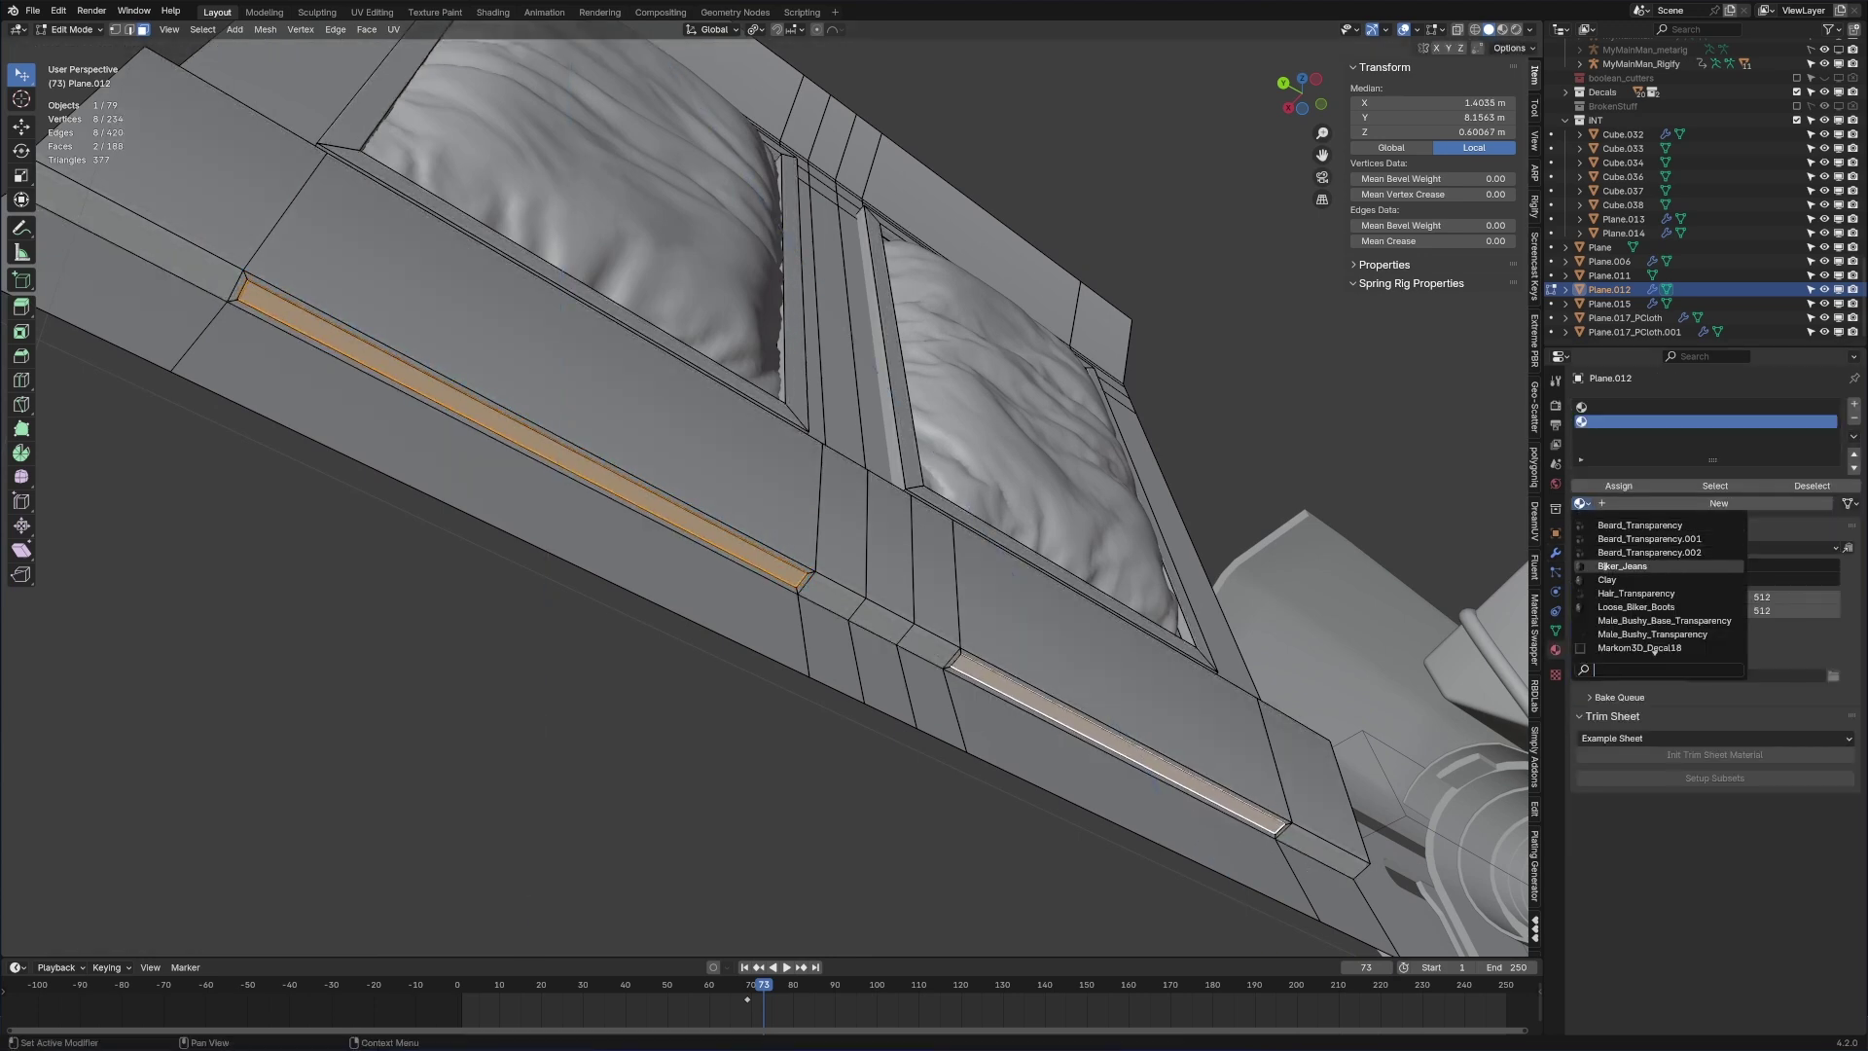
type("mat")
left_click(1648, 594)
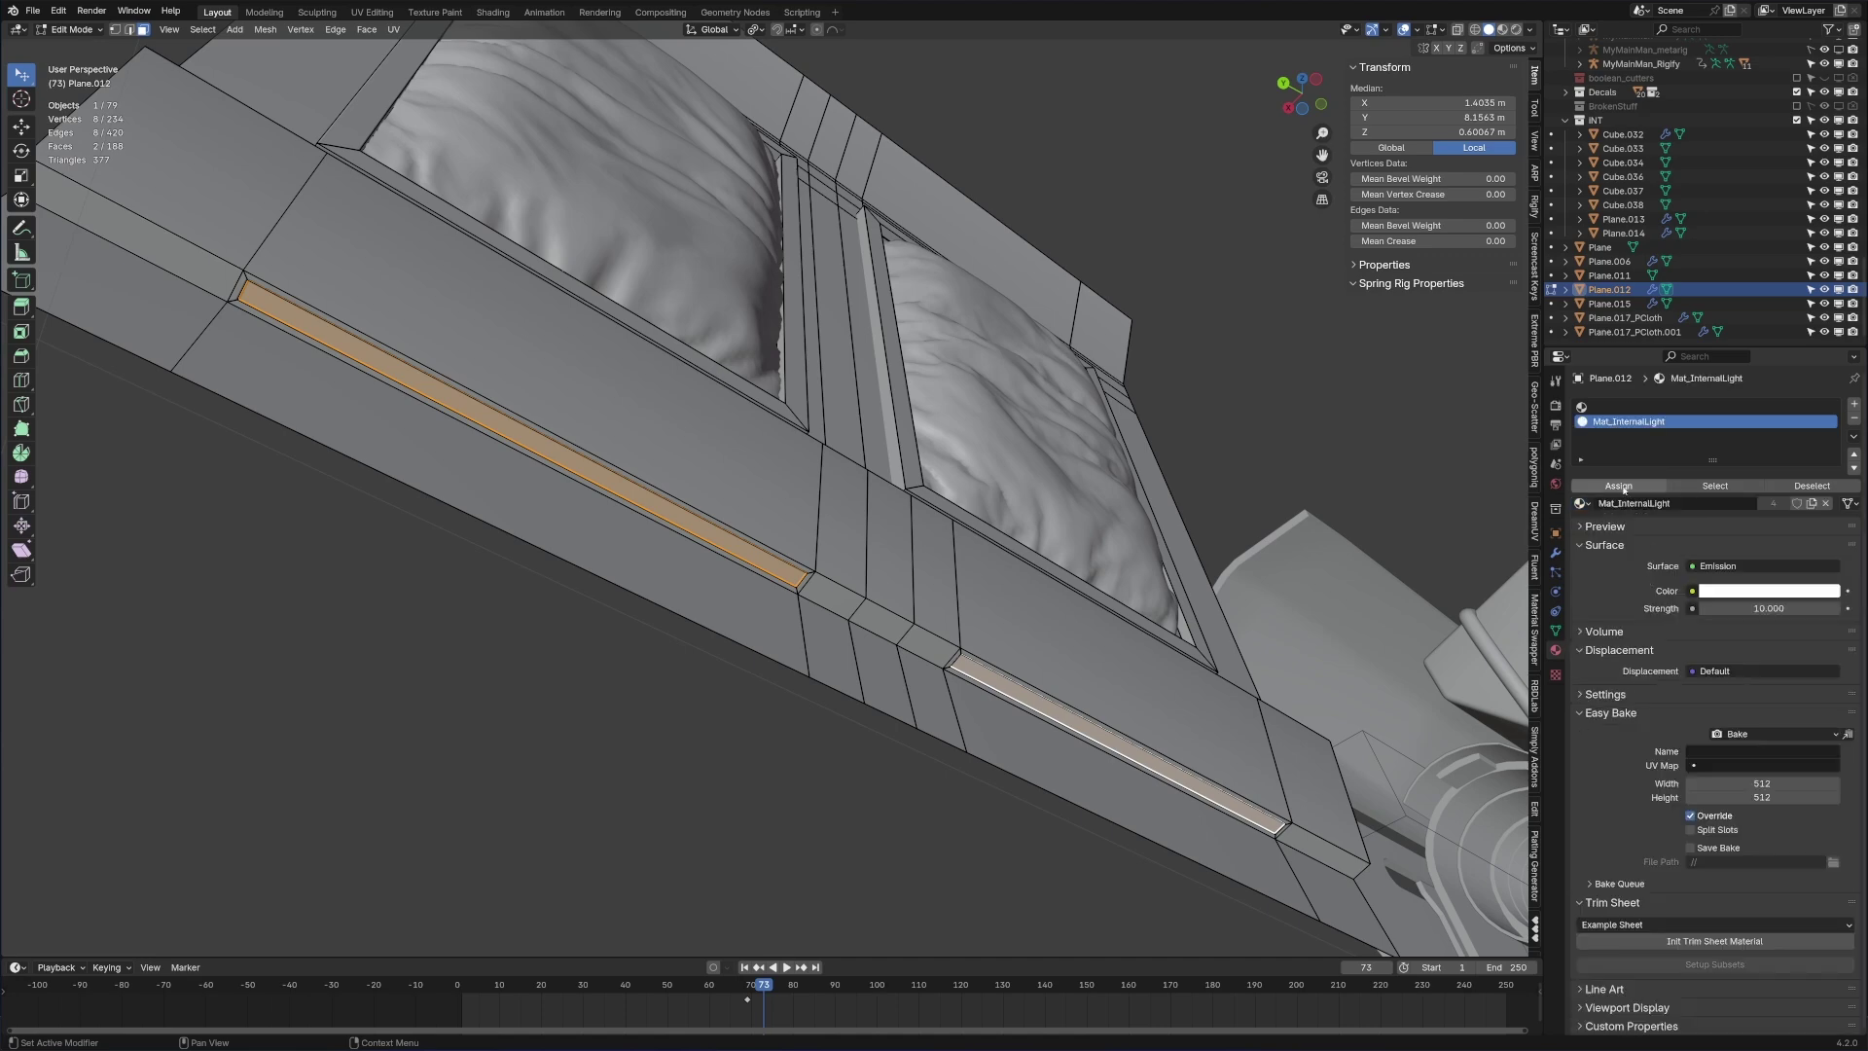
scroll(819, 667, "down", 3)
key("Tab")
middle_click_drag(792, 684, 800, 740)
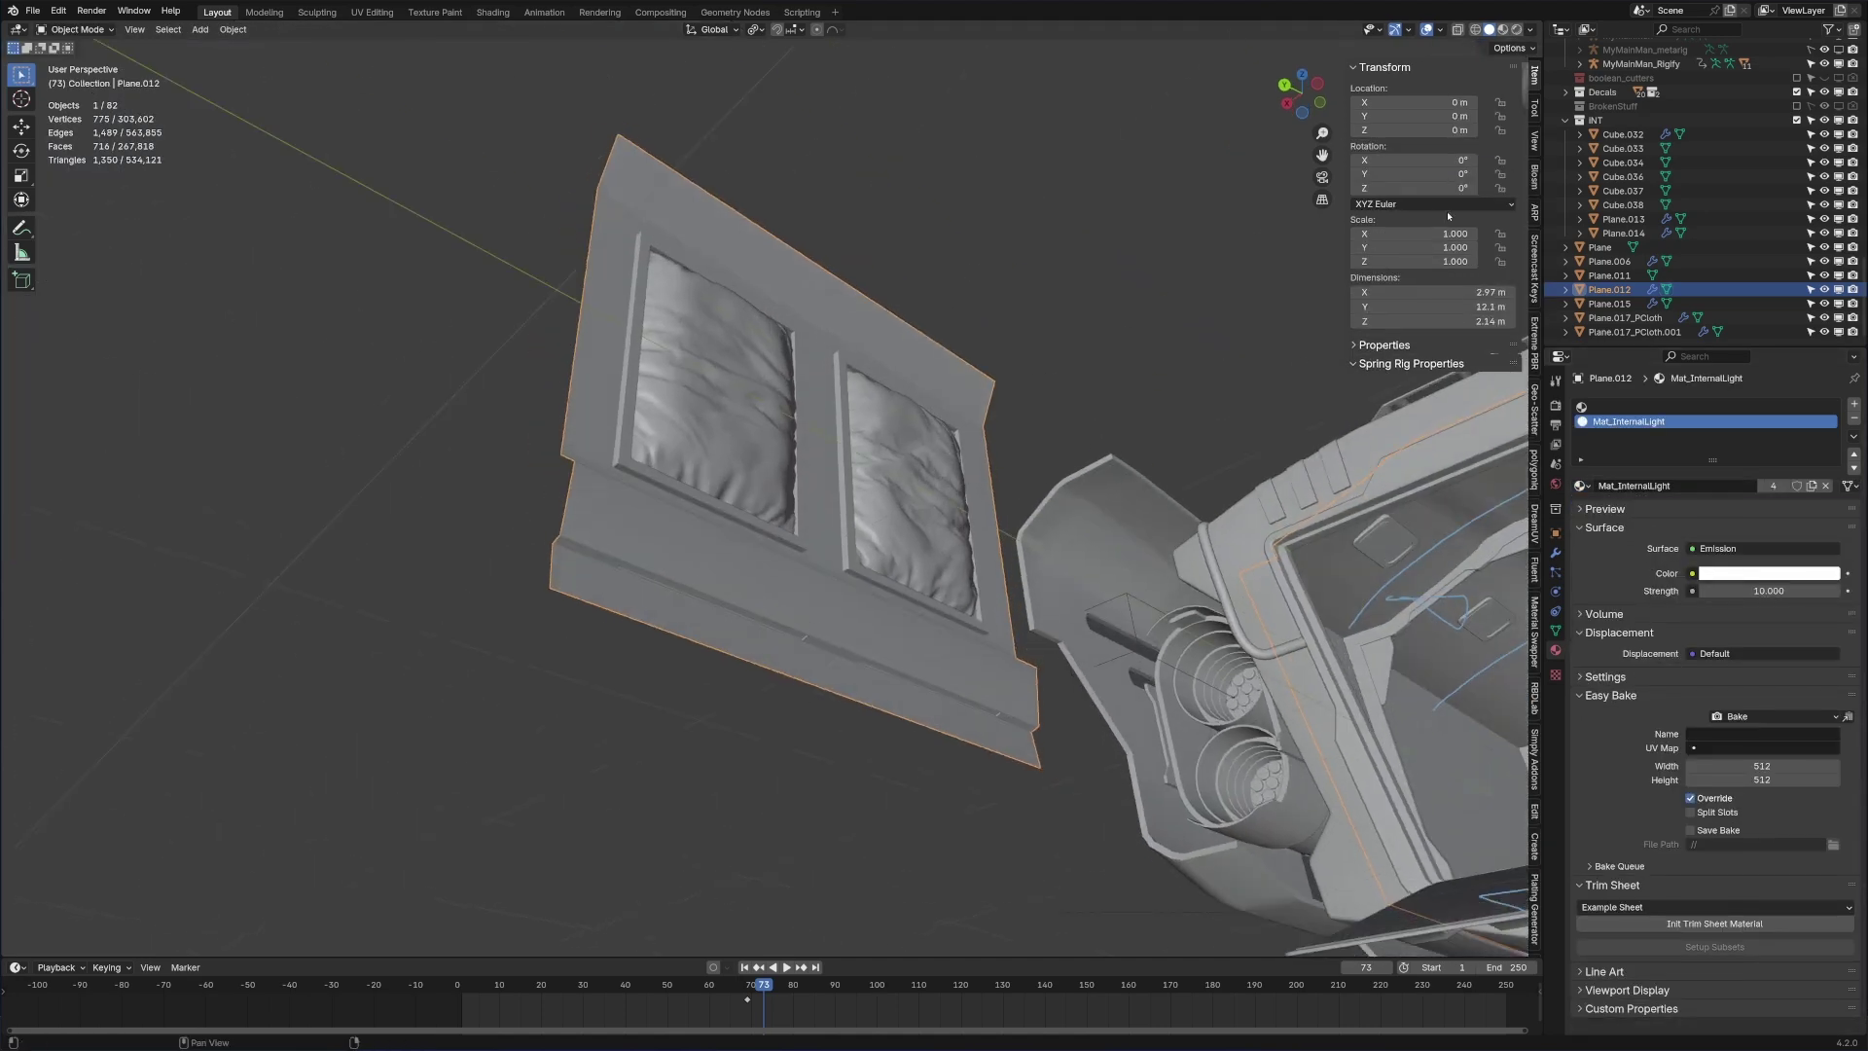
Step: Inspect the glowing light strips in rendered shading and adjust the wall section's geometry along Z
left_click(1516, 29)
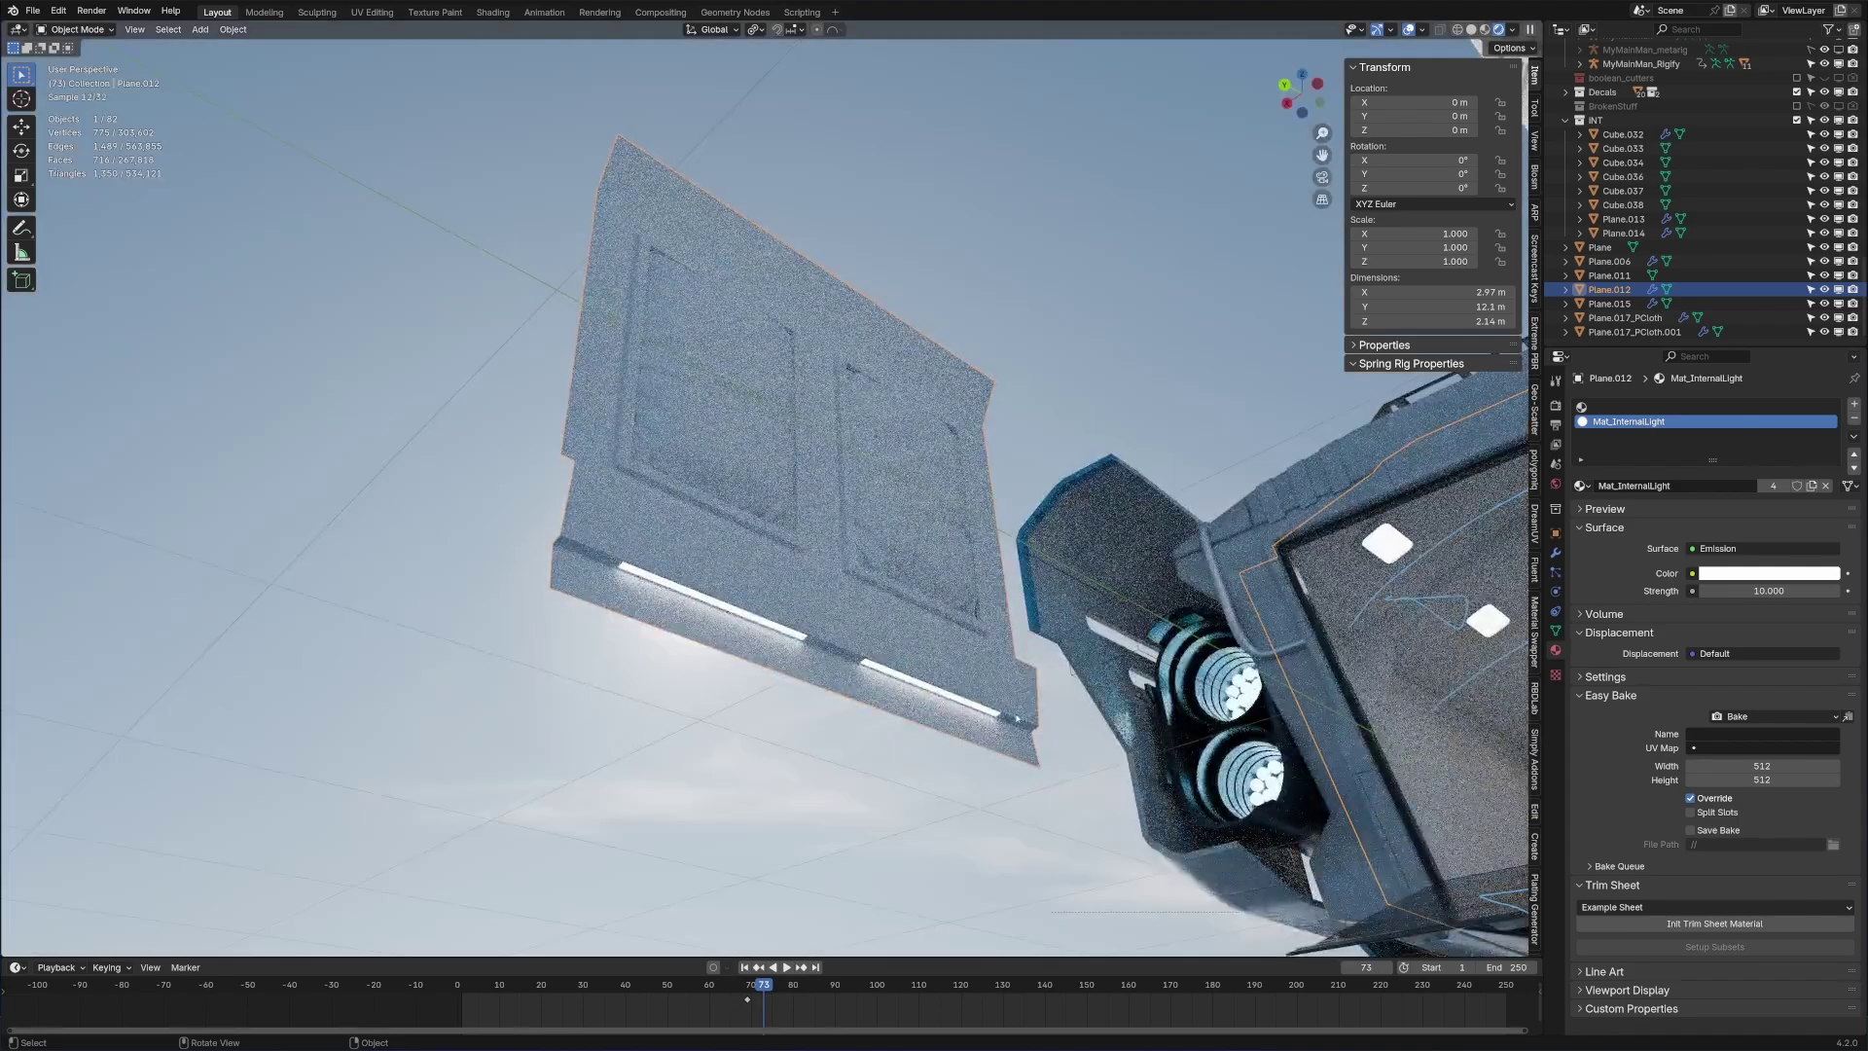
middle_click_drag(548, 547, 538, 585)
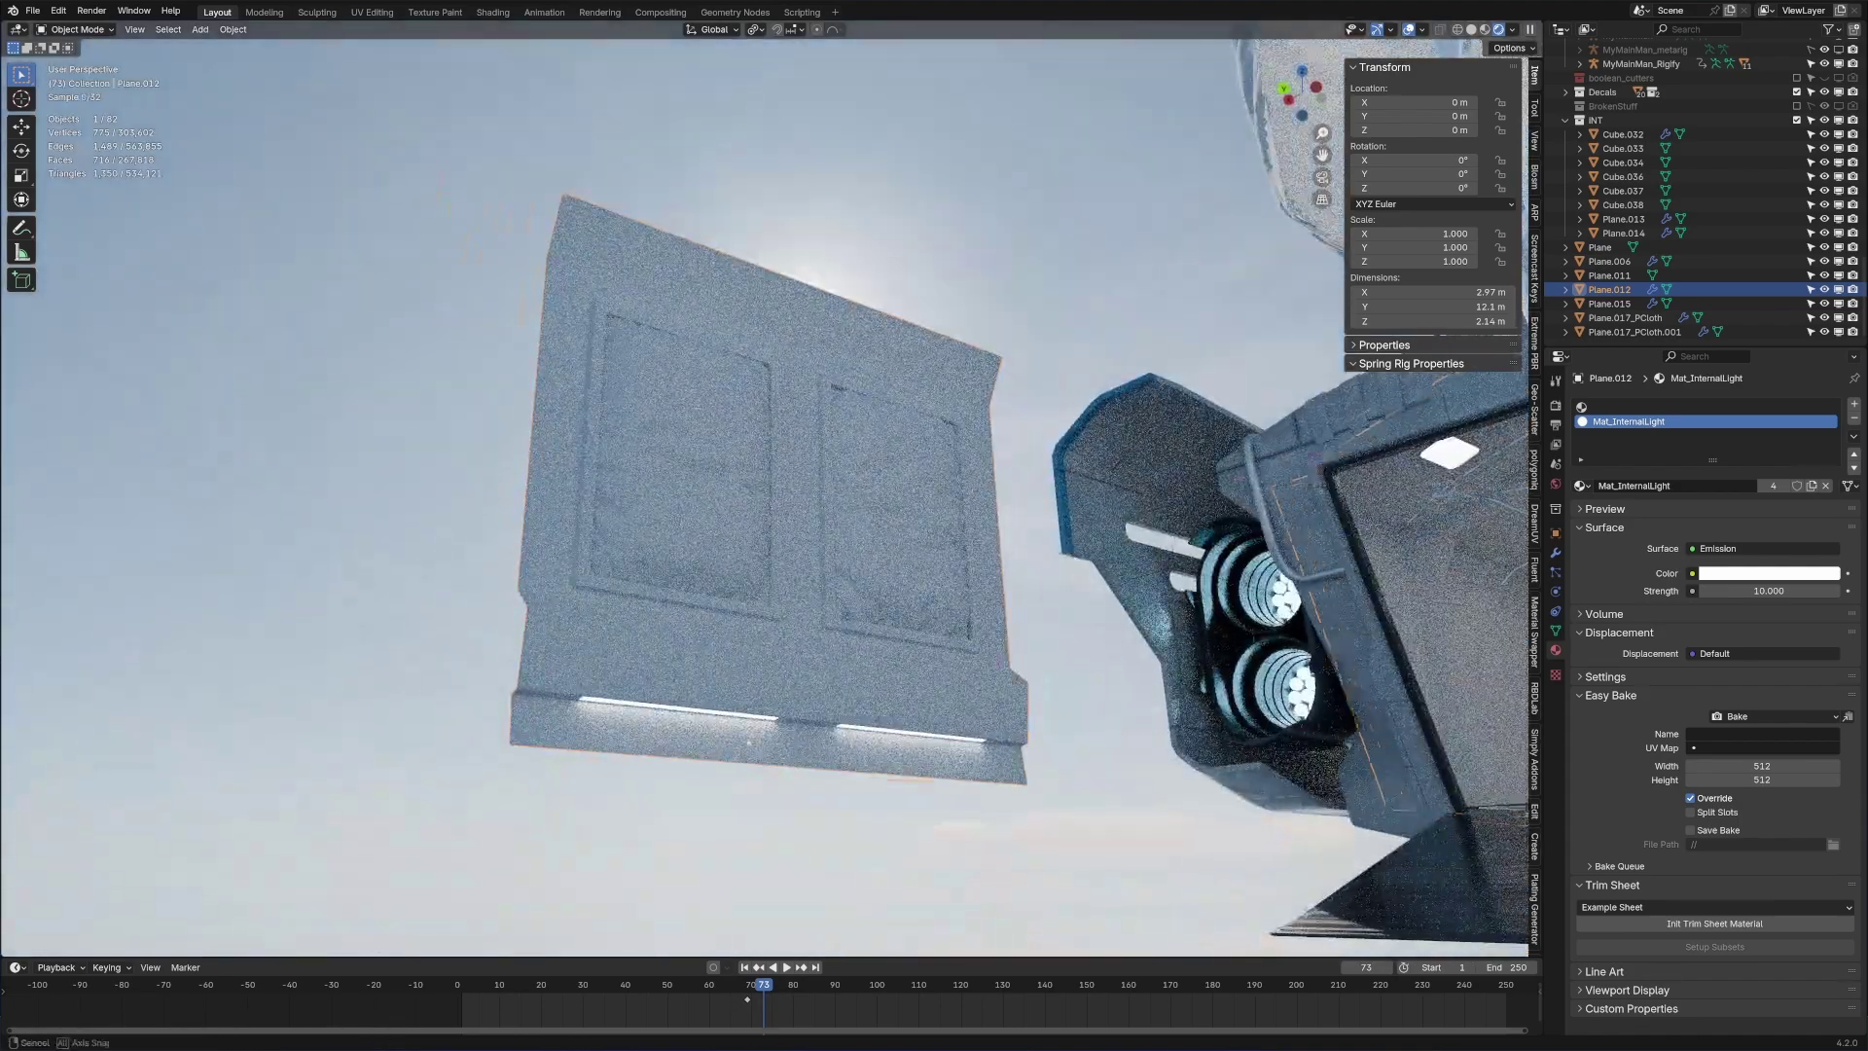
middle_click_drag(760, 751, 798, 684)
key("Tab")
key("g")
key("z")
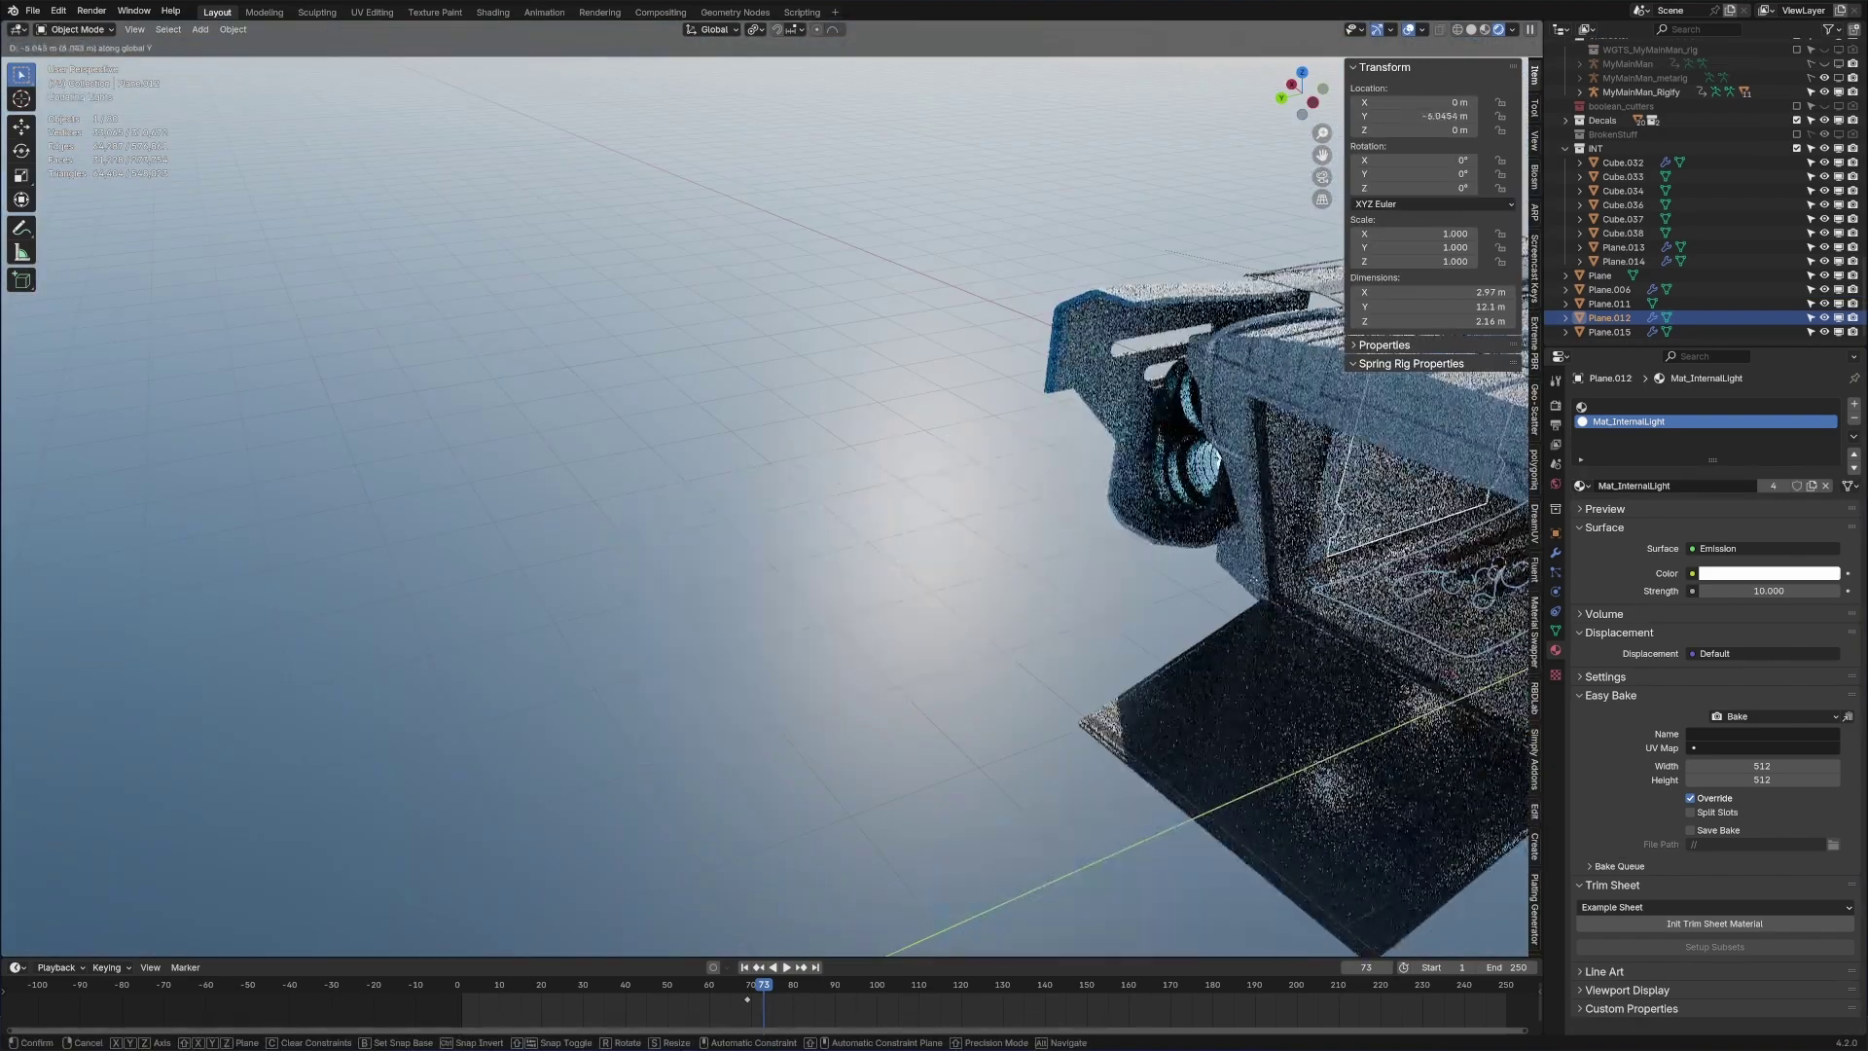
Step: Try to move the whole interior wall object about -6.05 m along Y
left_click(1093, 641)
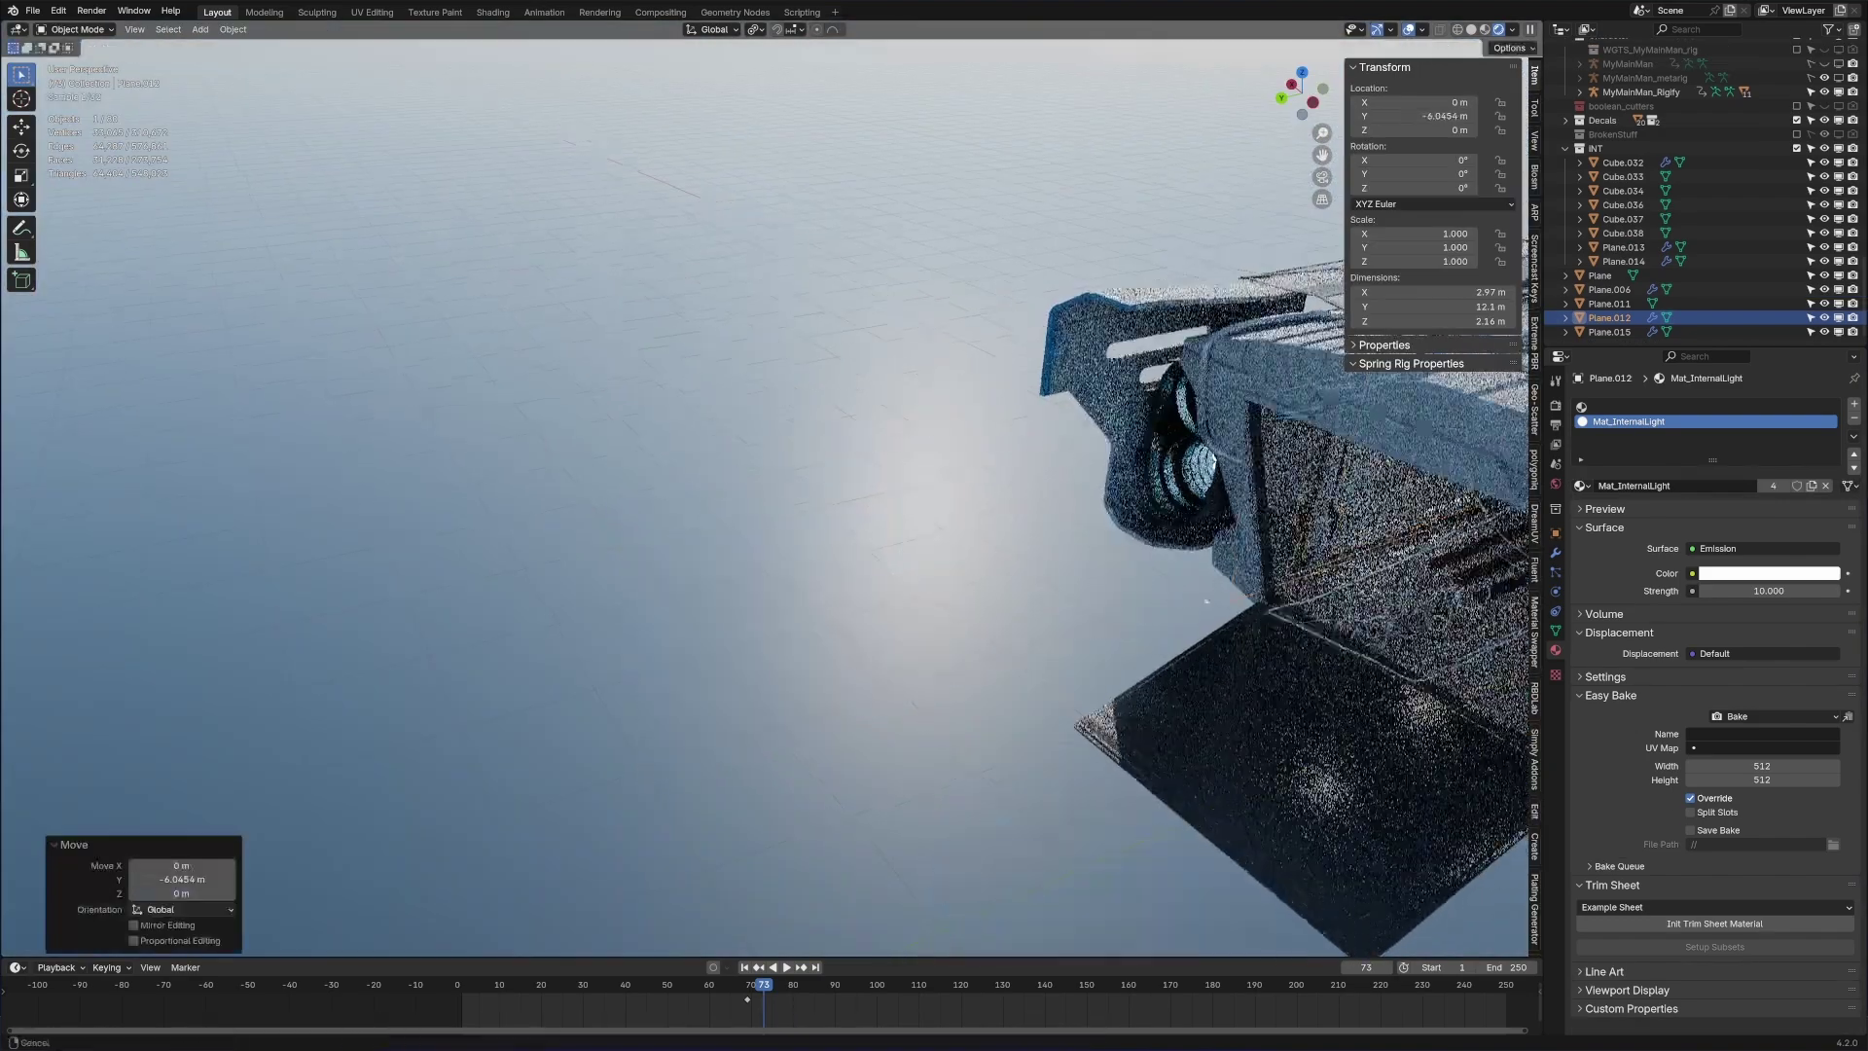
middle_click_drag(1092, 642, 804, 612, "shift")
middle_click_drag(805, 612, 1006, 724)
scroll(938, 458, "up", 2)
scroll(914, 555, "down", 5)
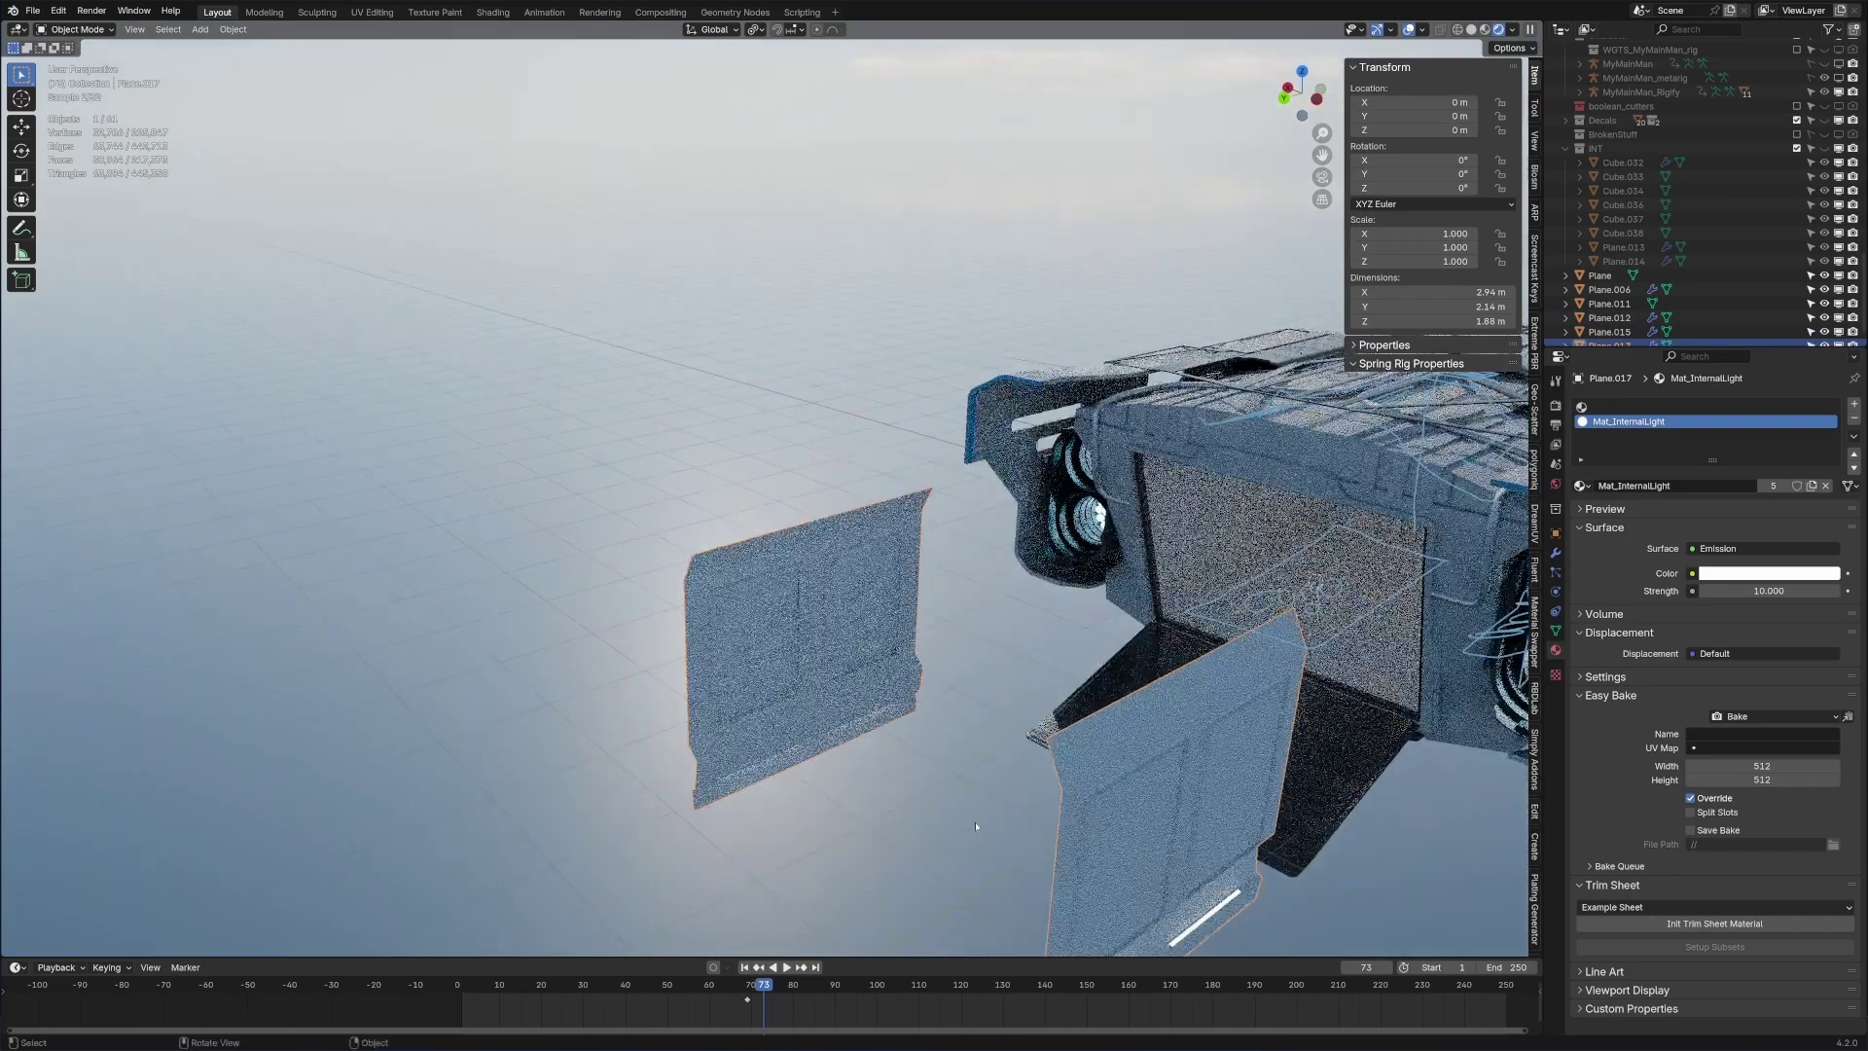
Step: Move the separated wall section about -4.82 m along Y into the cargo hold, check its fit in solid shading, and save the file
key("g")
key("y")
left_click(975, 822)
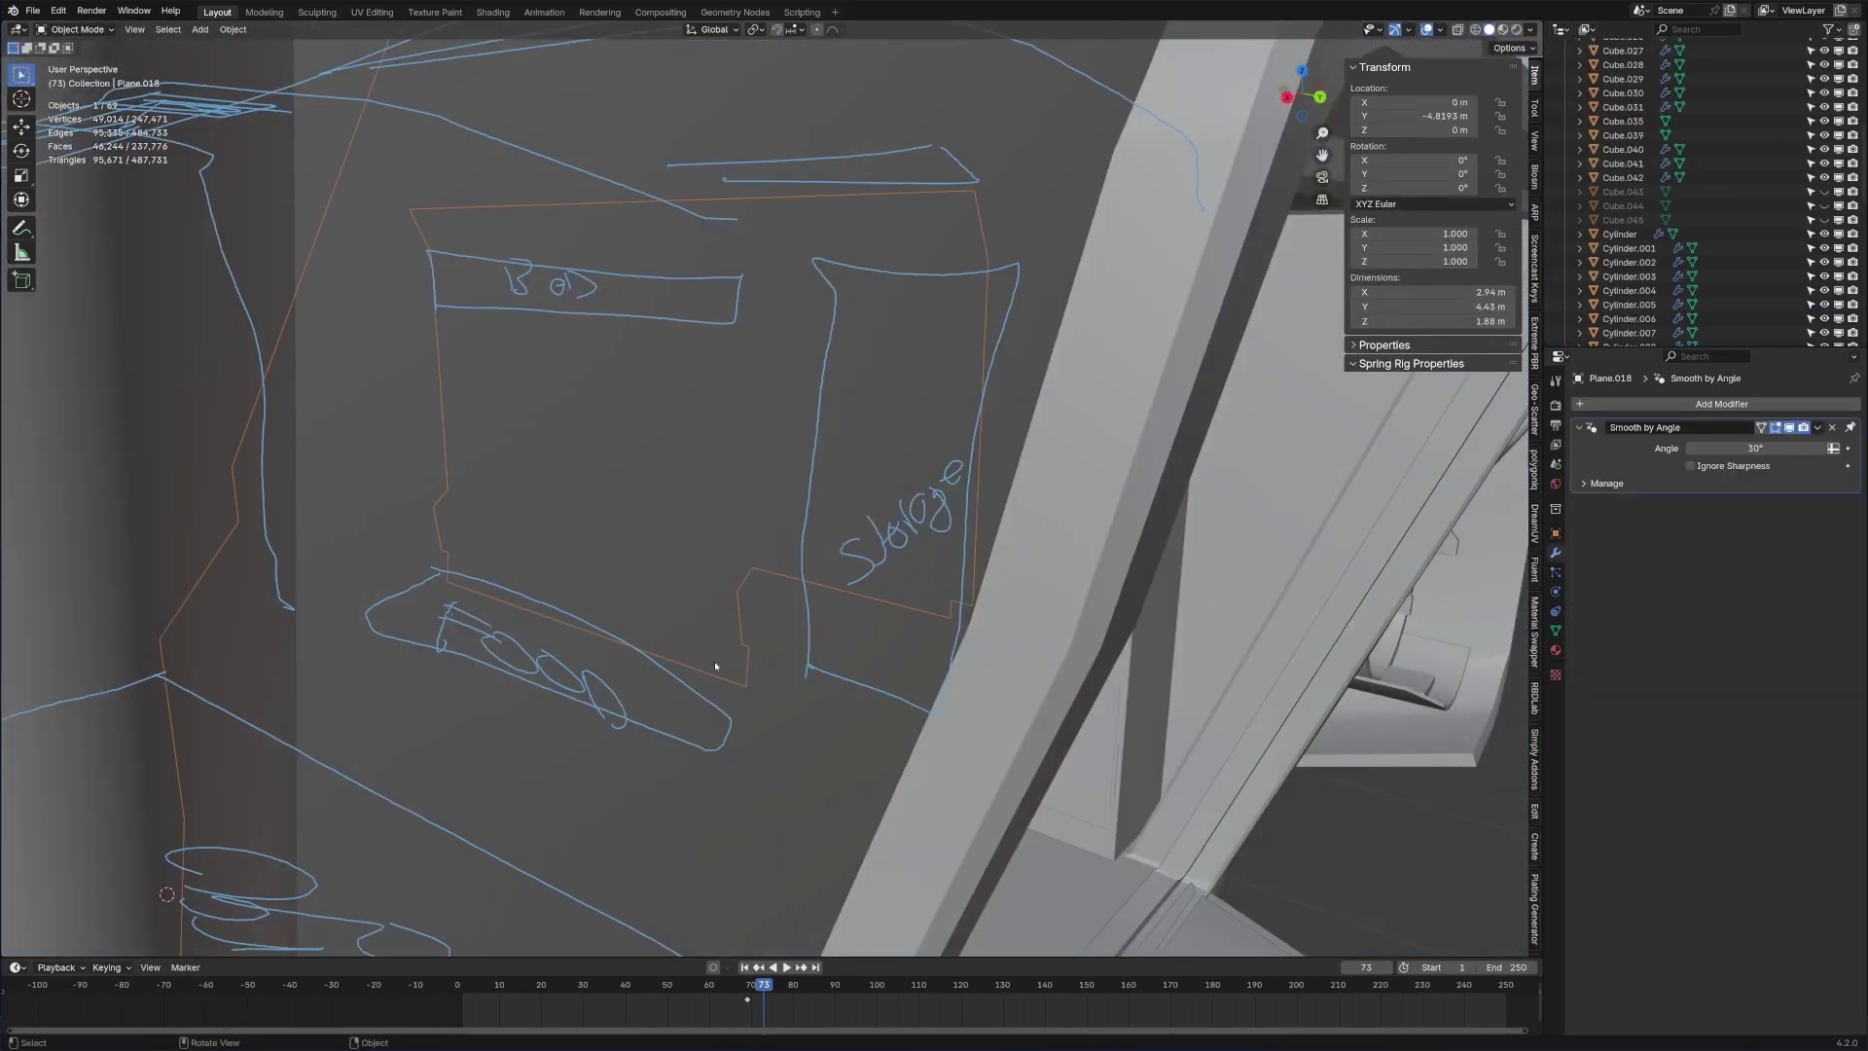
key("z")
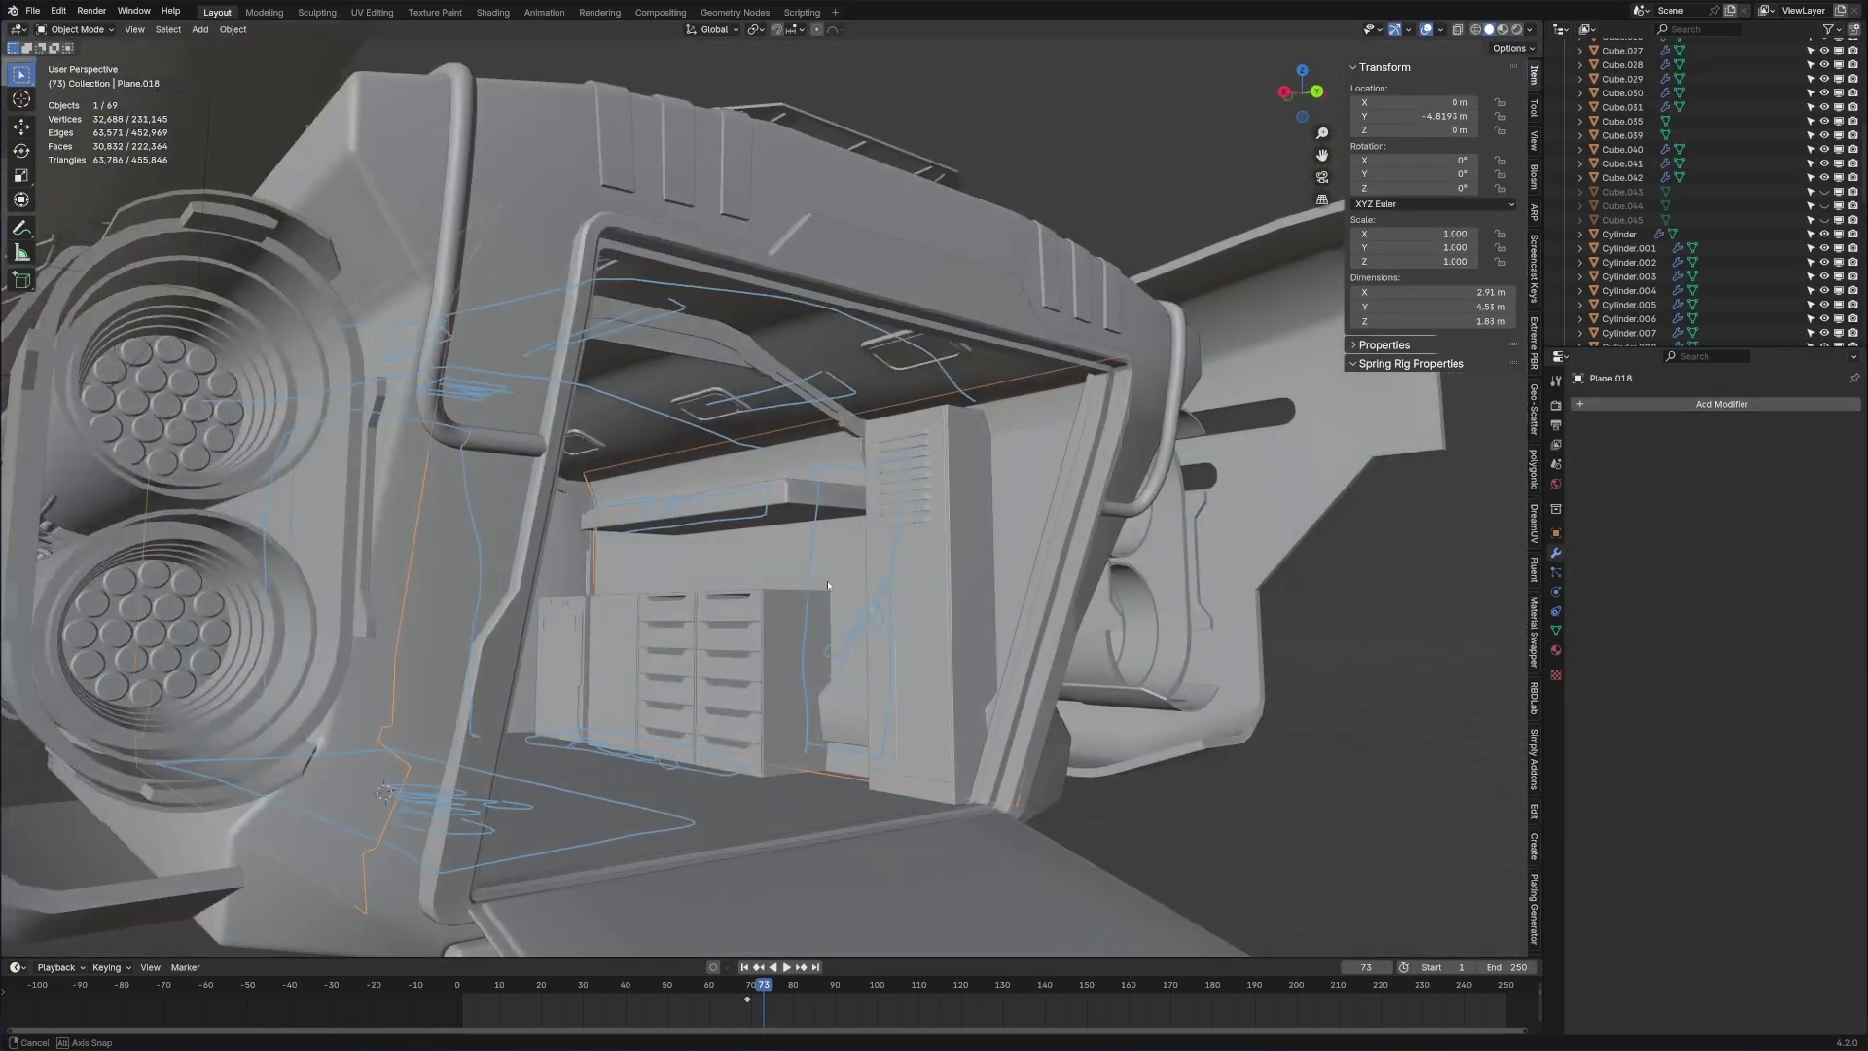
middle_click_drag(720, 584, 792, 580)
key("ctrl+s")
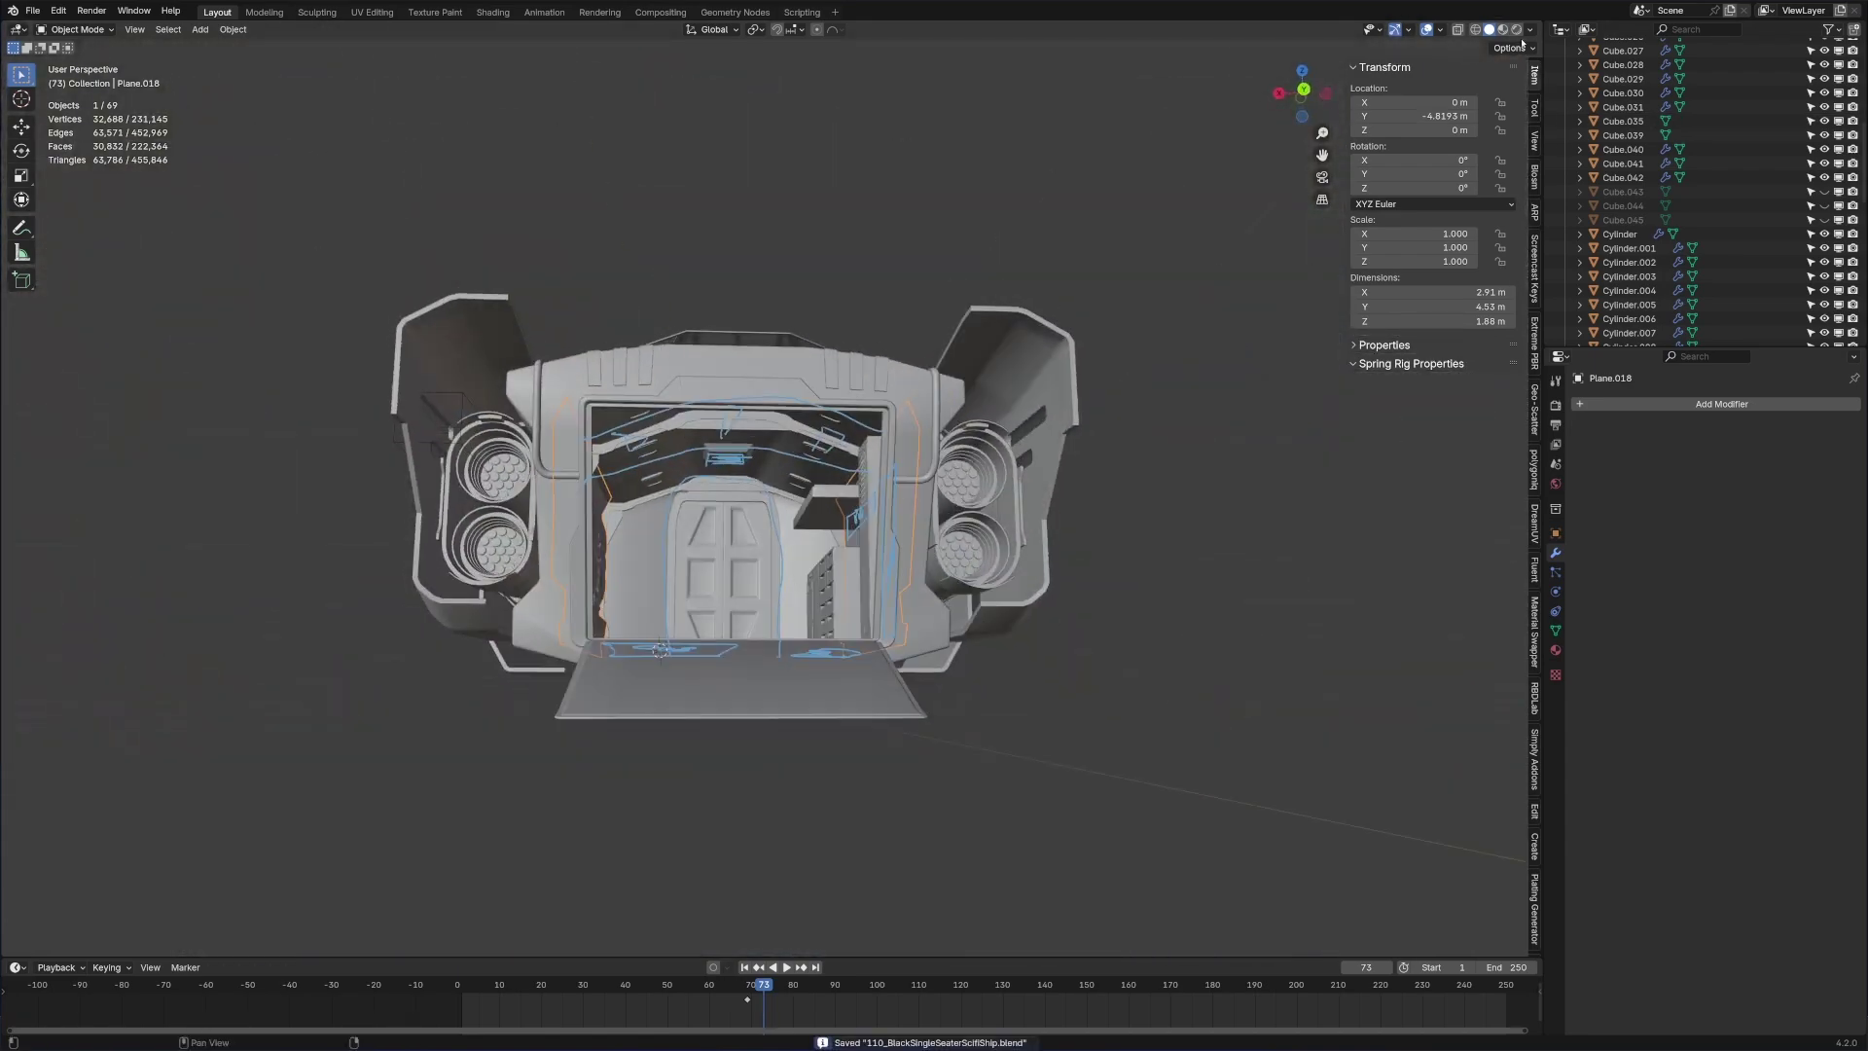